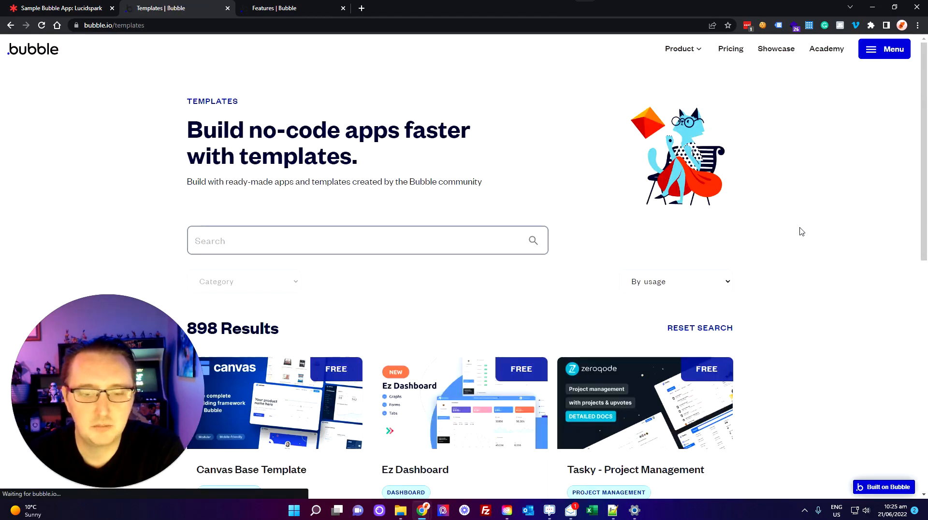
Browse through several result pages of the Bubble template library to review the available app templates
{"action": "scroll", "coordinate": [802, 237], "scroll_direction": "down", "scroll_amount": 5}
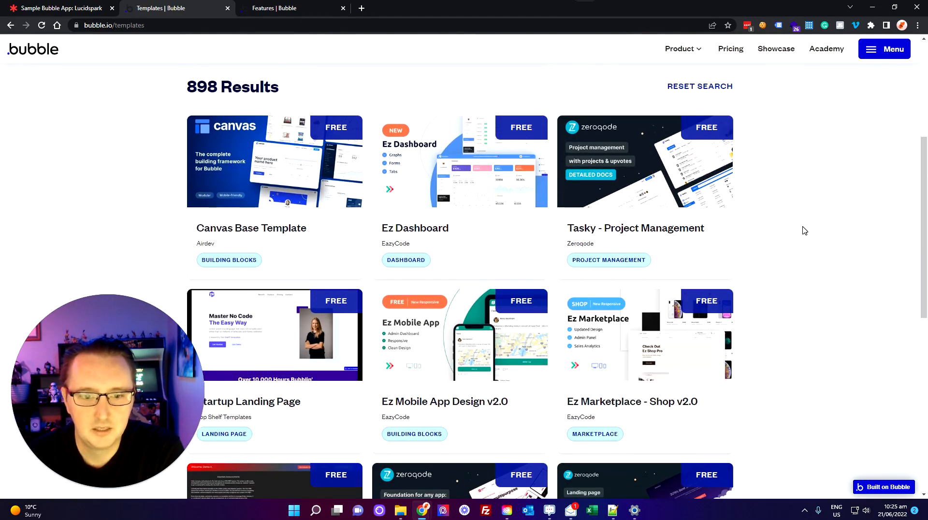
{"action": "scroll", "coordinate": [804, 231], "scroll_direction": "down", "scroll_amount": 8}
{"action": "left_click", "coordinate": [719, 291]}
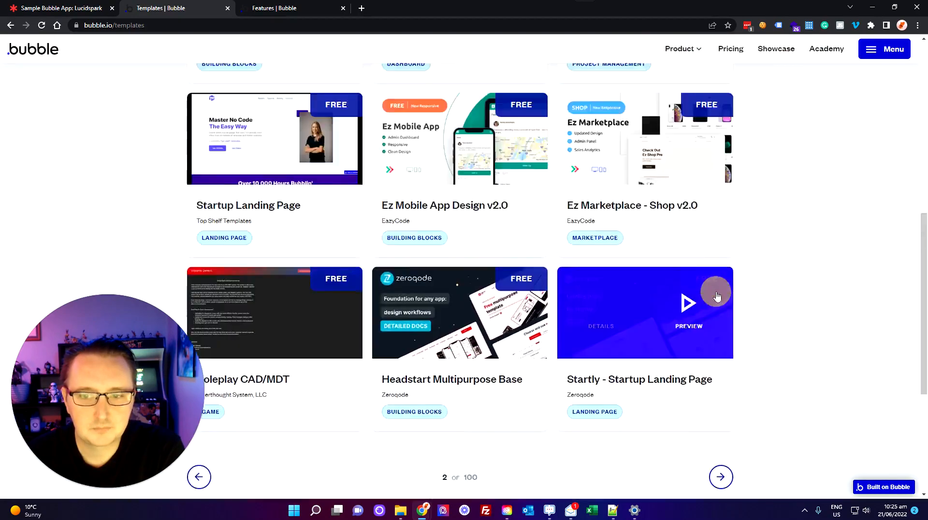
{"action": "scroll", "coordinate": [776, 280], "scroll_direction": "down", "scroll_amount": 6}
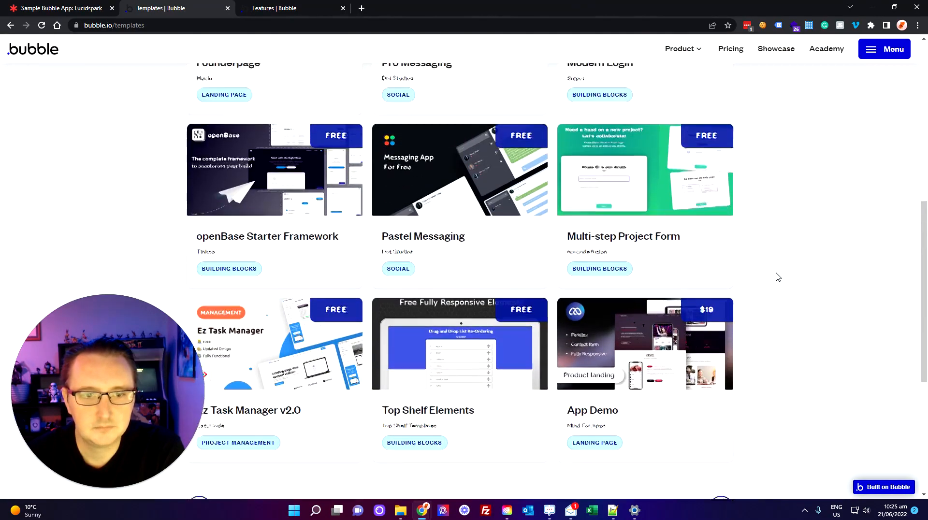
{"action": "left_click", "coordinate": [721, 379]}
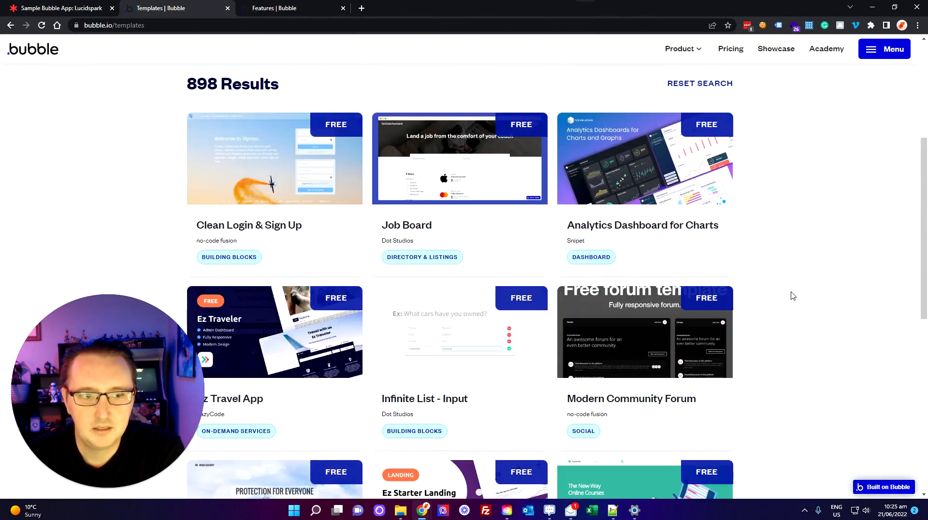
{"action": "scroll", "coordinate": [763, 273], "scroll_direction": "down", "scroll_amount": 3}
{"action": "scroll", "coordinate": [764, 274], "scroll_direction": "down", "scroll_amount": 5}
{"action": "left_click", "coordinate": [719, 285]}
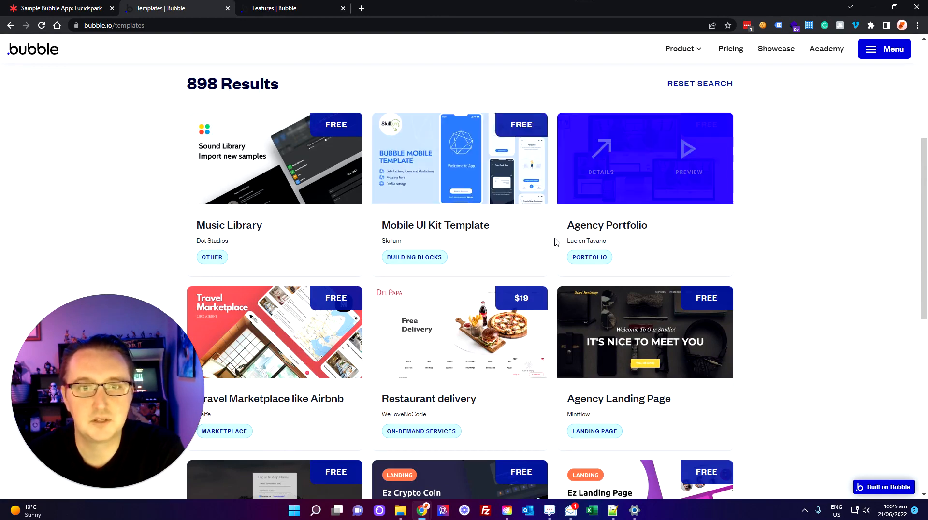
Preview the Mobile UI Kit Template and examine its onboarding, login, personal information and profile screens
{"action": "left_click", "coordinate": [503, 154]}
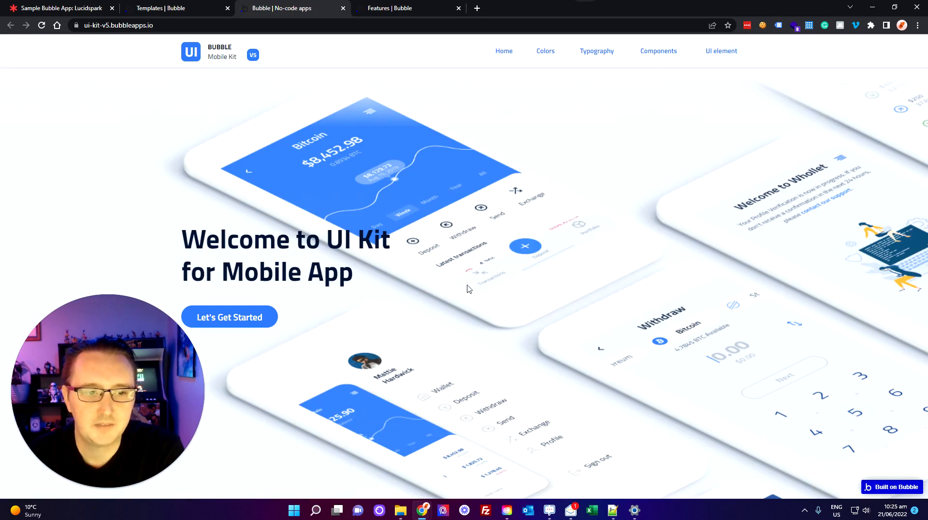
{"action": "left_click", "coordinate": [237, 322]}
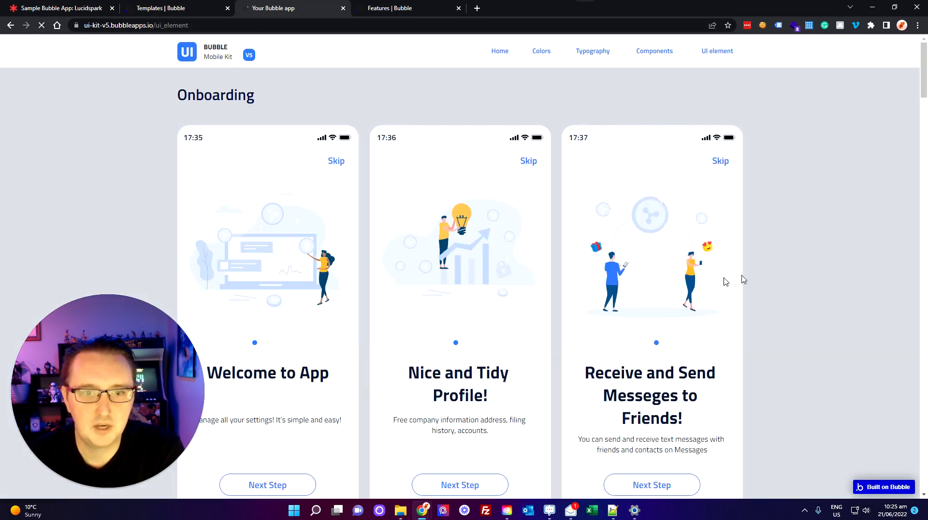
{"action": "scroll", "coordinate": [394, 186], "scroll_direction": "down", "scroll_amount": 2}
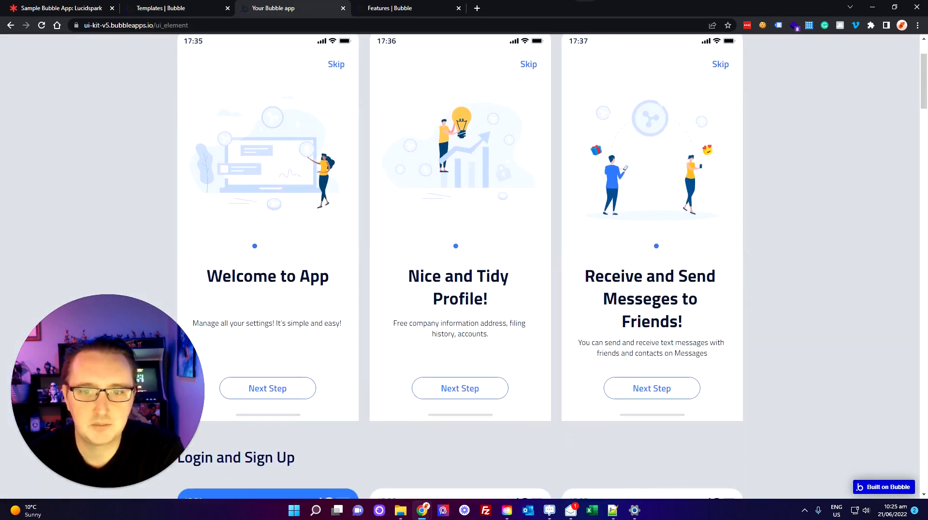
{"action": "scroll", "coordinate": [765, 267], "scroll_direction": "down", "scroll_amount": 8}
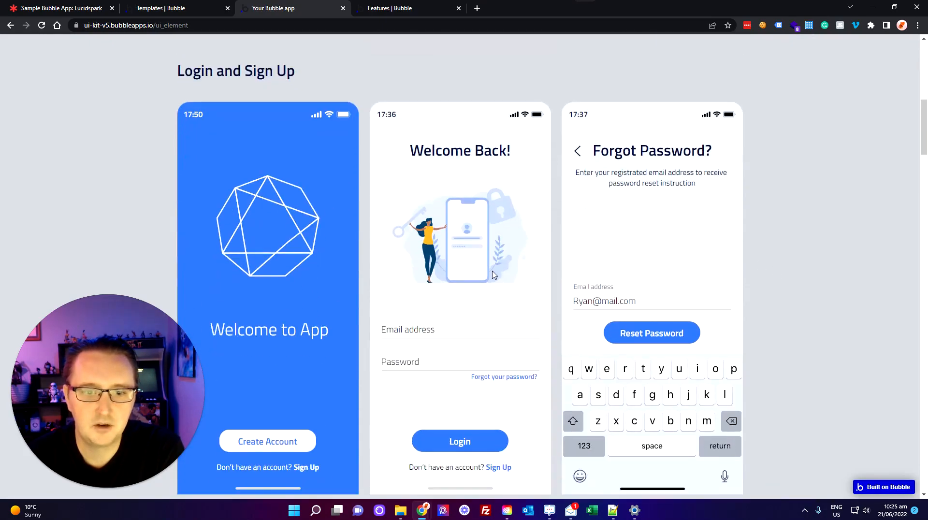
{"action": "scroll", "coordinate": [812, 270], "scroll_direction": "down", "scroll_amount": 11}
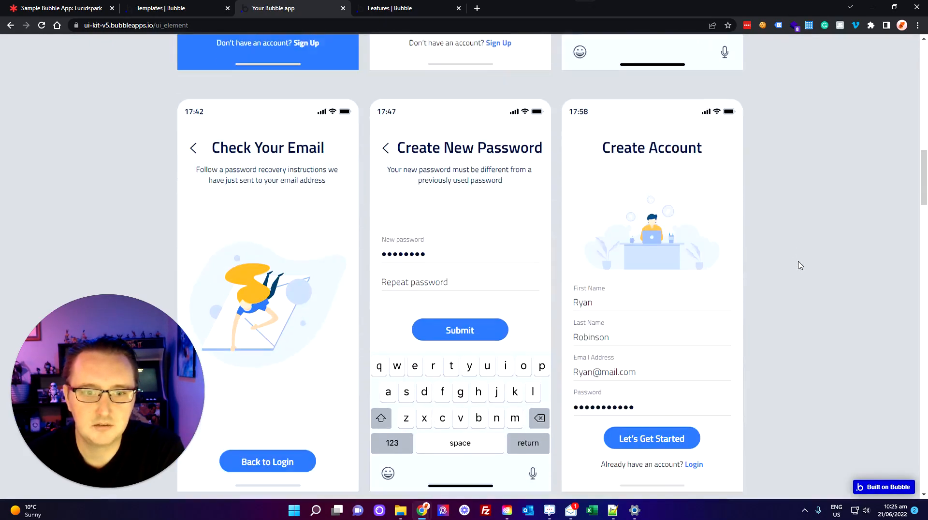
{"action": "scroll", "coordinate": [800, 266], "scroll_direction": "down", "scroll_amount": 1}
{"action": "scroll", "coordinate": [769, 255], "scroll_direction": "down", "scroll_amount": 10}
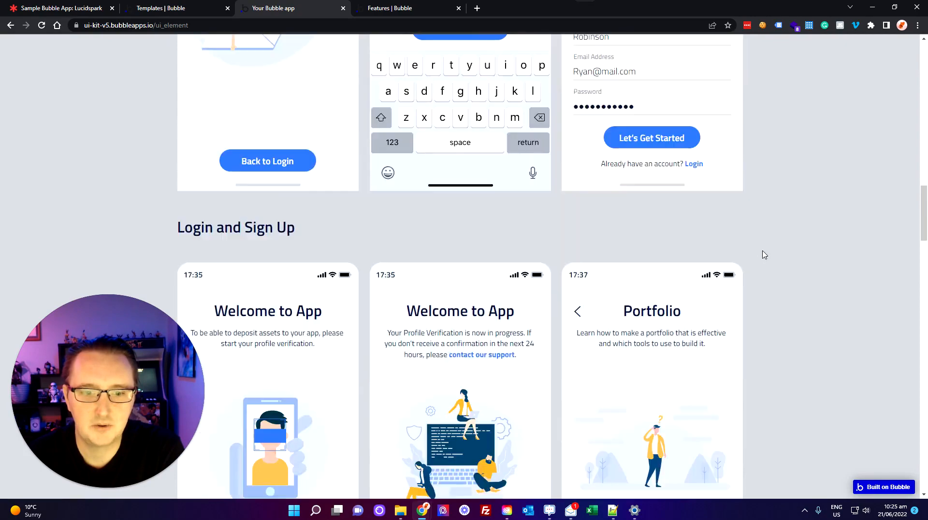
{"action": "scroll", "coordinate": [773, 257], "scroll_direction": "down", "scroll_amount": 10}
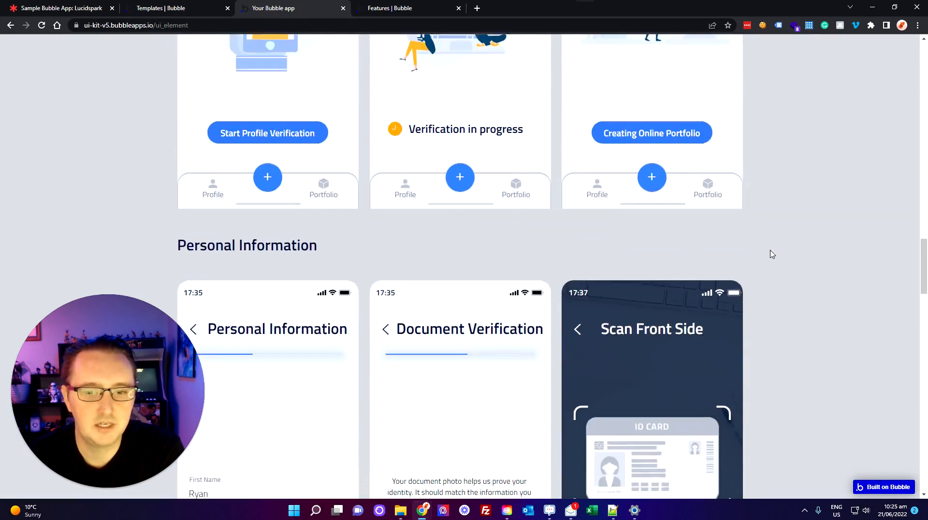
{"action": "scroll", "coordinate": [776, 262], "scroll_direction": "down", "scroll_amount": 11}
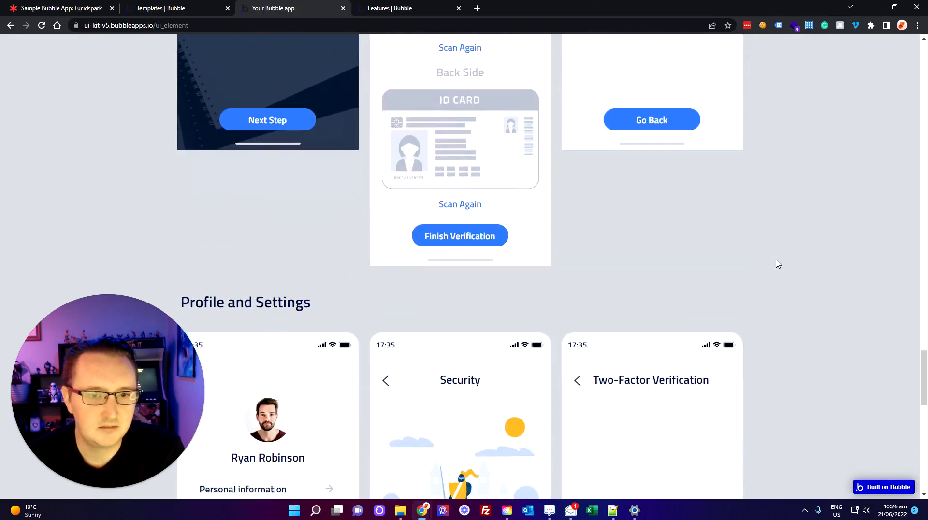
{"action": "scroll", "coordinate": [777, 264], "scroll_direction": "up", "scroll_amount": 10}
{"action": "scroll", "coordinate": [777, 267], "scroll_direction": "up", "scroll_amount": 20}
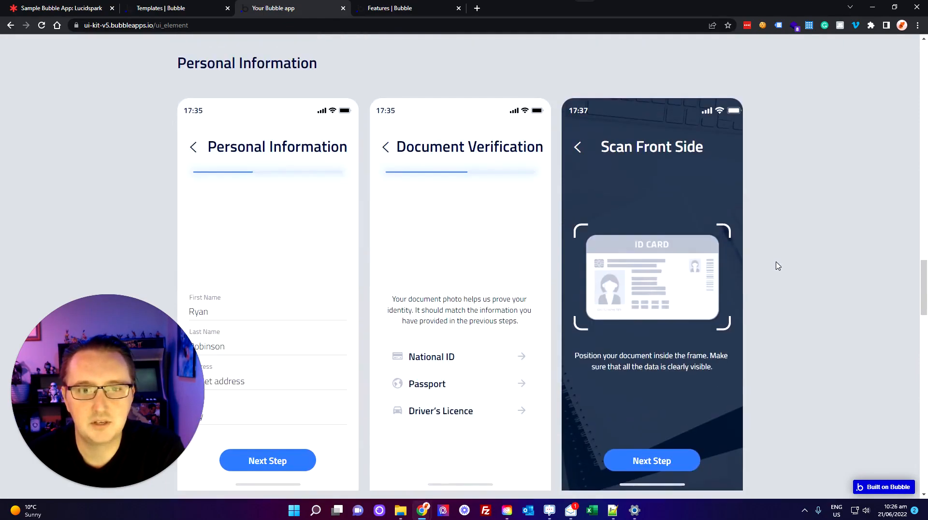
{"action": "scroll", "coordinate": [775, 270], "scroll_direction": "up", "scroll_amount": 10}
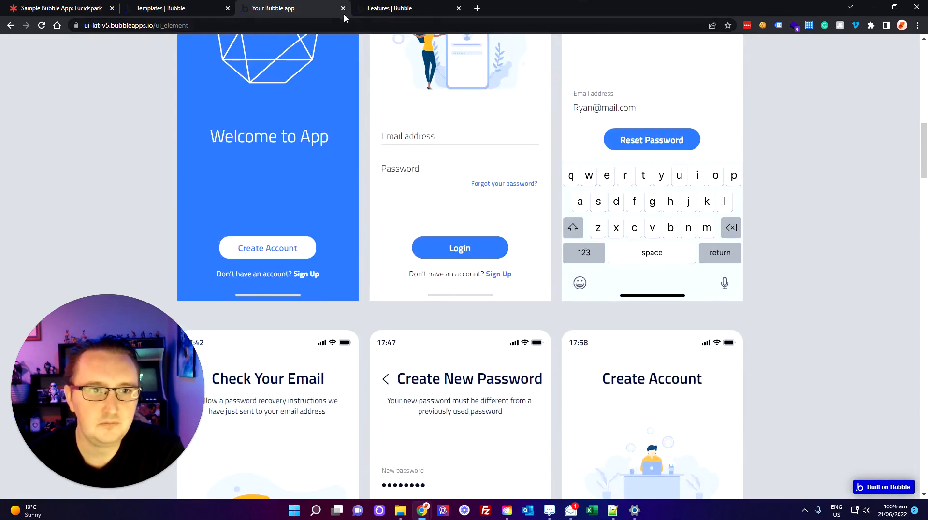
Close the template preview and go to the Bubble home page with the app overview
{"action": "left_click", "coordinate": [344, 10]}
{"action": "left_click", "coordinate": [152, 9]}
{"action": "left_click", "coordinate": [38, 56]}
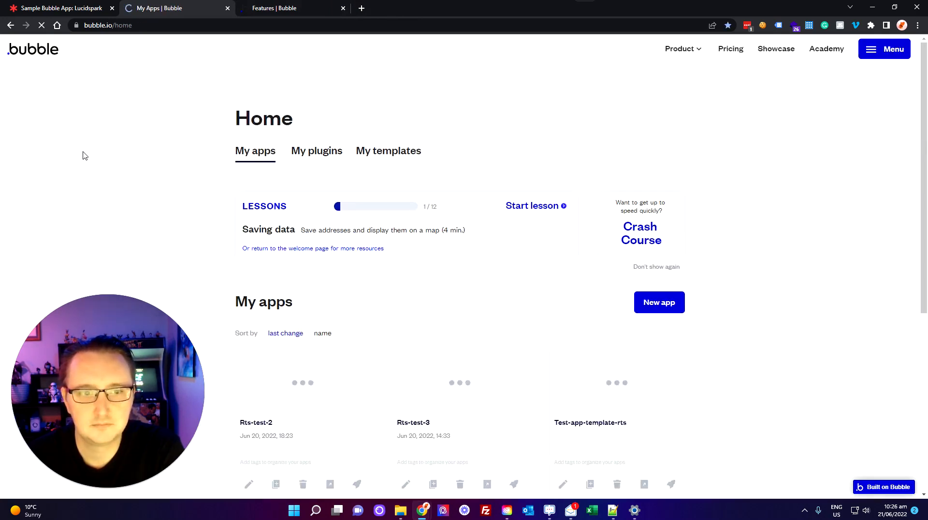
Start a new app named rts-sample-app based on the Mobile UI Kit Template
{"action": "left_click", "coordinate": [662, 308]}
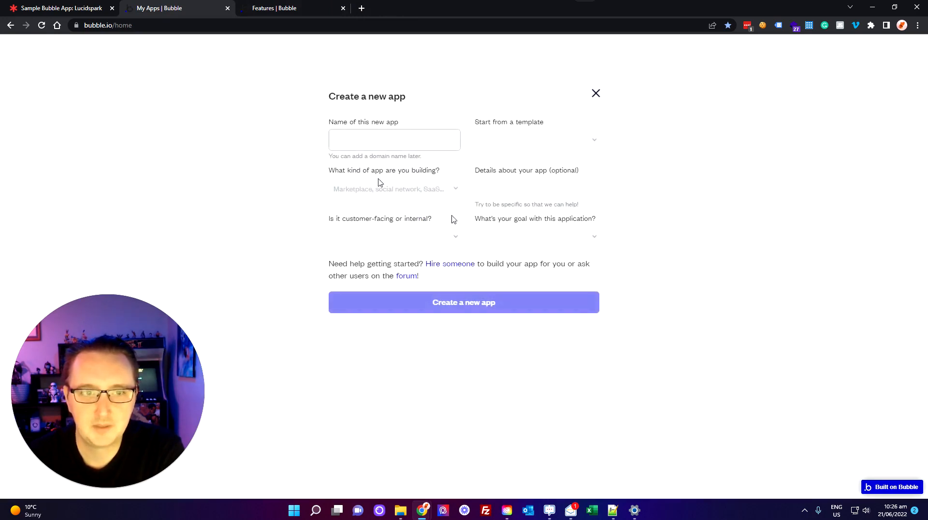
{"action": "left_click", "coordinate": [350, 143]}
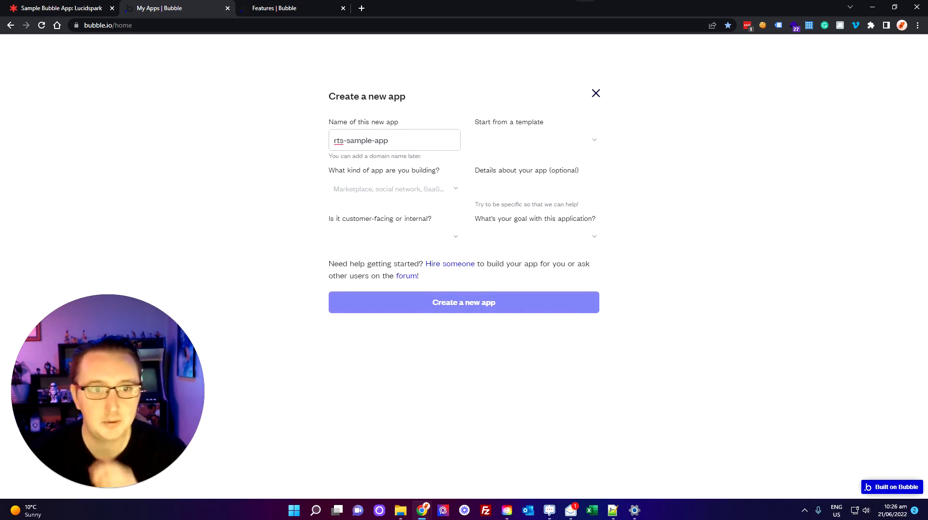
{"action": "left_click", "coordinate": [539, 144]}
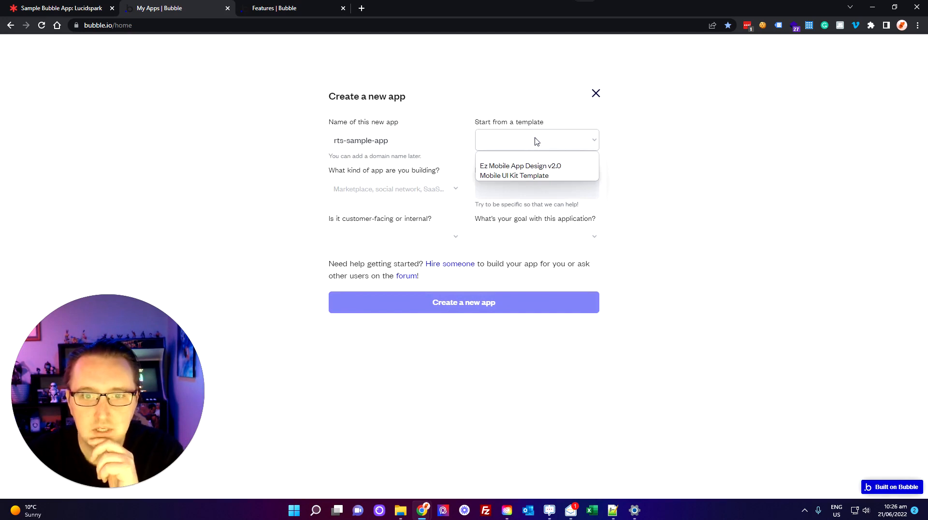
{"action": "left_click", "coordinate": [526, 176]}
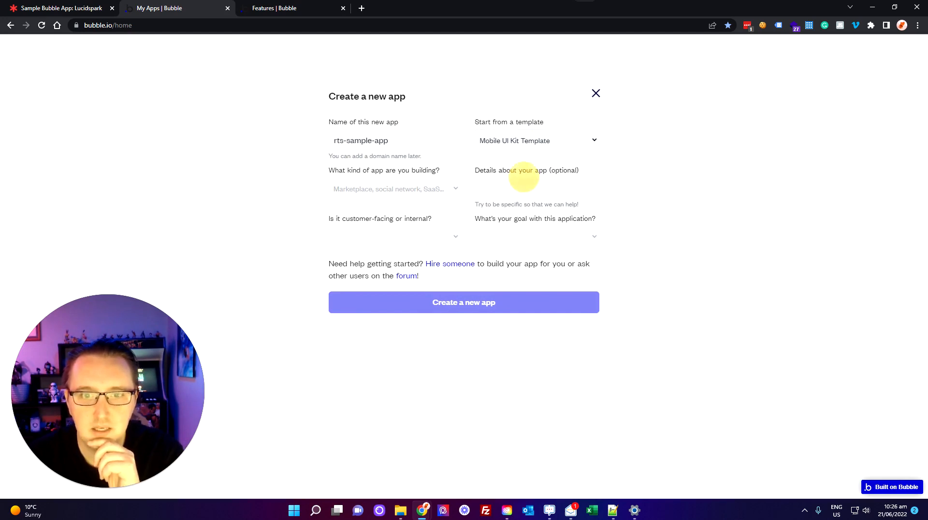
Classify the app as Building Blocks, External or customer-facing, with the goal Build a tool for myself, and create it
{"action": "left_click", "coordinate": [421, 189]}
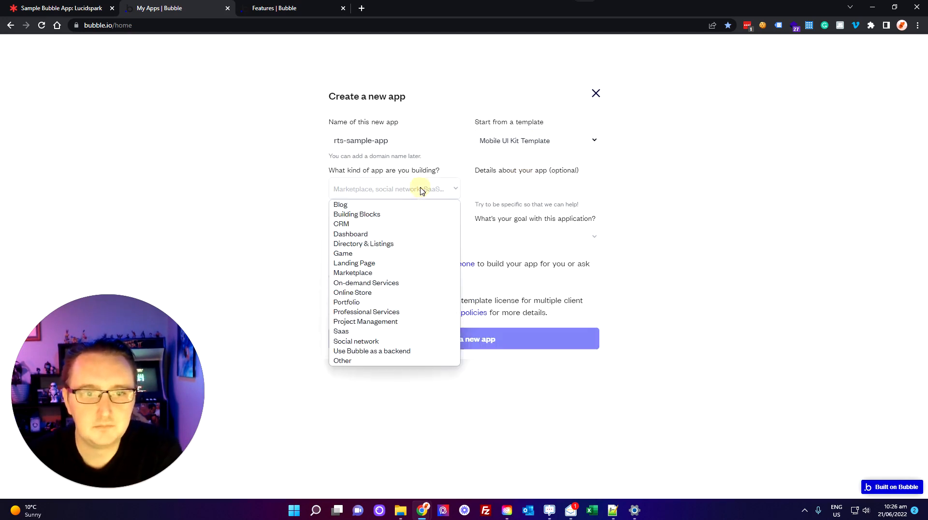
{"action": "left_click", "coordinate": [374, 216]}
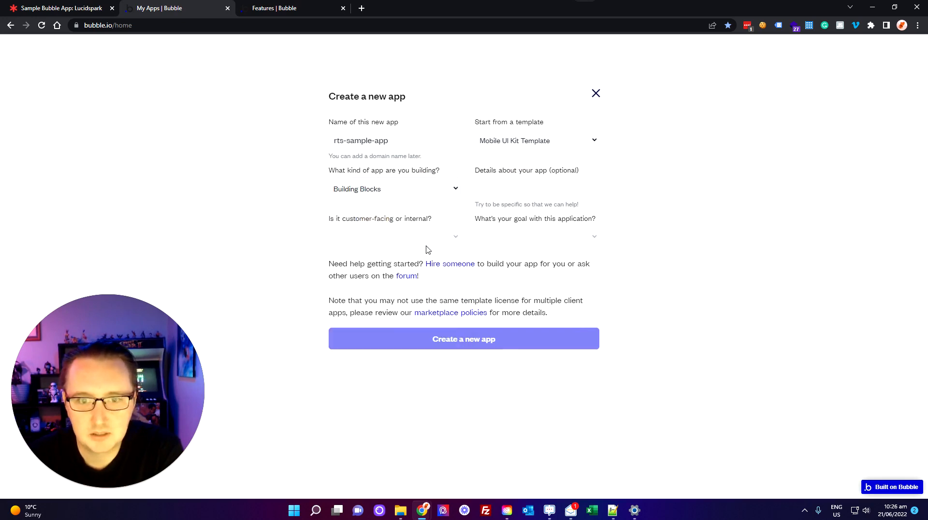
{"action": "left_click", "coordinate": [440, 242]}
{"action": "left_click", "coordinate": [416, 253]}
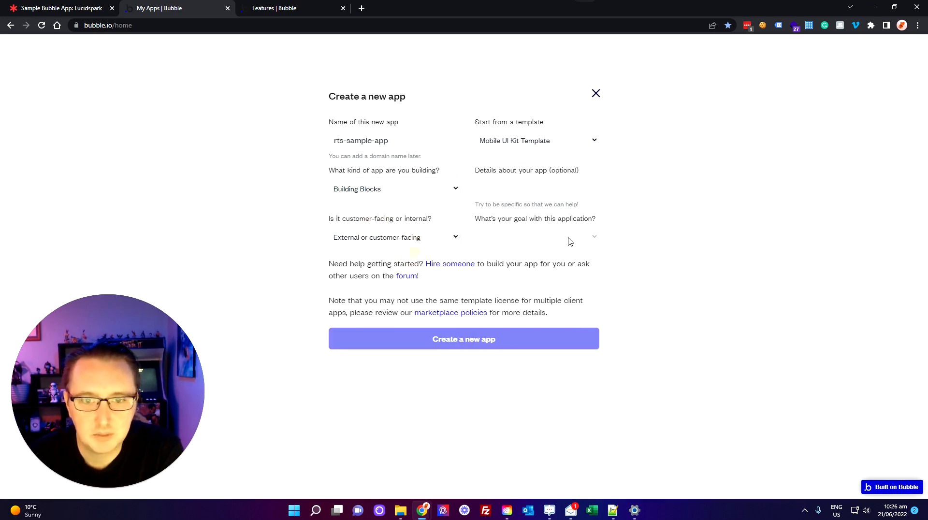
{"action": "left_click", "coordinate": [567, 241]}
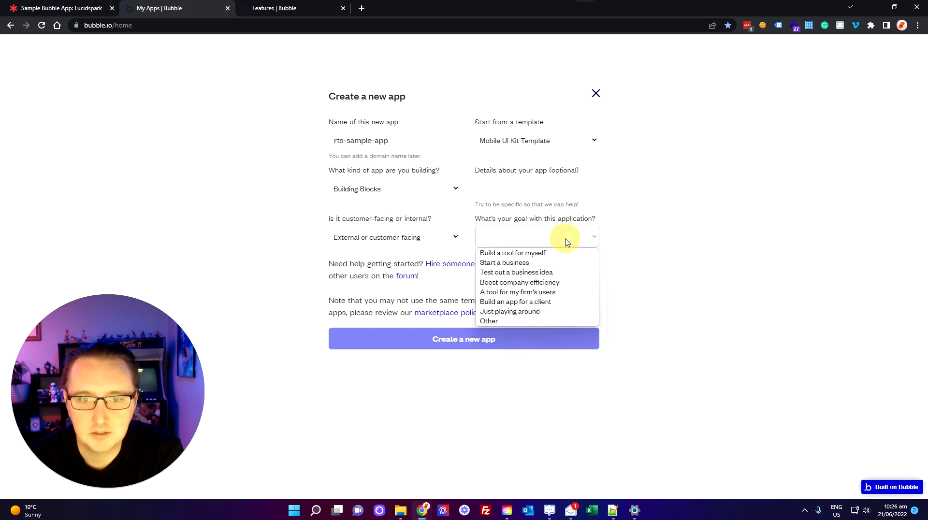
{"action": "left_click", "coordinate": [539, 253]}
{"action": "left_click", "coordinate": [476, 343]}
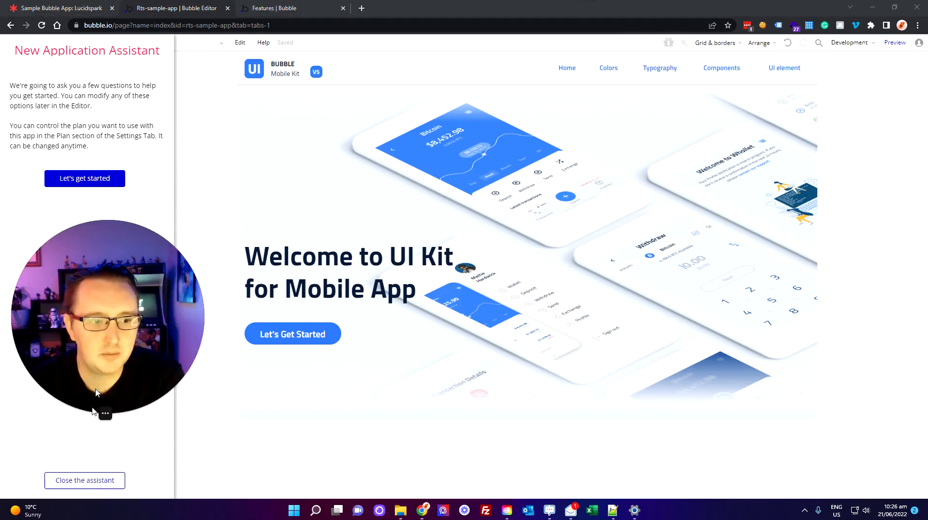
Dismiss the New Application Assistant and open the app's components page in the editor
{"action": "left_click", "coordinate": [87, 479]}
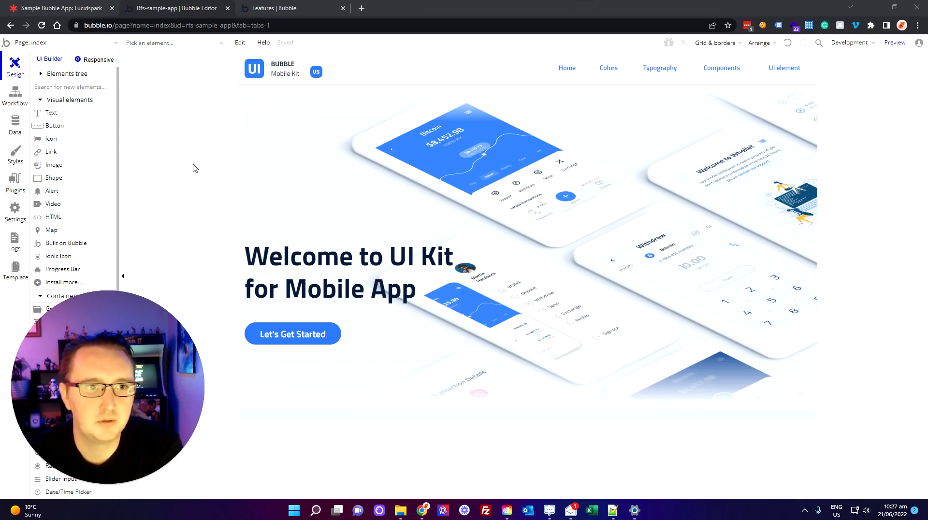
{"action": "left_click", "coordinate": [189, 216]}
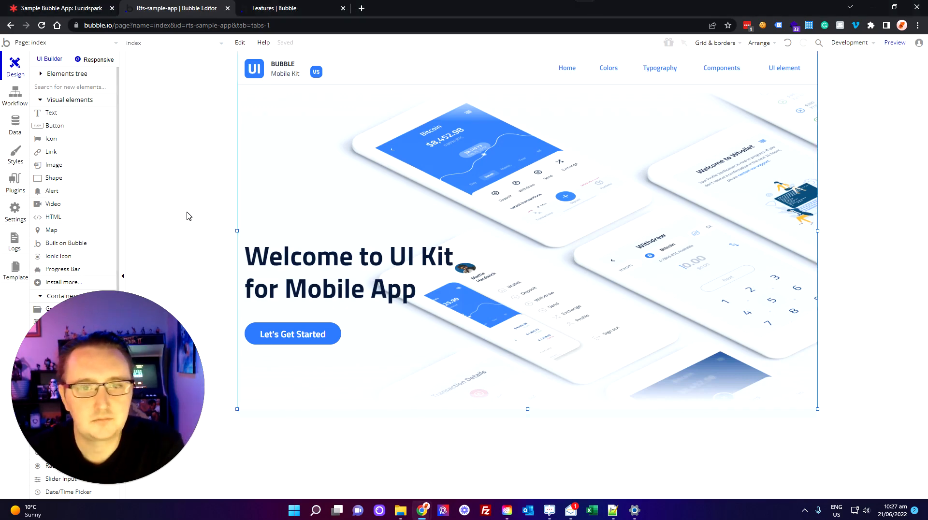
{"action": "left_click", "coordinate": [34, 42]}
{"action": "mouse_move", "coordinate": [66, 83]}
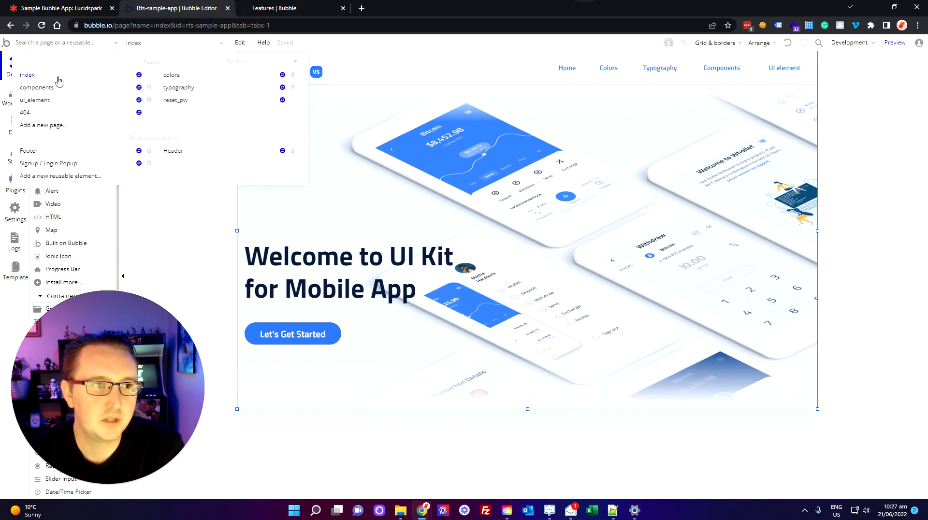
{"action": "left_click", "coordinate": [58, 92]}
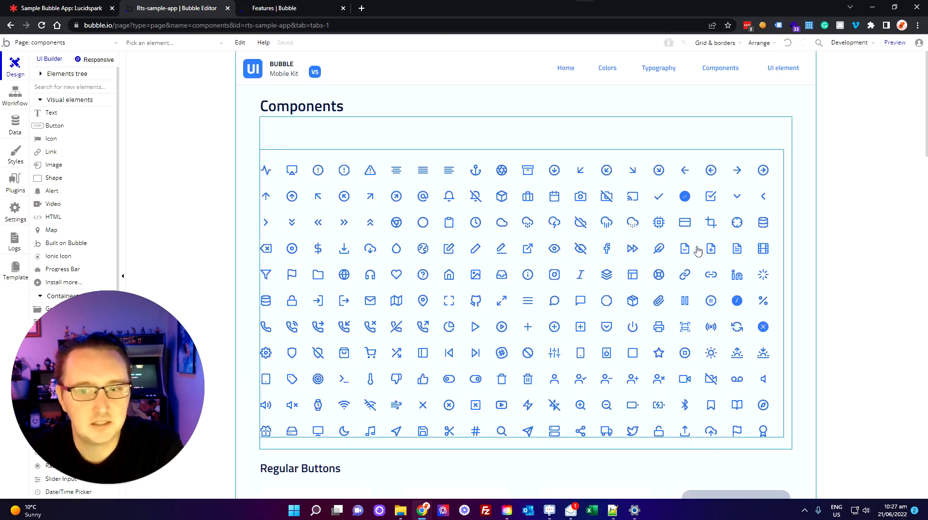
Examine the icons, regular buttons, input fields, progress bars and action buttons on the components page
{"action": "scroll", "coordinate": [752, 287], "scroll_direction": "down", "scroll_amount": 9}
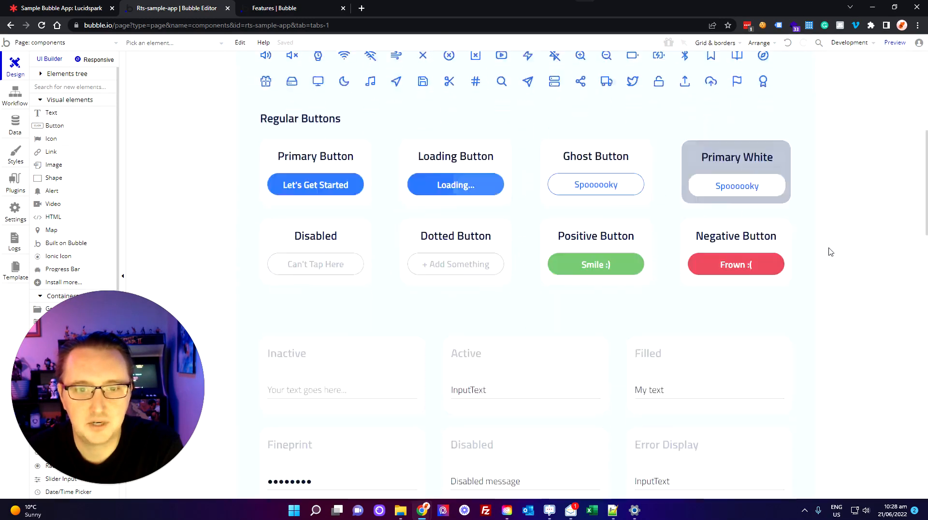
{"action": "scroll", "coordinate": [832, 251], "scroll_direction": "up", "scroll_amount": 2}
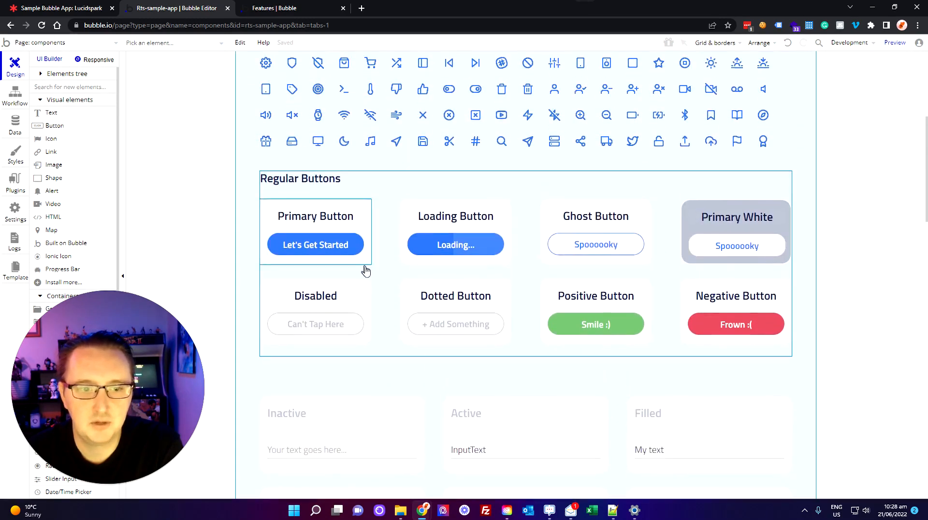
{"action": "scroll", "coordinate": [370, 261], "scroll_direction": "down", "scroll_amount": 5}
{"action": "scroll", "coordinate": [381, 211], "scroll_direction": "down", "scroll_amount": 3}
{"action": "scroll", "coordinate": [392, 172], "scroll_direction": "up", "scroll_amount": 2}
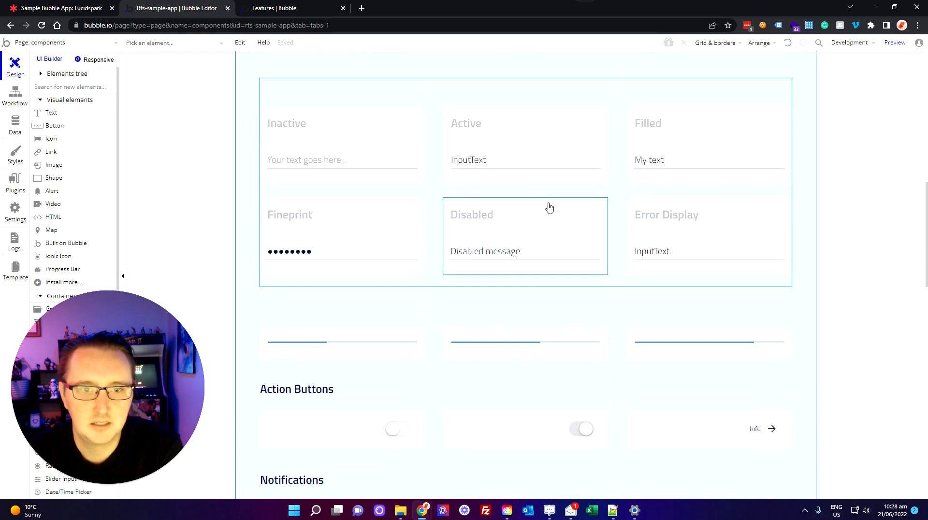
{"action": "scroll", "coordinate": [551, 211], "scroll_direction": "down", "scroll_amount": 3}
{"action": "scroll", "coordinate": [357, 181], "scroll_direction": "down", "scroll_amount": 2}
{"action": "scroll", "coordinate": [480, 255], "scroll_direction": "down", "scroll_amount": 5}
{"action": "scroll", "coordinate": [500, 253], "scroll_direction": "up", "scroll_amount": 5}
{"action": "scroll", "coordinate": [500, 251], "scroll_direction": "up", "scroll_amount": 8}
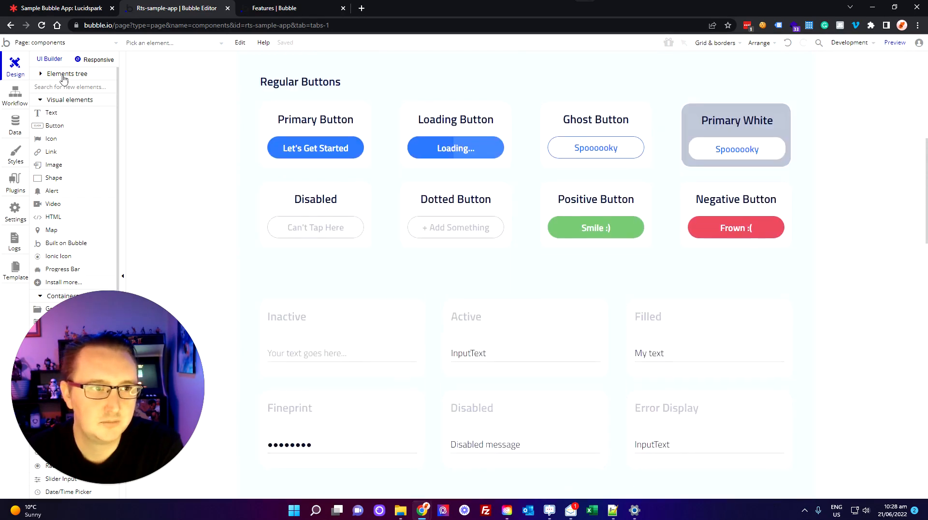
Open the app's ui_element page in the editor
{"action": "left_click", "coordinate": [69, 45]}
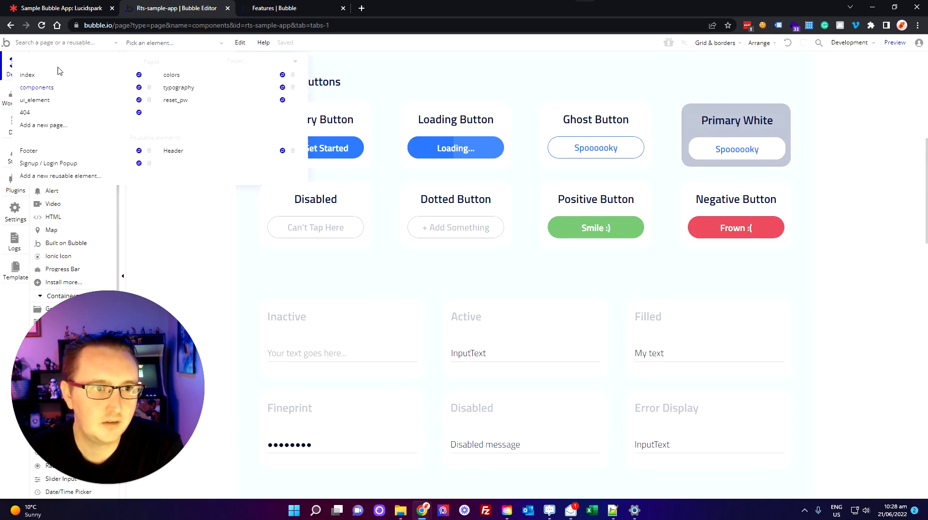
{"action": "left_click", "coordinate": [63, 100]}
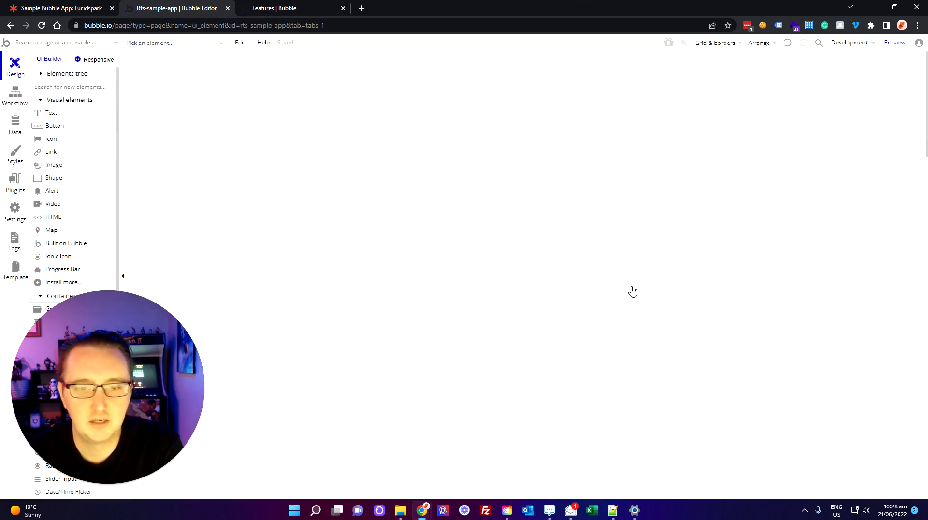
Look through the onboarding, login and sign-up screens on the ui_element page
{"action": "scroll", "coordinate": [842, 266], "scroll_direction": "down", "scroll_amount": 10}
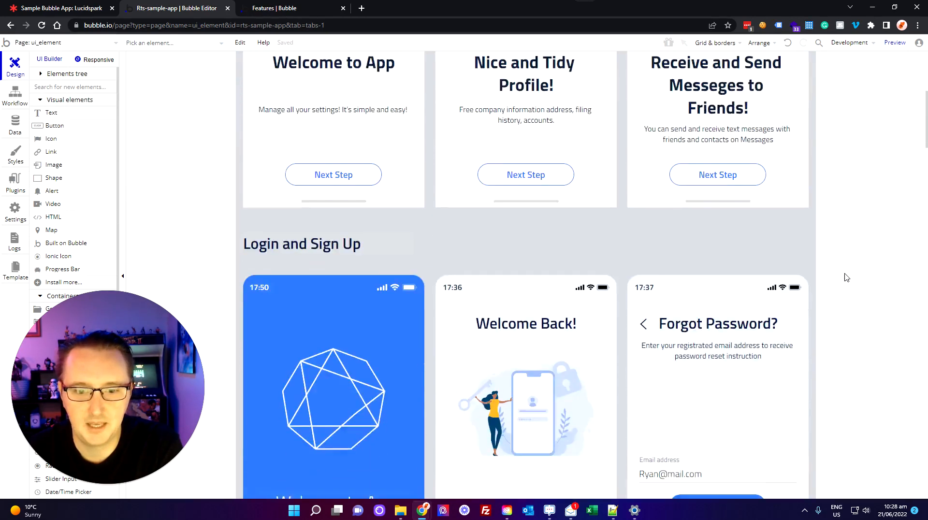
{"action": "scroll", "coordinate": [845, 278], "scroll_direction": "down", "scroll_amount": 10}
{"action": "scroll", "coordinate": [844, 276], "scroll_direction": "up", "scroll_amount": 20}
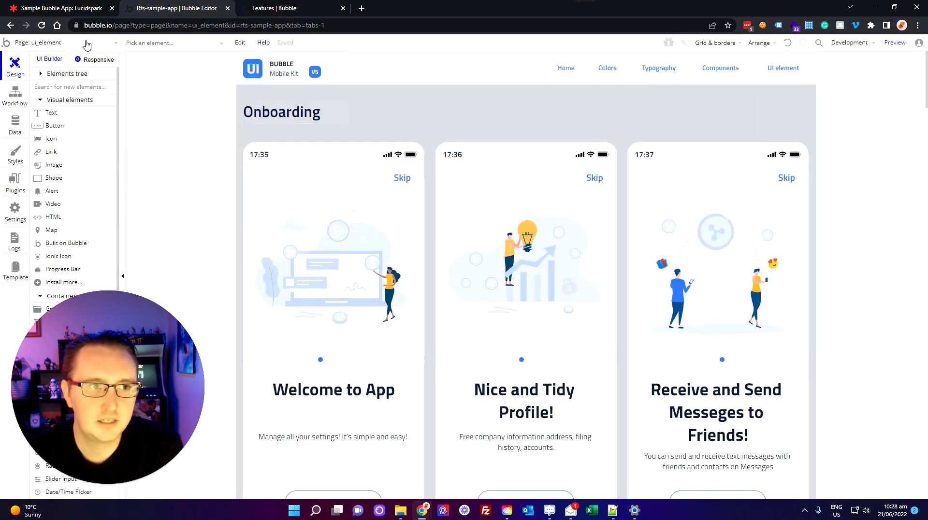
Open the app's index page in the editor
{"action": "left_click", "coordinate": [87, 45]}
{"action": "left_click", "coordinate": [37, 80]}
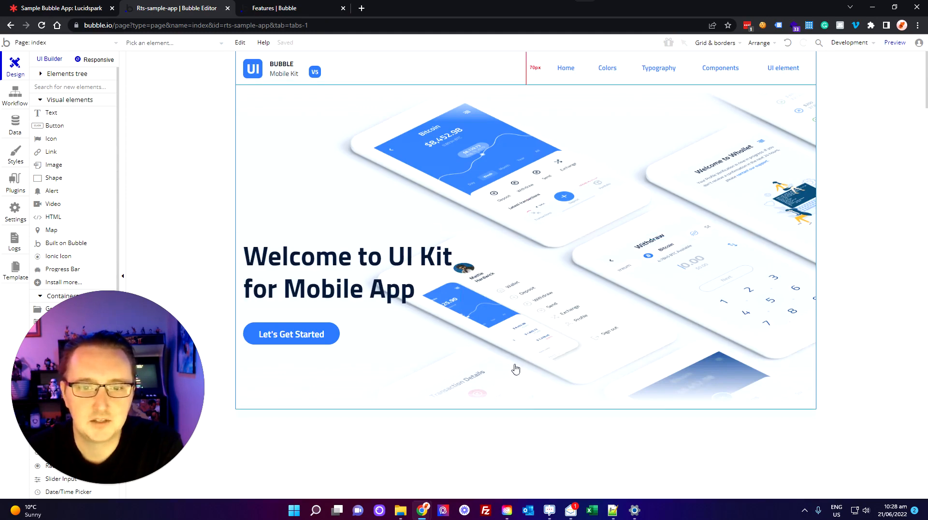
{"action": "left_click", "coordinate": [848, 188]}
{"action": "left_click", "coordinate": [829, 430]}
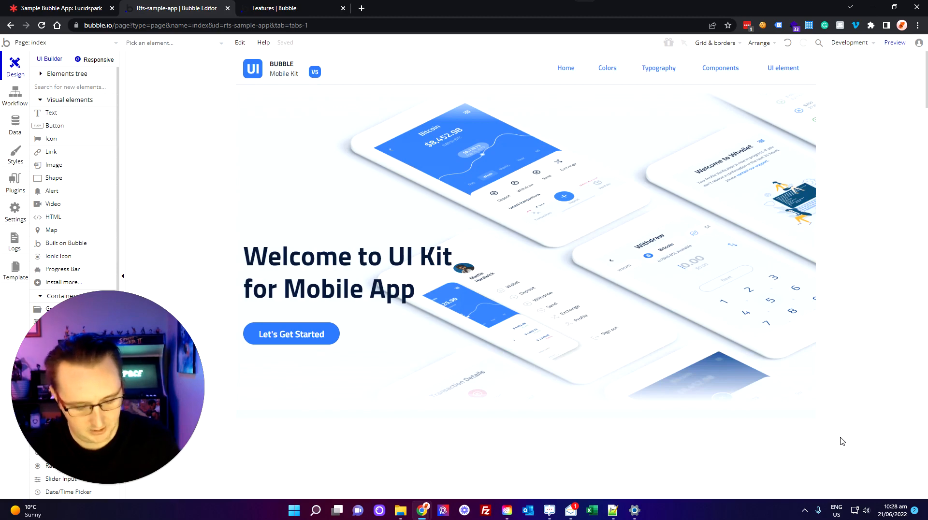
Delete the welcome text group with its Let's Get Started button and the hero image from the index page
{"action": "left_click", "coordinate": [682, 265]}
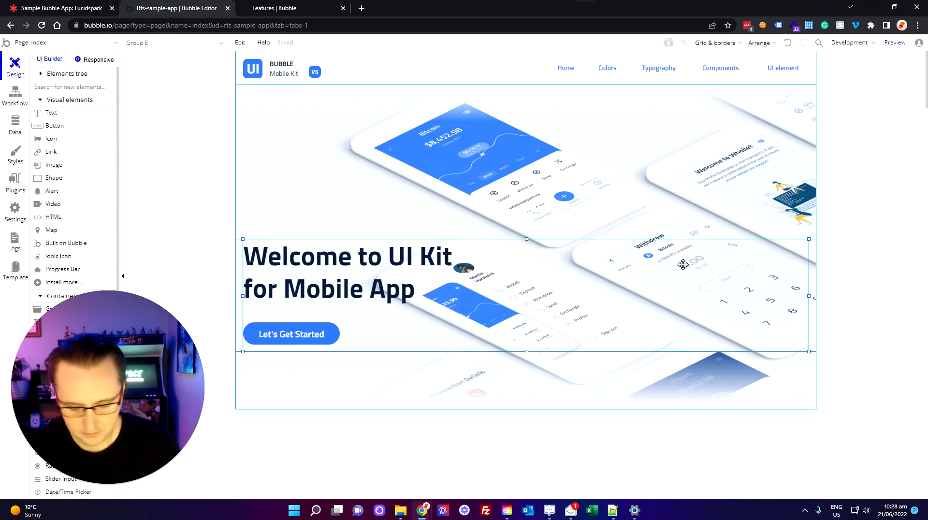
{"action": "key", "text": "Delete"}
{"action": "left_click", "coordinate": [672, 216]}
{"action": "key", "text": "Delete"}
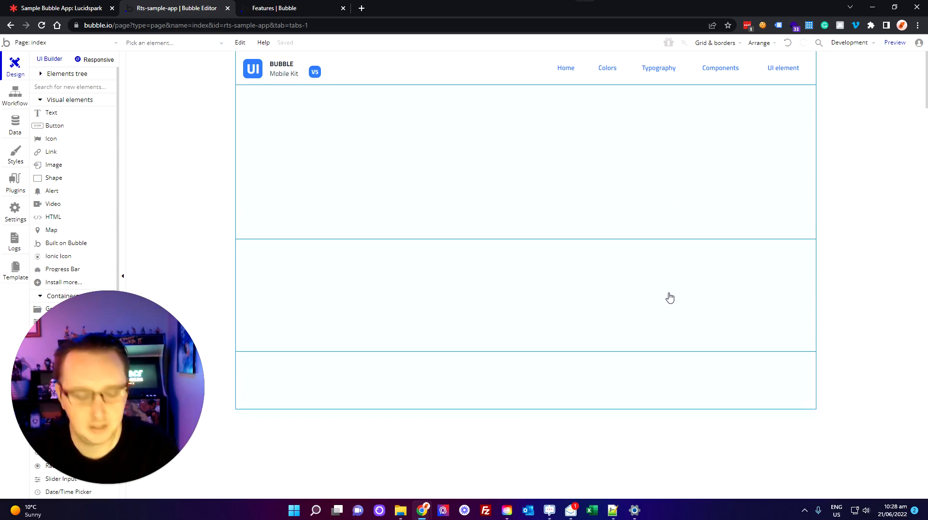
Delete the header and the remaining empty groups from the index page
{"action": "left_click", "coordinate": [628, 180]}
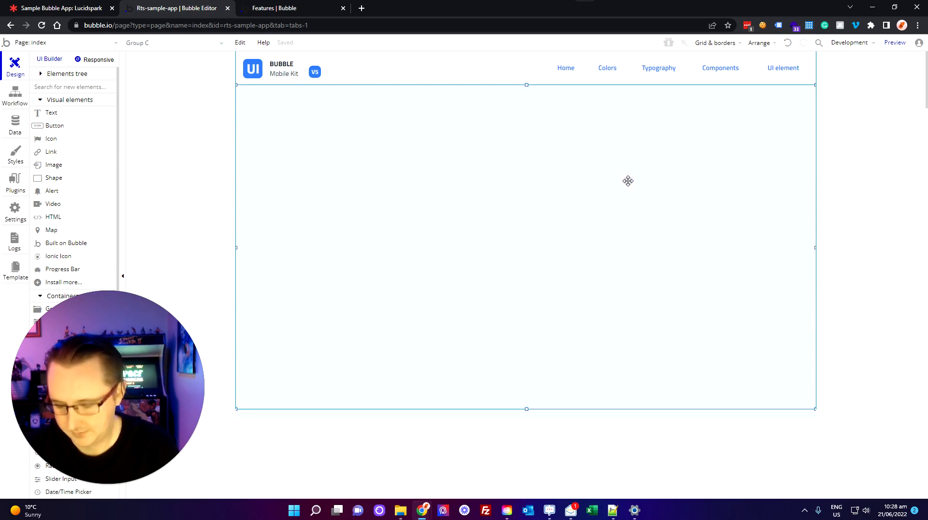
{"action": "left_click_drag", "start_coordinate": [505, 73], "coordinate": [498, 68]}
{"action": "key", "text": "Delete"}
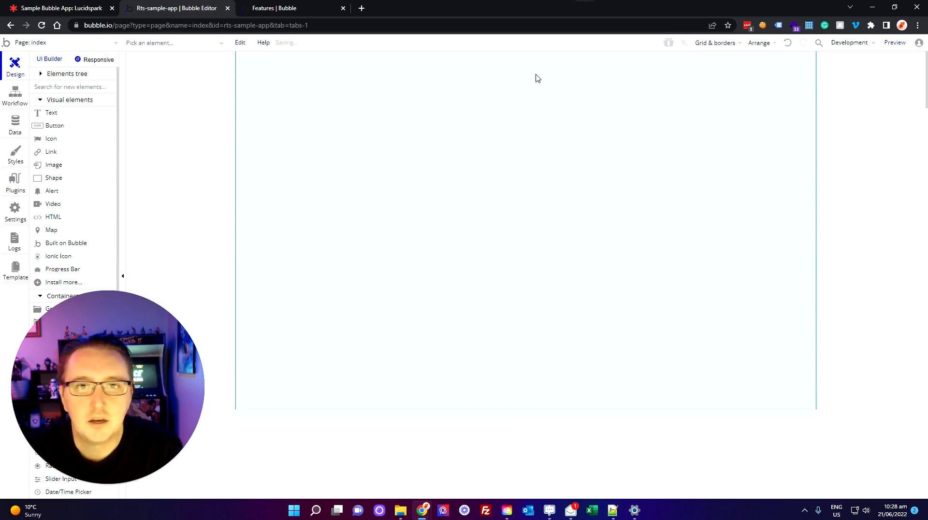
{"action": "left_click", "coordinate": [535, 75]}
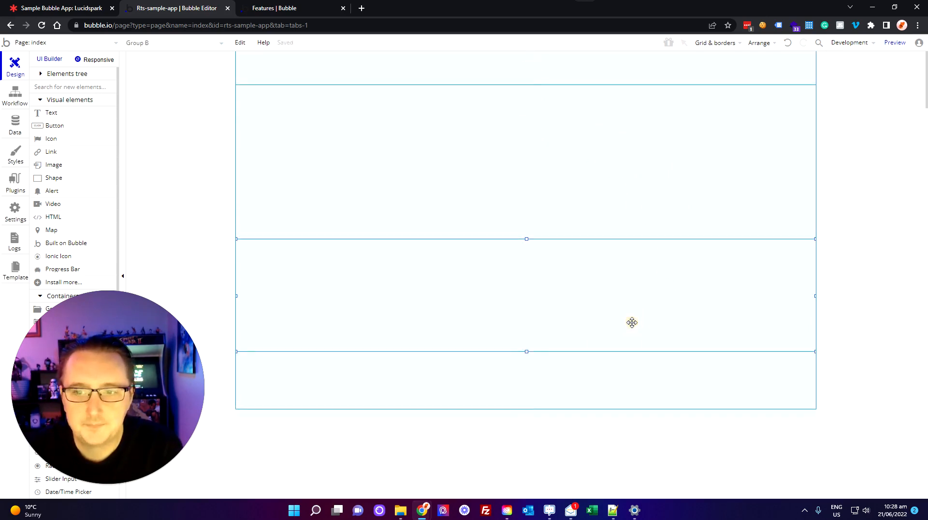
{"action": "left_click", "coordinate": [608, 220]}
{"action": "key", "text": "Delete"}
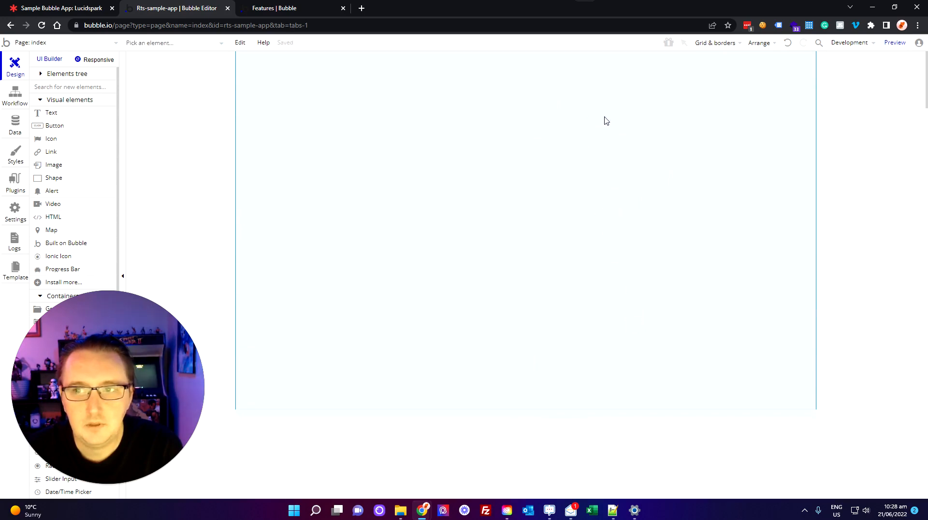
{"action": "left_click", "coordinate": [832, 184]}
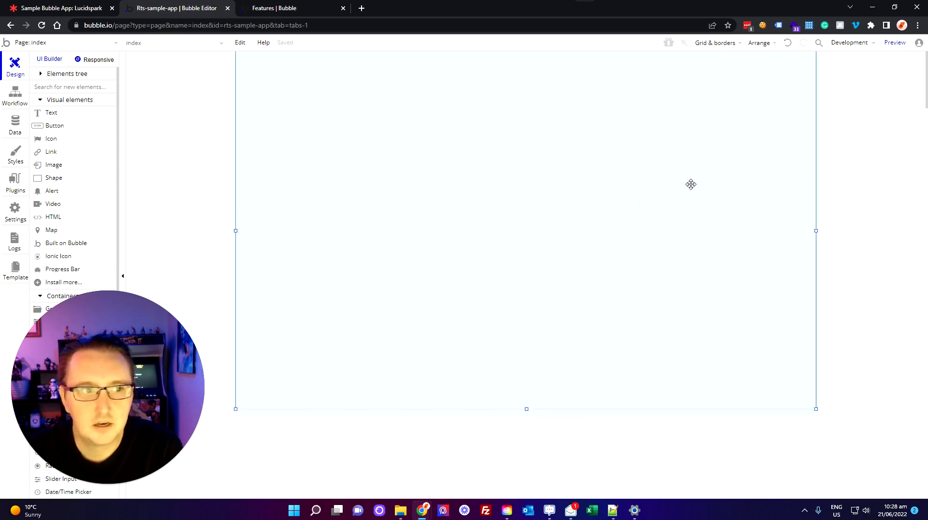
Copy the Welcome Back! login screen group from the Login and Sign Up section of the ui_element page
{"action": "left_click", "coordinate": [46, 42]}
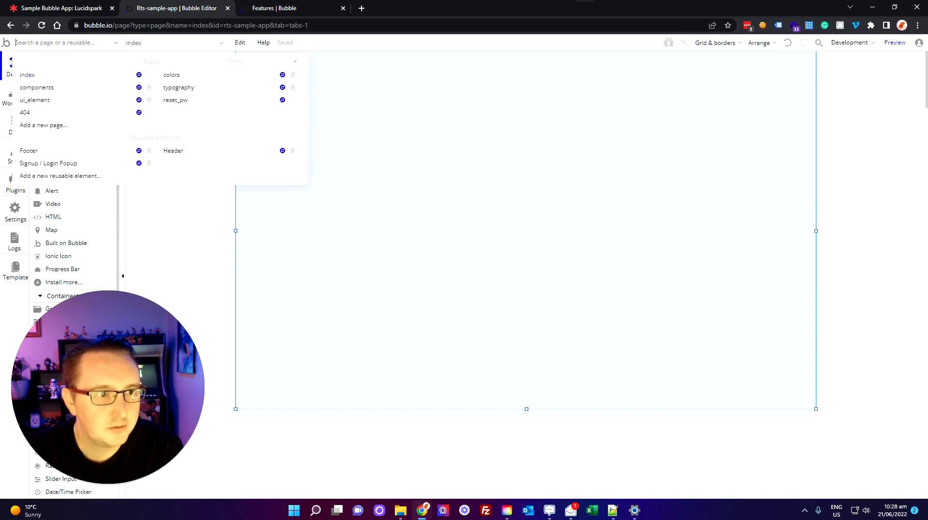
{"action": "left_click", "coordinate": [50, 101]}
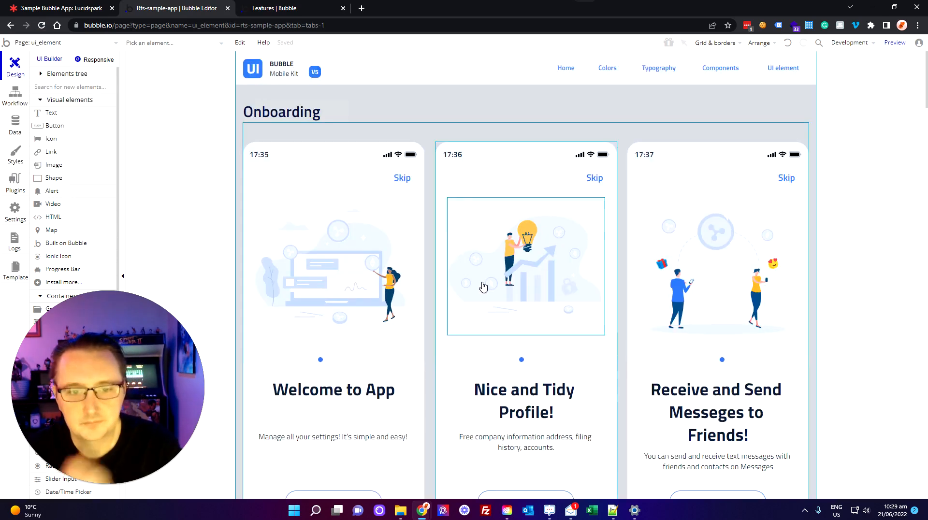
{"action": "scroll", "coordinate": [495, 283], "scroll_direction": "down", "scroll_amount": 6}
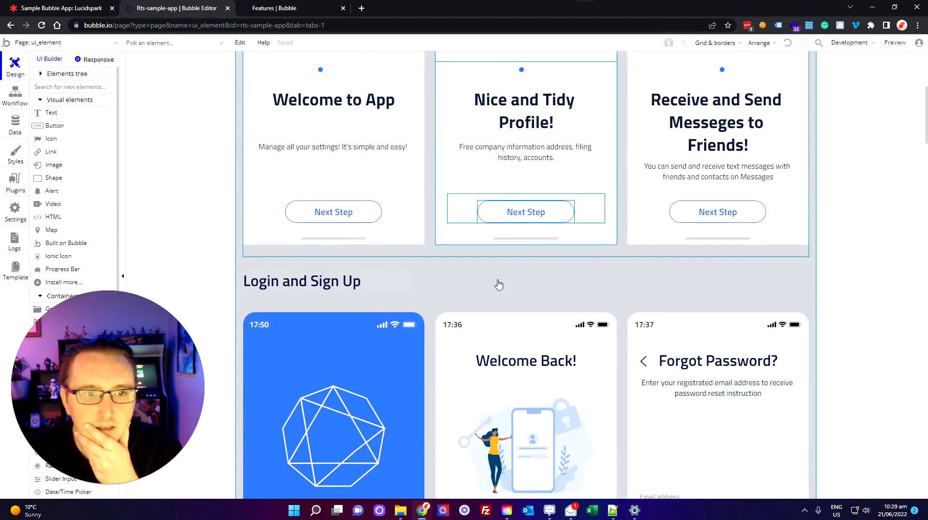
{"action": "scroll", "coordinate": [499, 284], "scroll_direction": "down", "scroll_amount": 5}
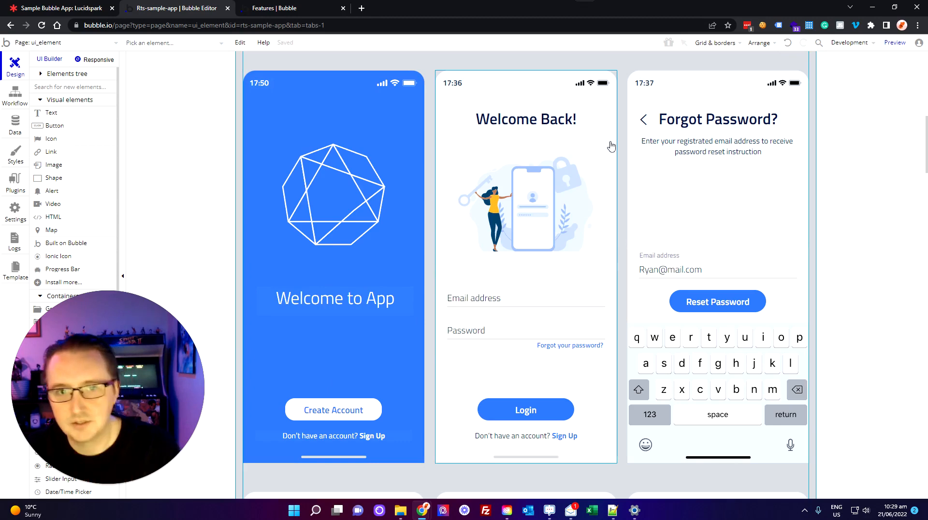
{"action": "left_click", "coordinate": [610, 117]}
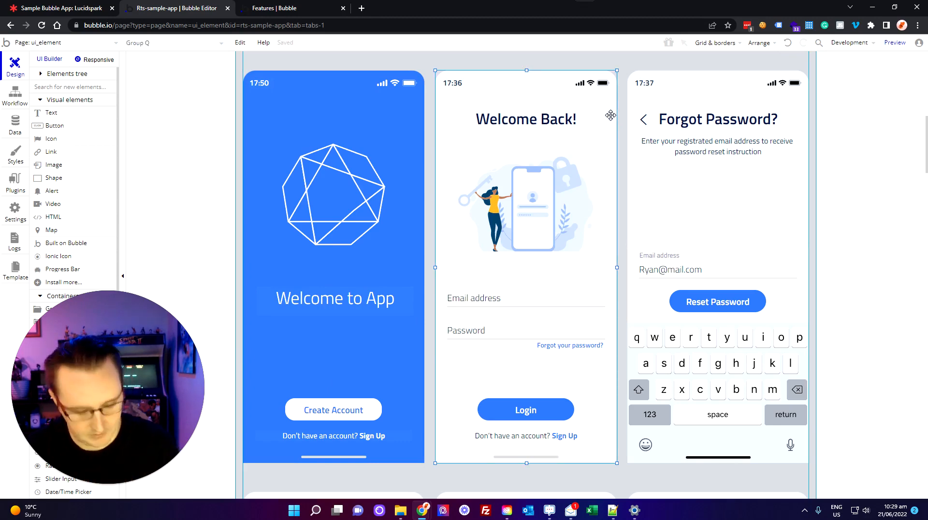
Paste the copied login screen group onto the empty index page
{"action": "scroll", "coordinate": [590, 186], "scroll_direction": "up", "scroll_amount": 8}
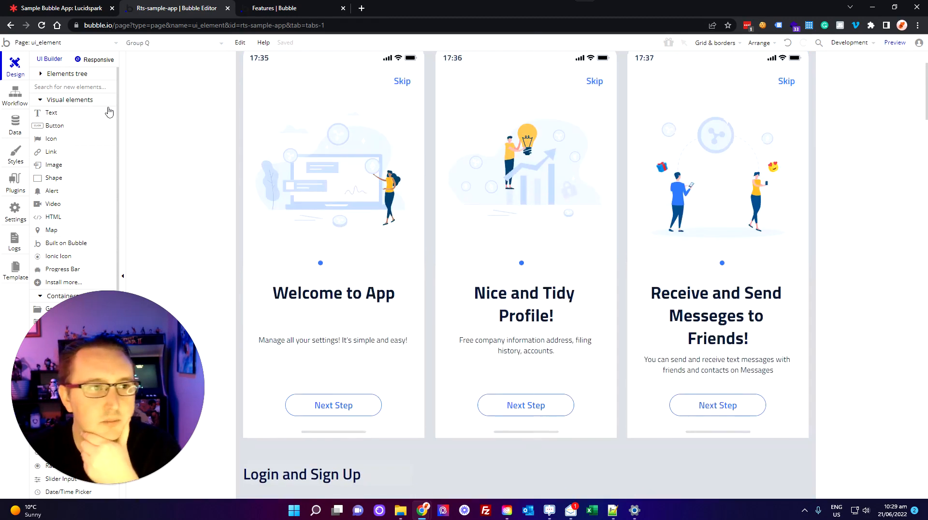
{"action": "left_click", "coordinate": [72, 44]}
{"action": "left_click", "coordinate": [27, 75]}
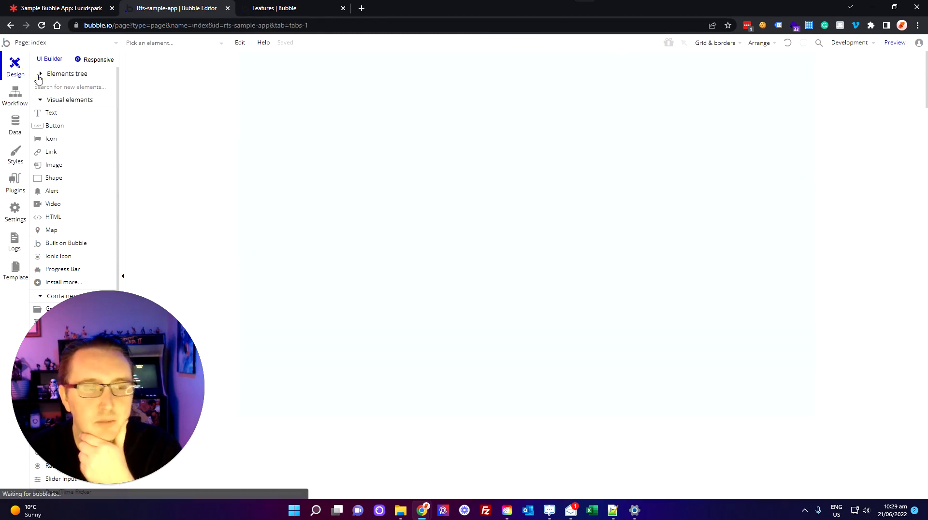
{"action": "key", "text": "ctrl+v"}
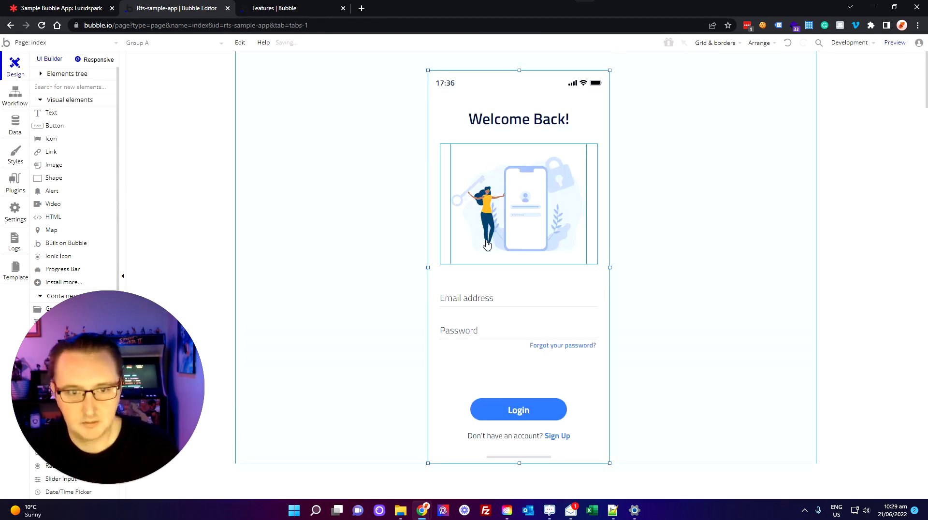
Set the index page's preset page width to Mobile in its properties
{"action": "left_click", "coordinate": [644, 225]}
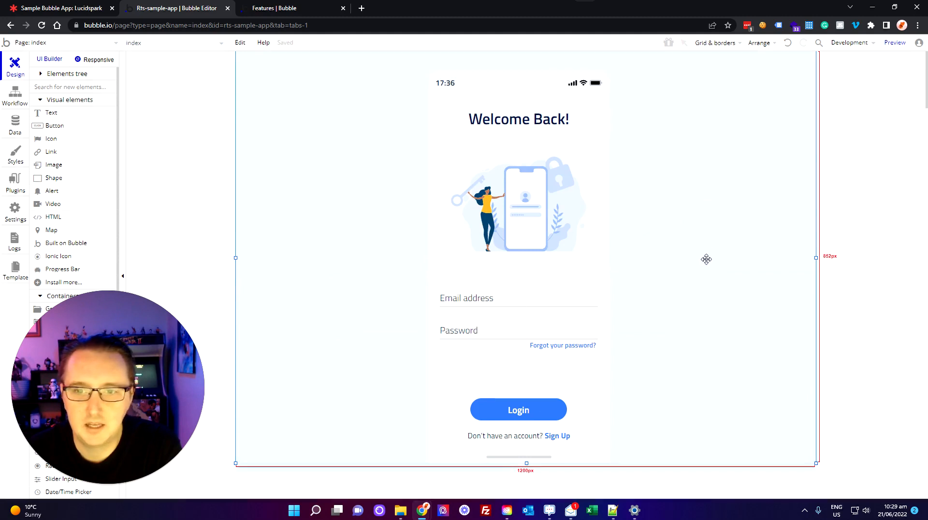
{"action": "double_click", "coordinate": [717, 243]}
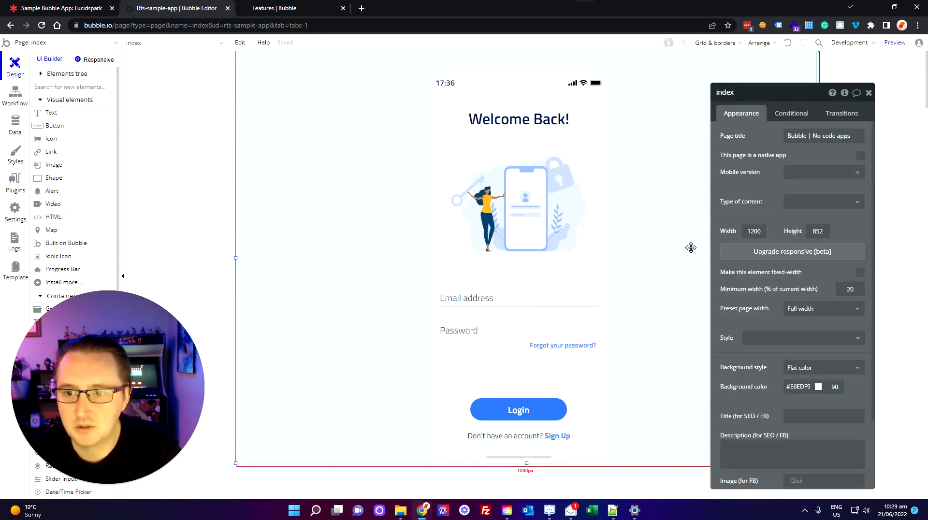
{"action": "left_click", "coordinate": [840, 202]}
{"action": "left_click", "coordinate": [840, 202]}
{"action": "left_click", "coordinate": [831, 313]}
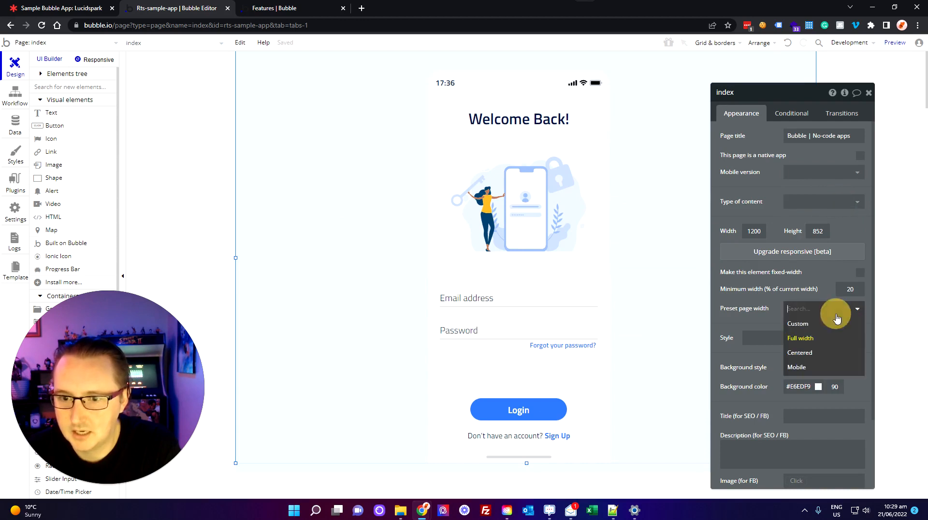
{"action": "left_click", "coordinate": [820, 368]}
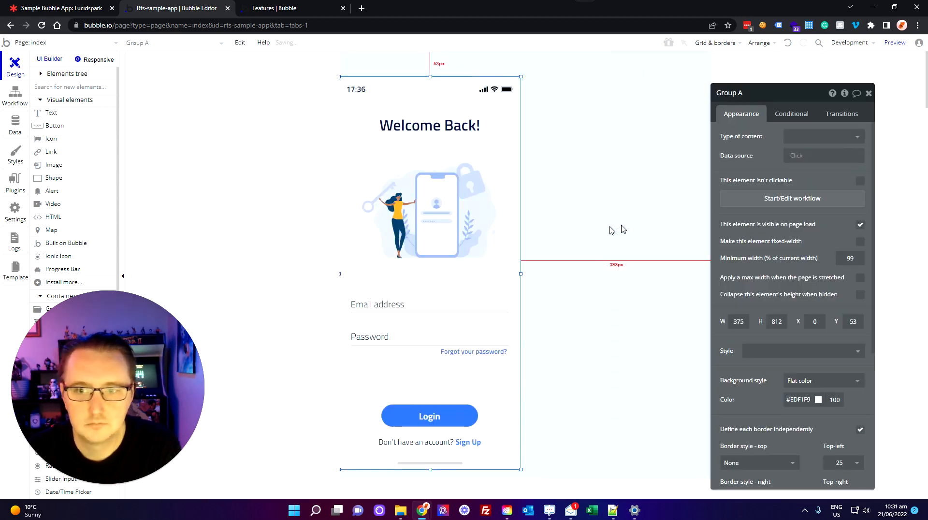
{"action": "left_click", "coordinate": [648, 224]}
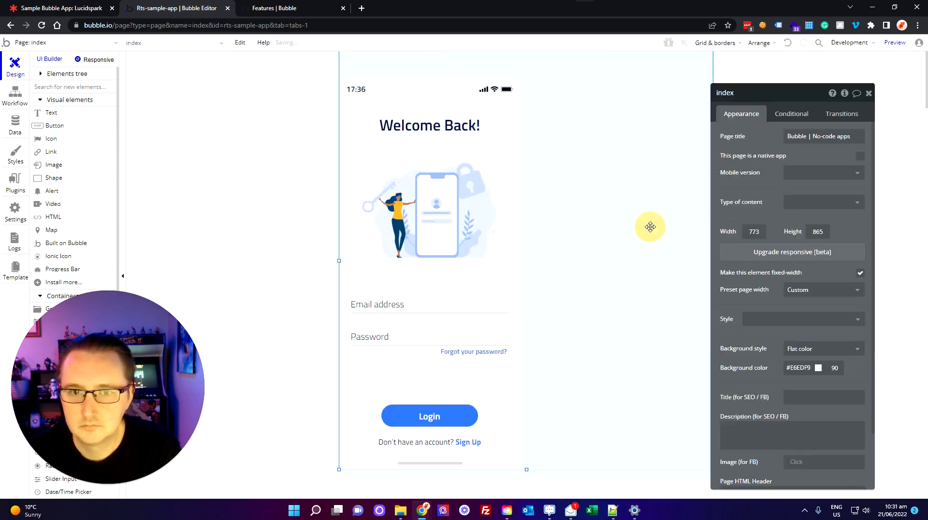
{"action": "left_click", "coordinate": [833, 294]}
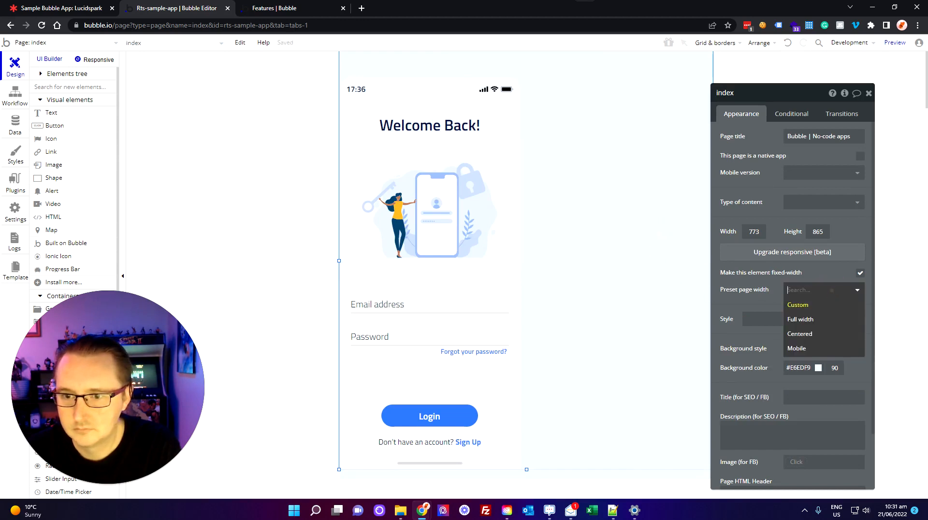
{"action": "left_click", "coordinate": [812, 346]}
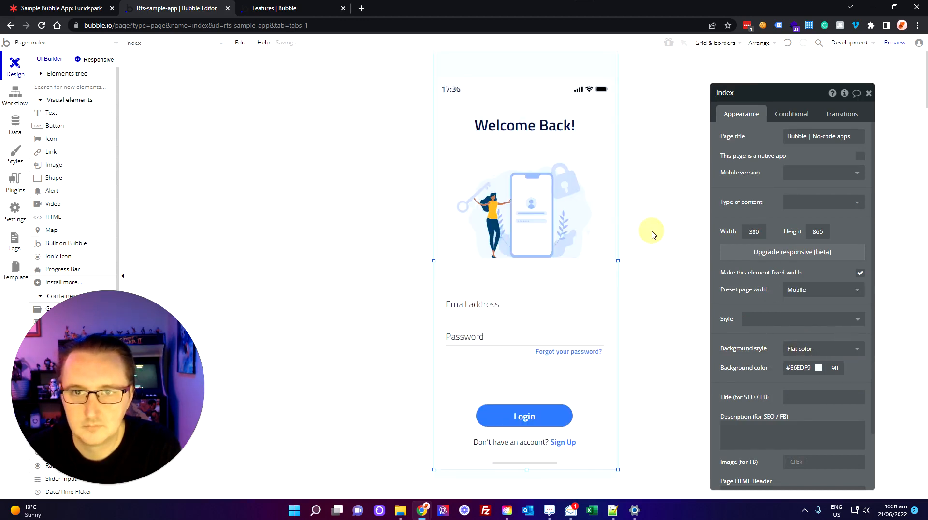
{"action": "left_click", "coordinate": [869, 93]}
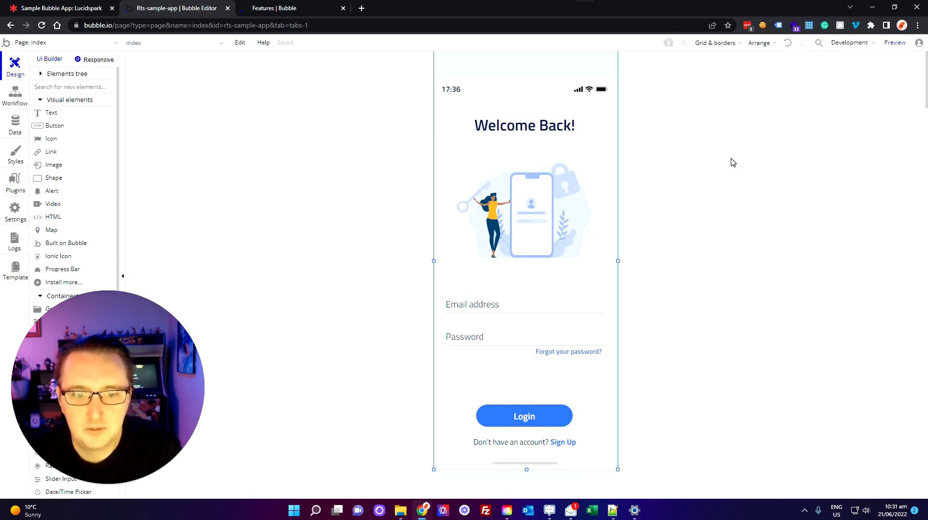
Center the login screen group horizontally and vertically on the index page
{"action": "left_click", "coordinate": [536, 82]}
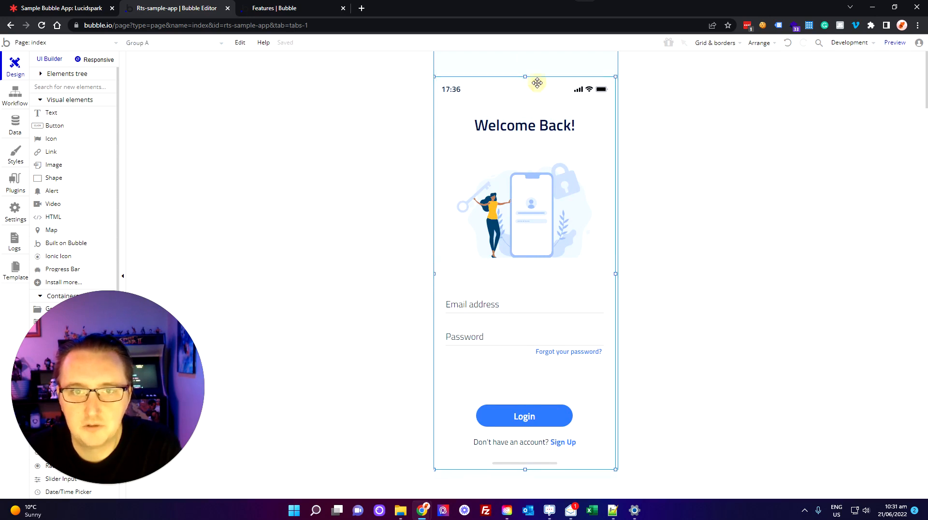
{"action": "left_click", "coordinate": [761, 48]}
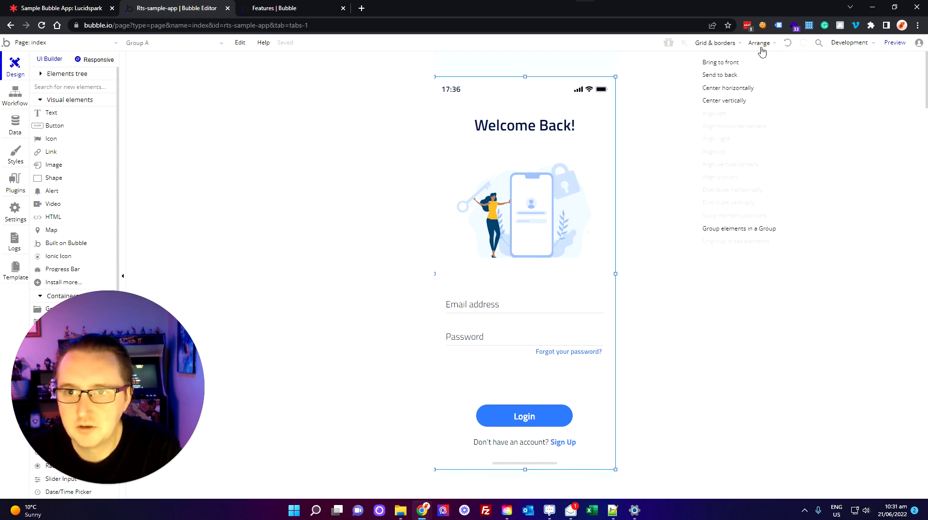
{"action": "left_click", "coordinate": [744, 88]}
{"action": "left_click", "coordinate": [764, 48]}
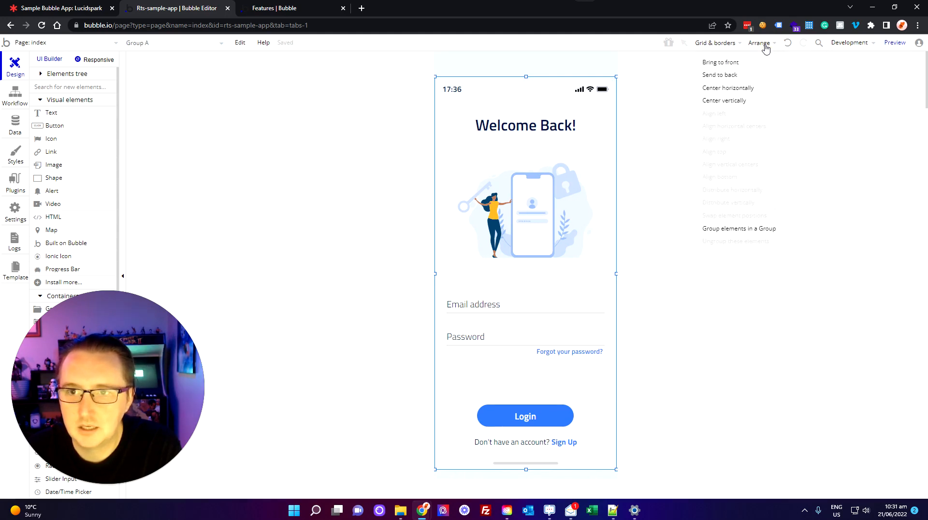
{"action": "left_click", "coordinate": [746, 101]}
{"action": "left_click", "coordinate": [721, 234]}
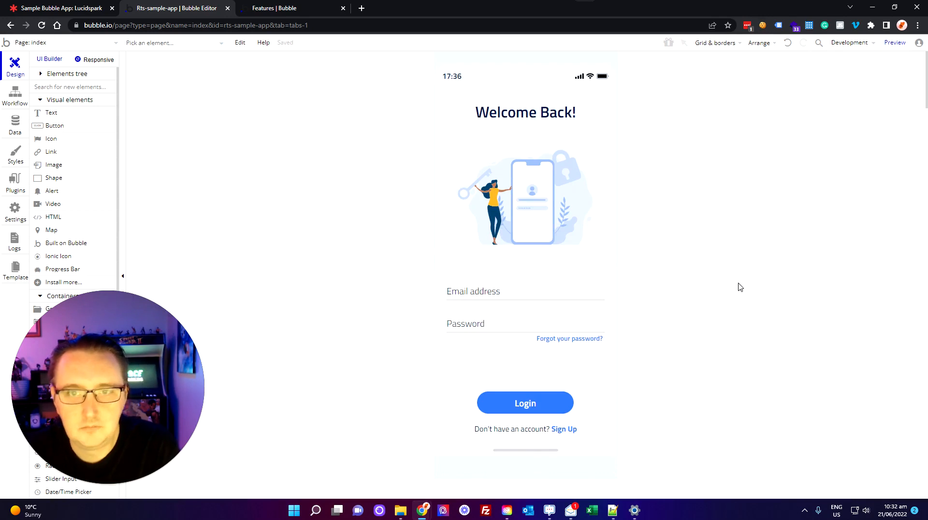
Delete the mock status bar, with its signal icons and clock, from the login screen on the index page
{"action": "left_click", "coordinate": [581, 76]}
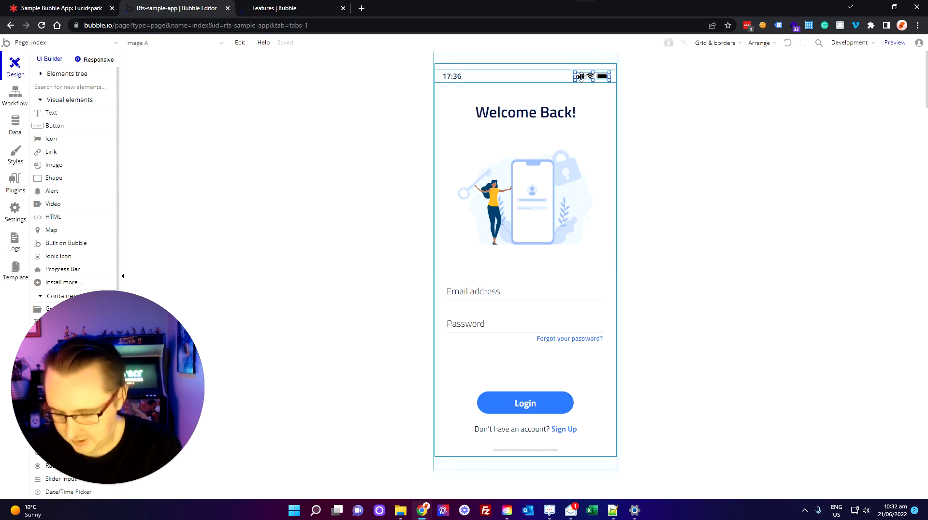
{"action": "left_click", "coordinate": [638, 120]}
{"action": "left_click", "coordinate": [463, 81]}
{"action": "key", "text": "Delete"}
{"action": "left_click_drag", "start_coordinate": [495, 83], "coordinate": [505, 81]}
{"action": "key", "text": "Delete"}
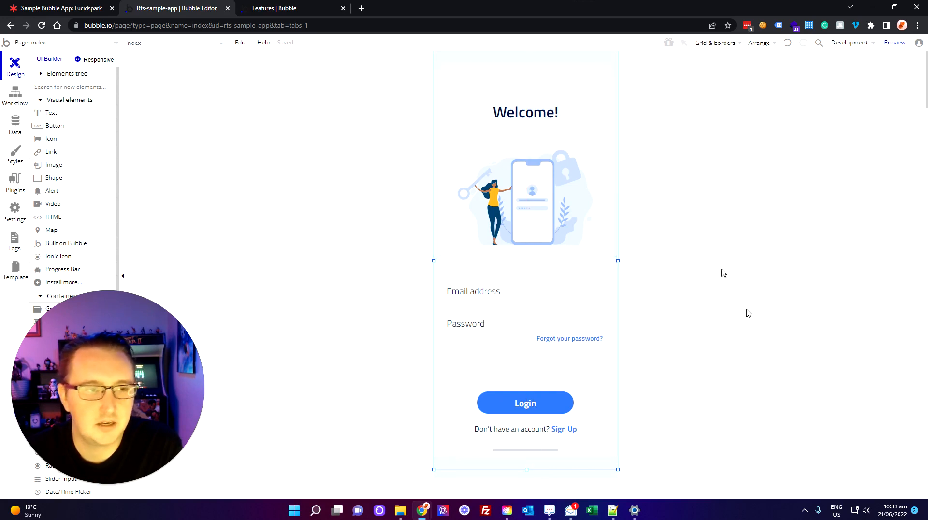
Create a new page named sign_up_page, cloned from the index page
{"action": "left_click", "coordinate": [48, 44]}
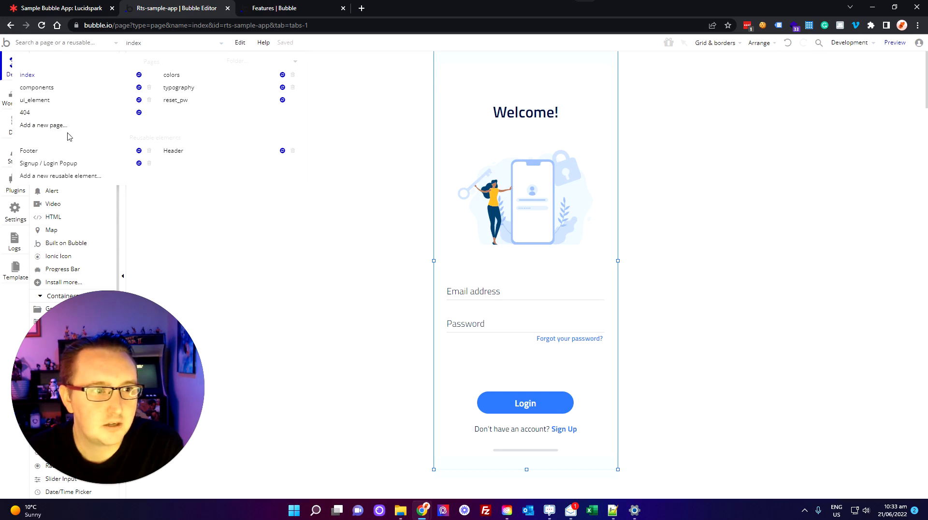
{"action": "left_click", "coordinate": [52, 126]}
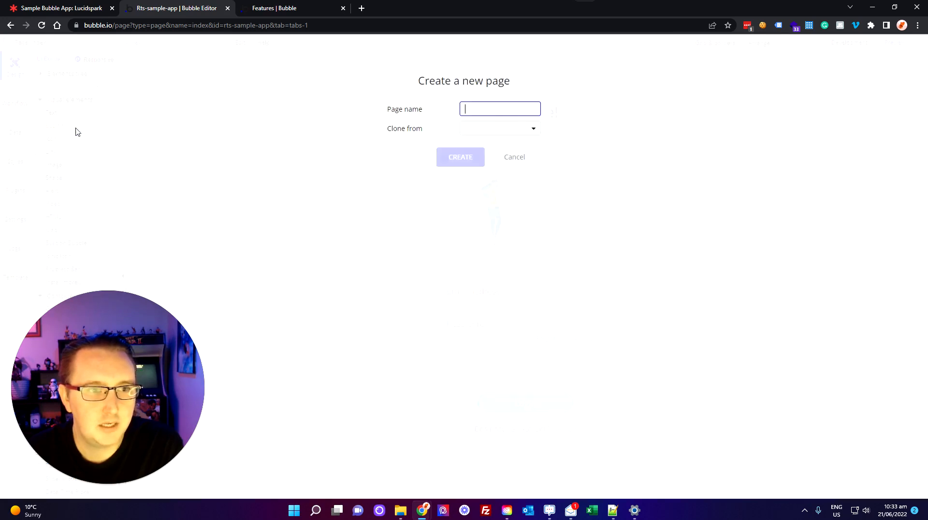
{"action": "type", "text": "sign_up_page"}
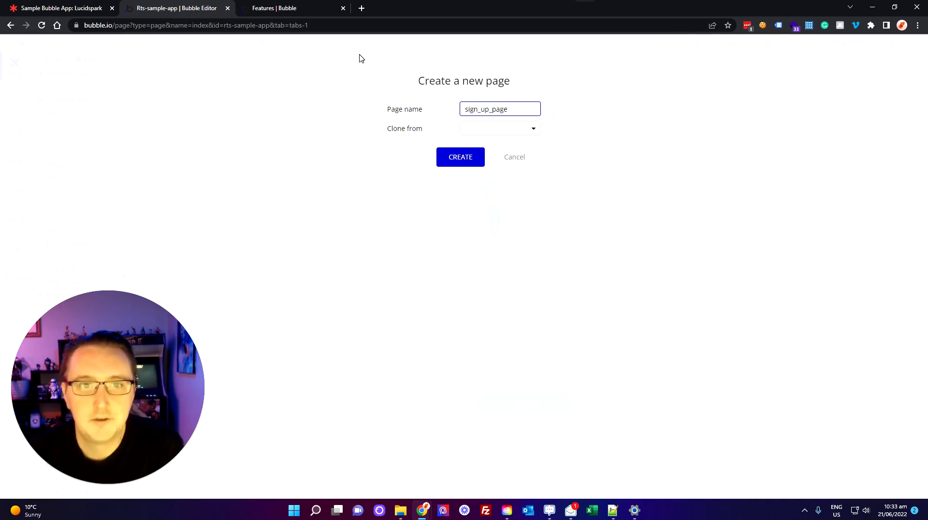
{"action": "left_click", "coordinate": [506, 132]}
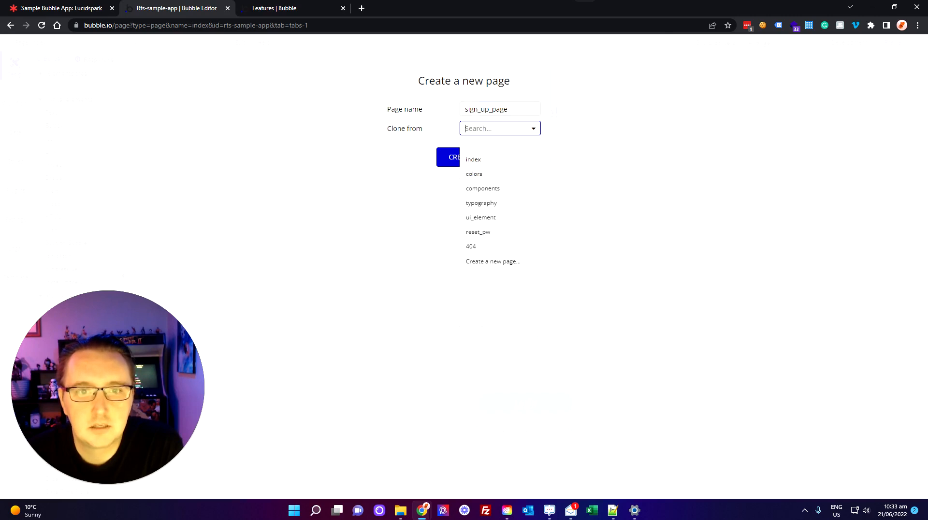
{"action": "left_click", "coordinate": [499, 165]}
{"action": "left_click", "coordinate": [471, 161]}
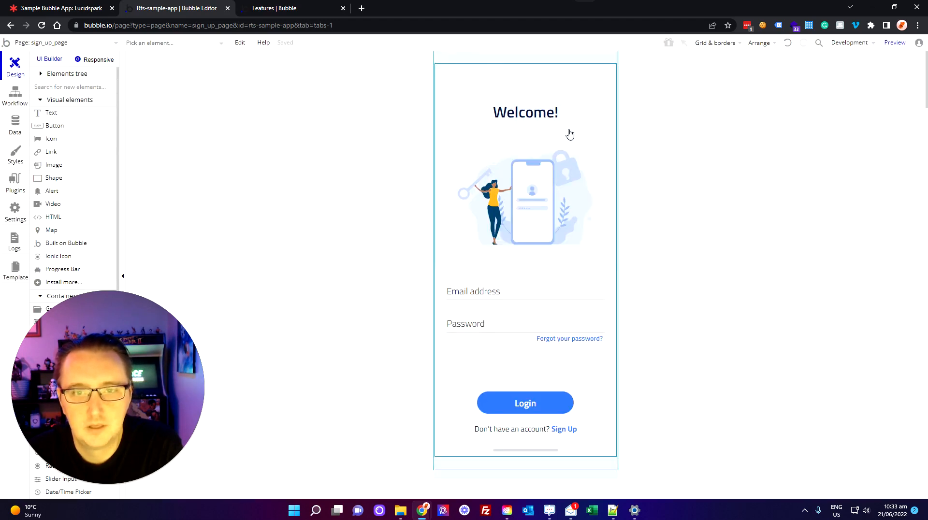
Delete the cloned login screen group from sign_up_page so the page is empty
{"action": "left_click", "coordinate": [592, 124]}
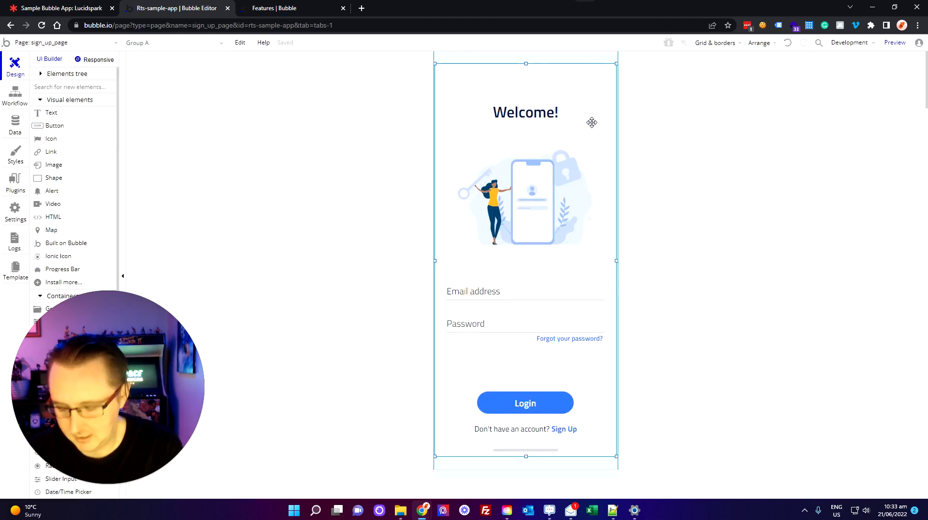
{"action": "key", "text": "Delete"}
{"action": "left_click", "coordinate": [684, 265]}
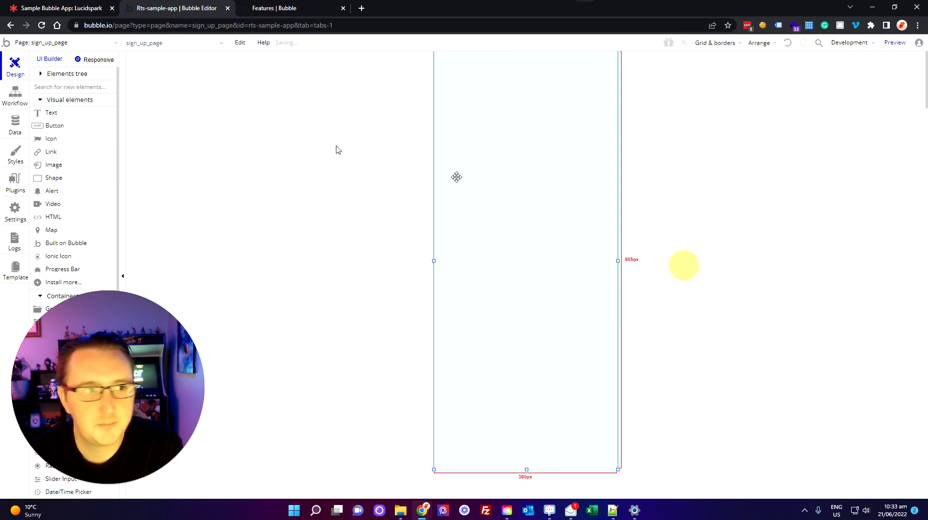
Copy the Create Account screen group from the Login and Sign Up section of the ui_element page
{"action": "left_click", "coordinate": [47, 44]}
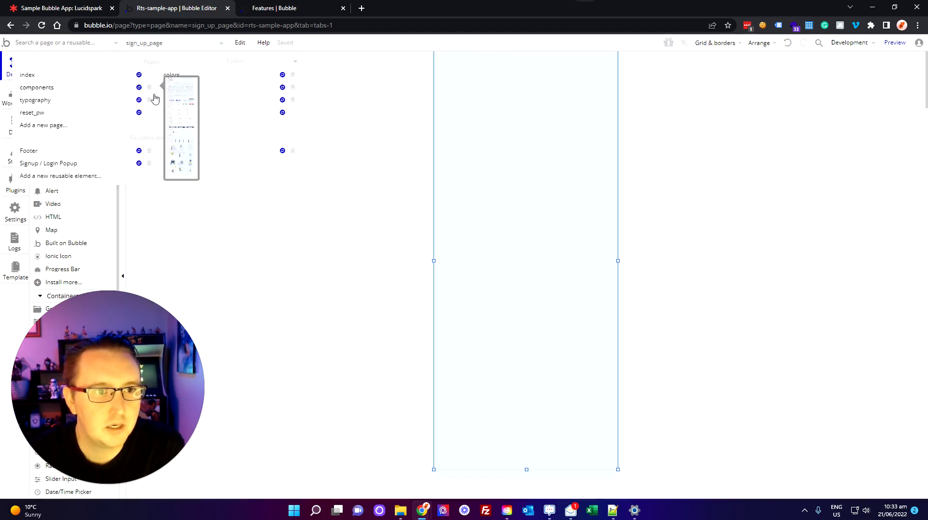
{"action": "left_click", "coordinate": [192, 100]}
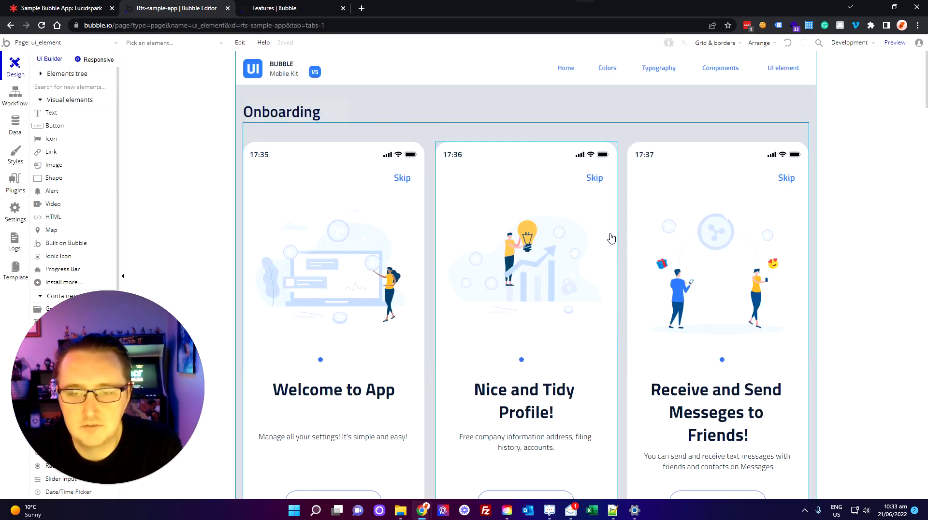
{"action": "scroll", "coordinate": [701, 236], "scroll_direction": "down", "scroll_amount": 10}
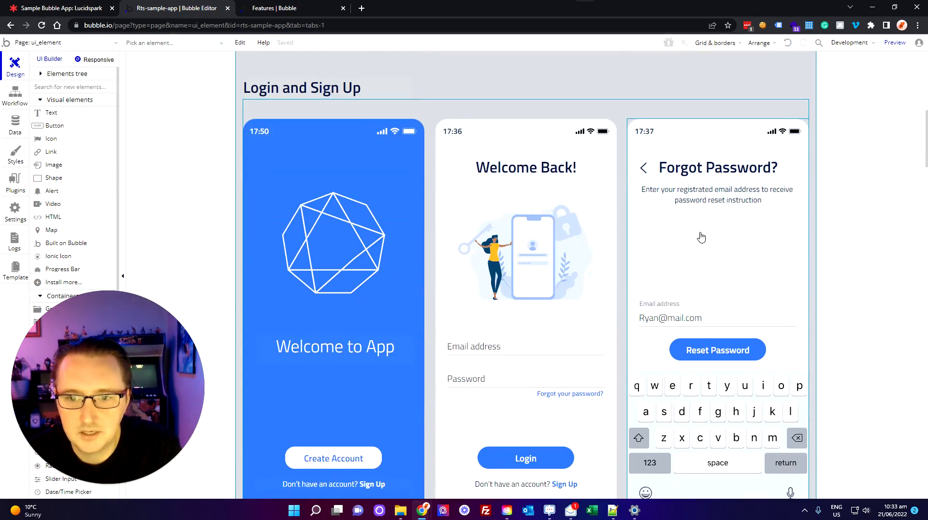
{"action": "scroll", "coordinate": [708, 231], "scroll_direction": "down", "scroll_amount": 1}
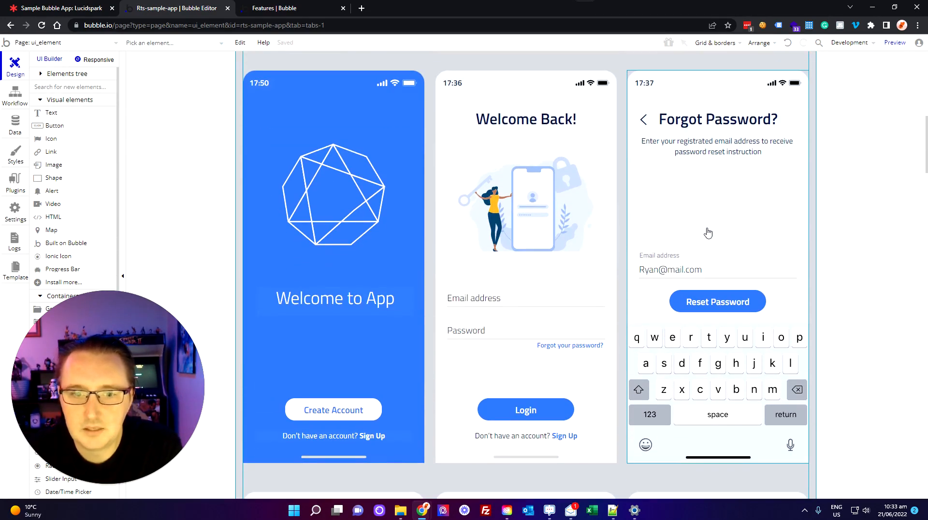
{"action": "scroll", "coordinate": [770, 205], "scroll_direction": "down", "scroll_amount": 7}
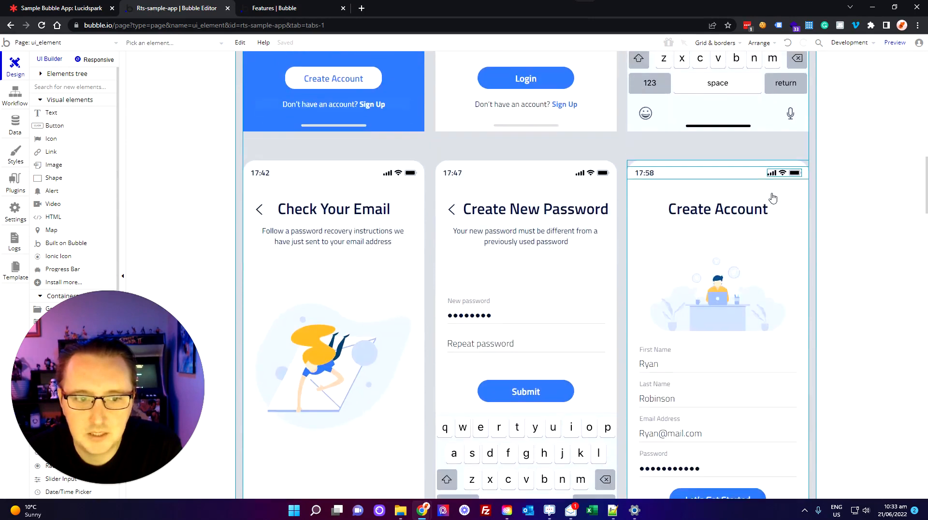
{"action": "scroll", "coordinate": [773, 199], "scroll_direction": "down", "scroll_amount": 2}
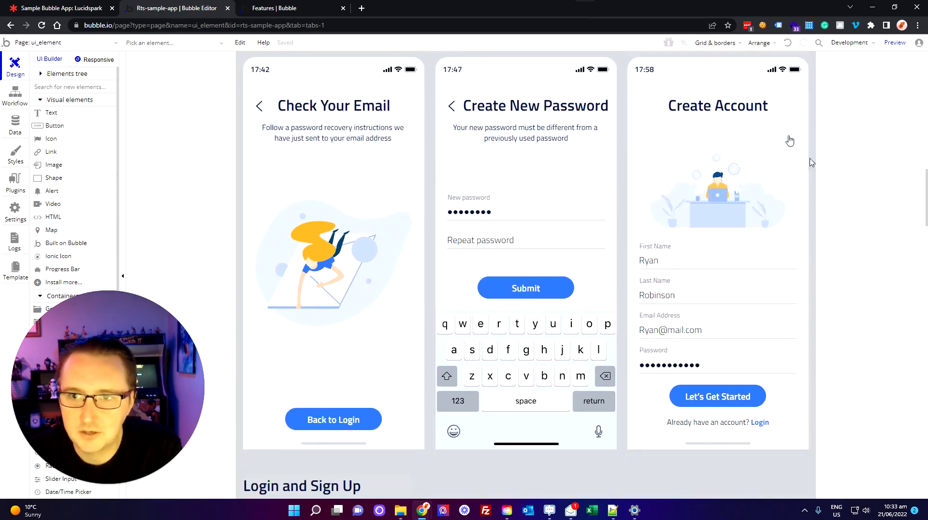
{"action": "left_click", "coordinate": [802, 108]}
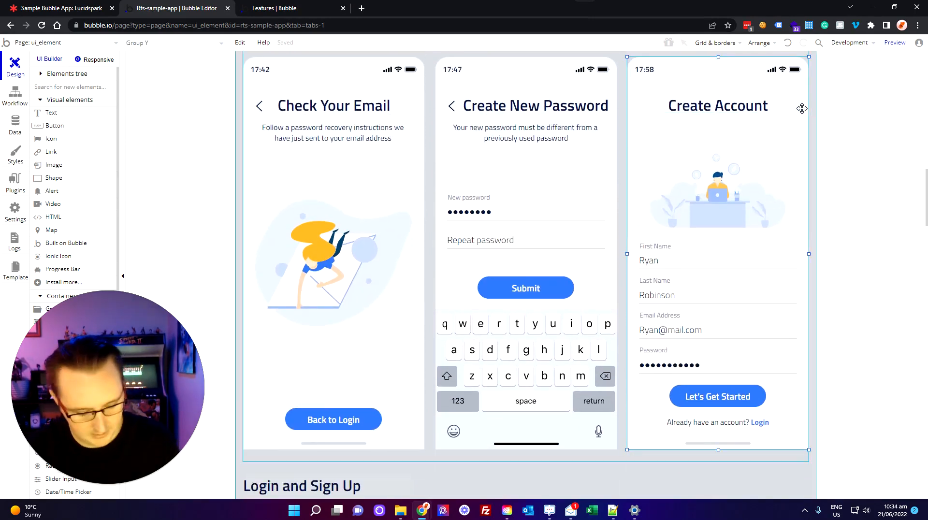
Paste the copied Create Account group onto the empty sign_up_page
{"action": "left_click", "coordinate": [49, 44]}
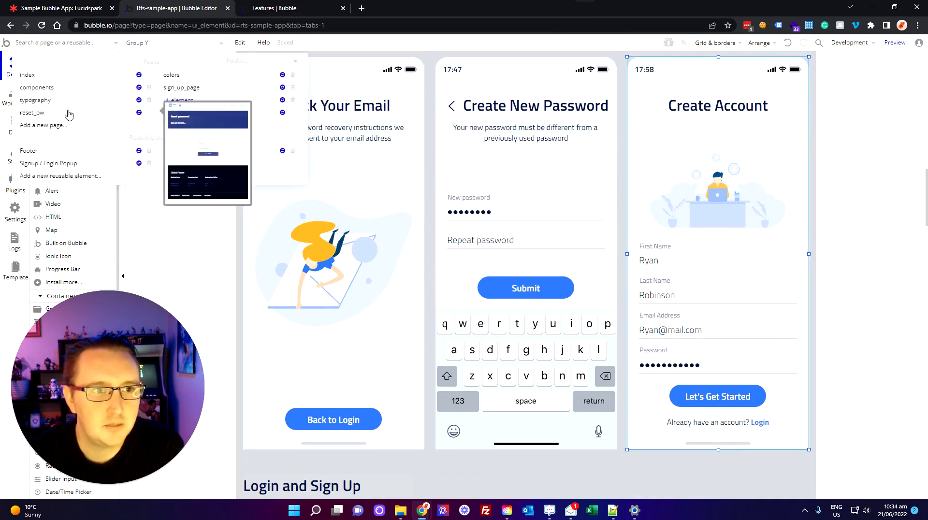
{"action": "left_click", "coordinate": [198, 87]}
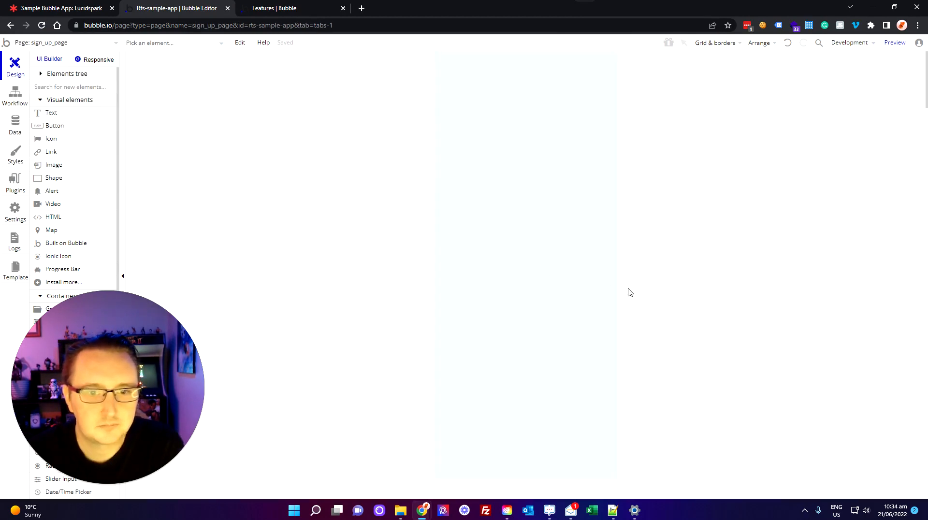
{"action": "left_click", "coordinate": [660, 279]}
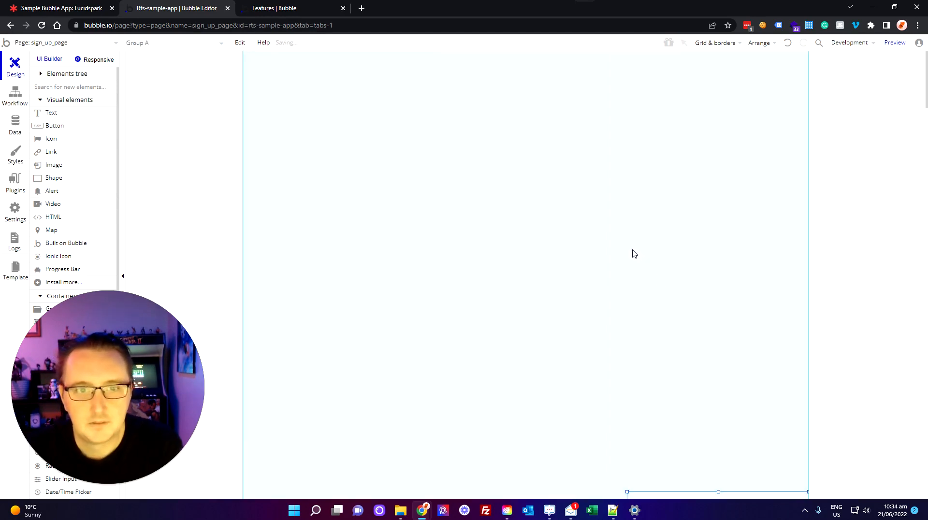
{"action": "left_click", "coordinate": [836, 267]}
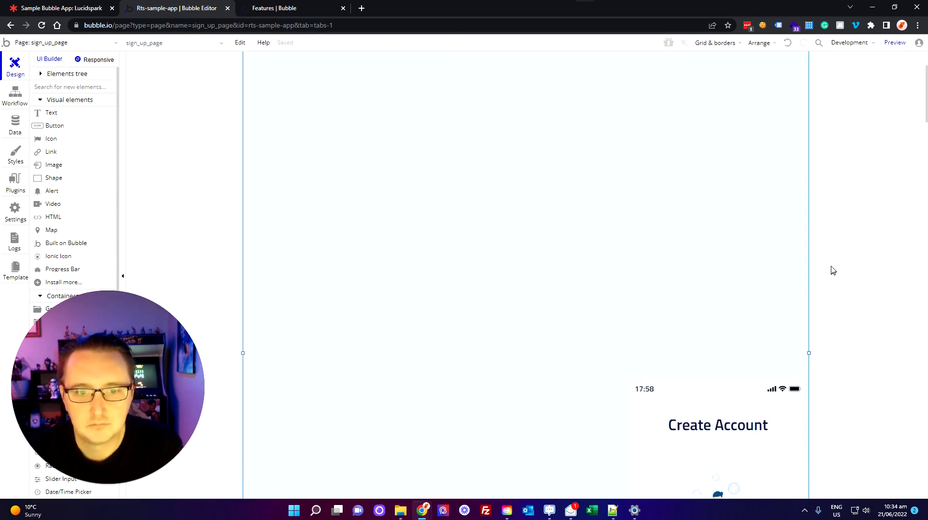
Move the pasted Create Account group up near the top edge of sign_up_page
{"action": "left_click_drag", "start_coordinate": [773, 133], "coordinate": [563, 101]}
{"action": "scroll", "coordinate": [612, 177], "scroll_direction": "up", "scroll_amount": 4}
{"action": "scroll", "coordinate": [613, 177], "scroll_direction": "up", "scroll_amount": 4}
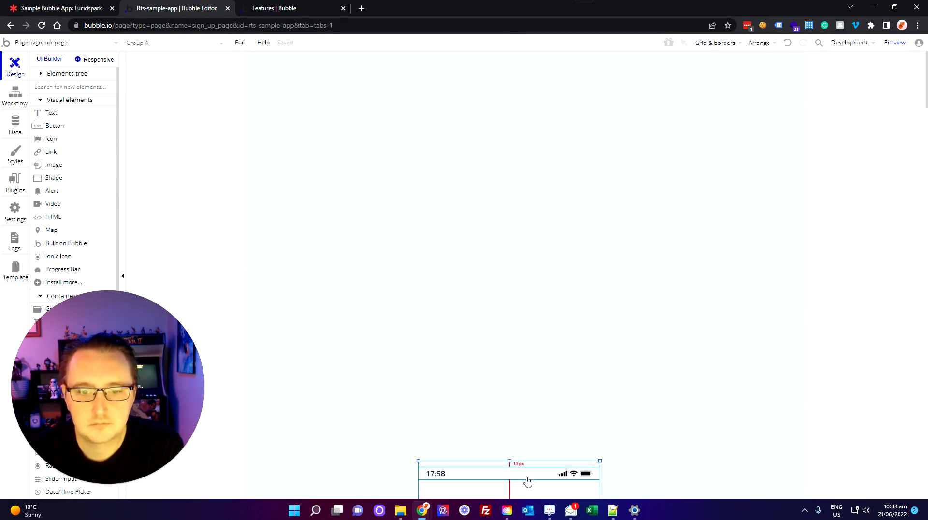
{"action": "left_click_drag", "start_coordinate": [540, 465], "coordinate": [456, 73]}
Set sign_up_page's preset page width to Mobile and reposition the Create Account group inside the narrowed page
{"action": "double_click", "coordinate": [705, 163]}
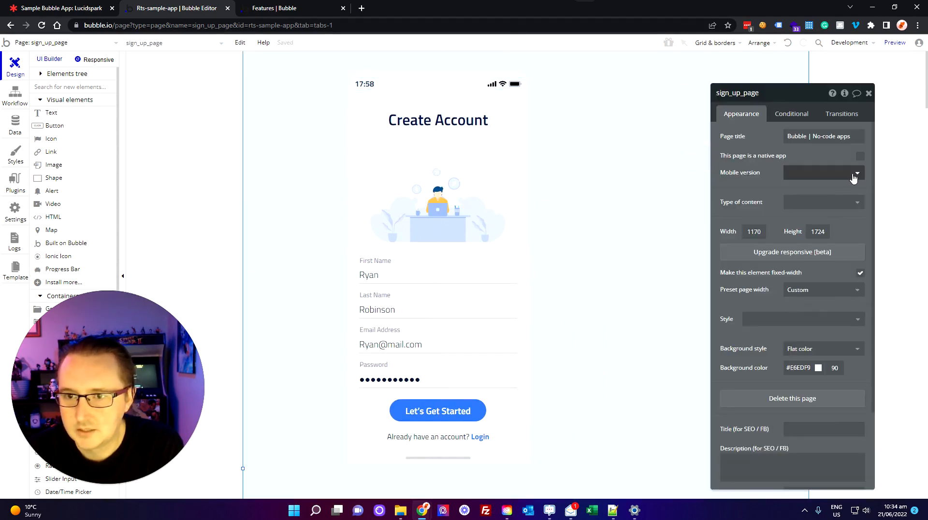
{"action": "left_click", "coordinate": [852, 290]}
{"action": "left_click", "coordinate": [817, 348]}
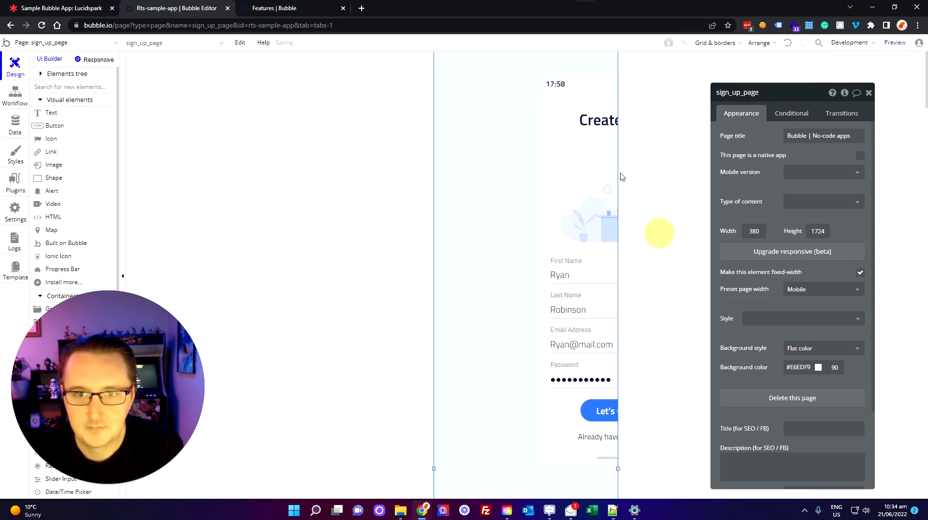
{"action": "left_click", "coordinate": [538, 79]}
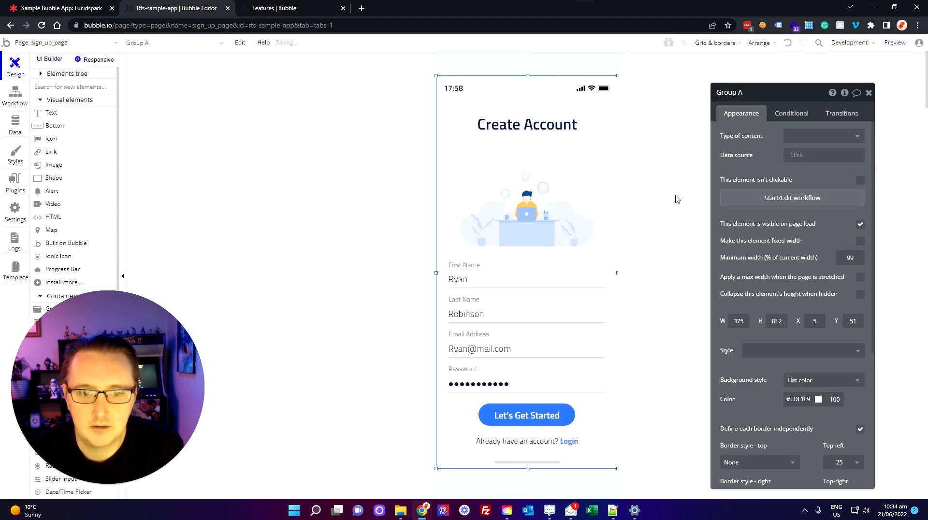
{"action": "left_click", "coordinate": [656, 130]}
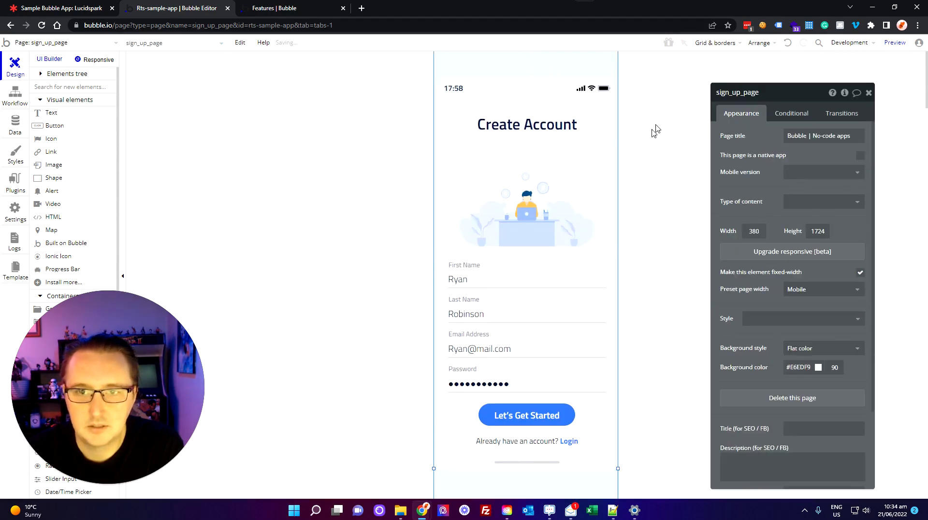
Delete the mock status bar with the clock and signal icons from the Create Account screen
{"action": "left_click", "coordinate": [869, 92]}
{"action": "left_click", "coordinate": [517, 87]}
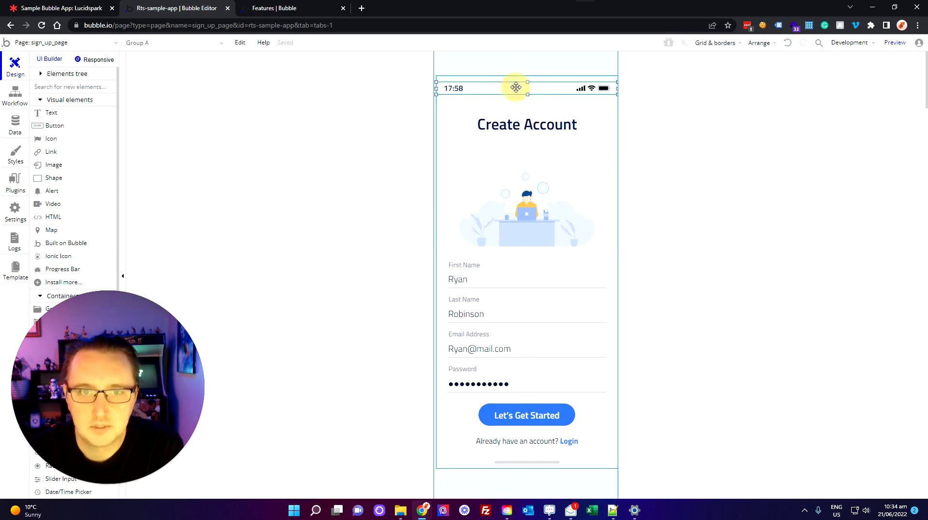
{"action": "key", "text": "Delete"}
Center the Create Account group horizontally and vertically on sign_up_page
{"action": "left_click", "coordinate": [592, 81]}
{"action": "mouse_move", "coordinate": [753, 43]}
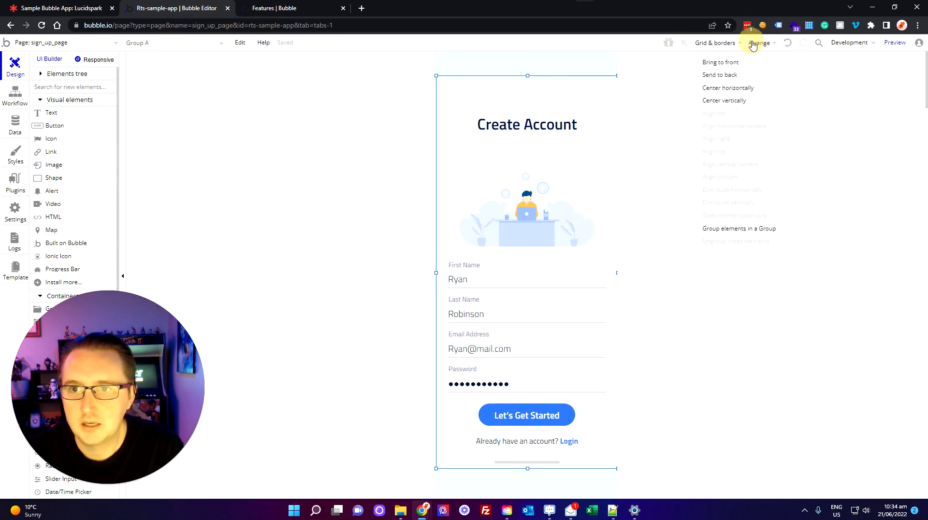
{"action": "left_click", "coordinate": [743, 86]}
{"action": "left_click", "coordinate": [734, 97]}
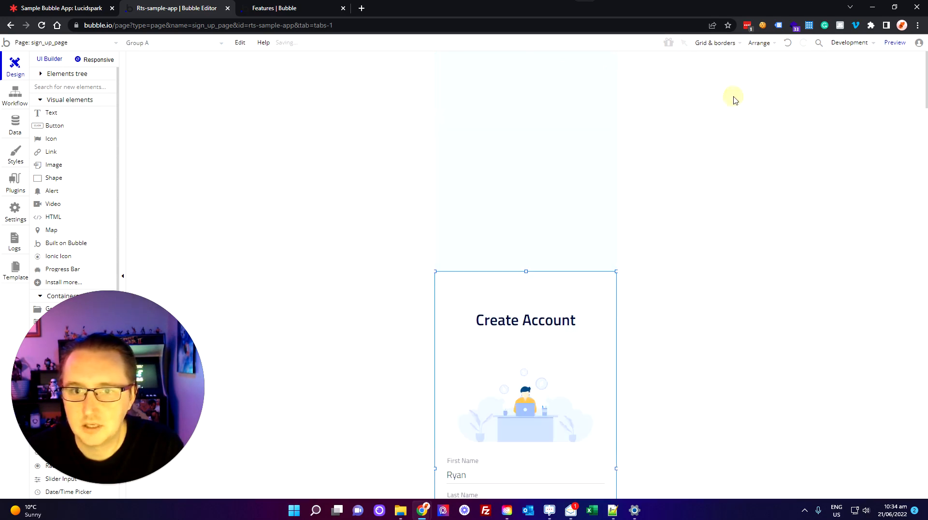
{"action": "left_click", "coordinate": [652, 180]}
Shorten sign_up_page by raising its bottom edge to just below the Create Account group
{"action": "scroll", "coordinate": [654, 180], "scroll_direction": "down", "scroll_amount": 7}
{"action": "scroll", "coordinate": [658, 180], "scroll_direction": "down", "scroll_amount": 5}
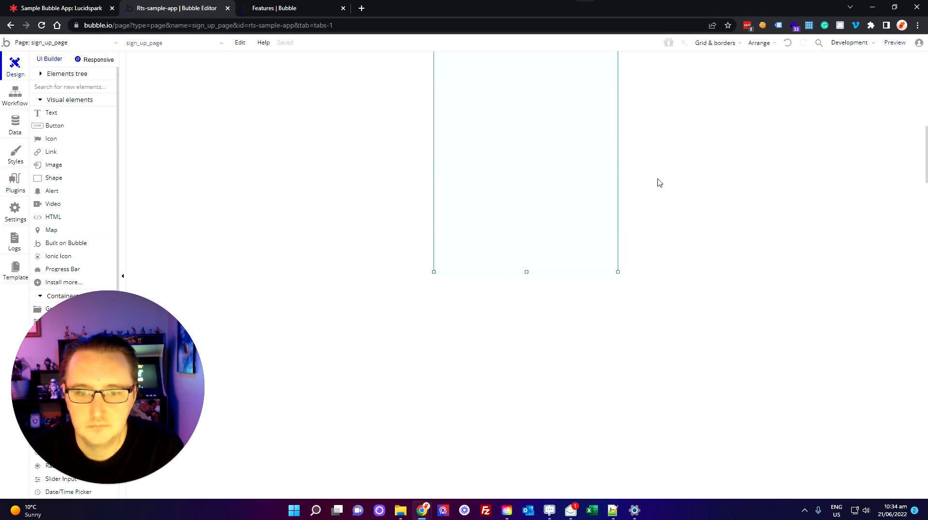
{"action": "left_click_drag", "start_coordinate": [527, 257], "coordinate": [520, 83]}
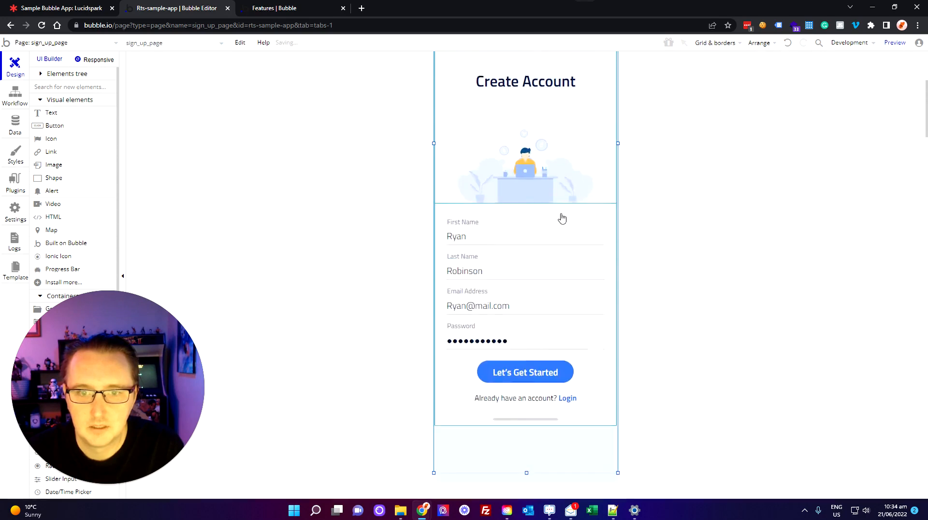
Move the Create Account group to the top of sign_up_page and shorten the page to end at the group's bottom edge
{"action": "left_click_drag", "start_coordinate": [585, 294], "coordinate": [578, 68]}
{"action": "scroll", "coordinate": [568, 330], "scroll_direction": "down", "scroll_amount": 5}
{"action": "left_click", "coordinate": [563, 326]}
{"action": "scroll", "coordinate": [523, 416], "scroll_direction": "down", "scroll_amount": 1}
{"action": "left_click_drag", "start_coordinate": [524, 419], "coordinate": [530, 152]}
{"action": "scroll", "coordinate": [704, 322], "scroll_direction": "up", "scroll_amount": 6}
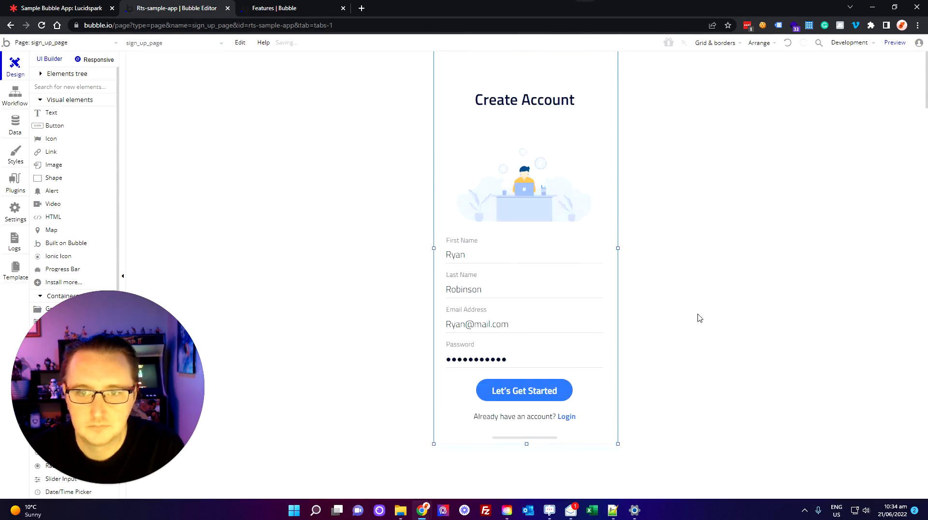
Center the Create Account group horizontally on the shortened sign_up_page
{"action": "left_click", "coordinate": [601, 125]}
{"action": "left_click", "coordinate": [758, 42]}
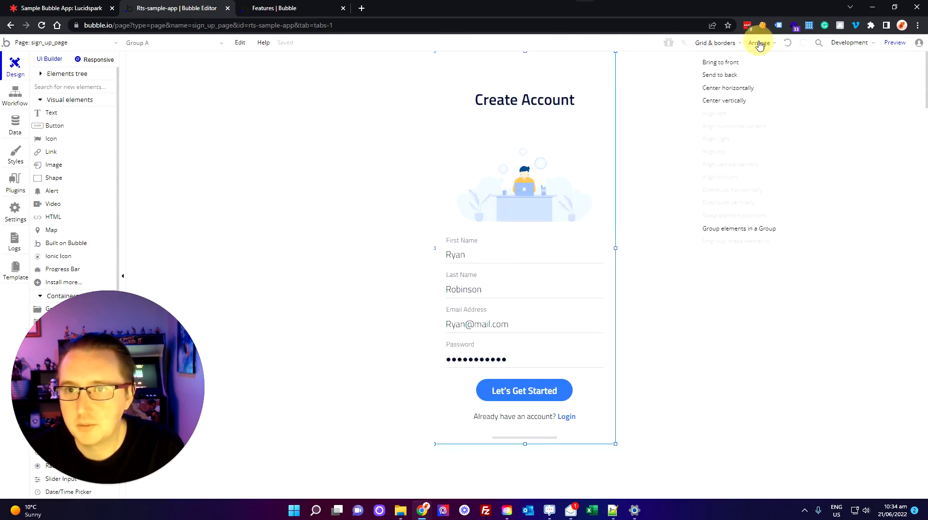
{"action": "left_click", "coordinate": [736, 89]}
{"action": "left_click", "coordinate": [712, 167]}
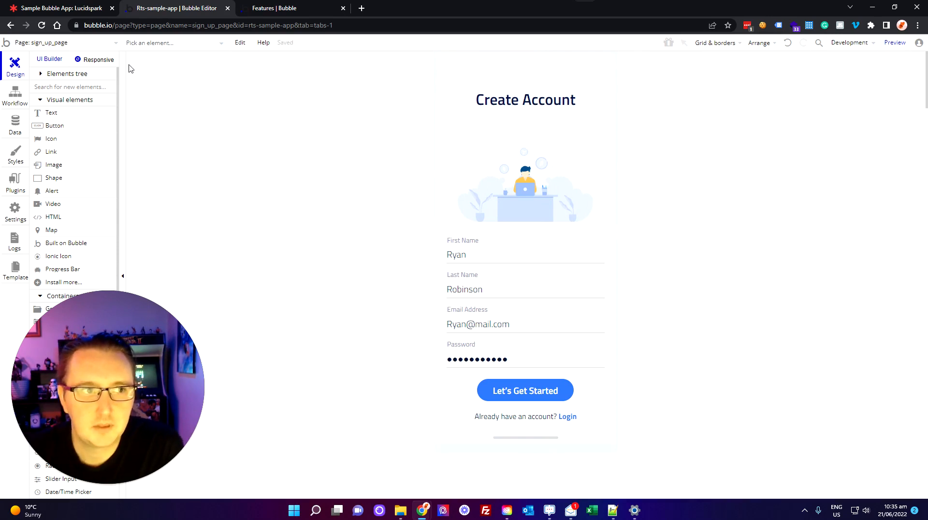
Check the app flow in Lucidspark, then create a new Bubble page named buy_now cloned from sign_up_page
{"action": "left_click", "coordinate": [77, 10]}
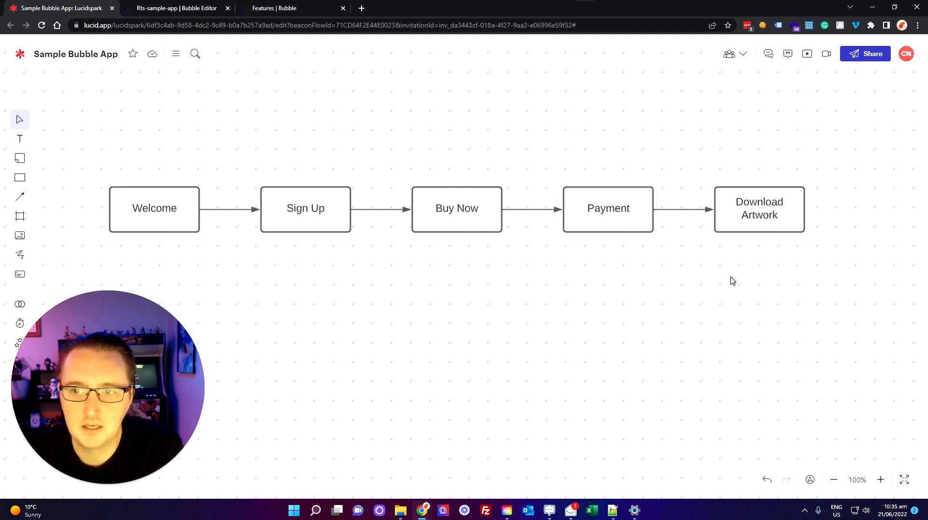
{"action": "left_click", "coordinate": [166, 10]}
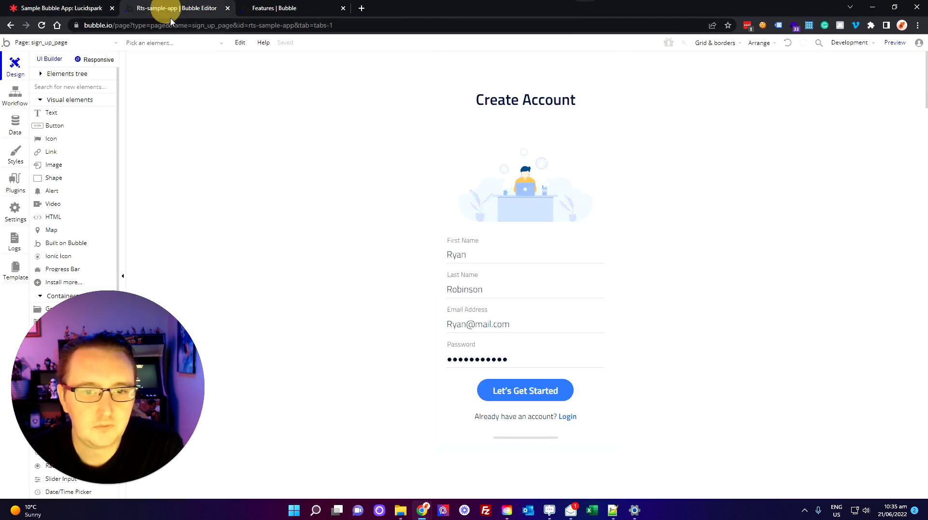
{"action": "left_click", "coordinate": [33, 44]}
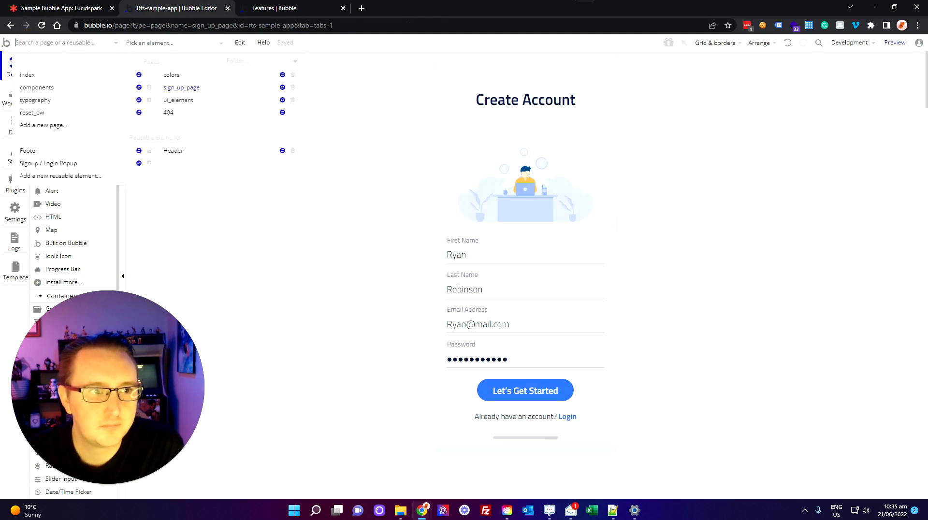
{"action": "left_click", "coordinate": [68, 130]}
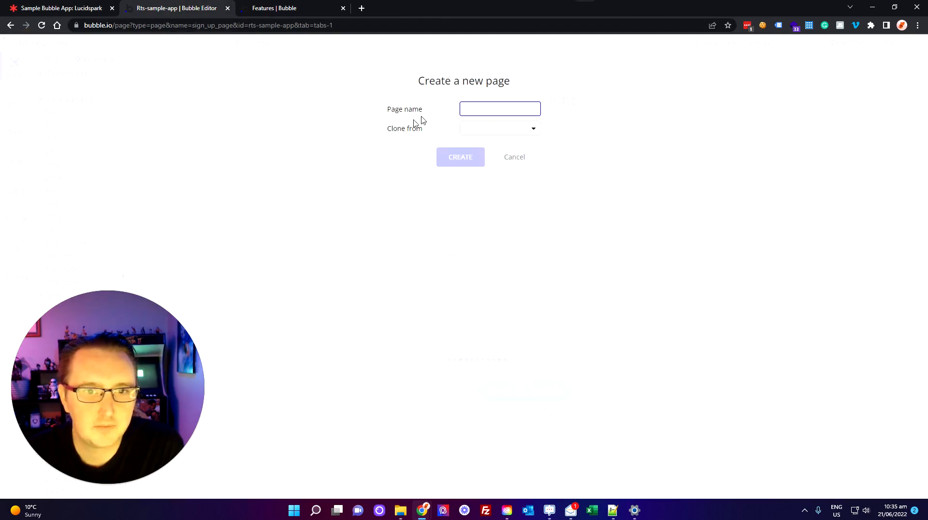
{"action": "left_click", "coordinate": [464, 108]}
{"action": "type", "text": "buy_now"}
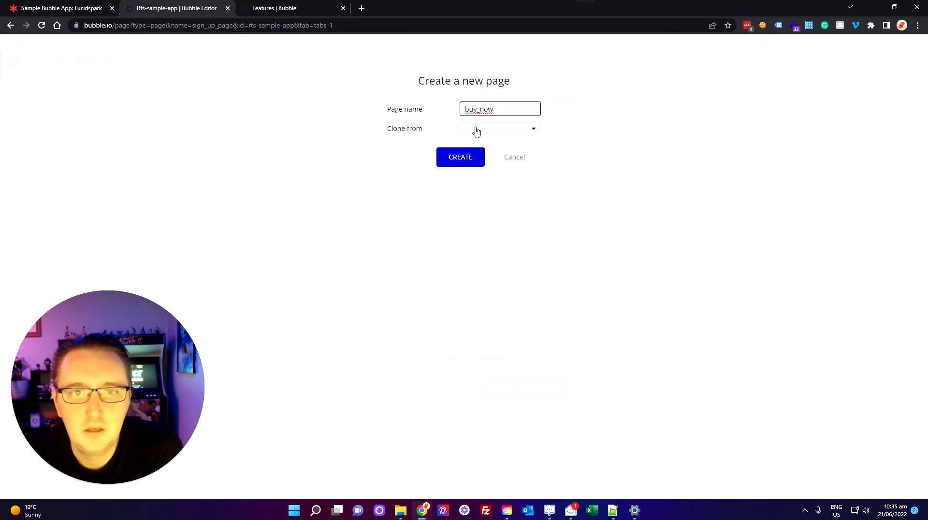
{"action": "left_click", "coordinate": [501, 130]}
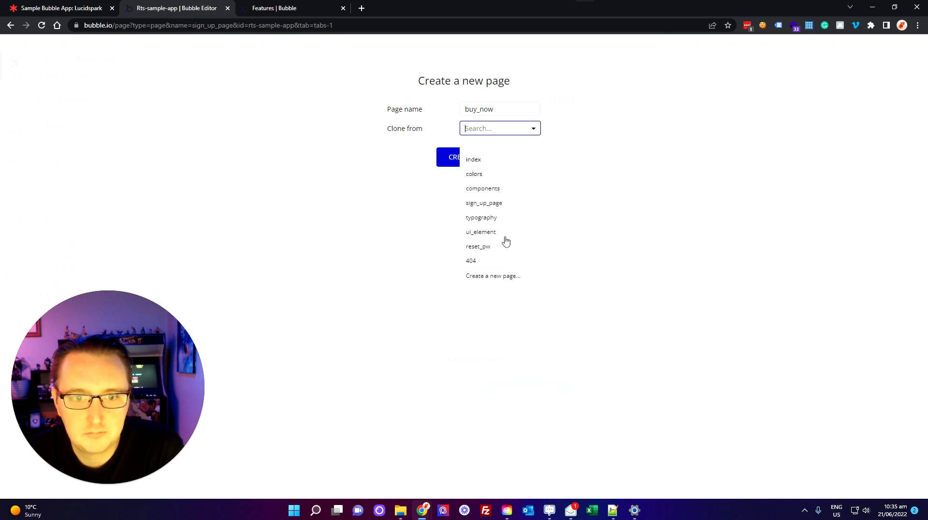
{"action": "left_click", "coordinate": [504, 205]}
{"action": "left_click", "coordinate": [472, 165]}
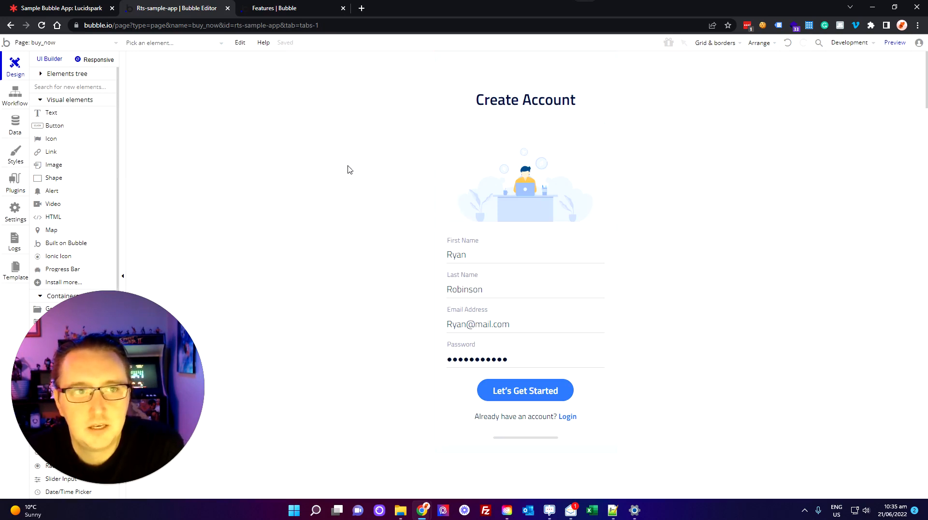
Recheck the Lucidspark flow and change the Create Account heading on buy_now to "Buy Our Logo"
{"action": "left_click", "coordinate": [66, 9]}
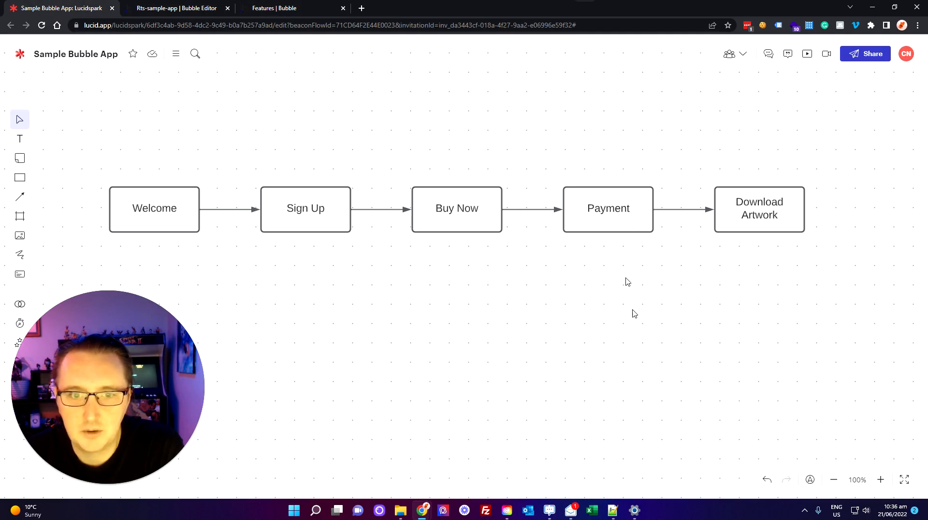
{"action": "left_click", "coordinate": [175, 13]}
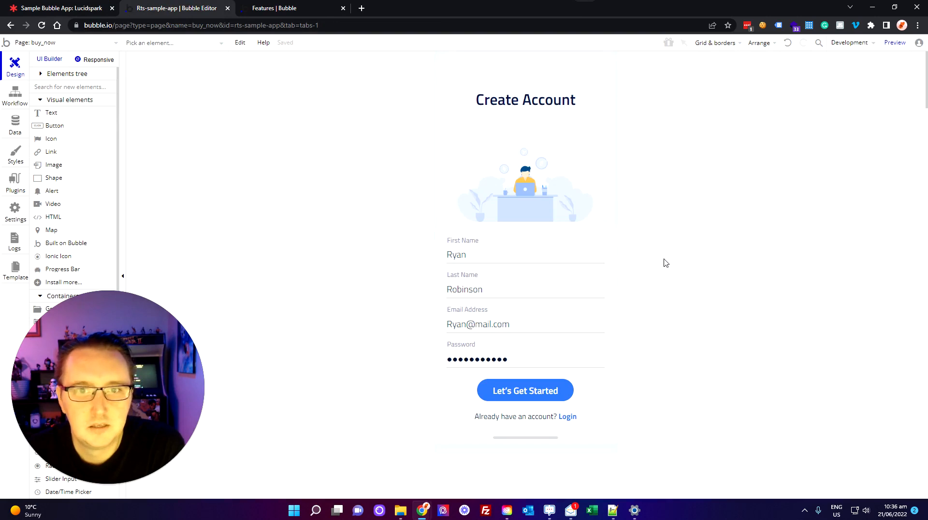
{"action": "left_click", "coordinate": [529, 100]}
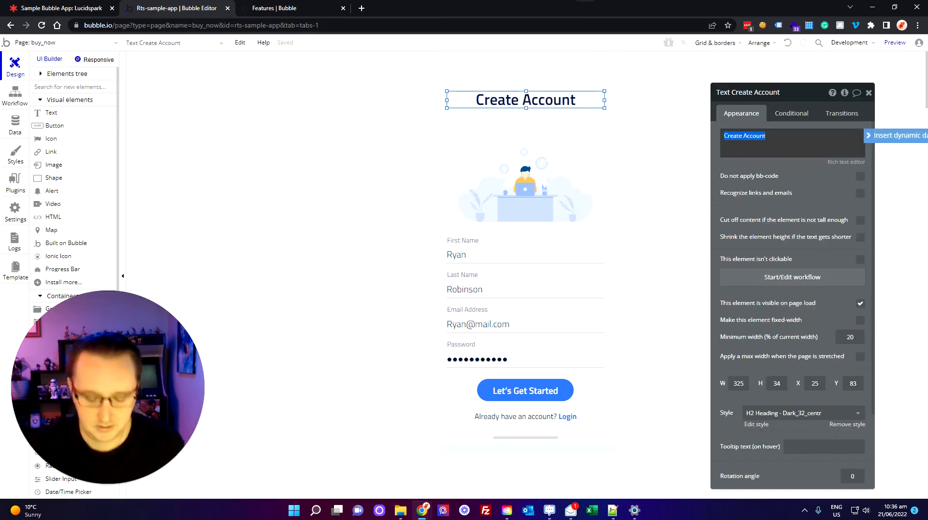
{"action": "type", "text": "Buy Our Logo"}
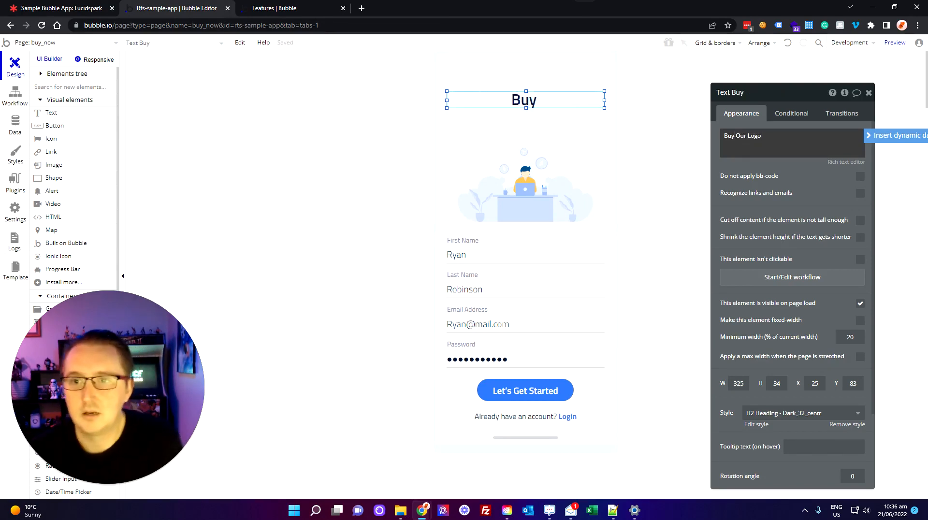
{"action": "left_click", "coordinate": [661, 190]}
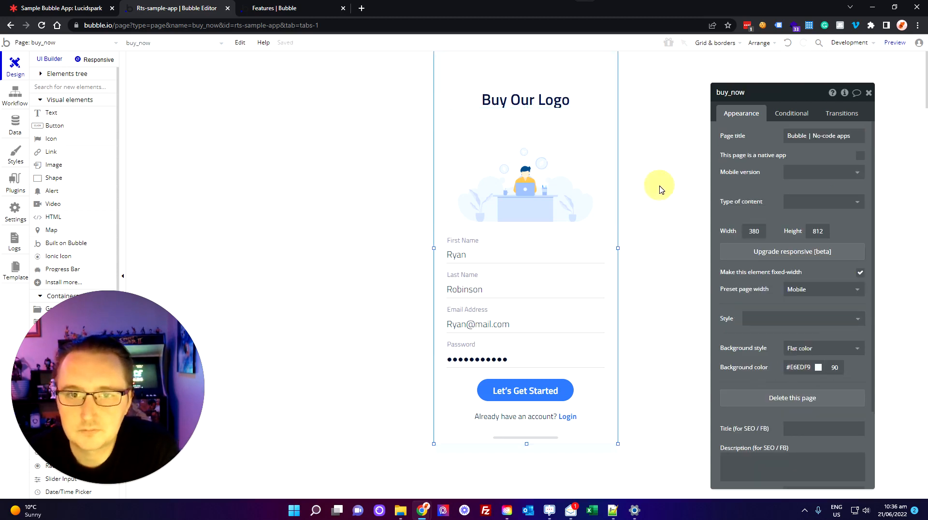
{"action": "left_click", "coordinate": [868, 92]}
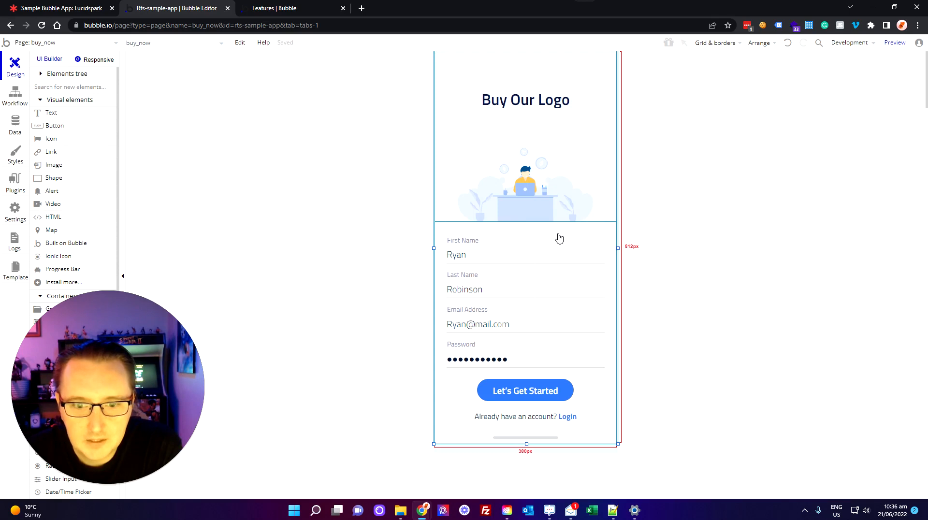
Delete the First Name, Last Name, Email Address and Password labels and fields, plus the login prompt, from buy_now
{"action": "left_click", "coordinate": [505, 237]}
{"action": "key", "text": "Delete"}
{"action": "left_click", "coordinate": [497, 254]}
{"action": "key", "text": "Delete"}
{"action": "left_click", "coordinate": [500, 275]}
{"action": "key", "text": "Delete"}
{"action": "left_click", "coordinate": [493, 291]}
{"action": "key", "text": "Delete"}
{"action": "left_click", "coordinate": [491, 311]}
{"action": "key", "text": "Delete"}
{"action": "left_click", "coordinate": [491, 326]}
{"action": "key", "text": "Delete"}
{"action": "left_click", "coordinate": [479, 344]}
{"action": "key", "text": "Delete"}
{"action": "left_click", "coordinate": [480, 355]}
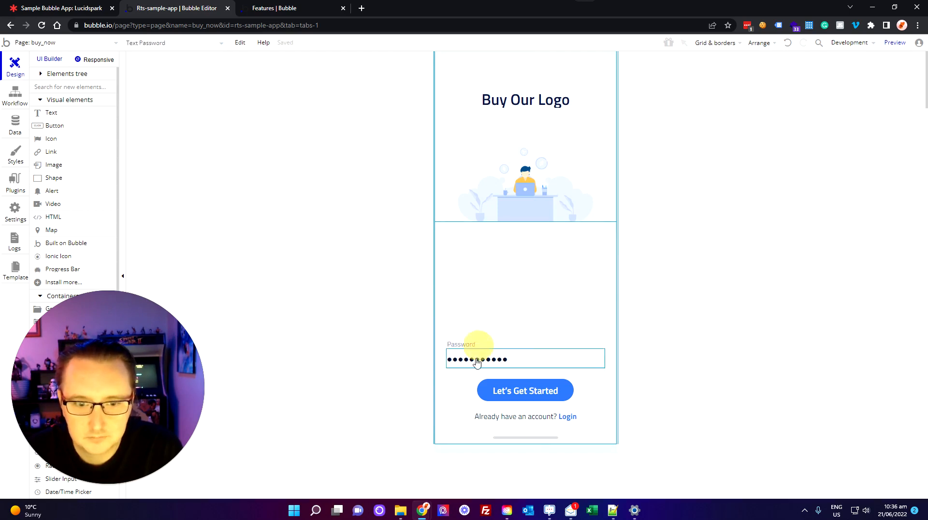
{"action": "key", "text": "Delete"}
{"action": "left_click", "coordinate": [567, 419]}
{"action": "key", "text": "Delete"}
Shrink the emptied form group on buy_now by lowering its upper edge to a little above the button
{"action": "left_click", "coordinate": [553, 251]}
{"action": "left_click_drag", "start_coordinate": [526, 222], "coordinate": [521, 342]}
{"action": "left_click", "coordinate": [681, 285]}
Replace the office illustration on buy_now with the logo file Fav_512.png
{"action": "left_click", "coordinate": [536, 201]}
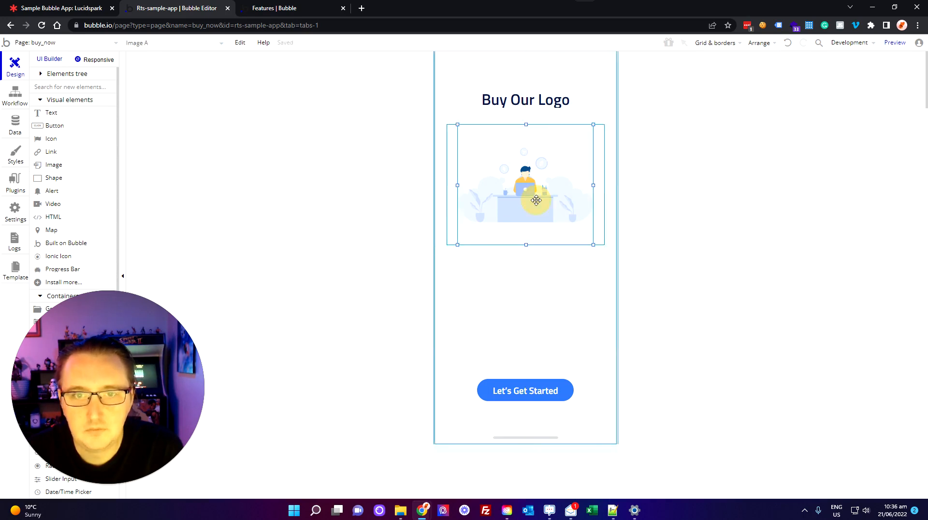
{"action": "double_click", "coordinate": [523, 191]}
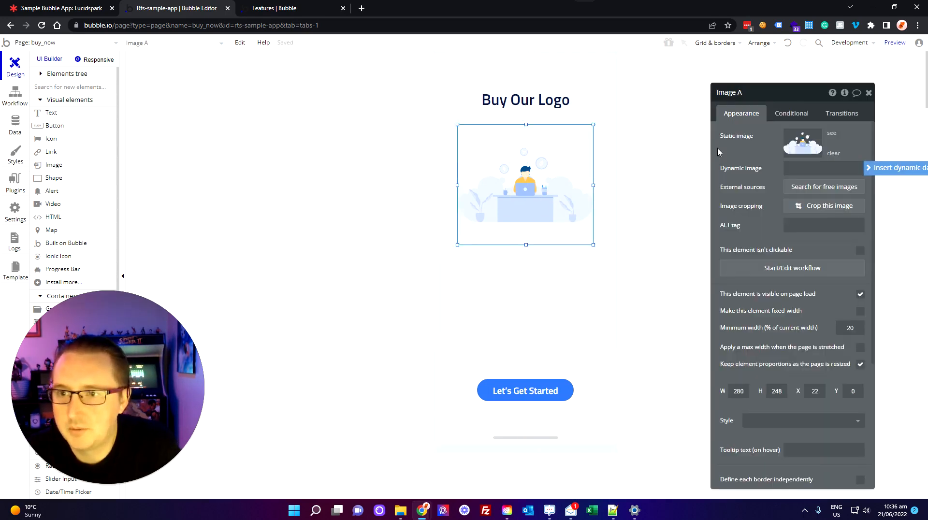
{"action": "left_click", "coordinate": [802, 143]}
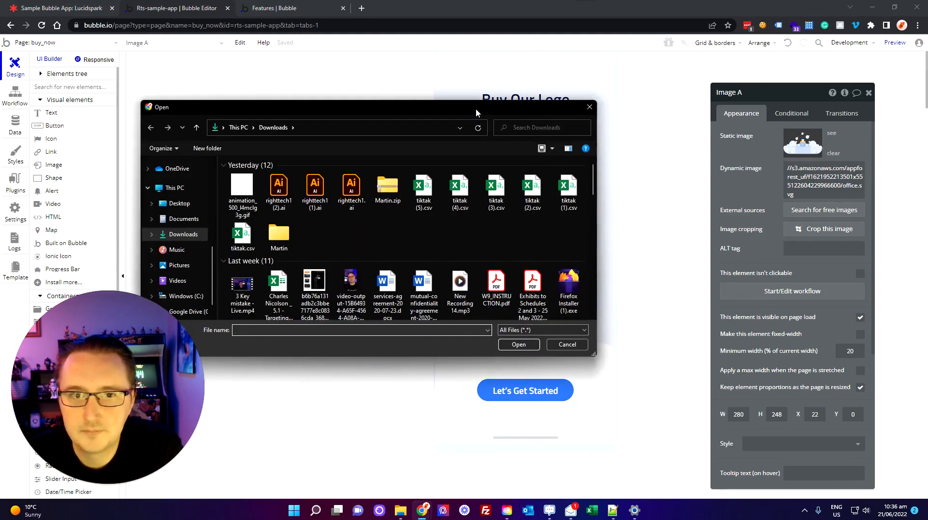
{"action": "key", "text": "Escape"}
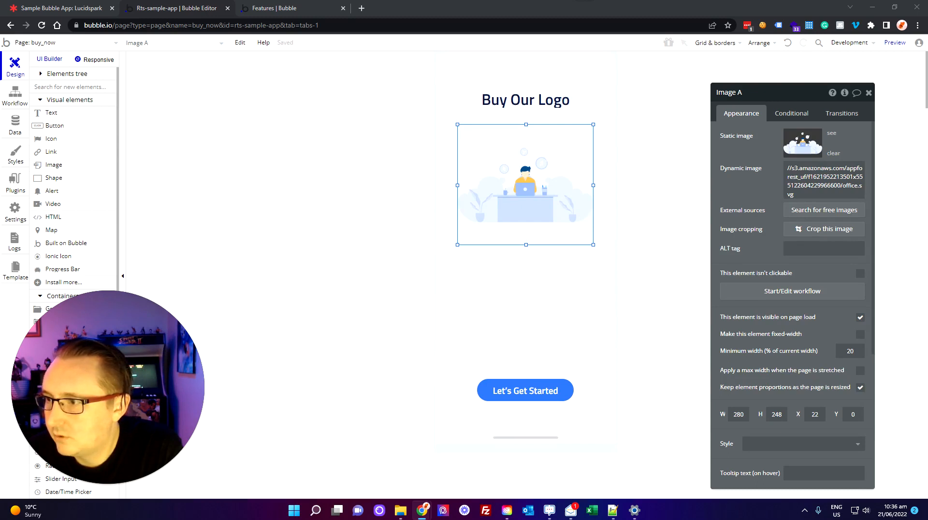
{"action": "key", "text": "Return"}
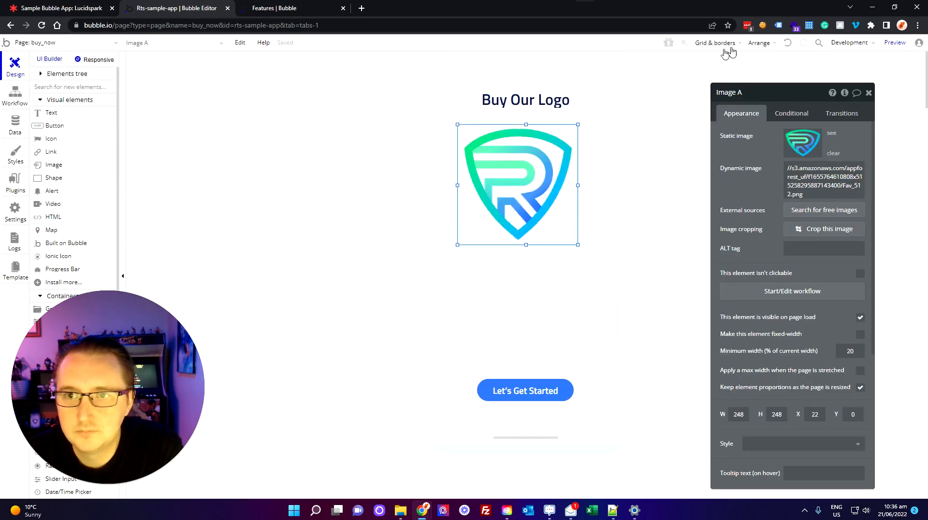
Center the logo image horizontally within its group on buy_now
{"action": "left_click", "coordinate": [763, 42]}
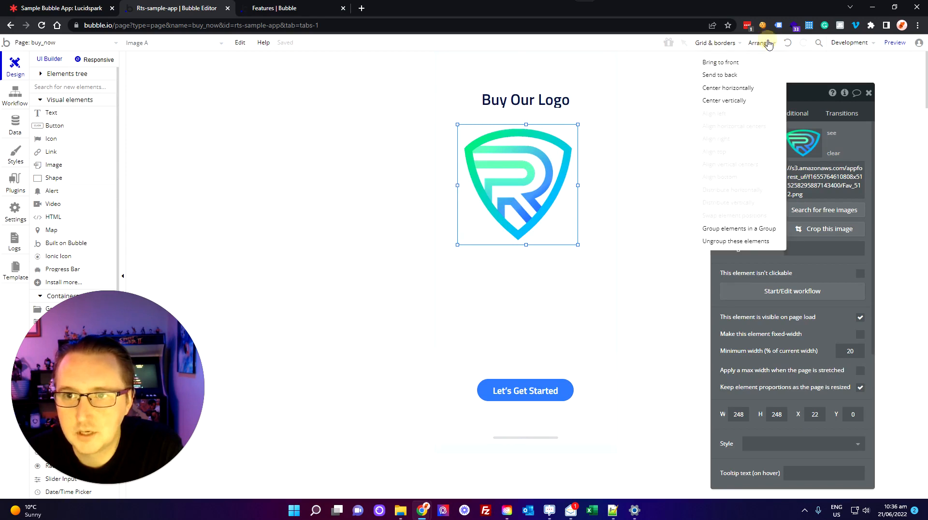
{"action": "left_click", "coordinate": [738, 88]}
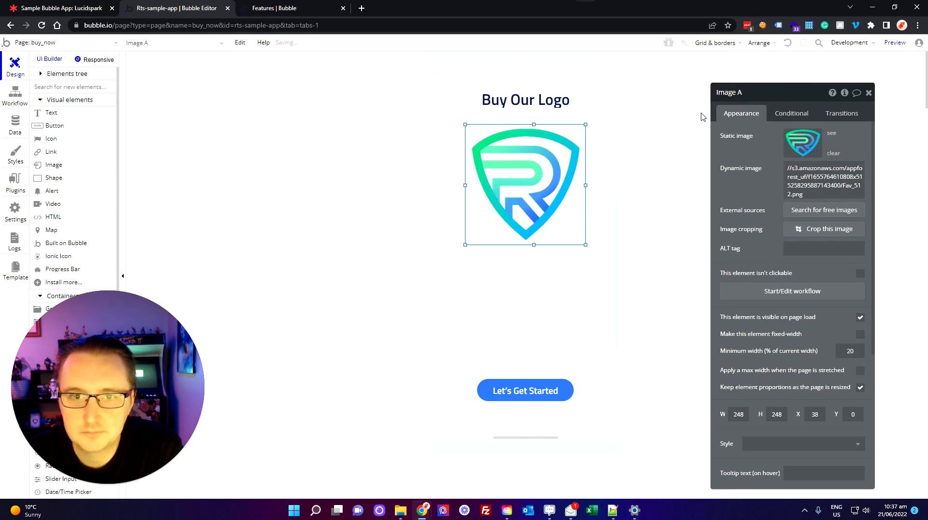
{"action": "left_click", "coordinate": [654, 182]}
Change the label of the Let's Get Started button on buy_now to "Buy Now"
{"action": "double_click", "coordinate": [534, 396]}
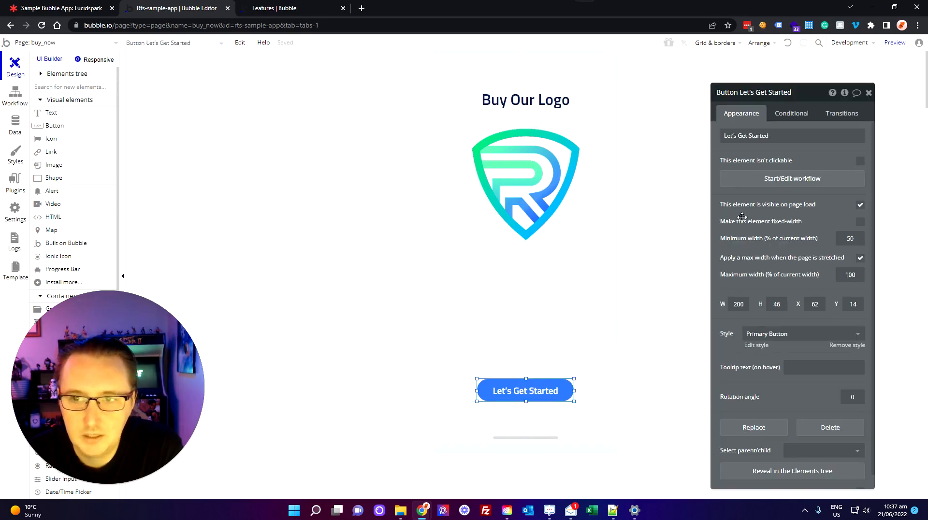
{"action": "triple_click", "coordinate": [754, 136]}
{"action": "type", "text": "B"}
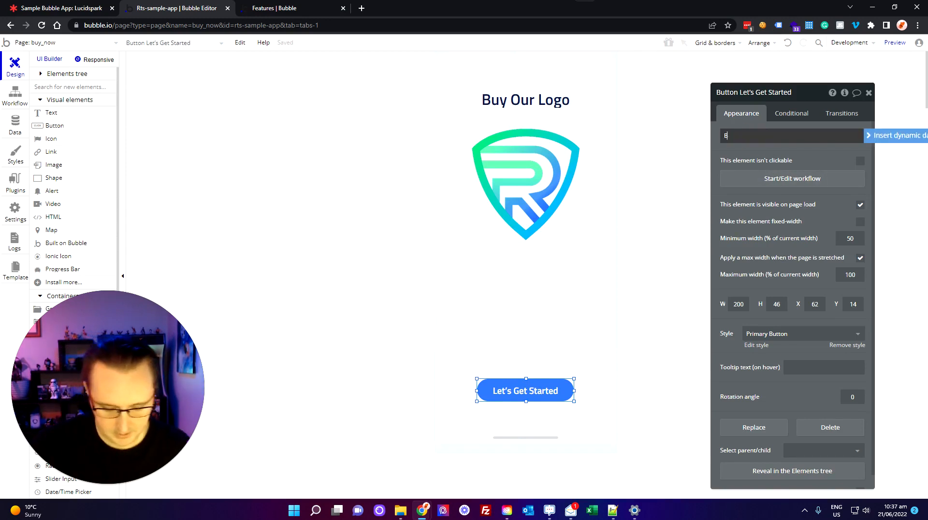
{"action": "type", "text": "uy Now"}
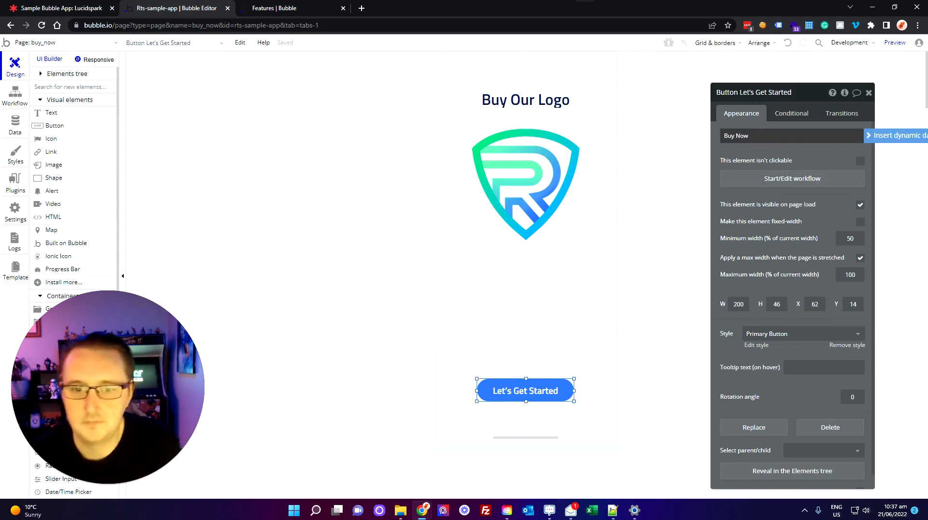
{"action": "left_click", "coordinate": [318, 205]}
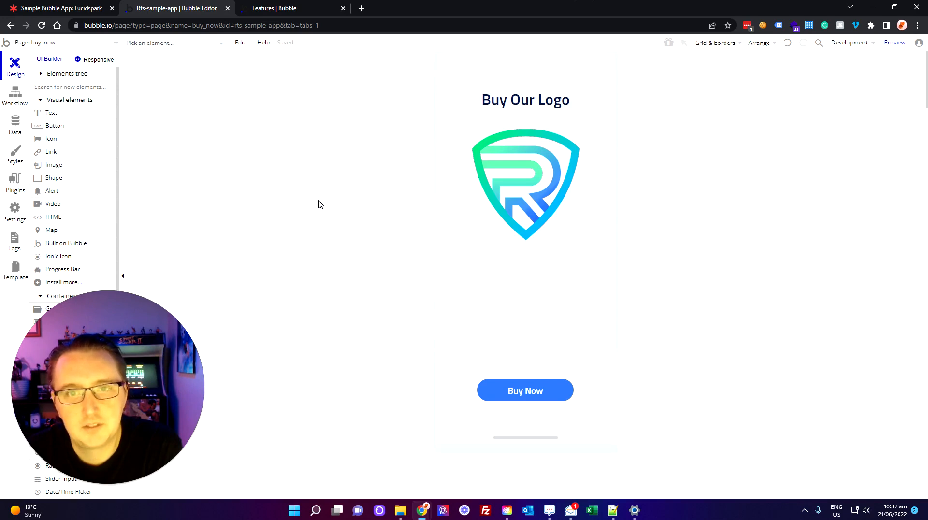
Create a new page named download_logo cloned from buy_now
{"action": "left_click", "coordinate": [70, 43]}
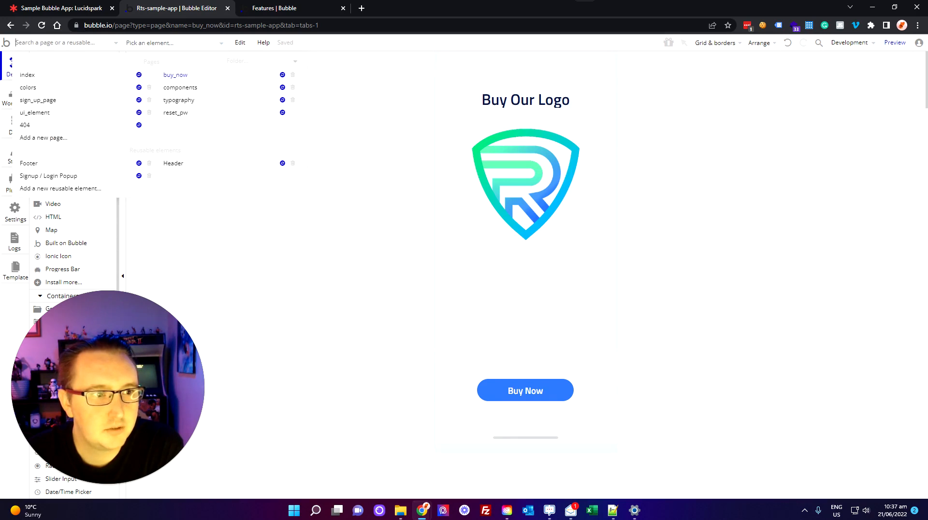
{"action": "left_click", "coordinate": [55, 139]}
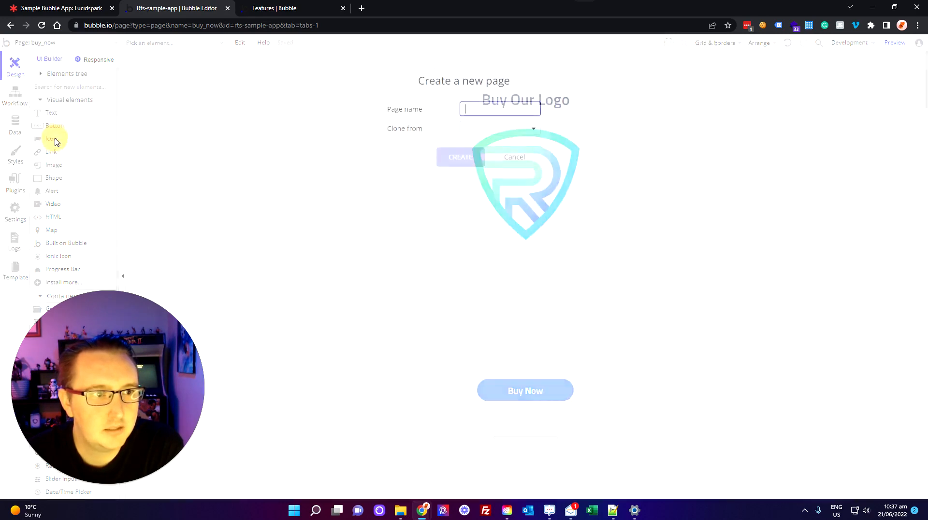
{"action": "type", "text": "down"}
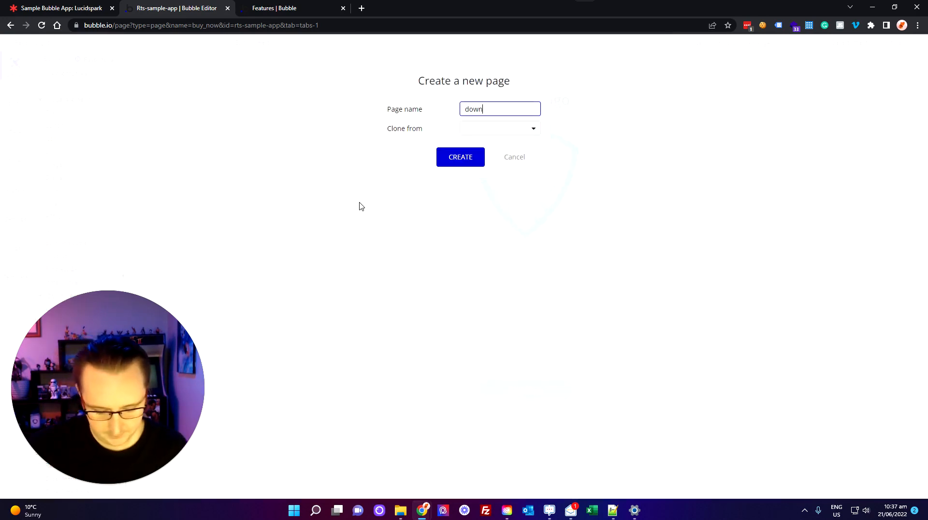
{"action": "type", "text": "load_logo"}
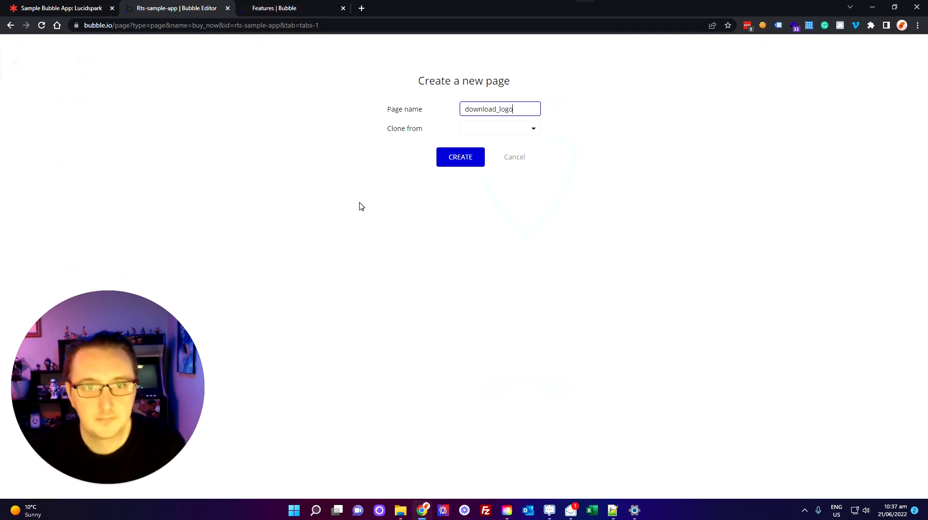
{"action": "left_click", "coordinate": [498, 129]}
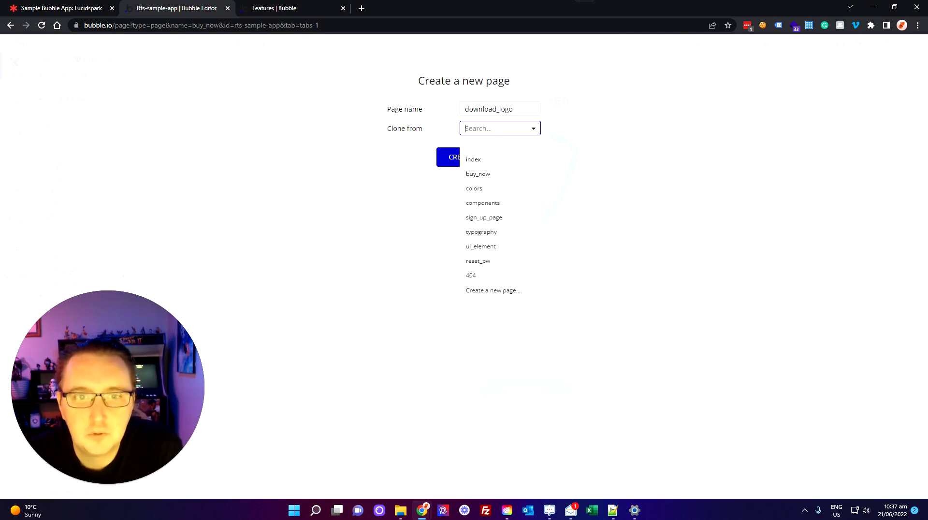
{"action": "left_click", "coordinate": [499, 173]}
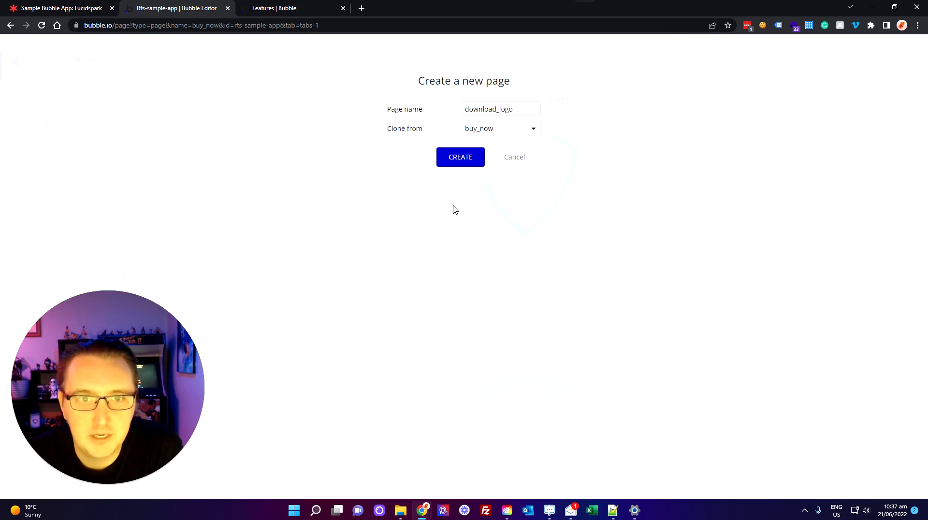
{"action": "left_click", "coordinate": [464, 159]}
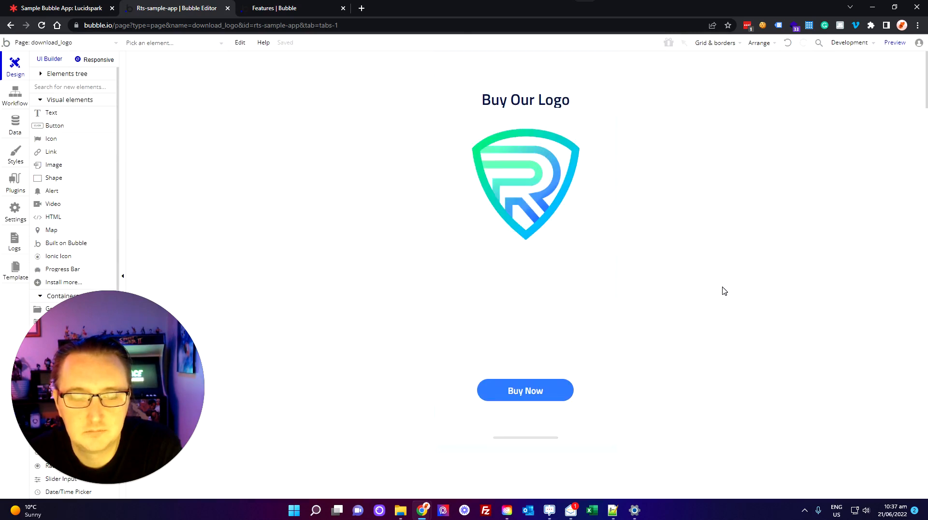
Change the label of the Buy Now button on download_logo to "Download Now"
{"action": "double_click", "coordinate": [531, 397]}
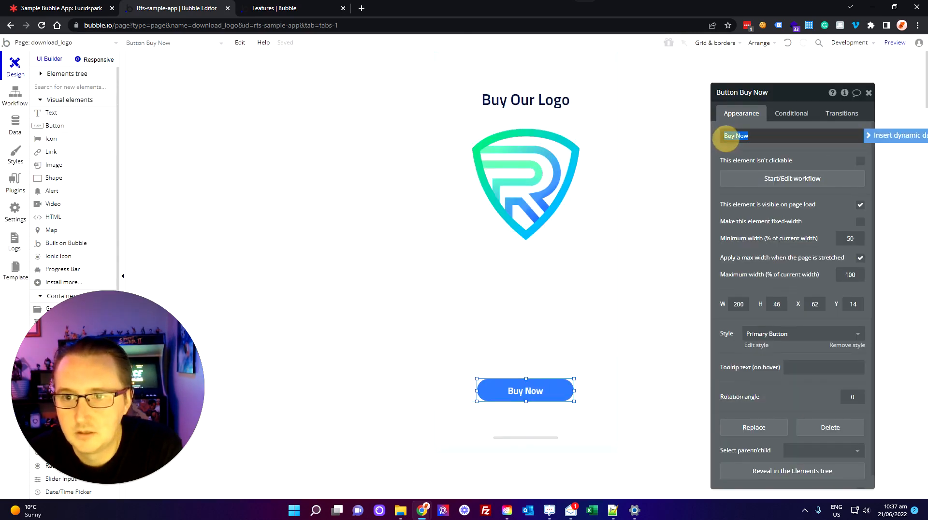
{"action": "type", "text": "Download"}
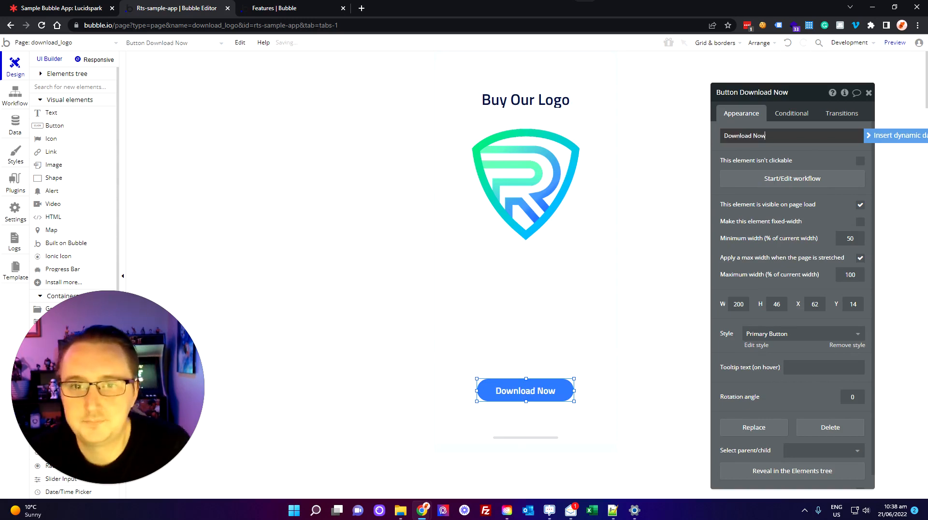
{"action": "left_click", "coordinate": [673, 248]}
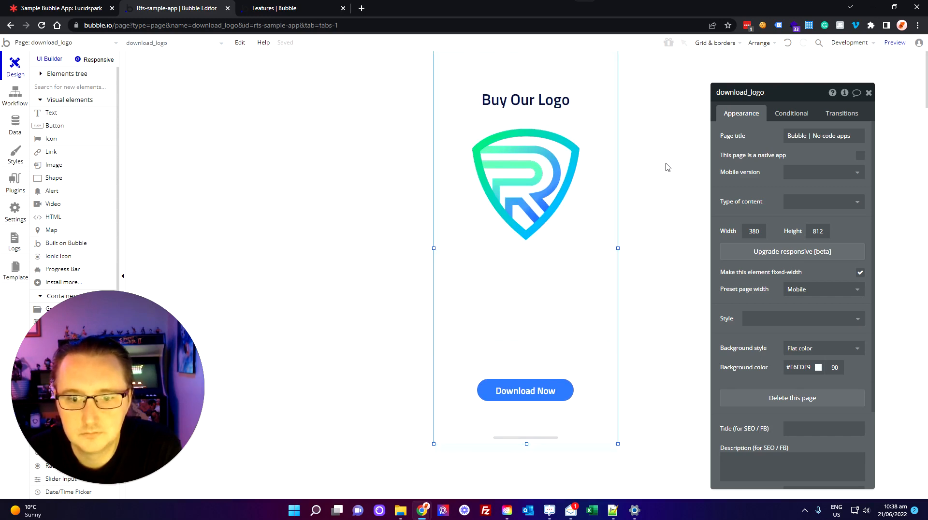
Review the app's list of pages and reusable elements
{"action": "left_click", "coordinate": [869, 93]}
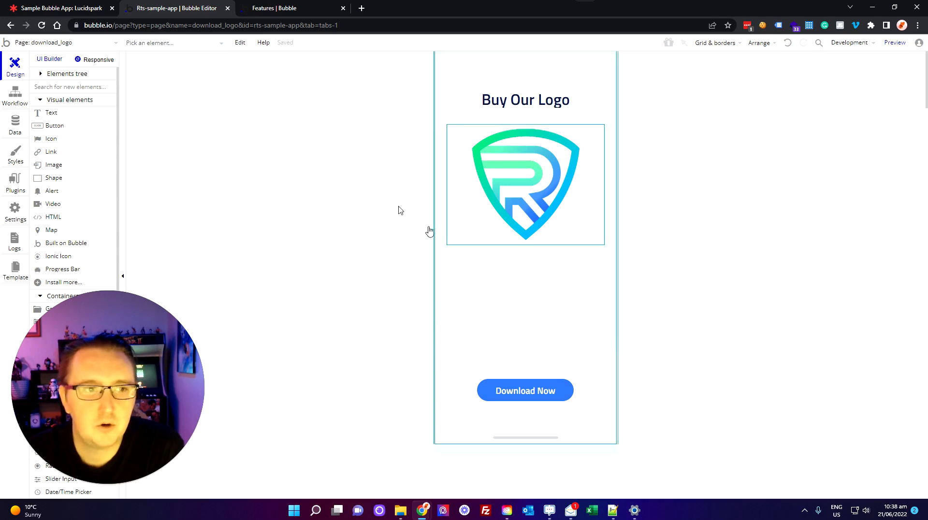
{"action": "left_click", "coordinate": [76, 42]}
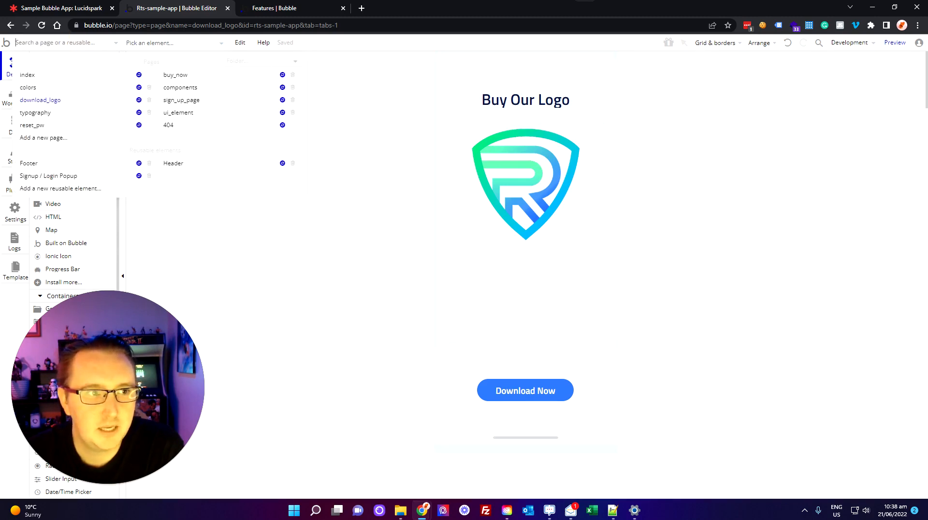
{"action": "mouse_move", "coordinate": [59, 82]}
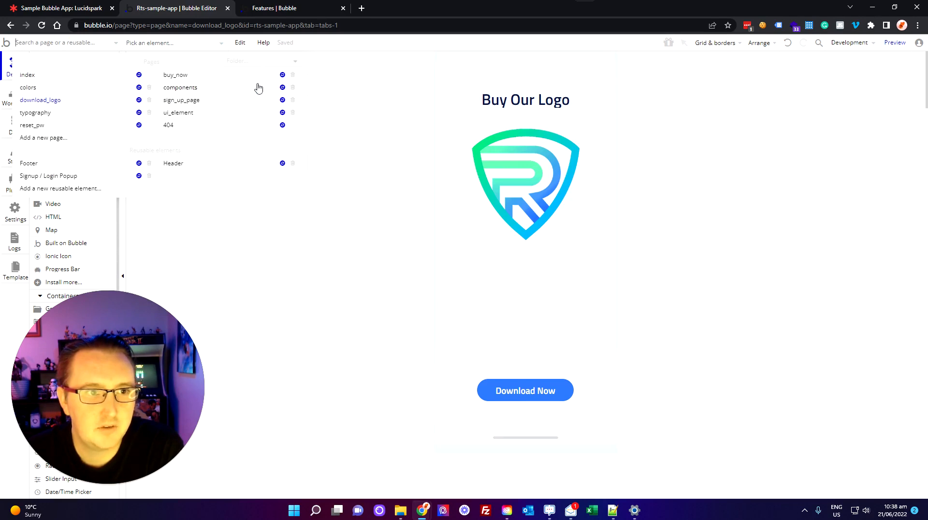
{"action": "mouse_move", "coordinate": [226, 103]}
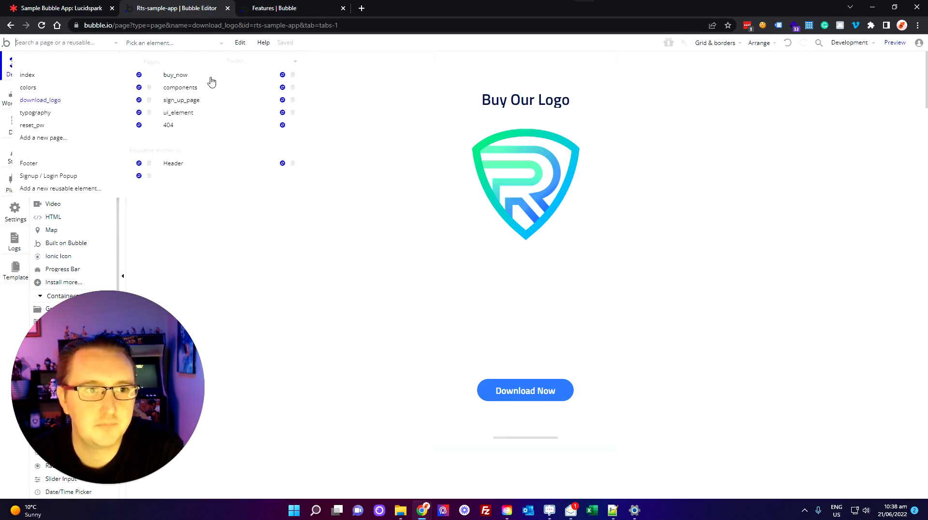
{"action": "mouse_move", "coordinate": [212, 81]}
{"action": "mouse_move", "coordinate": [75, 108]}
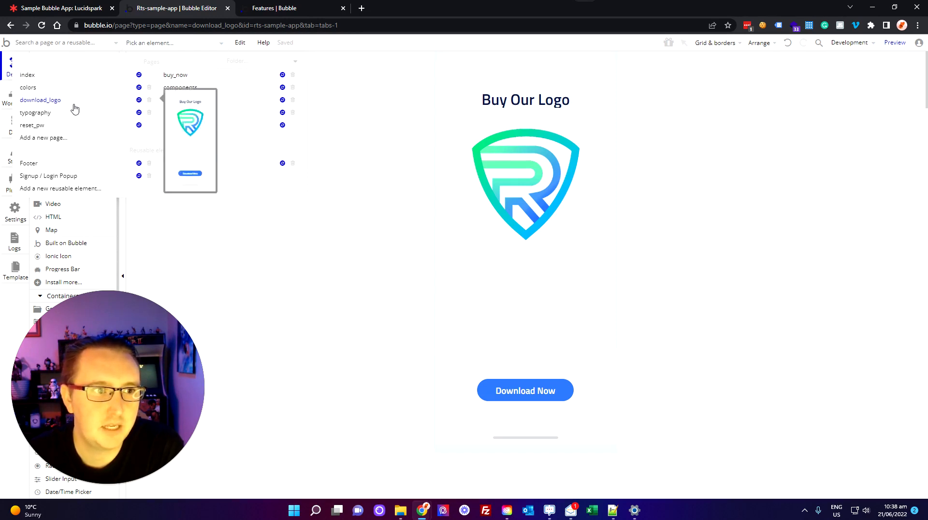
{"action": "left_click", "coordinate": [330, 270]}
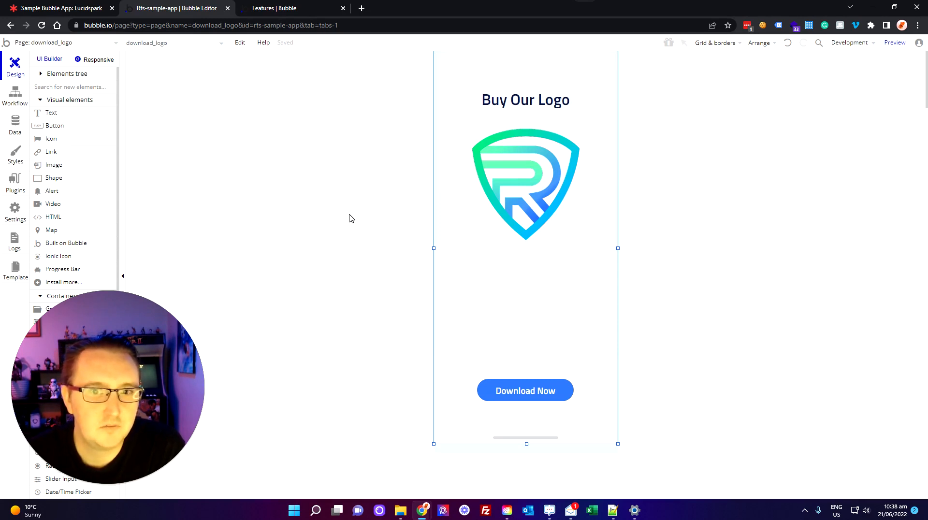
On the index page, clear the email input's initial content and set its placeholder to "Email address"
{"action": "left_click", "coordinate": [98, 48]}
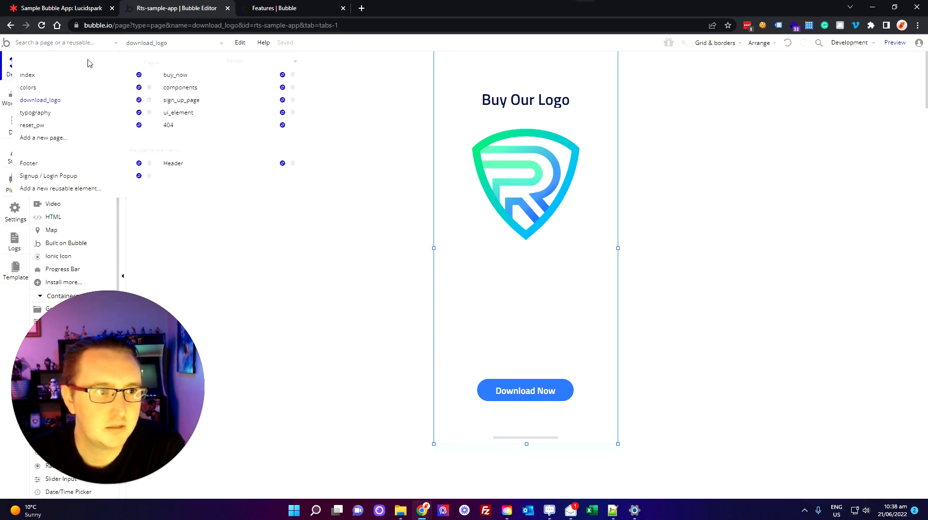
{"action": "left_click", "coordinate": [52, 80]}
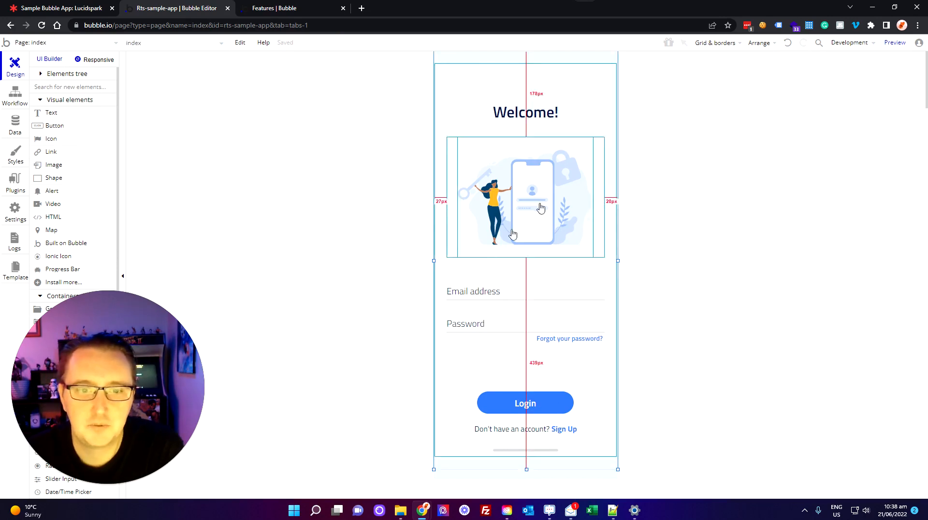
{"action": "left_click", "coordinate": [473, 292]}
{"action": "double_click", "coordinate": [473, 292]}
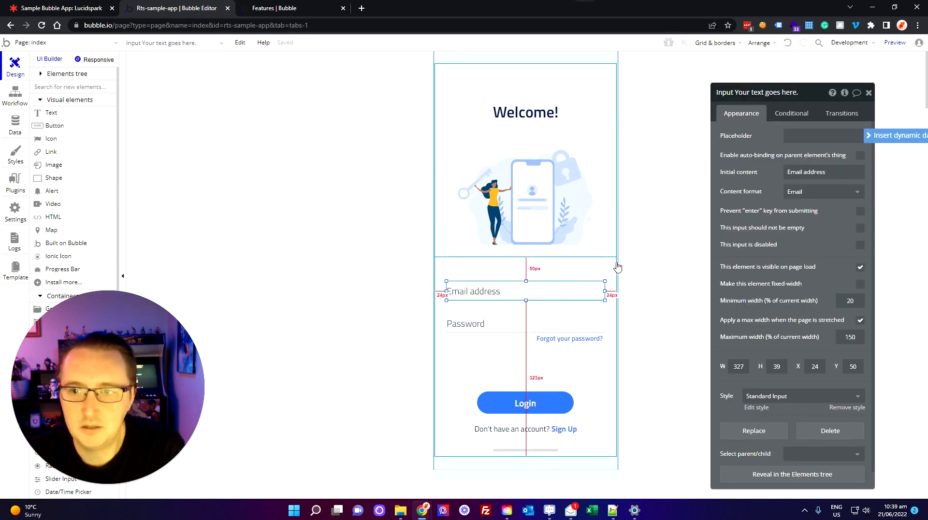
{"action": "left_click_drag", "start_coordinate": [810, 100], "coordinate": [757, 83]}
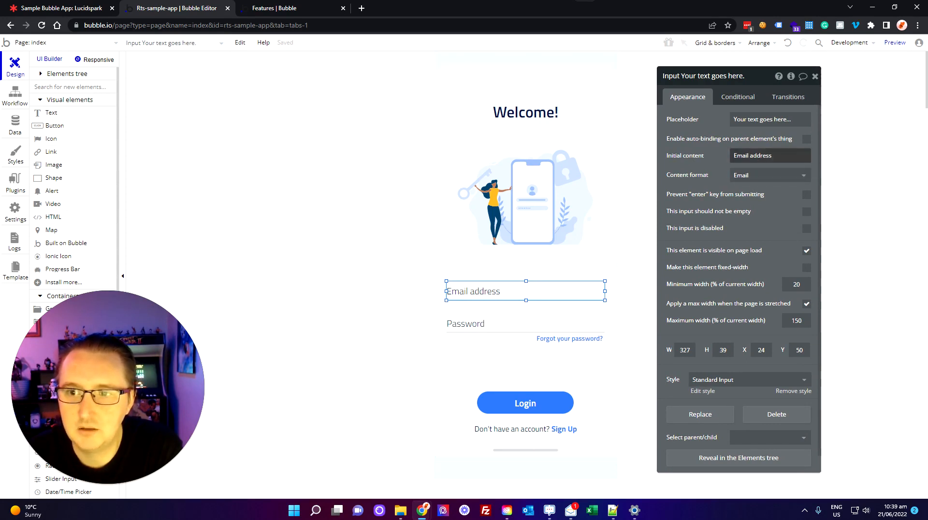
{"action": "left_click", "coordinate": [753, 155]}
{"action": "key", "text": "ctrl+c"}
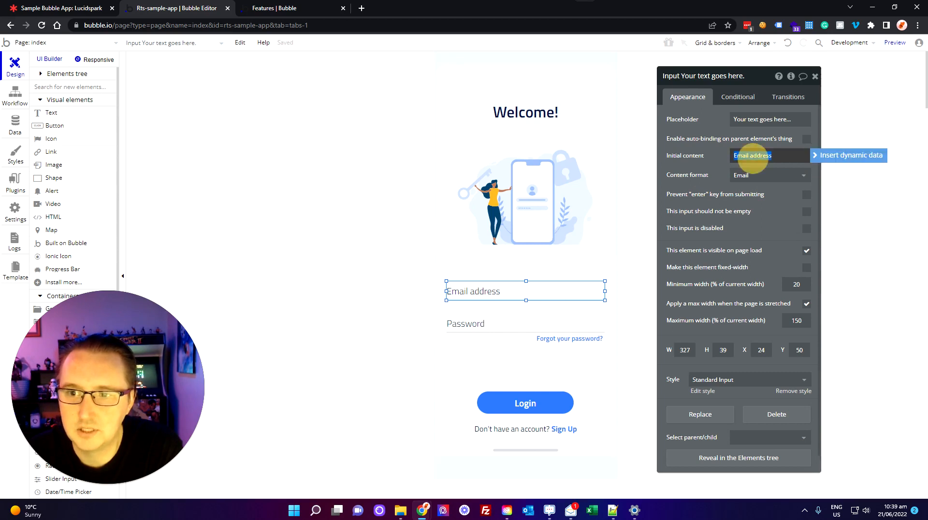
{"action": "key", "text": "BackSpace"}
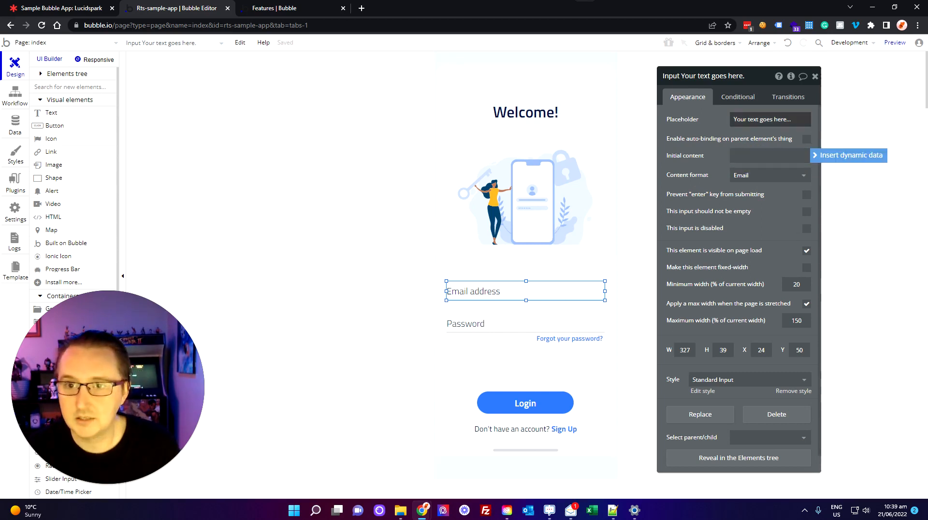
{"action": "left_click", "coordinate": [744, 119]}
{"action": "key", "text": "ctrl+v"}
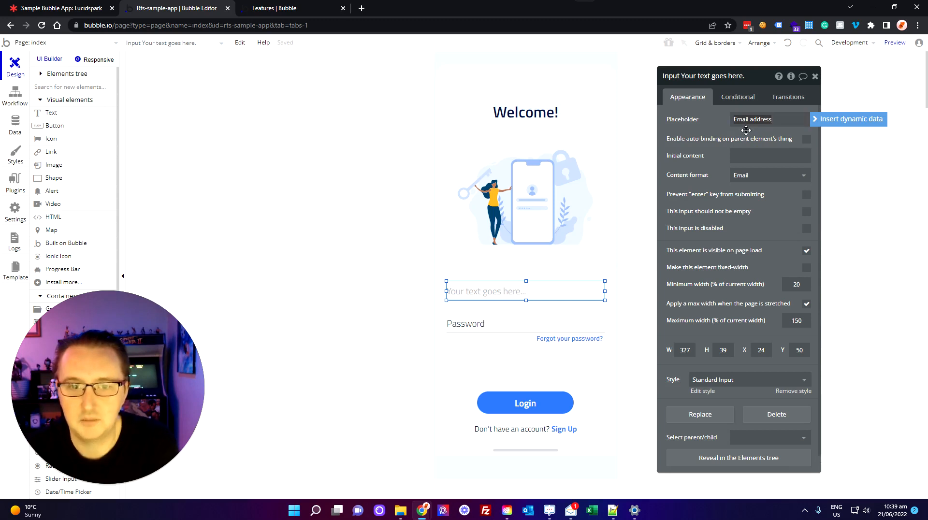
{"action": "left_click", "coordinate": [863, 255]}
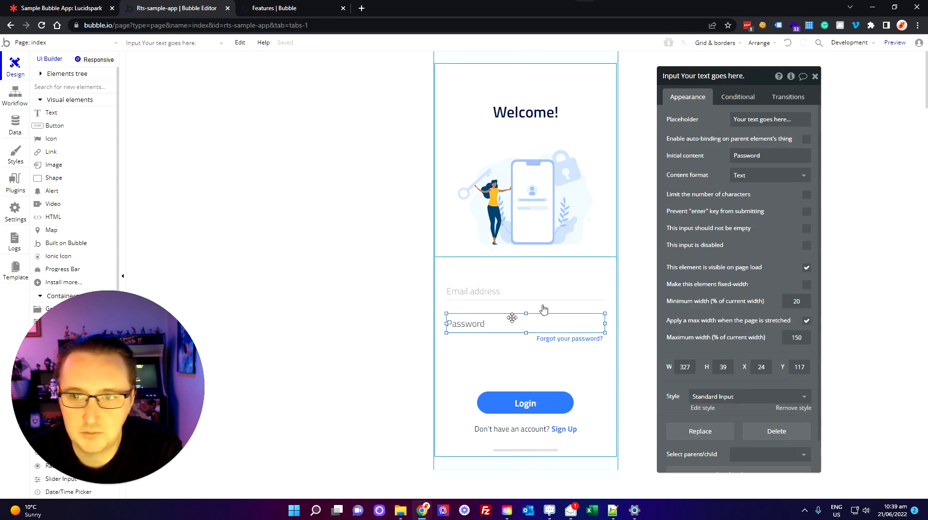
Move the text "Password" from the second input's initial content into its placeholder
{"action": "left_click", "coordinate": [744, 154]}
{"action": "key", "text": "ctrl+x"}
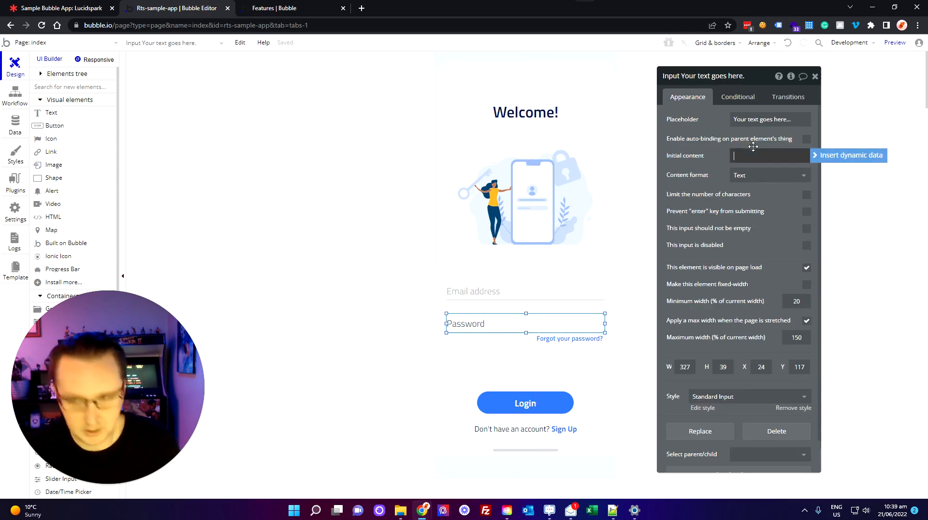
{"action": "left_click", "coordinate": [757, 119]}
{"action": "key", "text": "ctrl+v"}
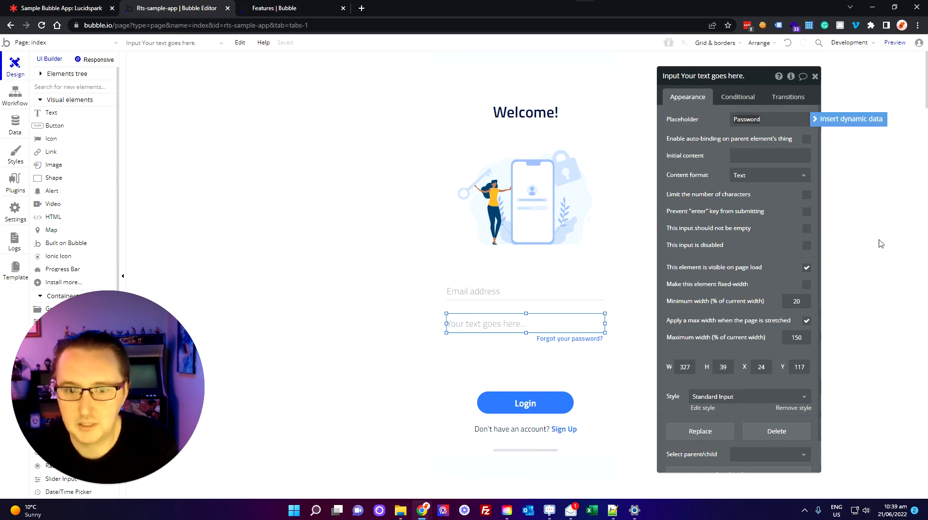
{"action": "left_click", "coordinate": [880, 244]}
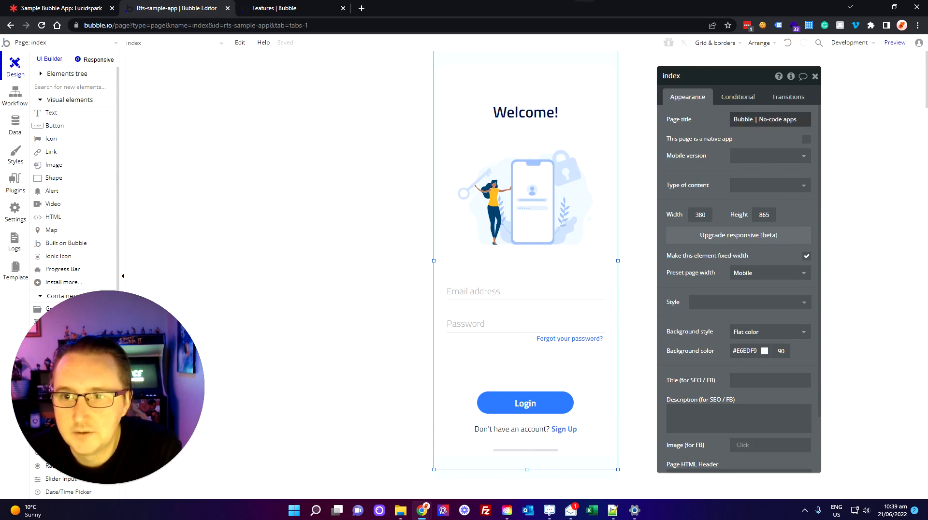
Set the content format of the Password input on the index page to Password
{"action": "left_click", "coordinate": [508, 329]}
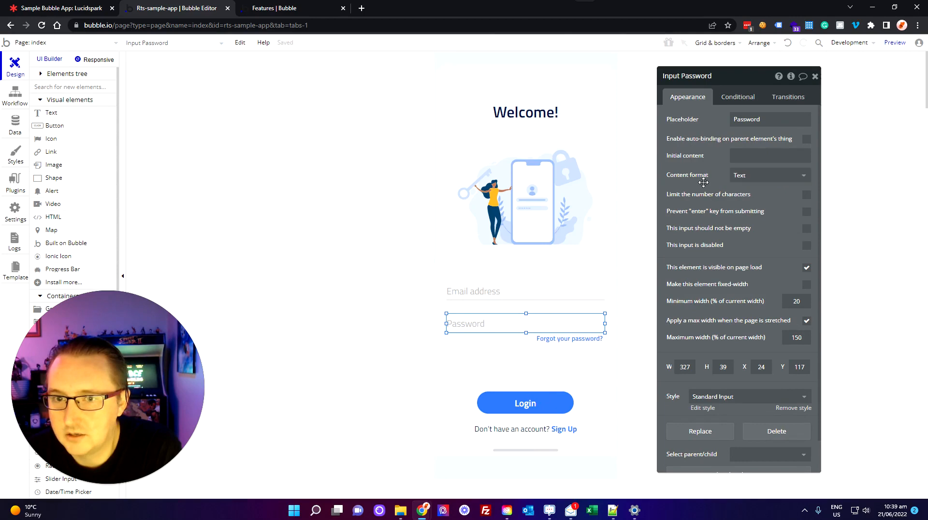
{"action": "left_click", "coordinate": [787, 179]}
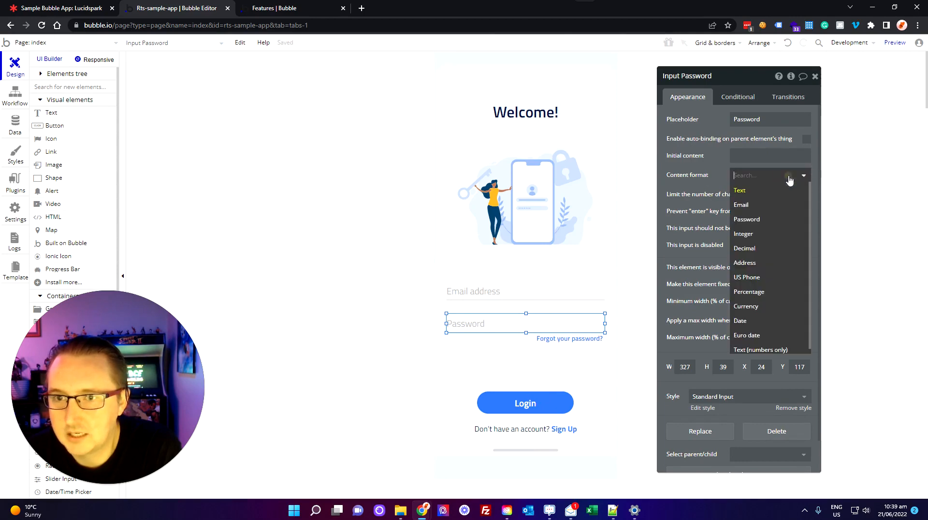
{"action": "left_click", "coordinate": [755, 220]}
{"action": "left_click", "coordinate": [852, 253]}
Review the properties of the Email address and Password inputs and the Login button on index
{"action": "left_click", "coordinate": [491, 292]}
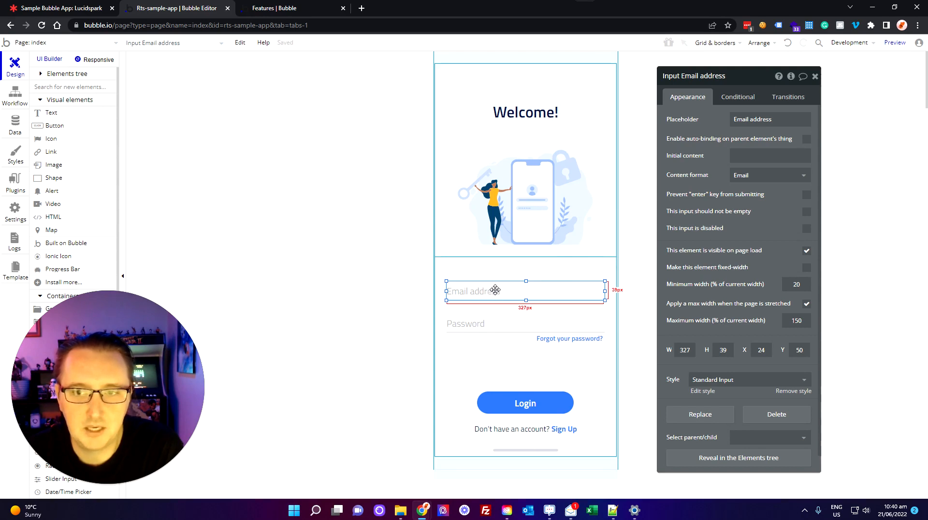
{"action": "left_click", "coordinate": [482, 325]}
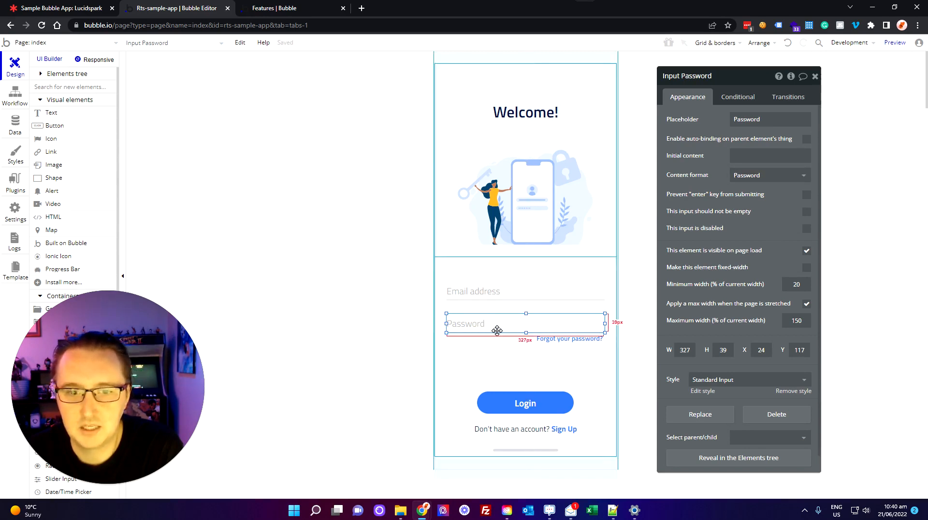
{"action": "left_click", "coordinate": [508, 289]}
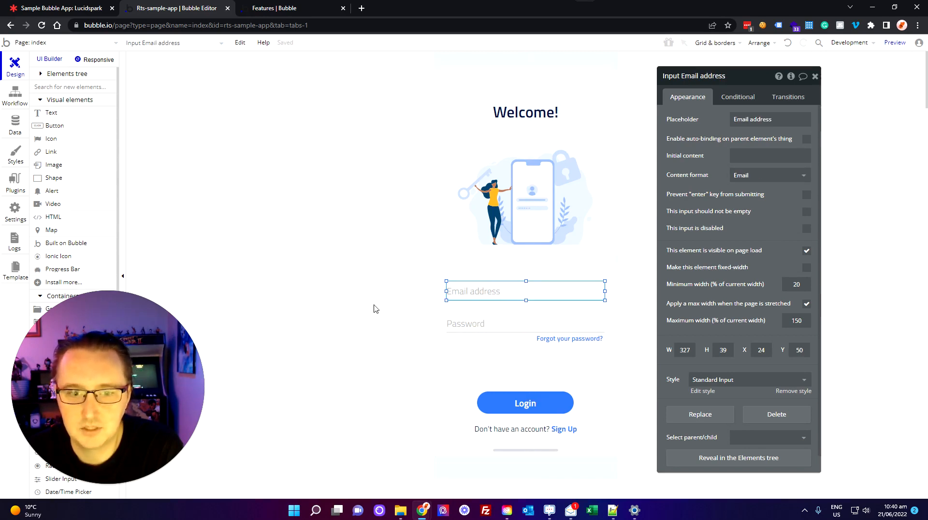
{"action": "left_click", "coordinate": [856, 233]}
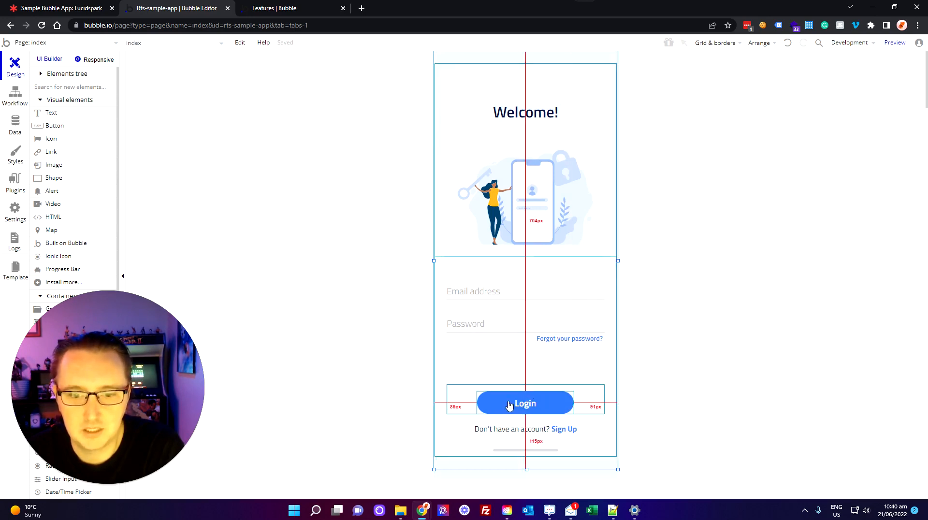
{"action": "left_click", "coordinate": [539, 407]}
{"action": "left_click", "coordinate": [749, 355]}
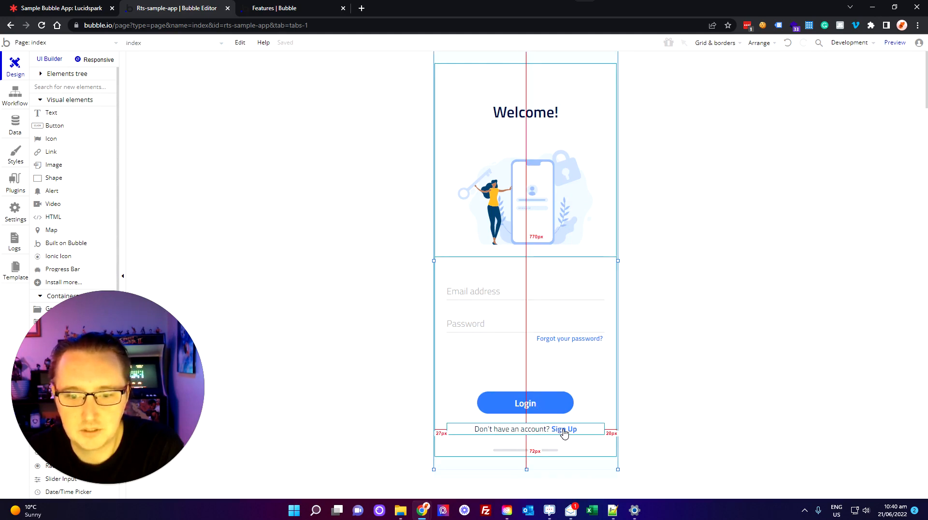
Start a workflow for the "Don't have an account? Sign Up" text on the index page
{"action": "left_click", "coordinate": [562, 429]}
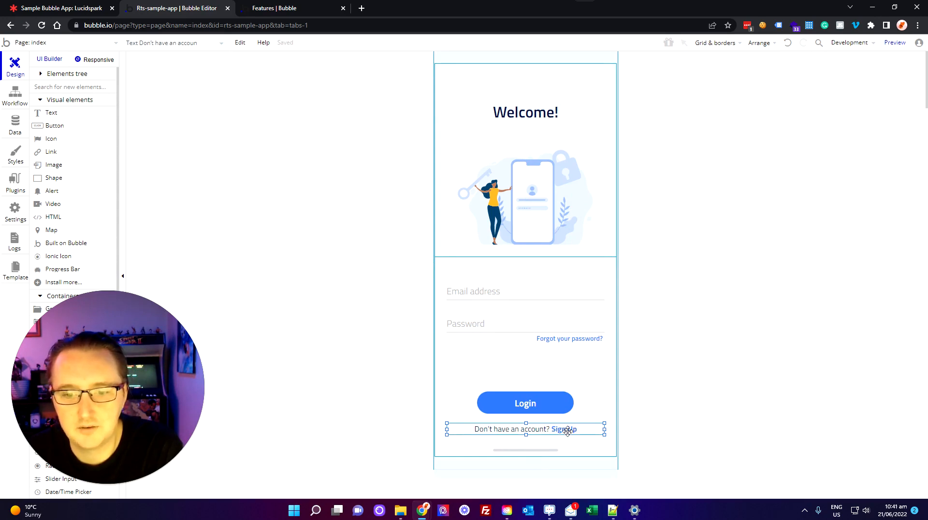
{"action": "double_click", "coordinate": [570, 429]}
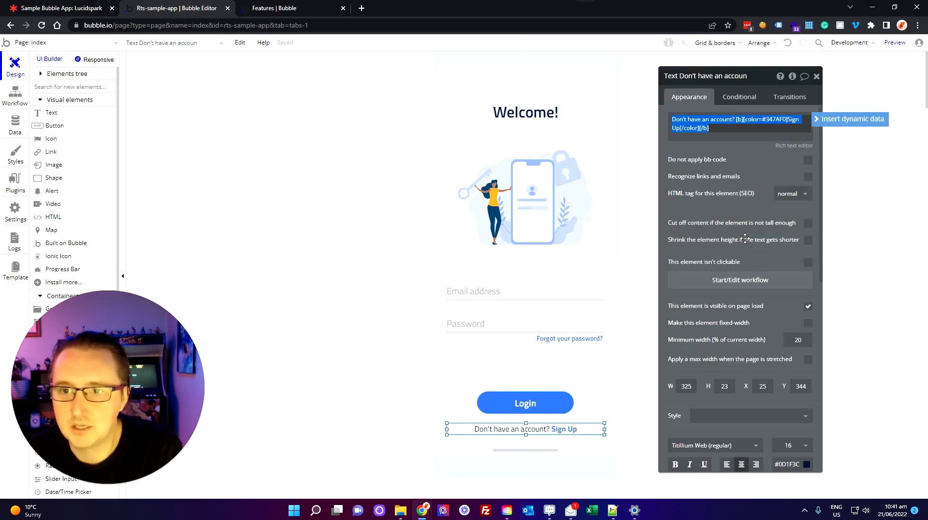
{"action": "left_click", "coordinate": [742, 287]}
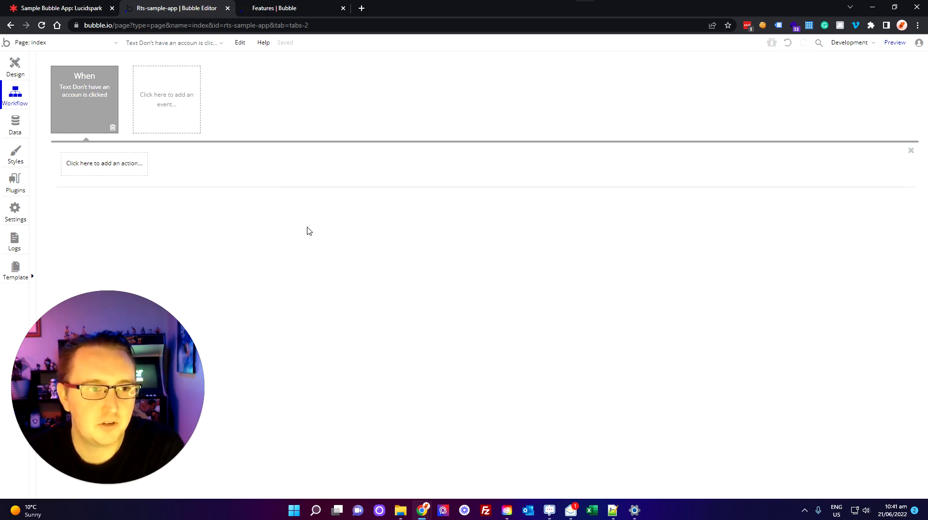
Add a Go to page navigation action to the sign-up text's workflow with sign_up_page as the destination
{"action": "mouse_move", "coordinate": [83, 94]}
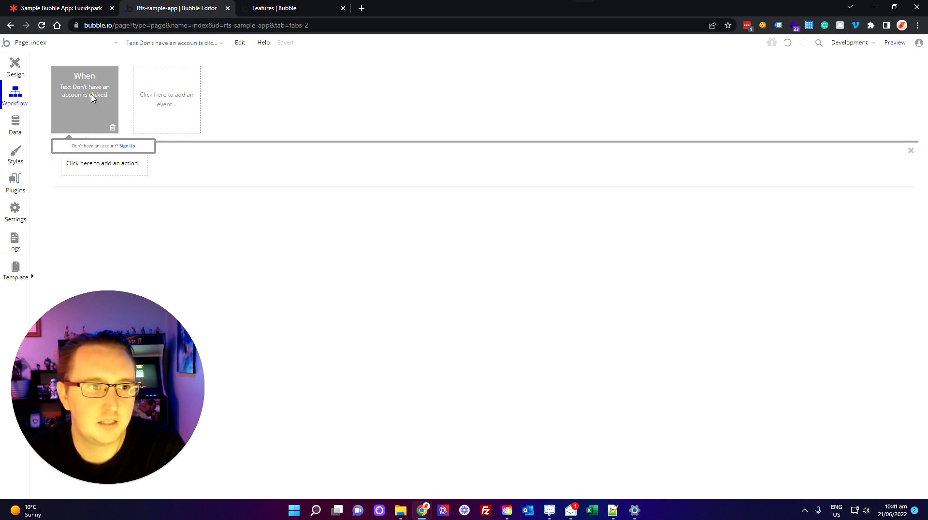
{"action": "left_click", "coordinate": [104, 164]}
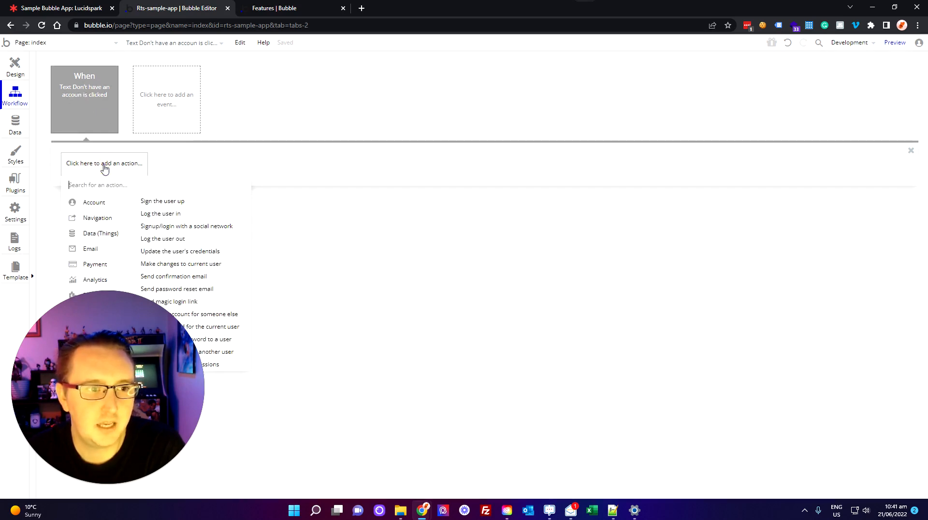
{"action": "left_click_drag", "start_coordinate": [122, 307], "coordinate": [834, 305]}
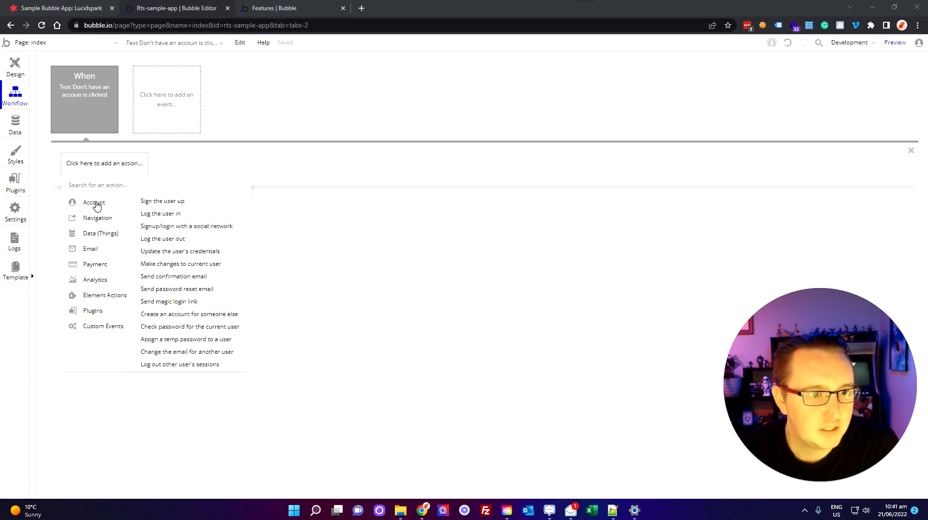
{"action": "mouse_move", "coordinate": [99, 223]}
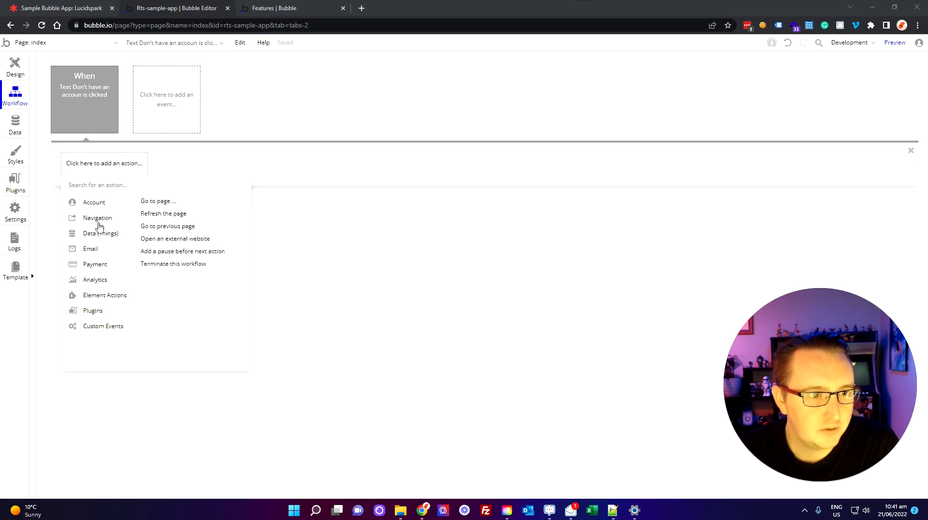
{"action": "left_click", "coordinate": [173, 202]}
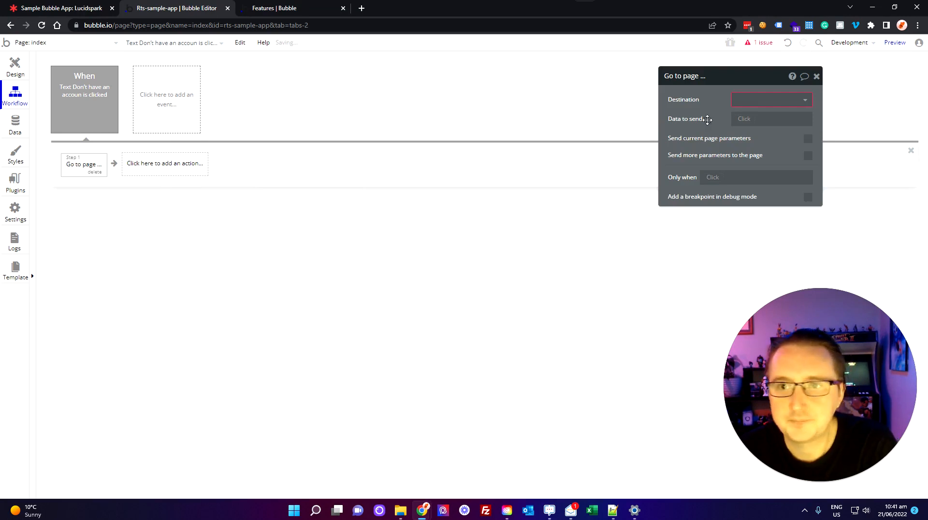
{"action": "left_click", "coordinate": [799, 103]}
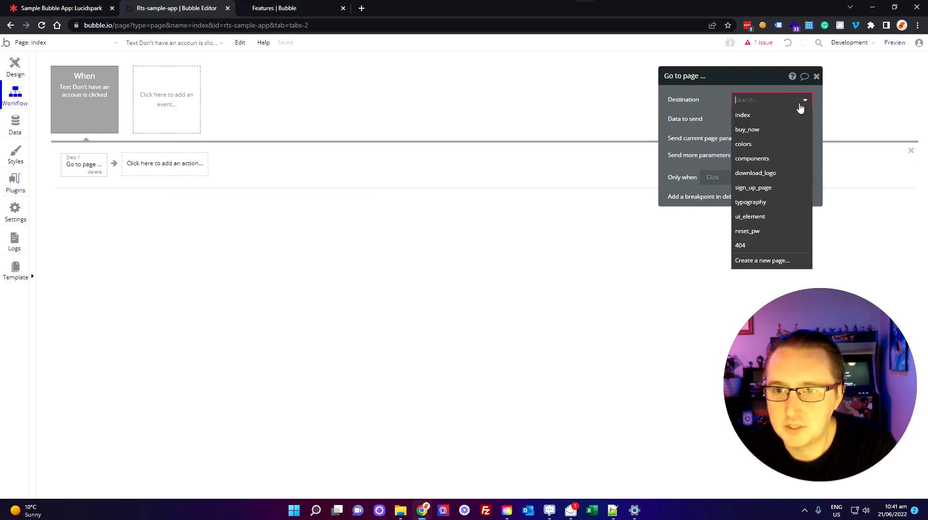
{"action": "left_click", "coordinate": [754, 188]}
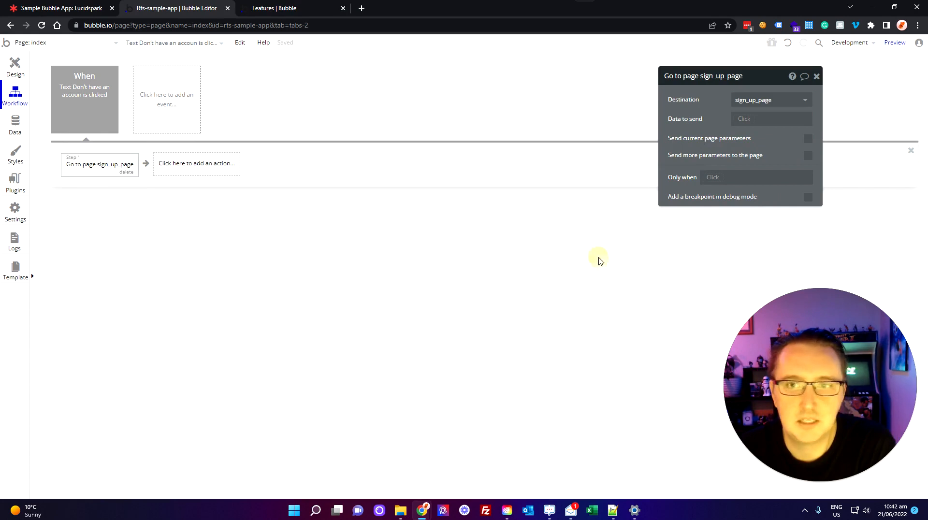
{"action": "left_click", "coordinate": [816, 76]}
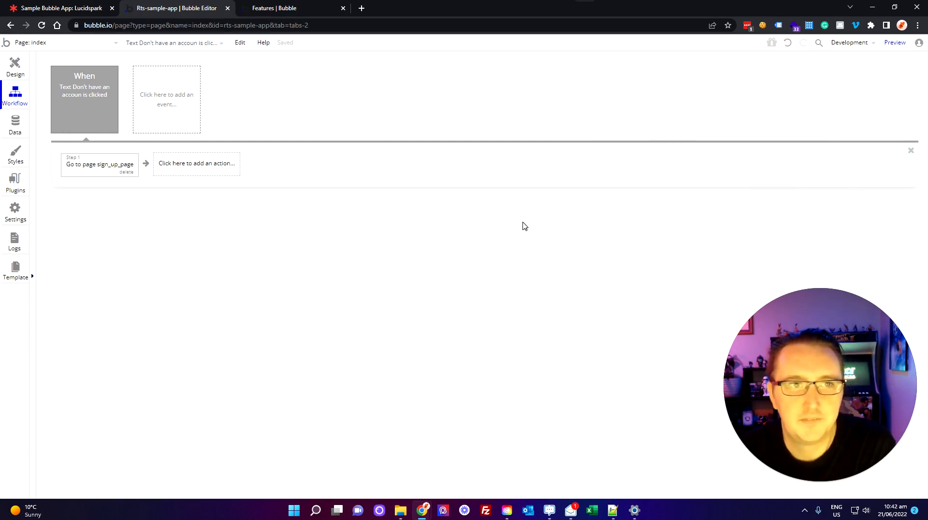
Preview the index page, follow its Sign Up link to test the navigation, and close the preview
{"action": "left_click", "coordinate": [894, 44]}
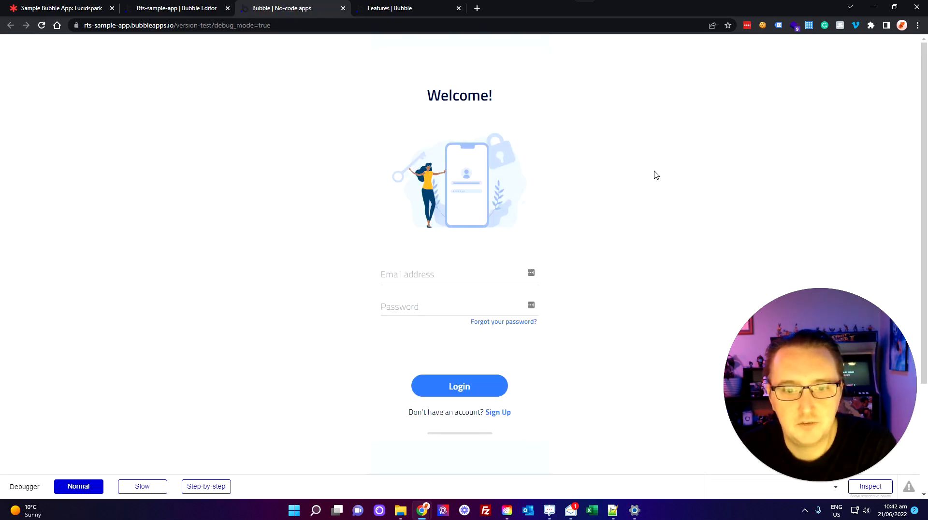
{"action": "left_click", "coordinate": [504, 414]}
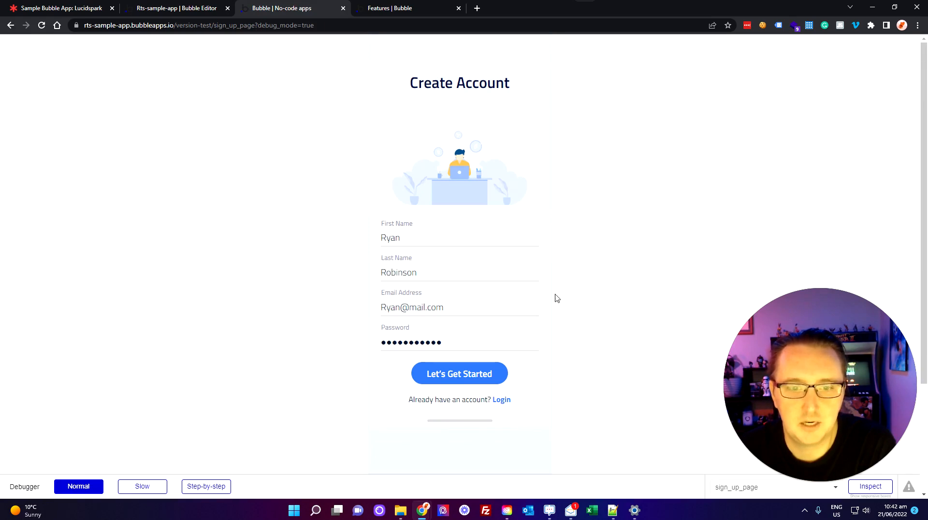
{"action": "left_click", "coordinate": [343, 8]}
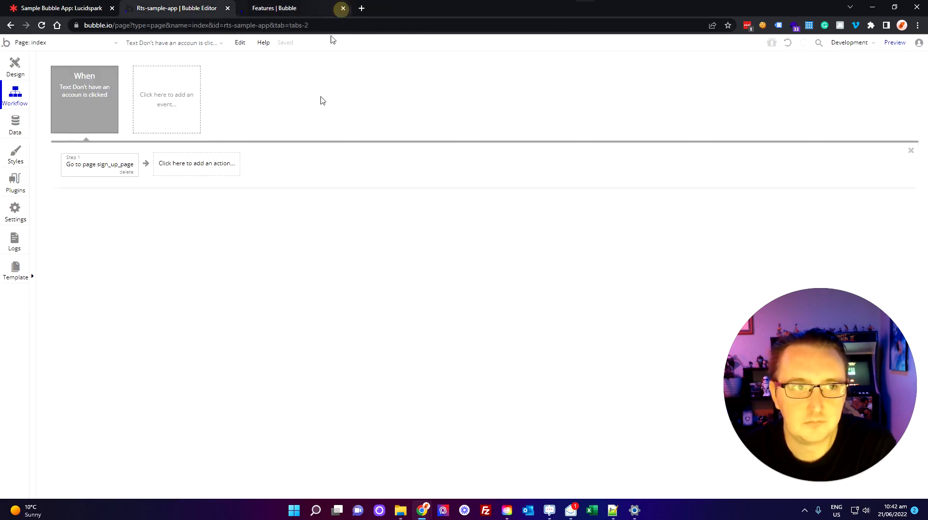
Start a workflow for the Login button on the index page
{"action": "left_click", "coordinate": [16, 72]}
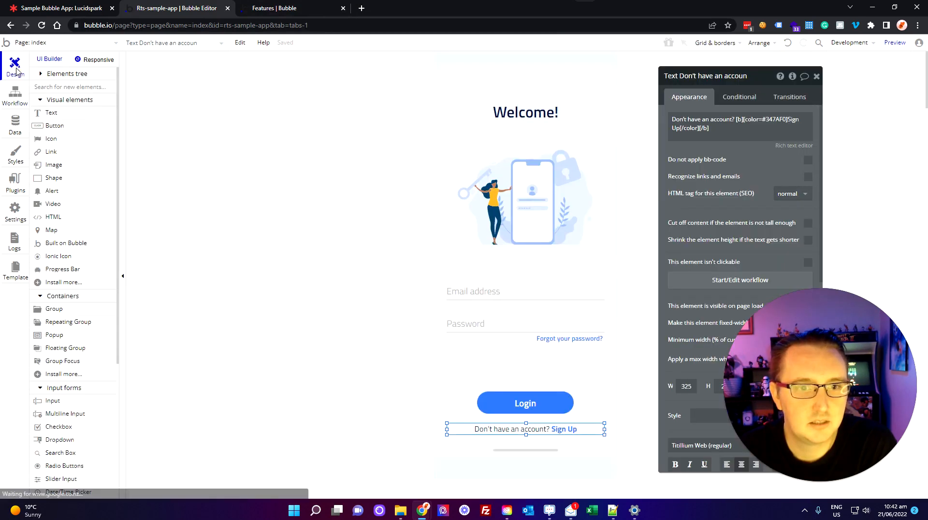
{"action": "left_click", "coordinate": [816, 76]}
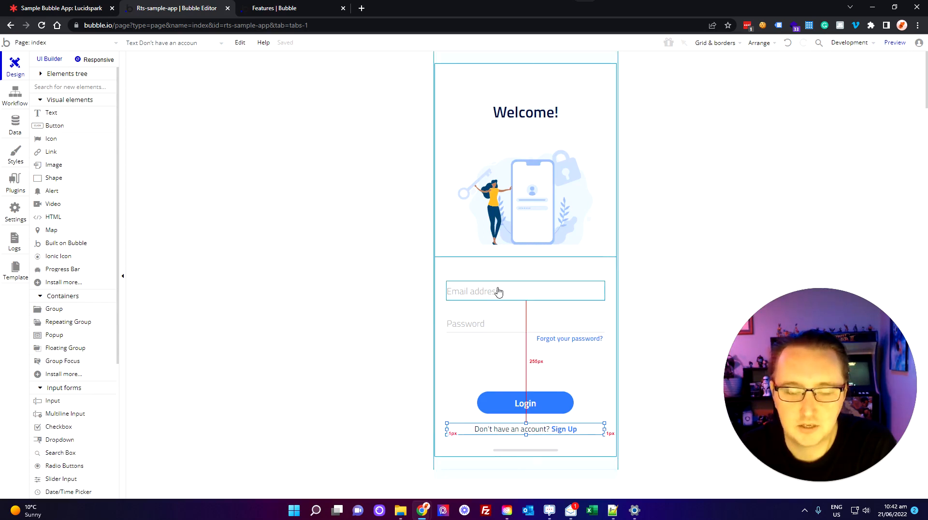
{"action": "left_click", "coordinate": [537, 407]}
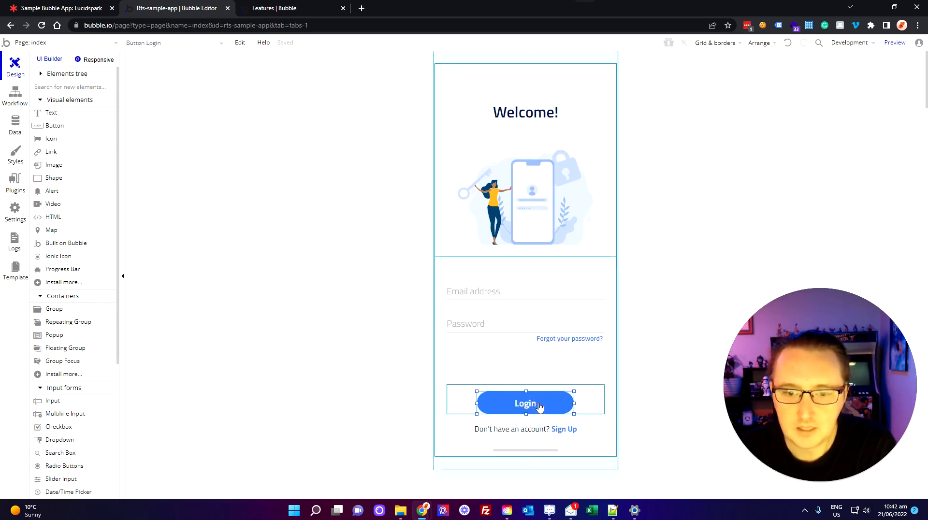
{"action": "double_click", "coordinate": [540, 407]}
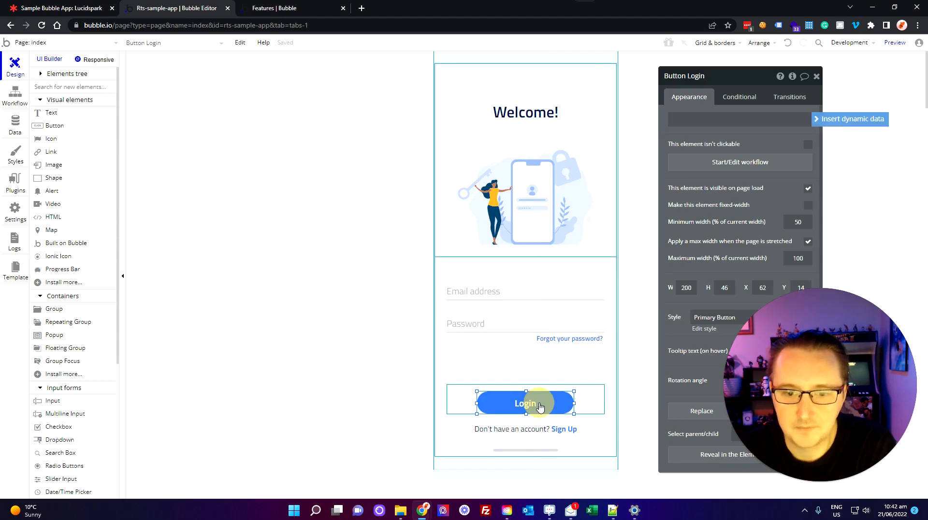
{"action": "left_click", "coordinate": [753, 167]}
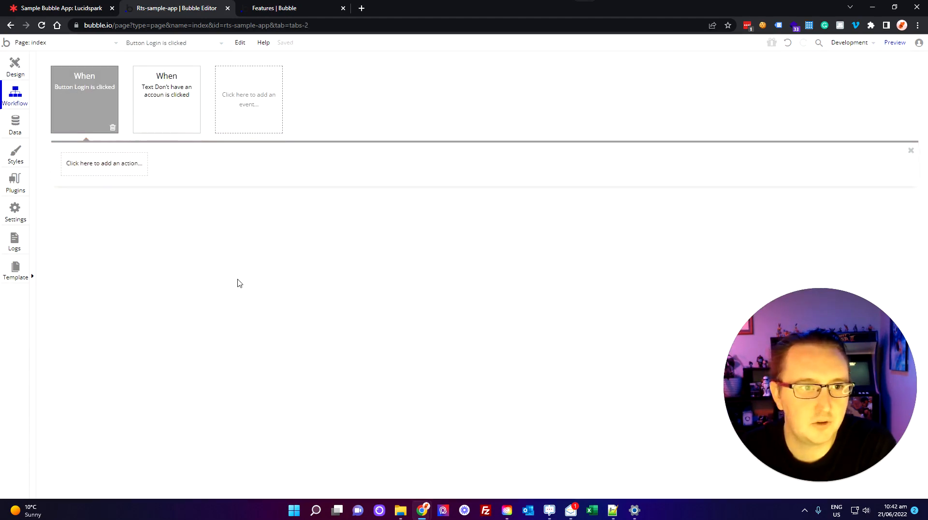
Add a Log the user in account action to the Login button's workflow
{"action": "mouse_move", "coordinate": [90, 93]}
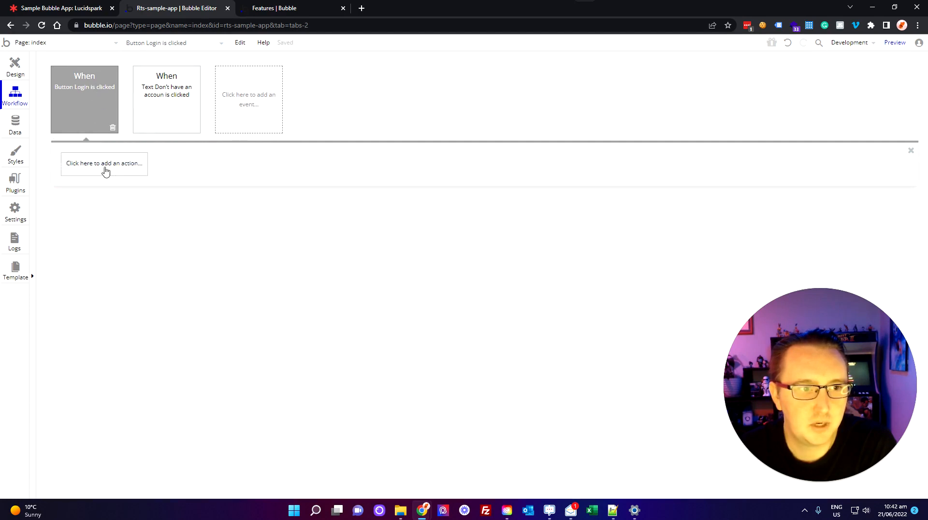
{"action": "left_click", "coordinate": [104, 164]}
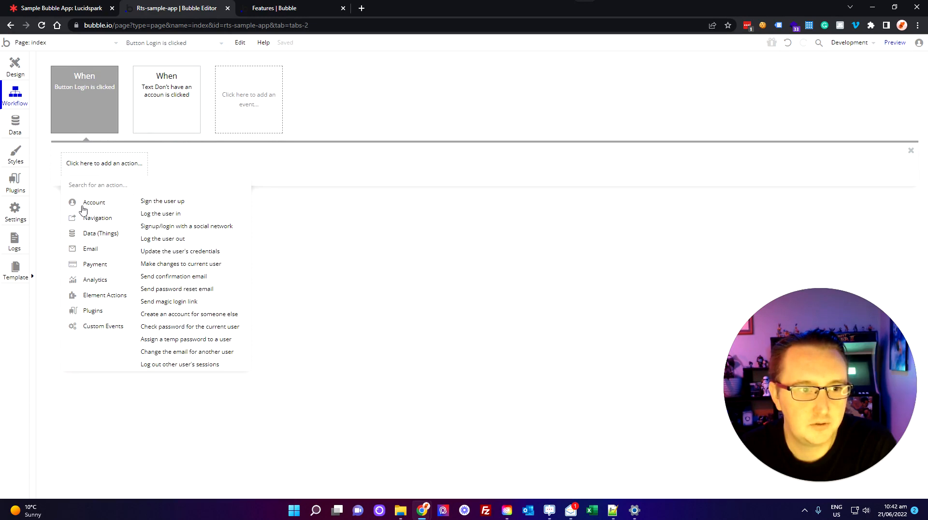
{"action": "left_click", "coordinate": [175, 219]}
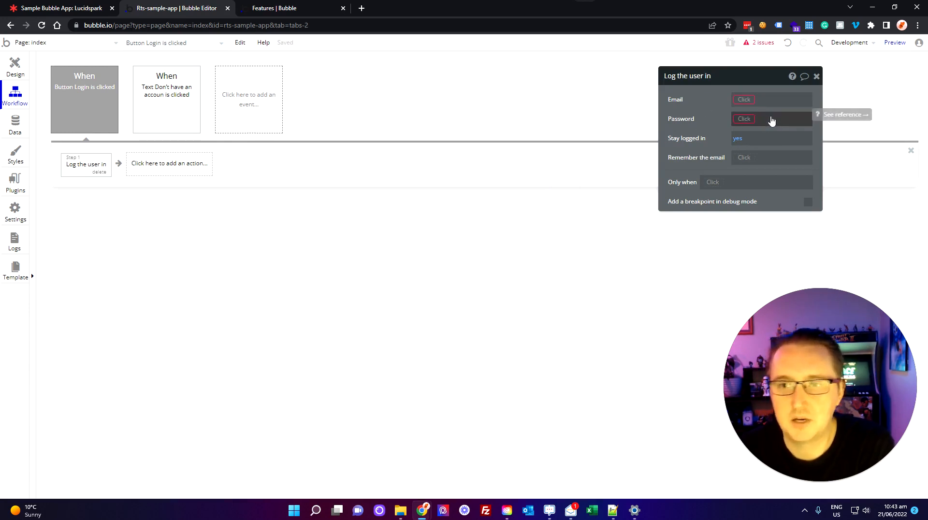
Set the login action's Email to Input Email address's value and its Password to Input Password's value
{"action": "left_click", "coordinate": [748, 100]}
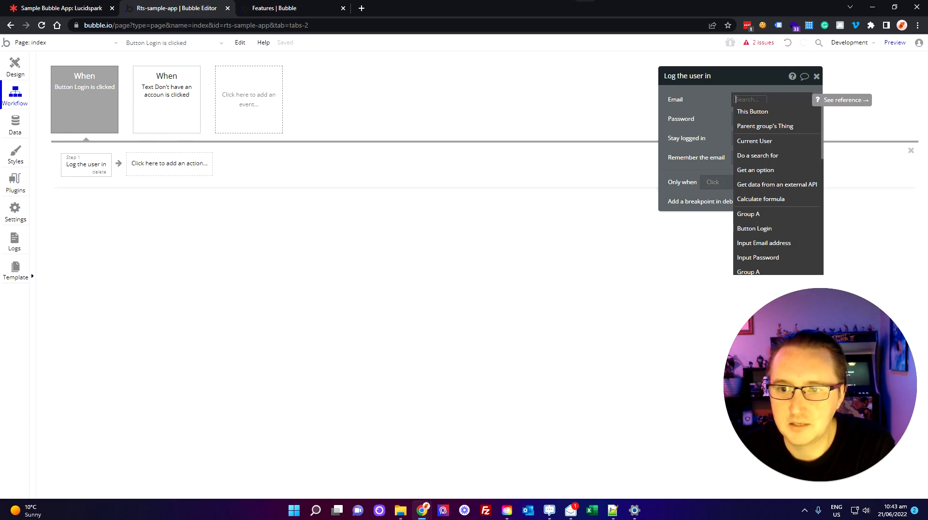
{"action": "left_click", "coordinate": [773, 249]}
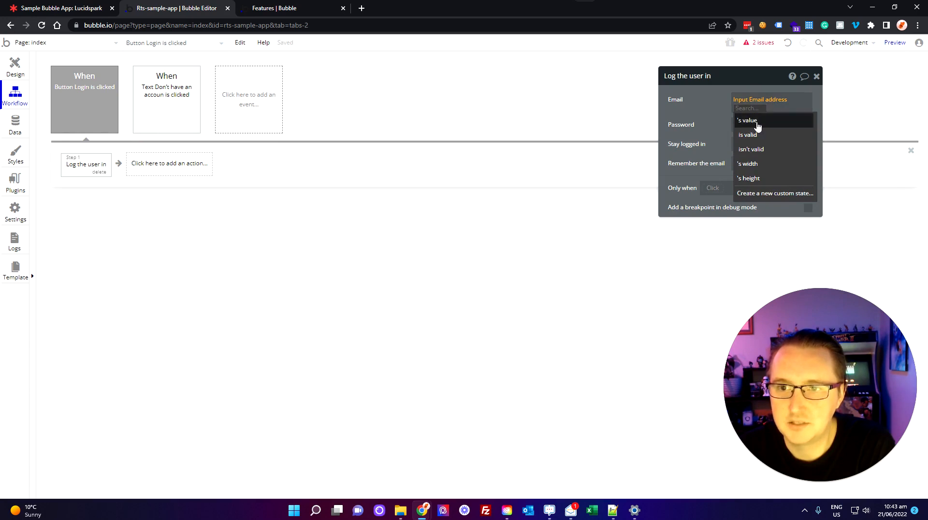
{"action": "left_click", "coordinate": [752, 121]}
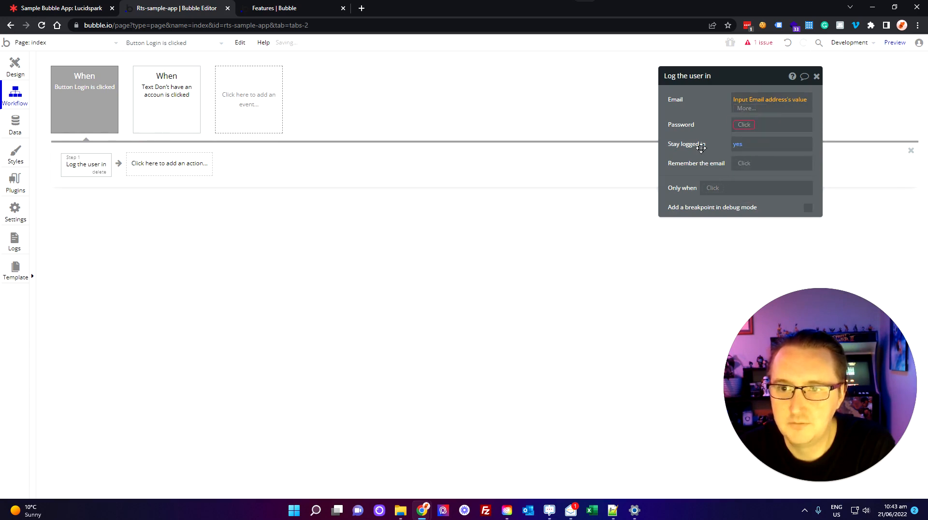
{"action": "left_click", "coordinate": [752, 123]}
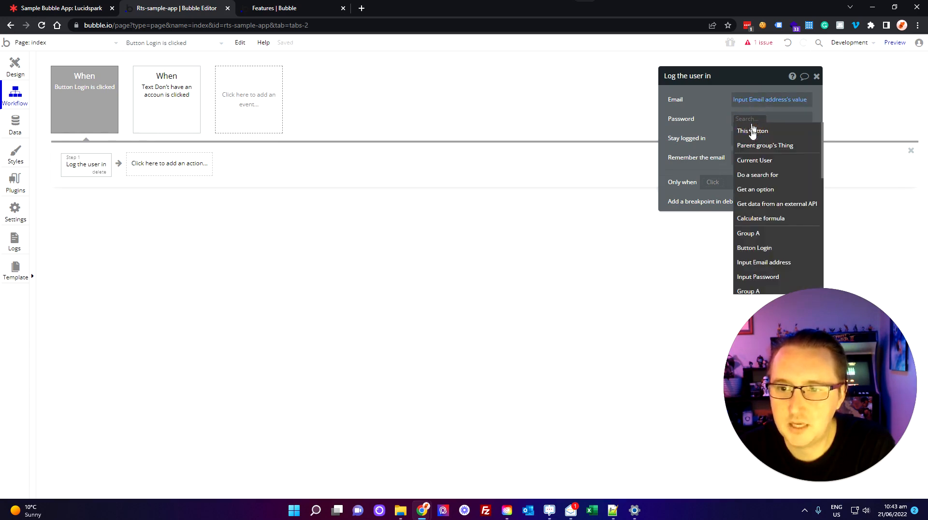
{"action": "left_click", "coordinate": [760, 276]}
{"action": "left_click", "coordinate": [792, 131]}
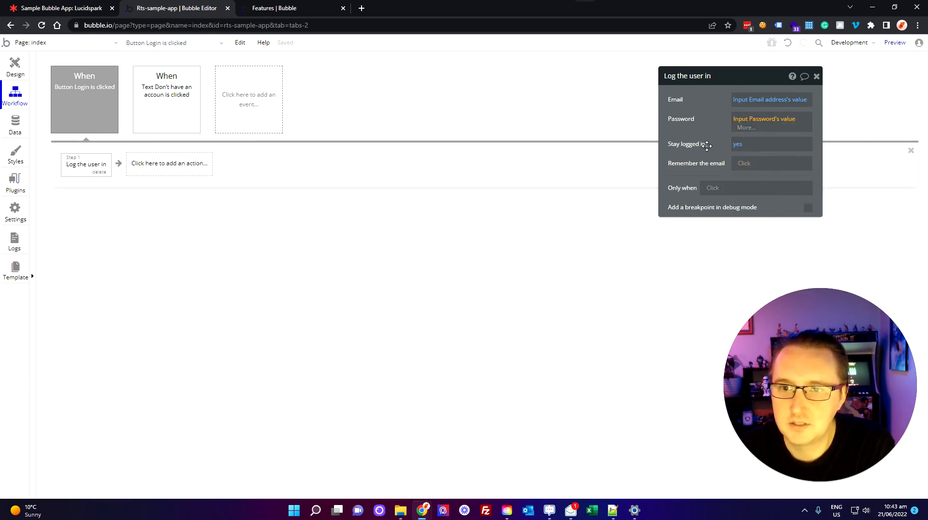
Set Remember the email to "yes" in the Log the user in action and close its properties
{"action": "left_click", "coordinate": [760, 165]}
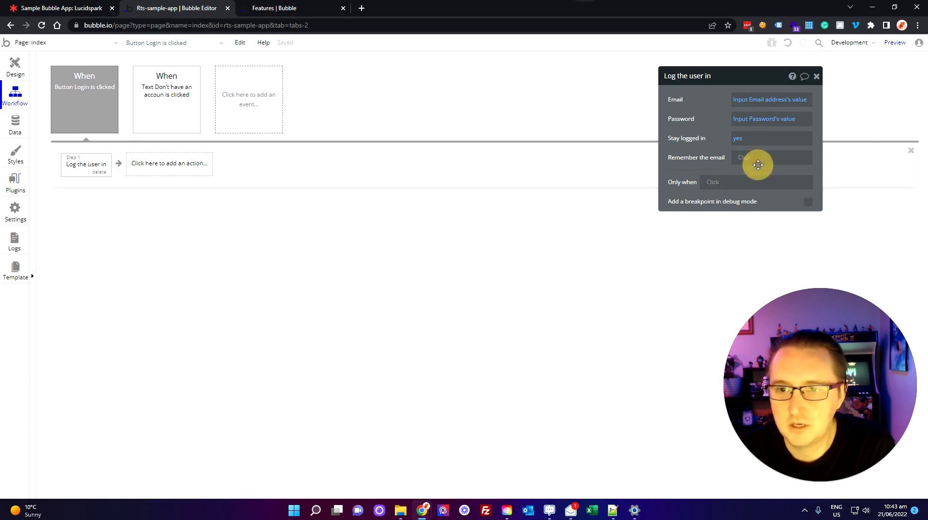
{"action": "left_click", "coordinate": [746, 157]}
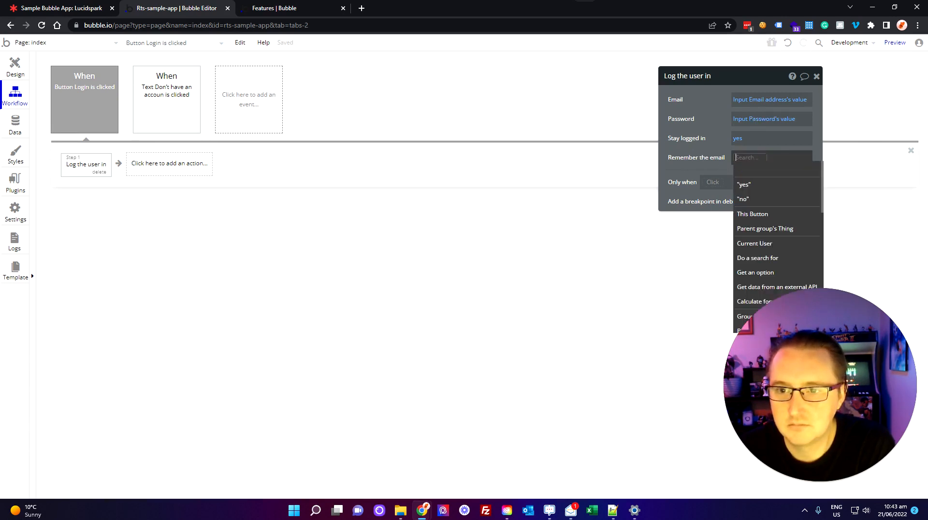
{"action": "left_click", "coordinate": [740, 182]}
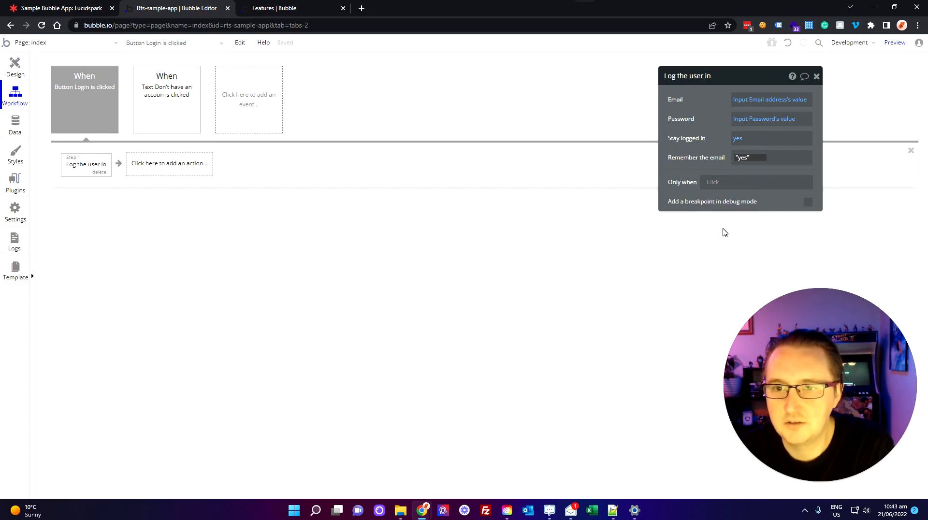
{"action": "left_click", "coordinate": [701, 252]}
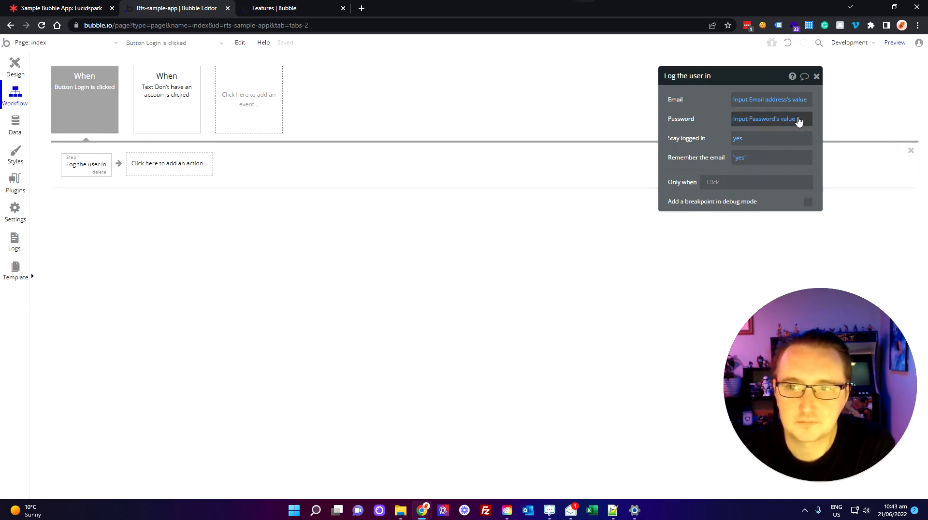
{"action": "left_click", "coordinate": [816, 78]}
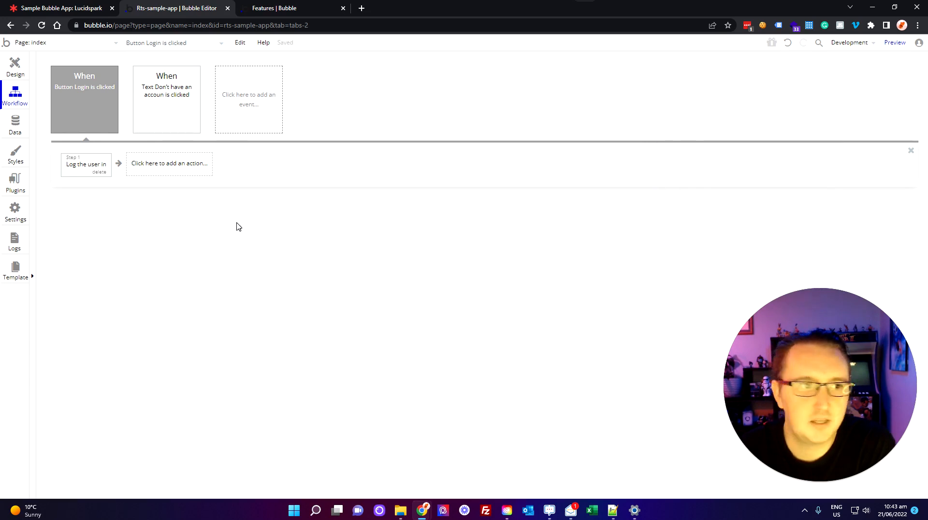
Return to the page design and open sign_up_page for editing
{"action": "left_click", "coordinate": [13, 66]}
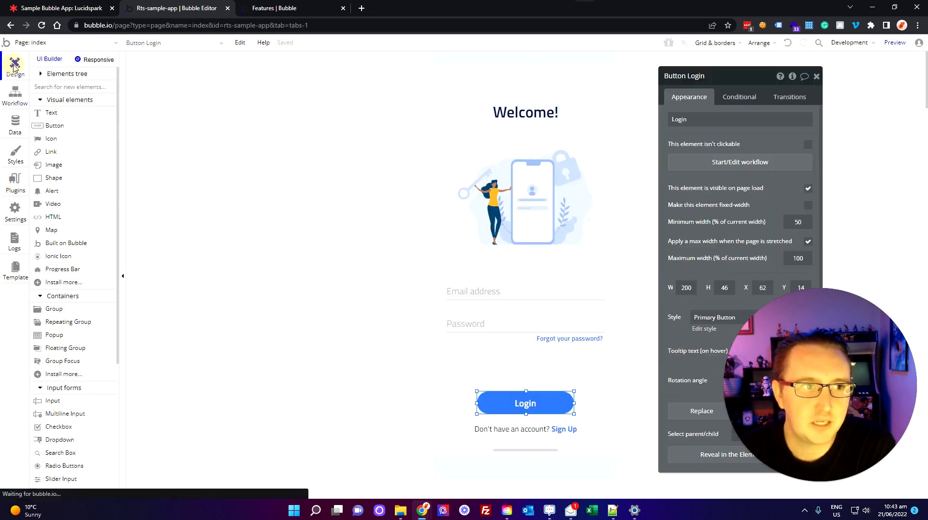
{"action": "left_click", "coordinate": [816, 76]}
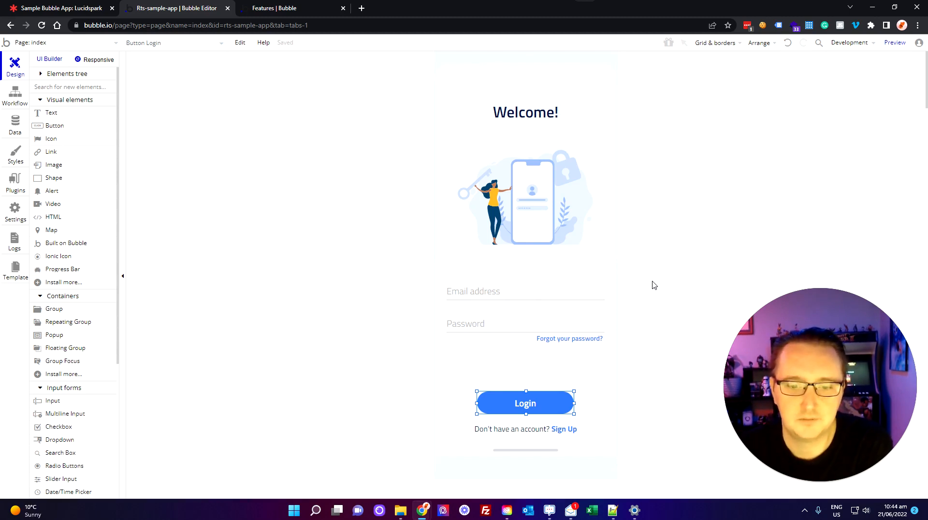
{"action": "left_click", "coordinate": [77, 45]}
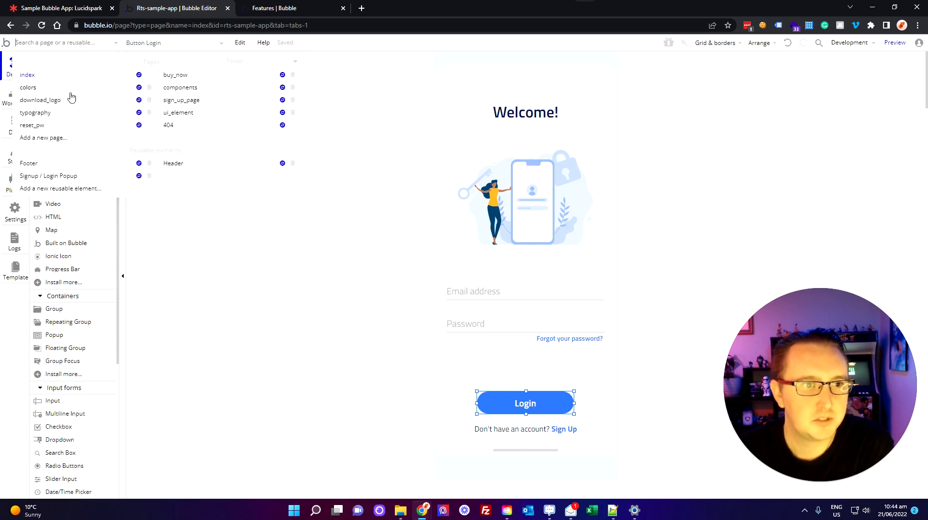
{"action": "left_click", "coordinate": [205, 100]}
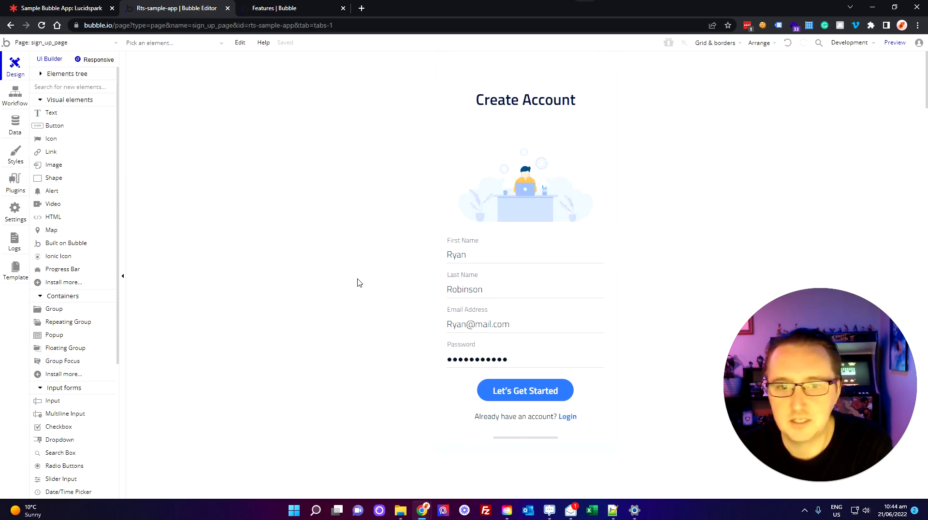
Set the placeholder of the First Name input on sign_up_page to "Name"
{"action": "left_click", "coordinate": [497, 255]}
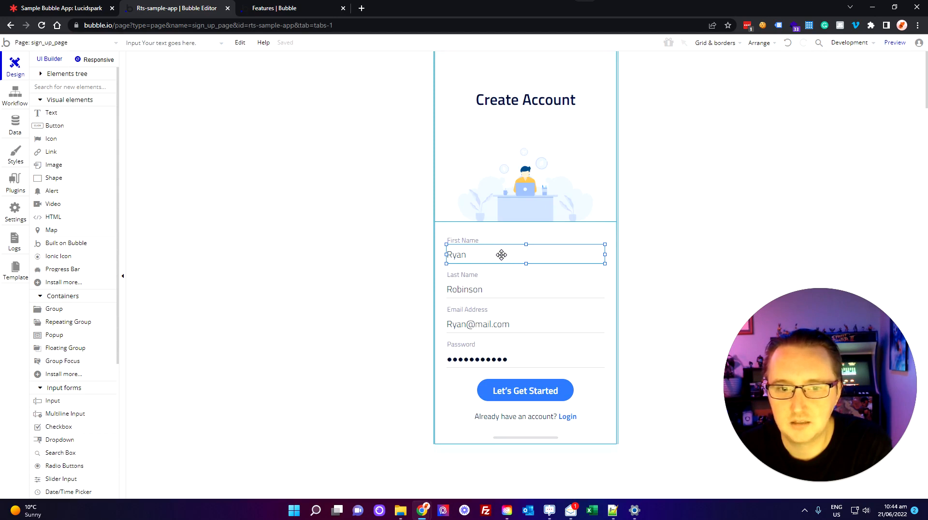
{"action": "double_click", "coordinate": [501, 255]}
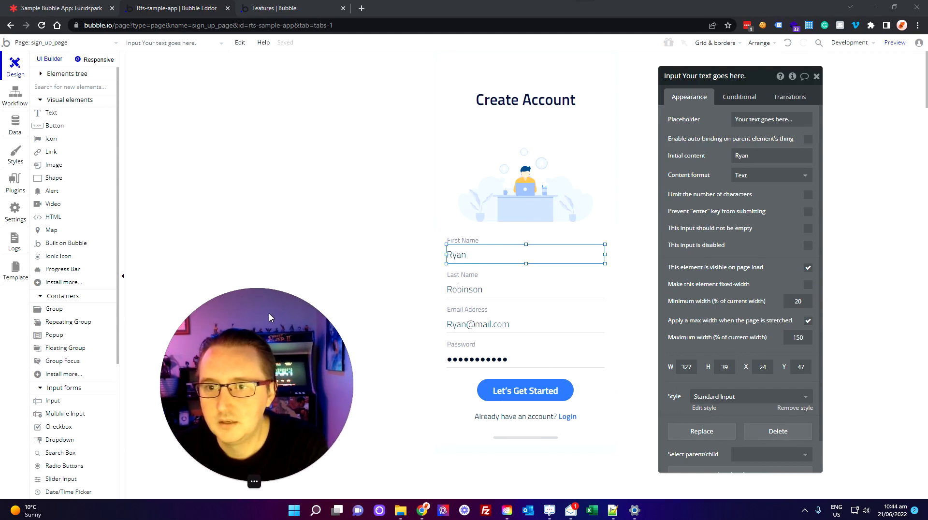
{"action": "left_click", "coordinate": [753, 119]}
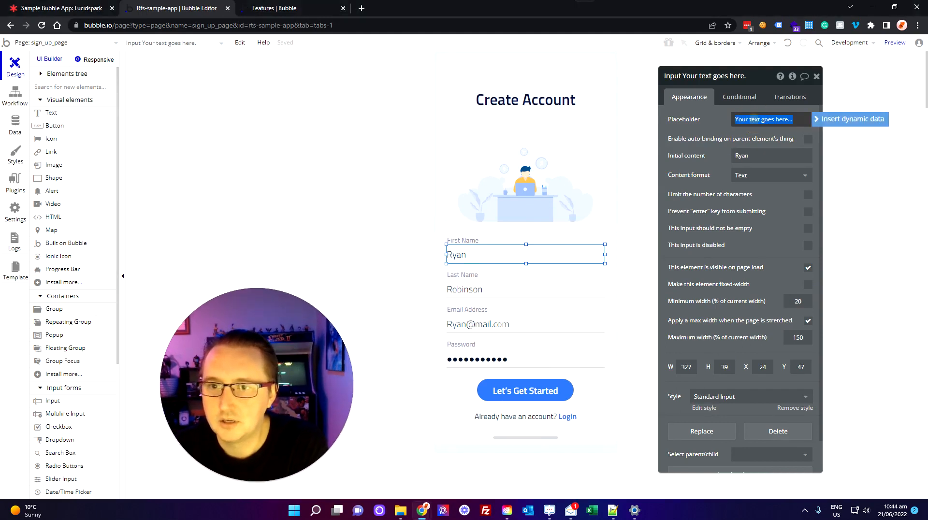
{"action": "type", "text": "Name"}
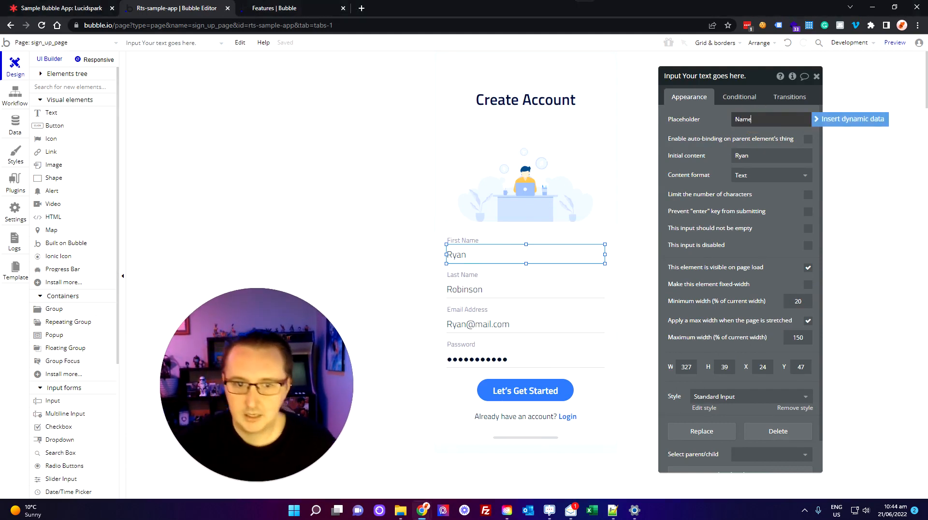
Clear the initial content of the First Name input and check its available content formats
{"action": "left_click", "coordinate": [738, 155]}
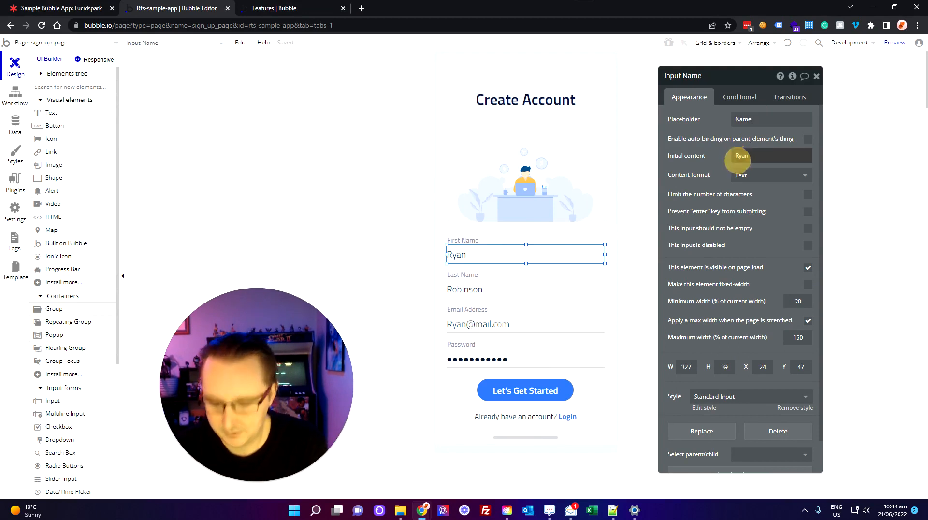
{"action": "left_click", "coordinate": [750, 158]}
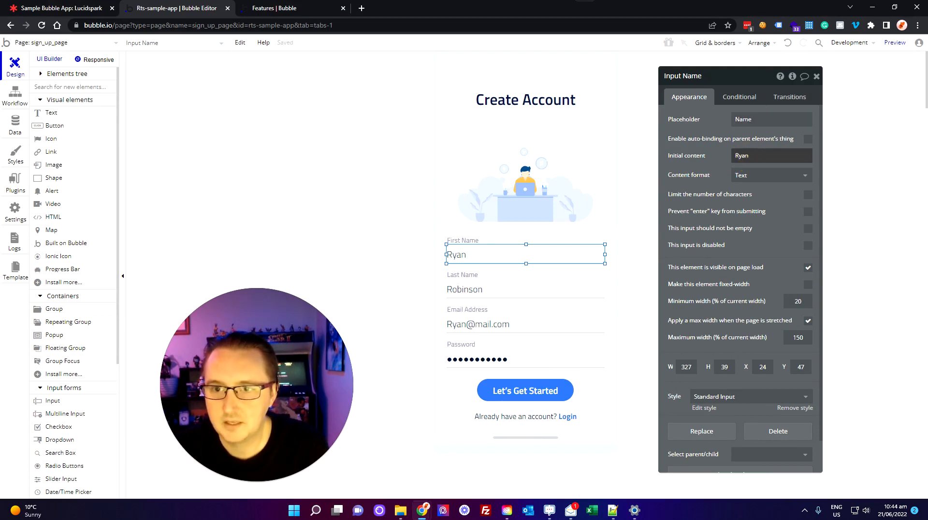
{"action": "left_click", "coordinate": [737, 158]}
{"action": "key", "text": "BackSpace"}
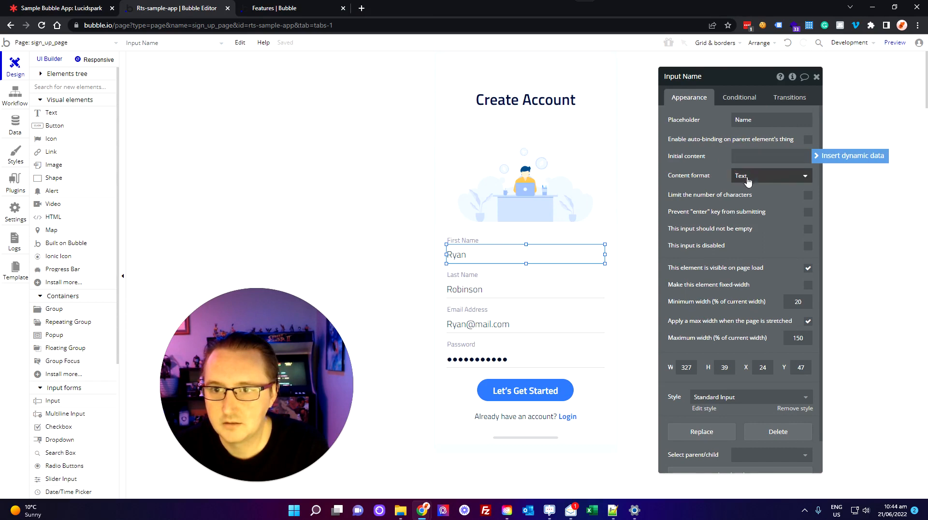
{"action": "left_click", "coordinate": [752, 175]}
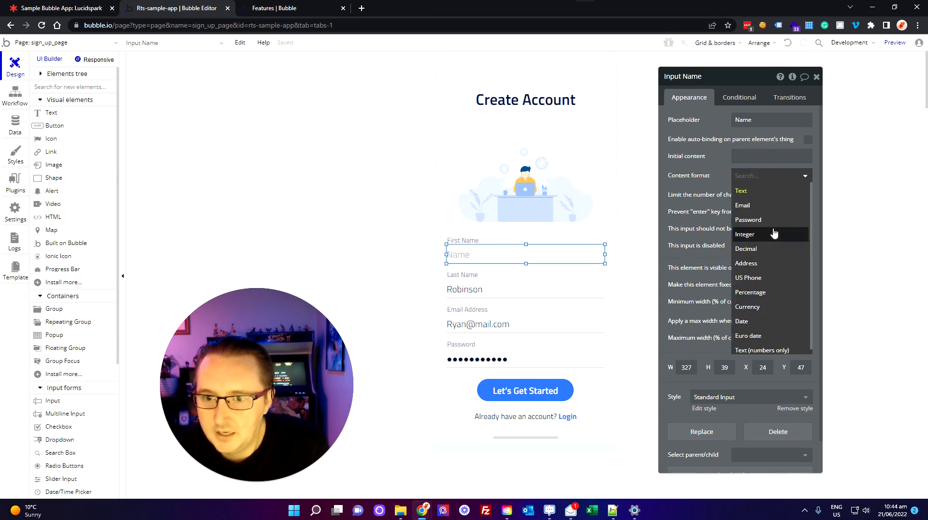
{"action": "scroll", "coordinate": [775, 240], "scroll_direction": "down", "scroll_amount": 1}
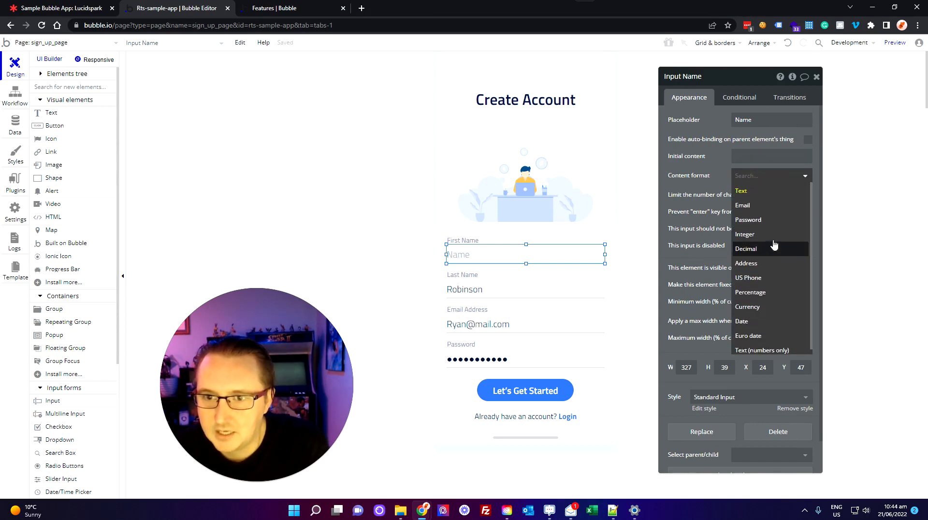
{"action": "left_click", "coordinate": [700, 175]}
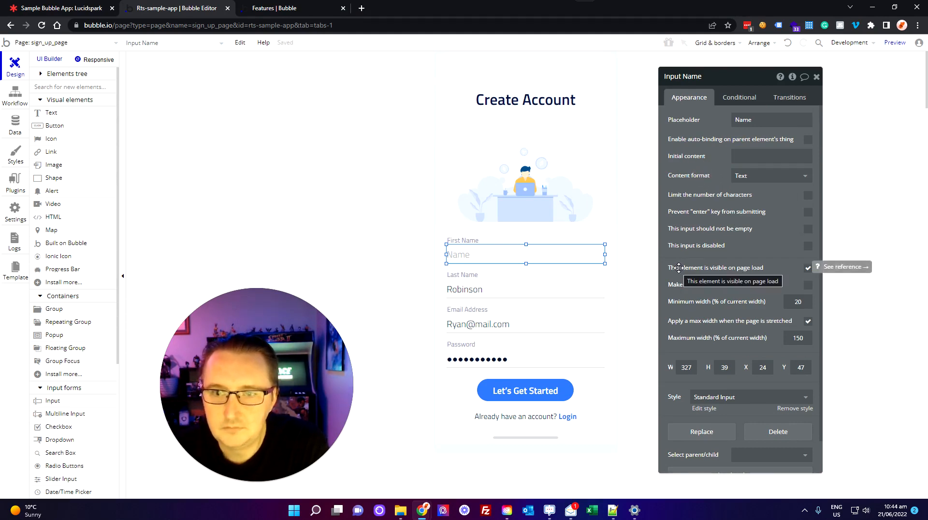
Set the placeholder of the Last Name input to "Last Name" and clear its initial content
{"action": "left_click", "coordinate": [496, 291]}
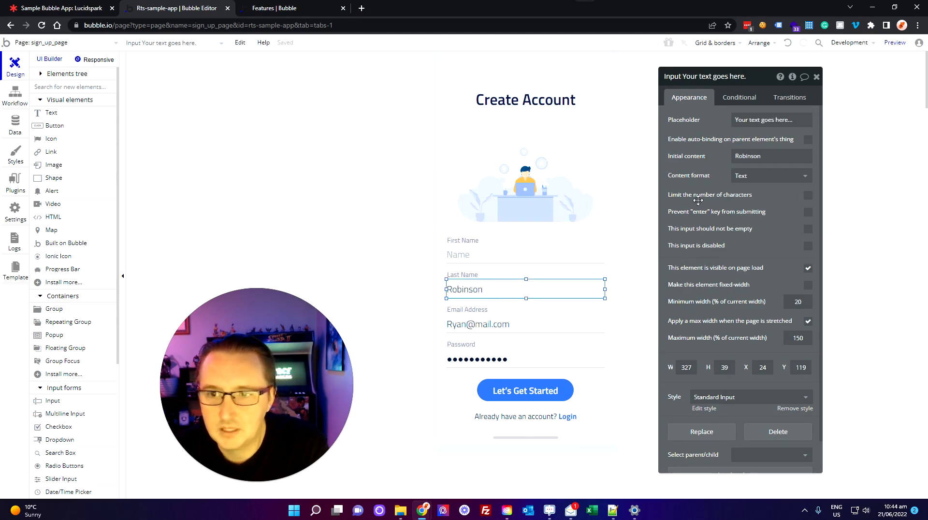
{"action": "type", "text": "Last Name"}
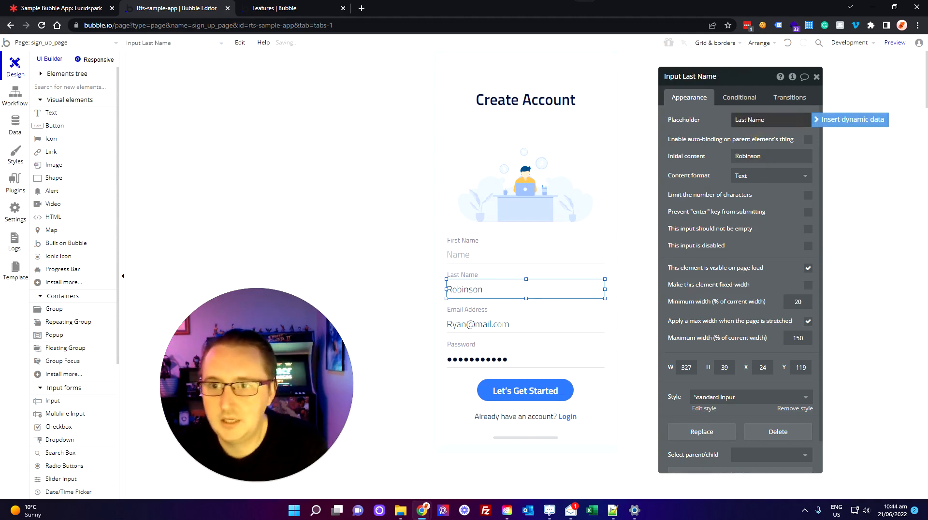
{"action": "double_click", "coordinate": [756, 157]}
{"action": "key", "text": "BackSpace"}
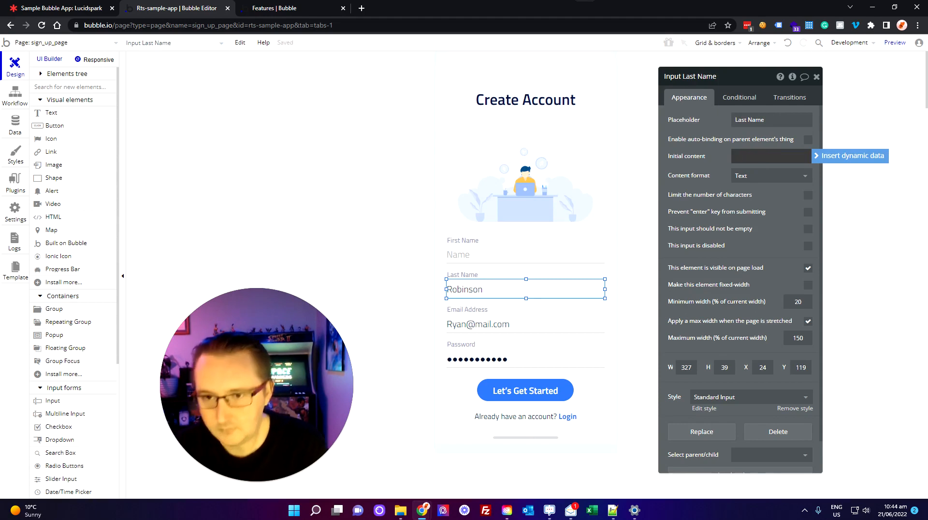
Clear the initial content of the Email Address input on sign_up_page
{"action": "left_click", "coordinate": [498, 324]}
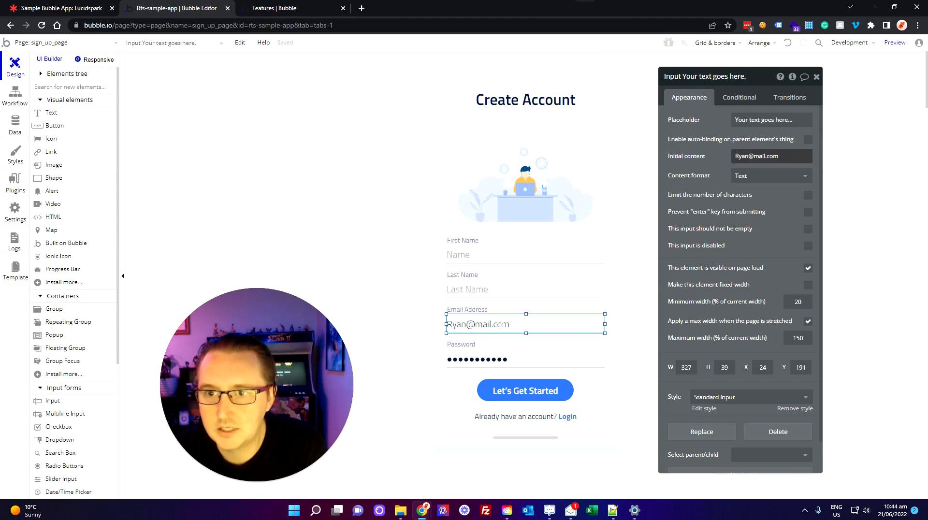
{"action": "double_click", "coordinate": [756, 156]}
{"action": "key", "text": "BackSpace"}
Set the Email Address input's placeholder to "Email" and its content format to Email
{"action": "double_click", "coordinate": [761, 120]}
{"action": "type", "text": "Eamil"}
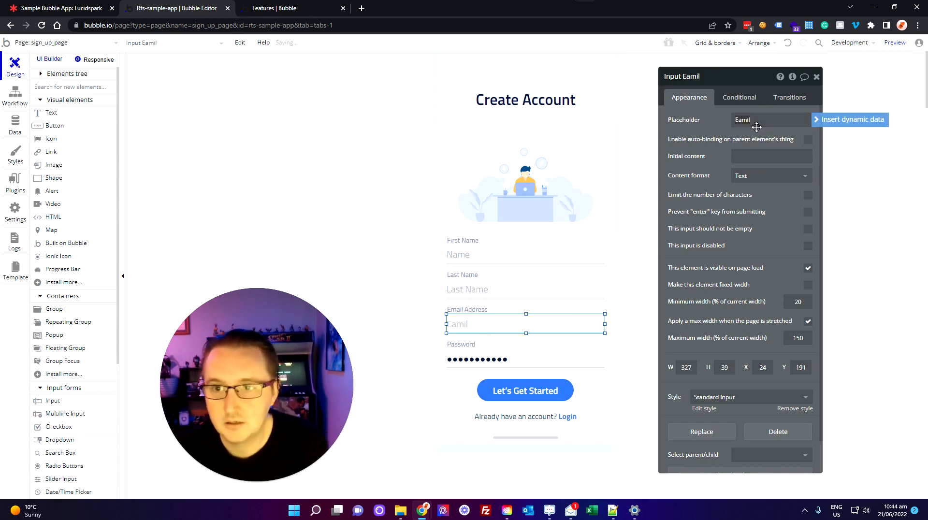
{"action": "right_click", "coordinate": [740, 118]}
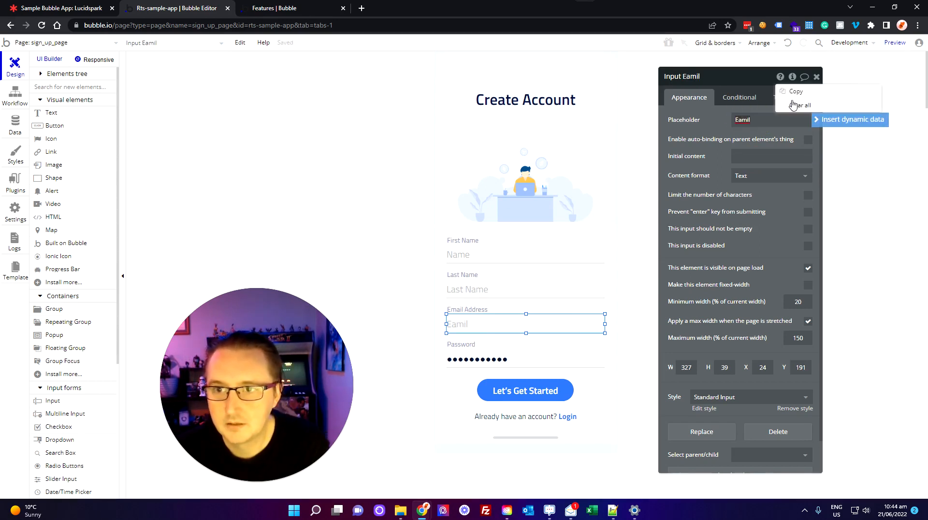
{"action": "left_click", "coordinate": [744, 121]}
{"action": "double_click", "coordinate": [742, 120]}
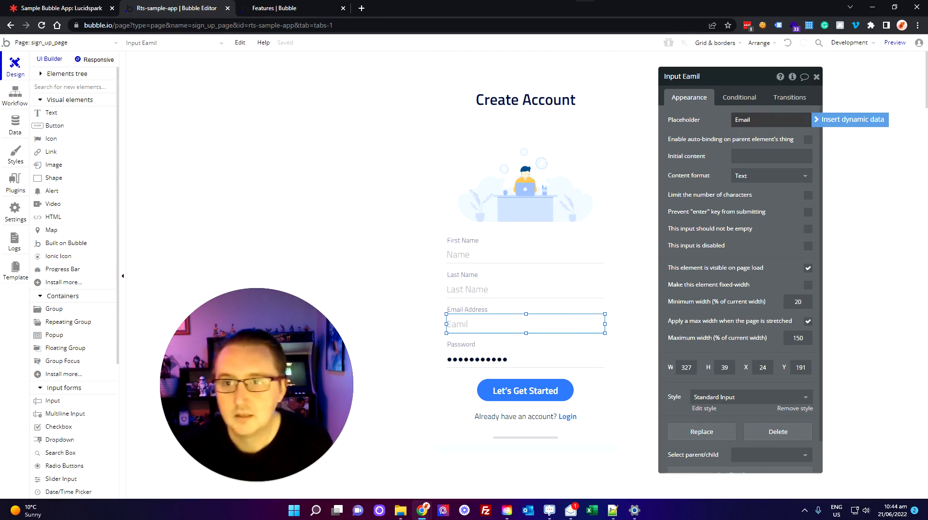
{"action": "left_click", "coordinate": [768, 178]}
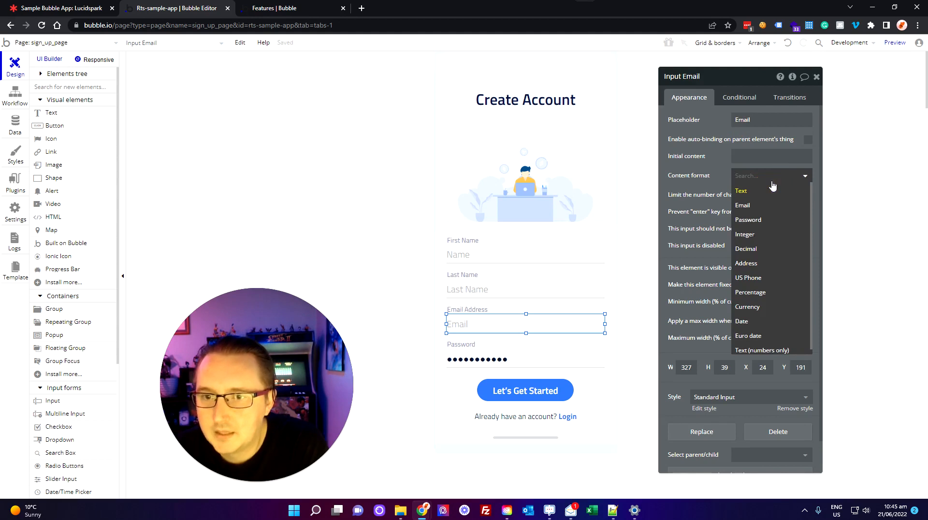
{"action": "left_click", "coordinate": [750, 208]}
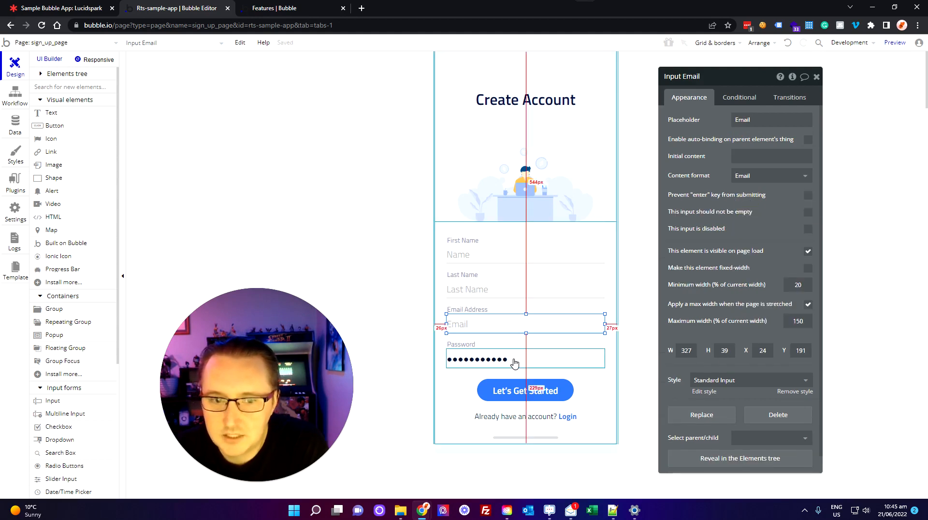
Clear the initial content of the Password input on sign_up_page
{"action": "left_click", "coordinate": [492, 357]}
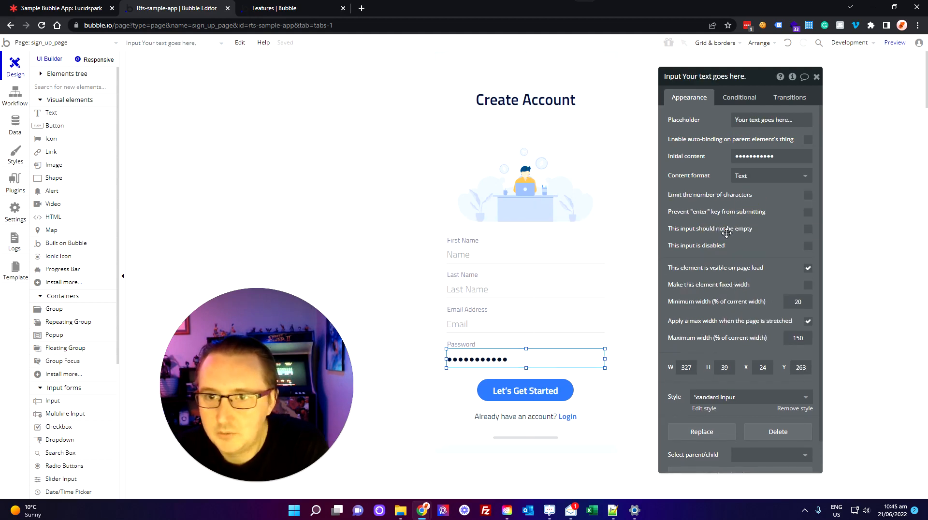
{"action": "triple_click", "coordinate": [759, 156]}
{"action": "key", "text": "BackSpace"}
Set the Password input's placeholder to "Password" and its content format to Password
{"action": "triple_click", "coordinate": [760, 120]}
{"action": "type", "text": "Password"}
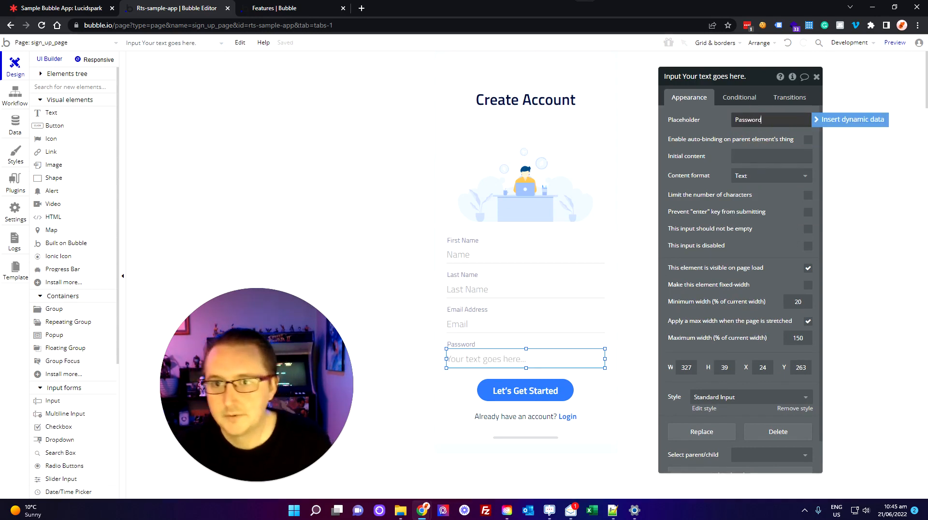
{"action": "left_click", "coordinate": [771, 175]}
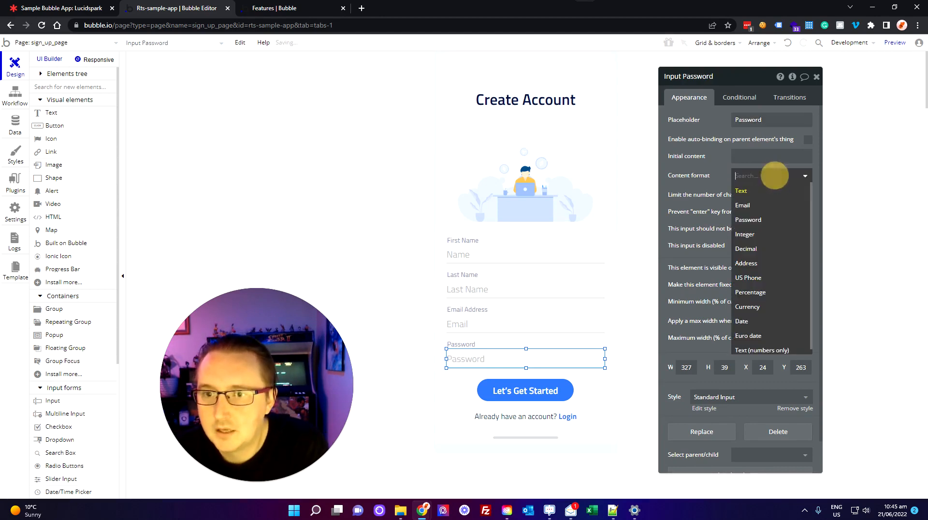
{"action": "left_click", "coordinate": [758, 220]}
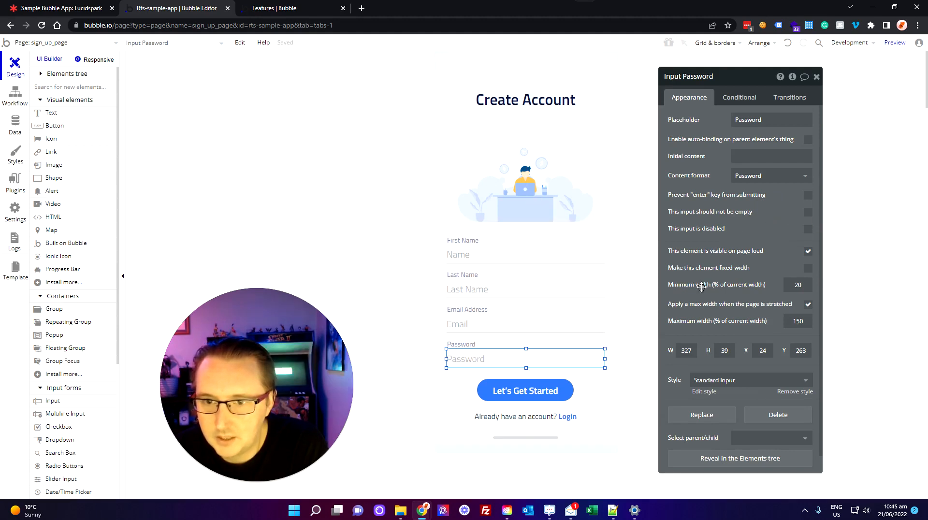
Set both the Password and Email inputs so that they should not be empty, and close the element properties
{"action": "left_click", "coordinate": [807, 213]}
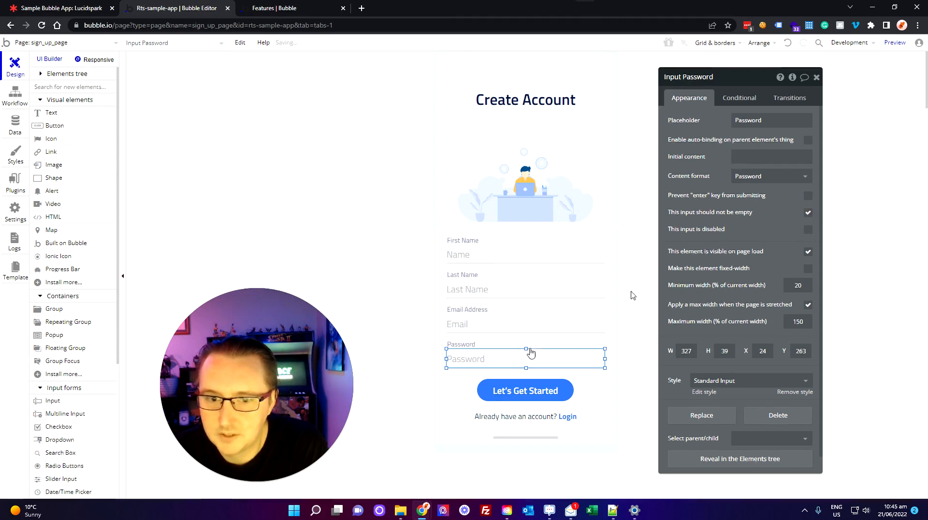
{"action": "left_click", "coordinate": [543, 327]}
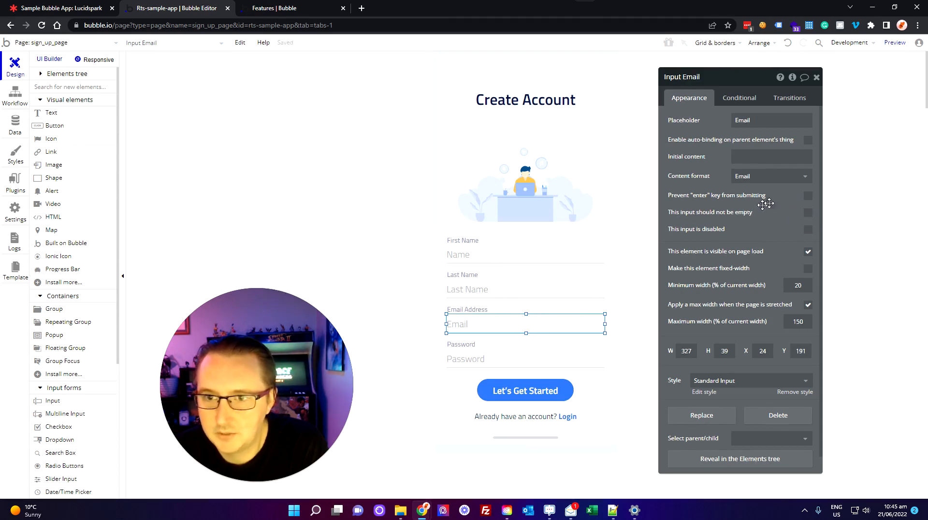
{"action": "left_click", "coordinate": [807, 213]}
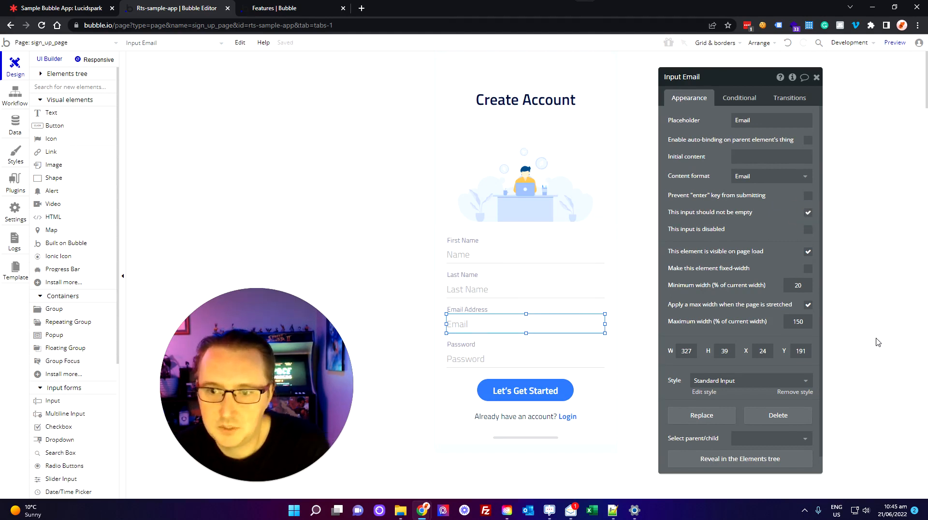
{"action": "left_click", "coordinate": [529, 254]}
{"action": "left_click", "coordinate": [536, 290]}
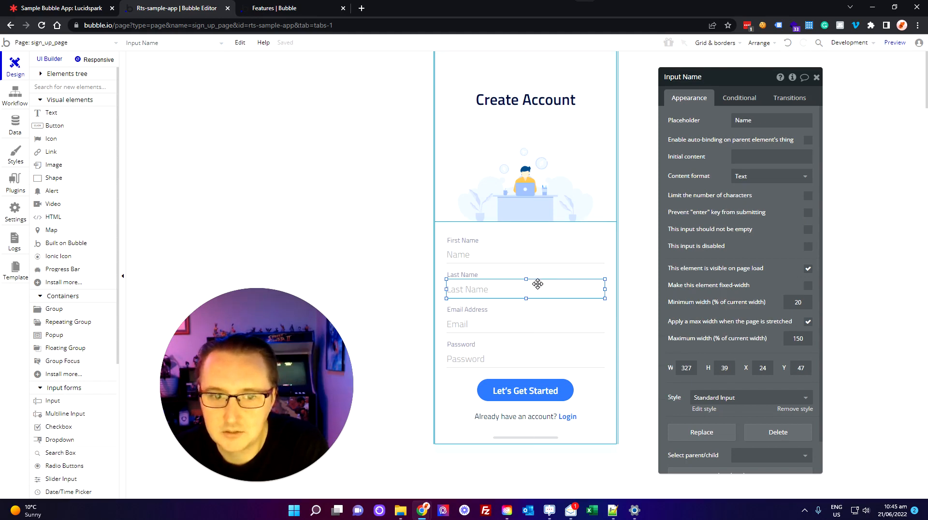
{"action": "left_click", "coordinate": [817, 77]}
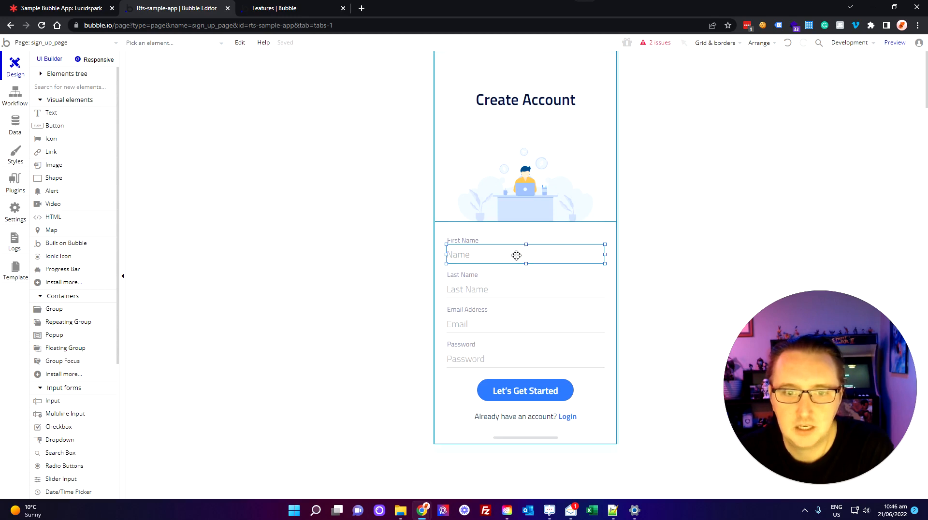
Rename the First Name input element to "Signup Input Name" and copy the "Signup" prefix
{"action": "double_click", "coordinate": [516, 255]}
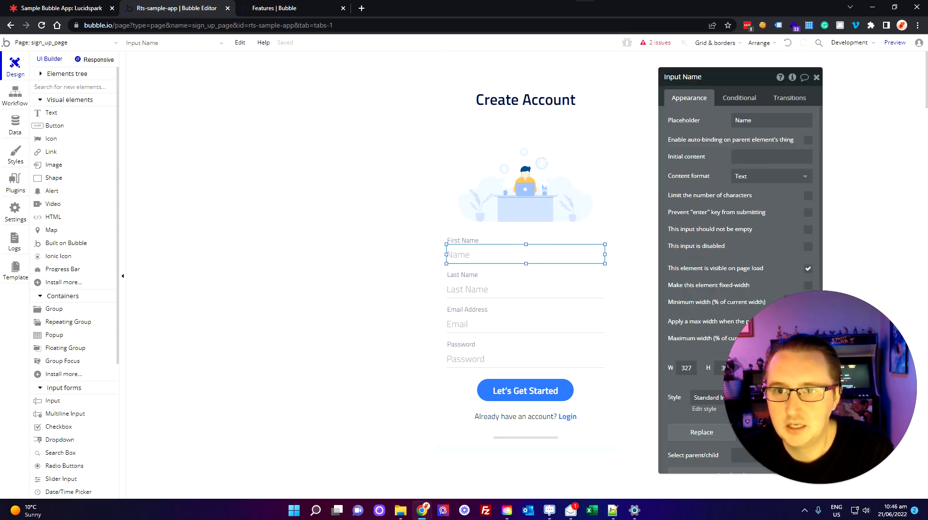
{"action": "type", "text": "Sign"}
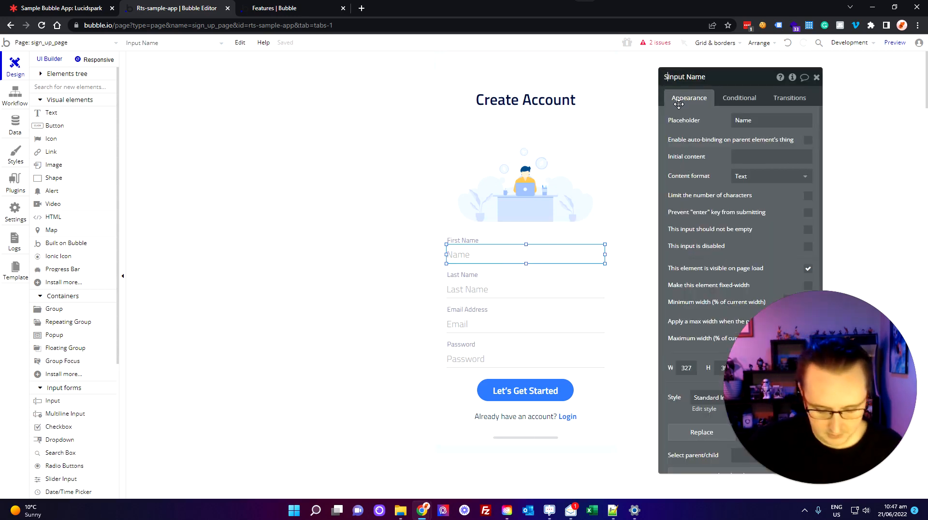
{"action": "type", "text": "up"}
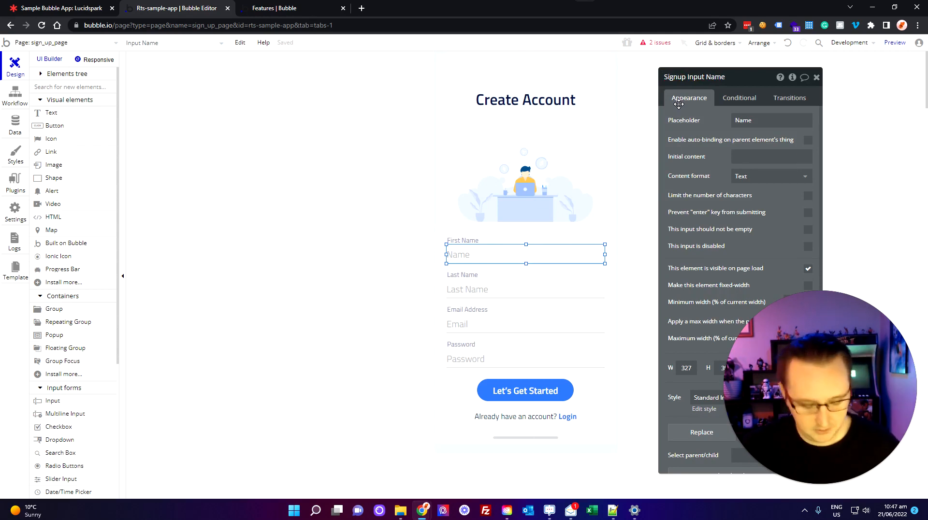
{"action": "key", "text": "ctrl+a"}
{"action": "key", "text": "Left"}
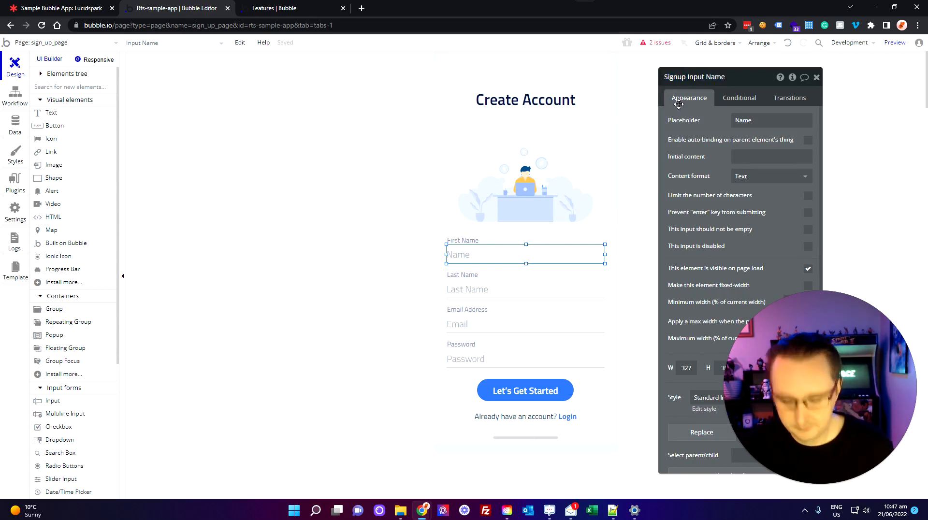
{"action": "key", "text": "shift+Right"}
{"action": "key", "text": "ctrl+c"}
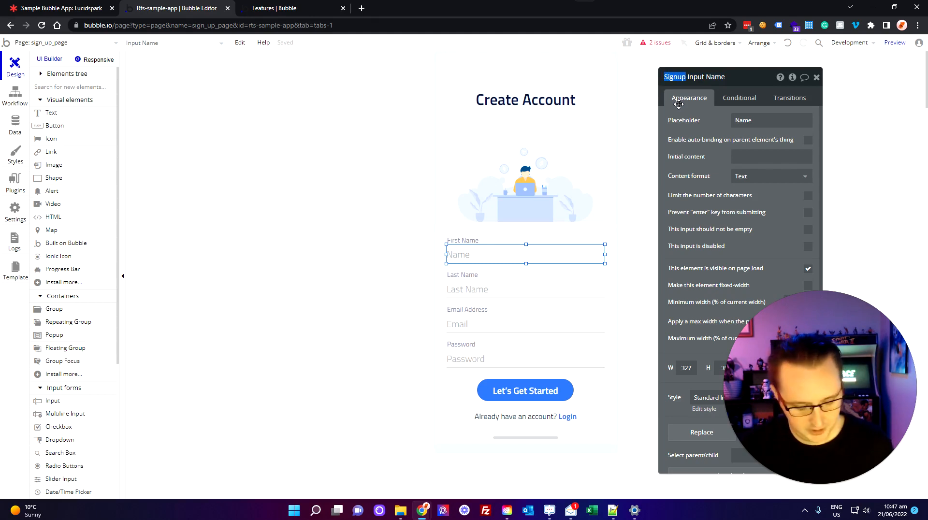
Paste the copied prefix to rename the Last Name and Email elements "Signup Input Last Name" and "Signup Input Email"
{"action": "left_click", "coordinate": [521, 291]}
{"action": "left_click", "coordinate": [665, 78]}
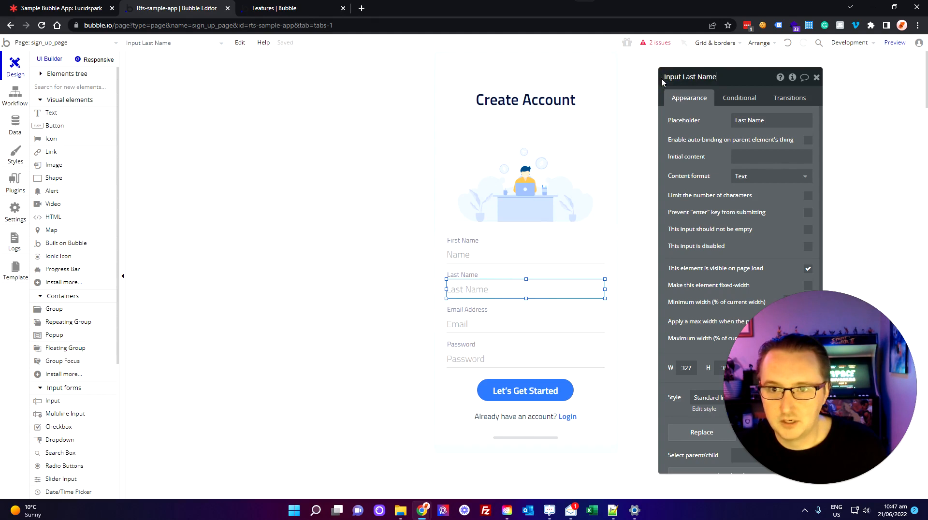
{"action": "key", "text": "ctrl+v"}
{"action": "left_click", "coordinate": [502, 325]}
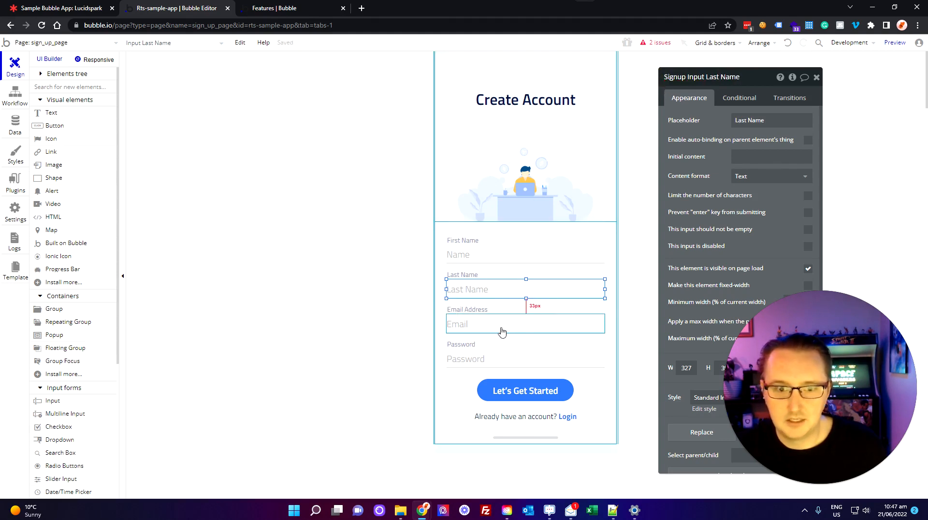
{"action": "left_click", "coordinate": [666, 77]}
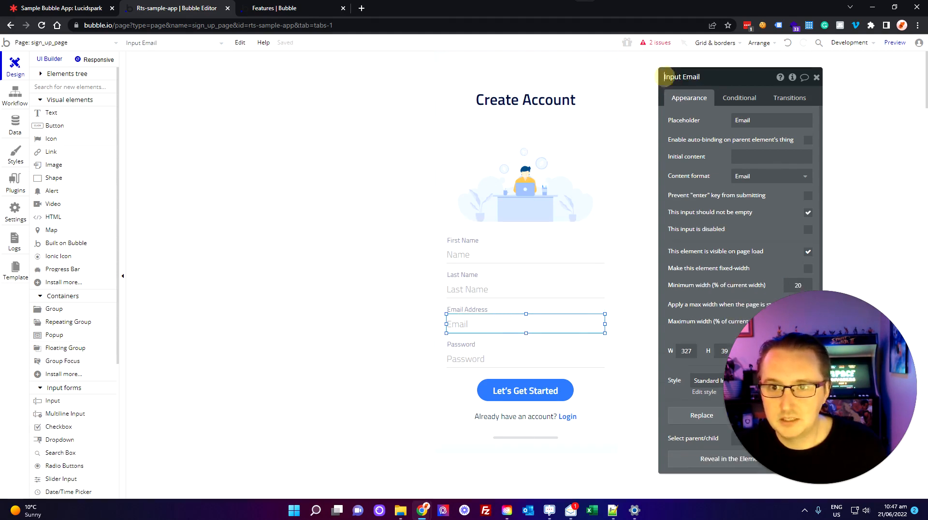
{"action": "key", "text": "ctrl+v"}
Rename the Password input element to "Signup Input Password" with the copied prefix and deselect it
{"action": "left_click", "coordinate": [536, 359]}
{"action": "left_click", "coordinate": [666, 77]}
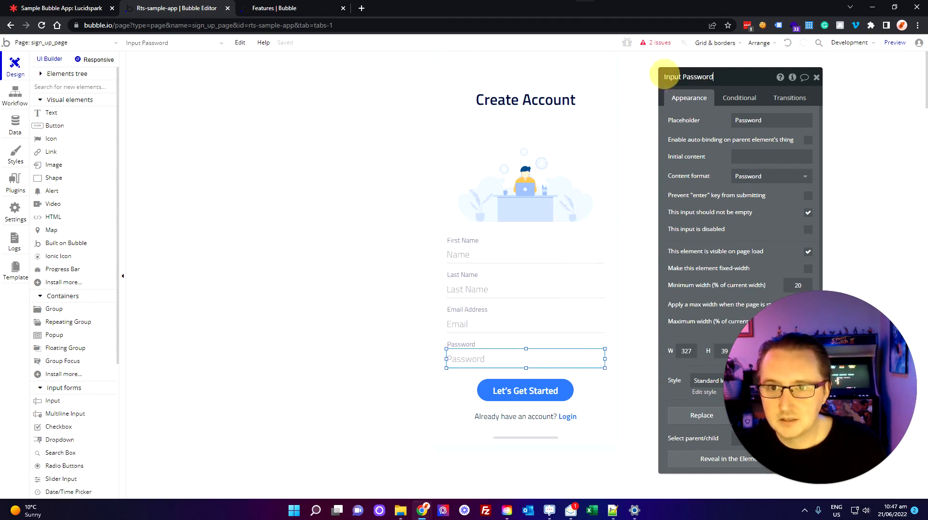
{"action": "left_click", "coordinate": [665, 77]}
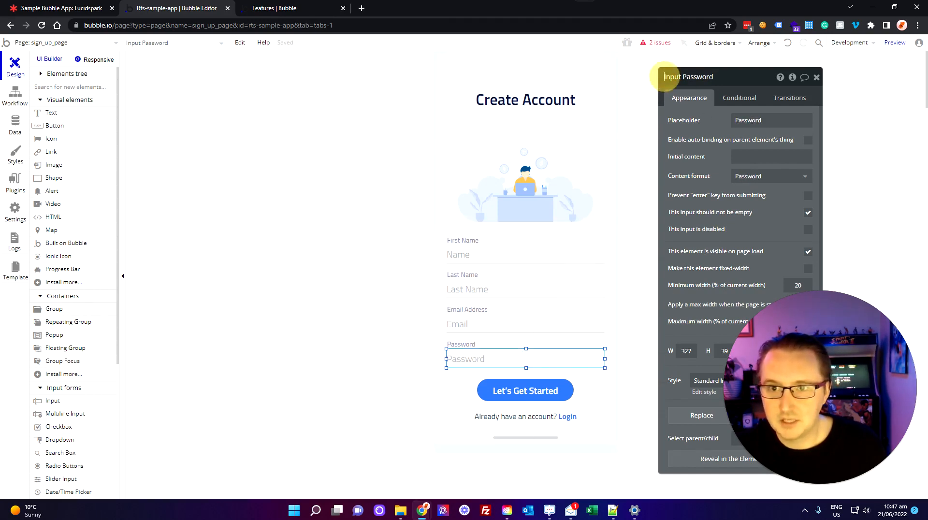
{"action": "key", "text": "ctrl+v"}
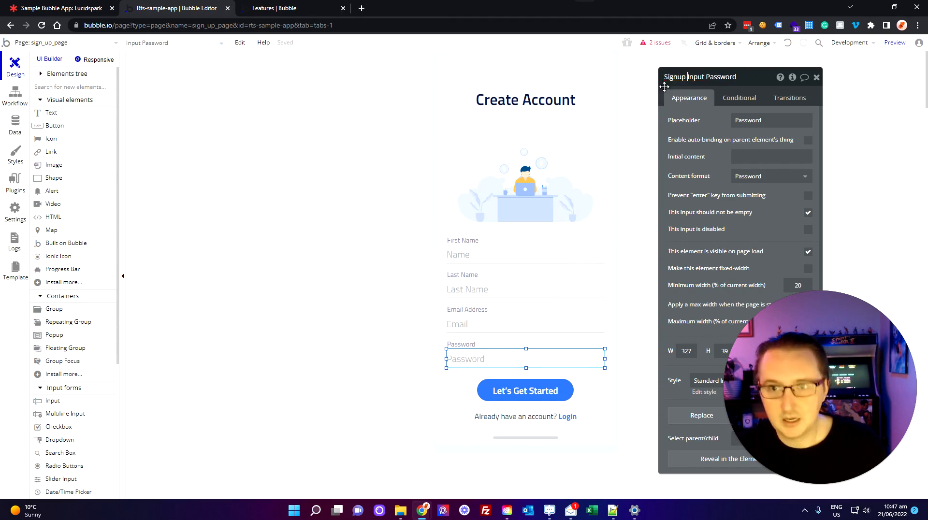
{"action": "left_click", "coordinate": [860, 234]}
{"action": "left_click", "coordinate": [472, 357]}
{"action": "left_click", "coordinate": [352, 299]}
{"action": "left_click", "coordinate": [390, 361]}
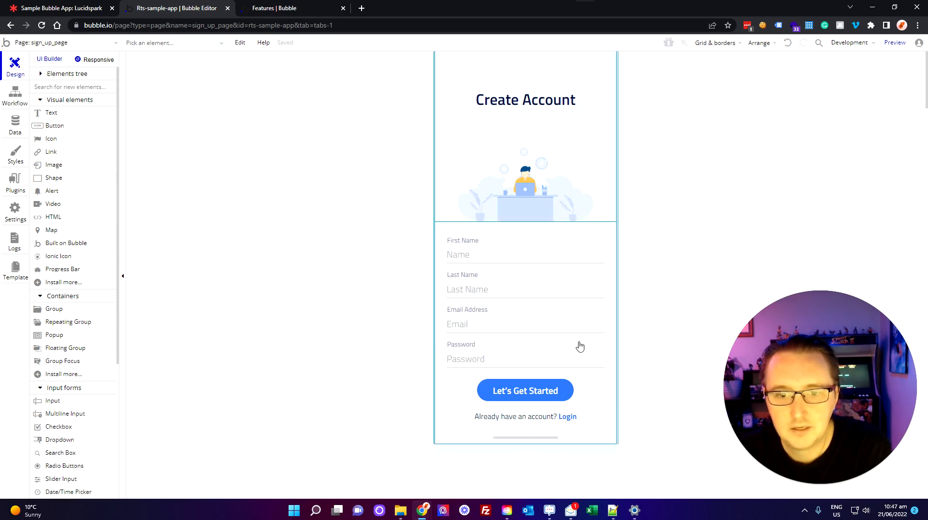
Start a workflow for the Let's Get Started button and add the Sign the user up action
{"action": "left_click", "coordinate": [538, 393]}
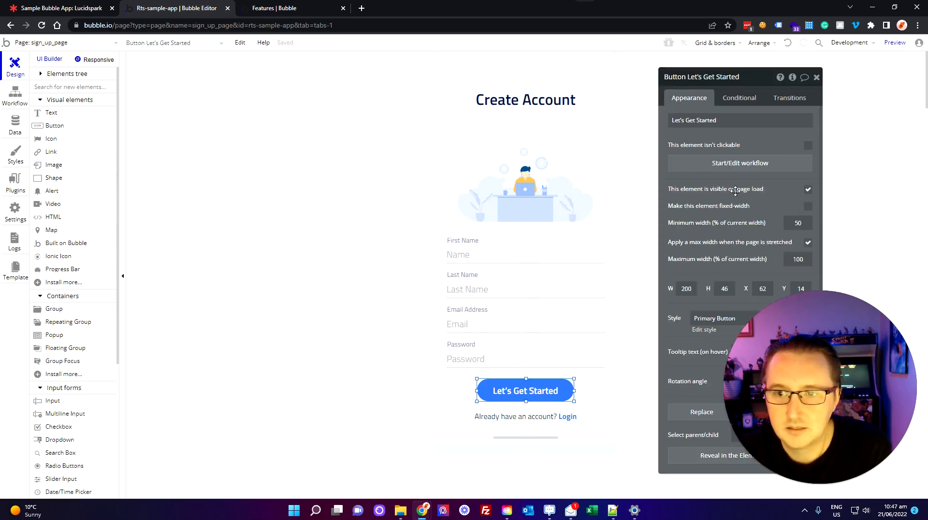
{"action": "left_click", "coordinate": [743, 164]}
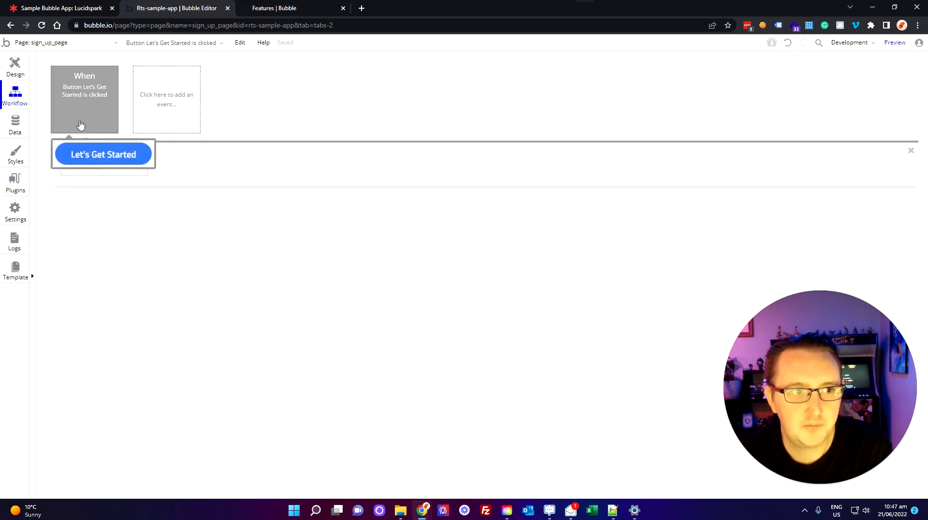
{"action": "left_click", "coordinate": [132, 173]}
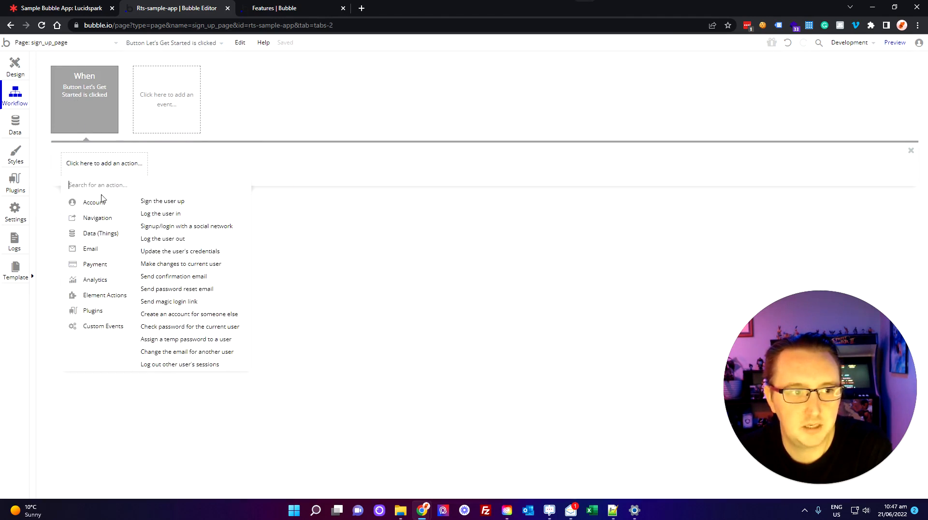
{"action": "left_click", "coordinate": [201, 203]}
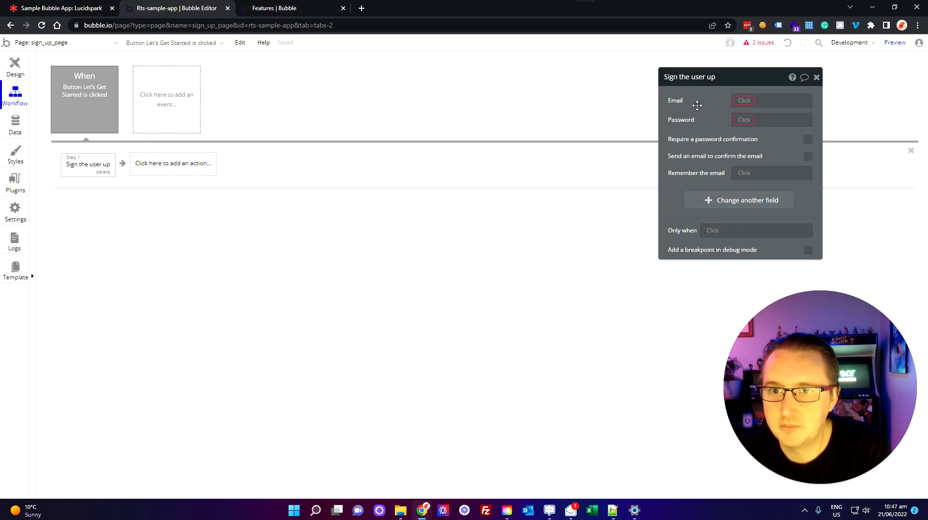
Set the Sign the user up action's Email to Signup Input Email's value and Password to Signup Input Password's value
{"action": "left_click", "coordinate": [743, 102]}
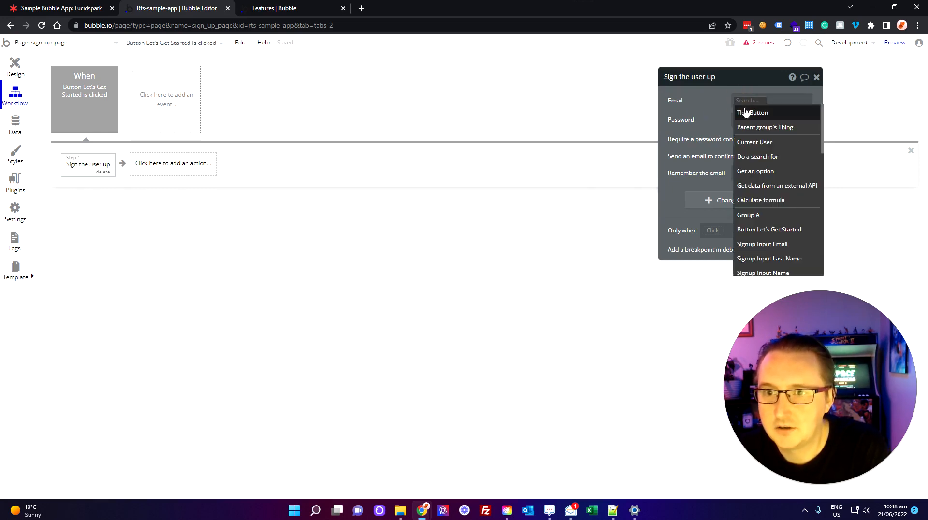
{"action": "scroll", "coordinate": [784, 183], "scroll_direction": "down", "scroll_amount": 1}
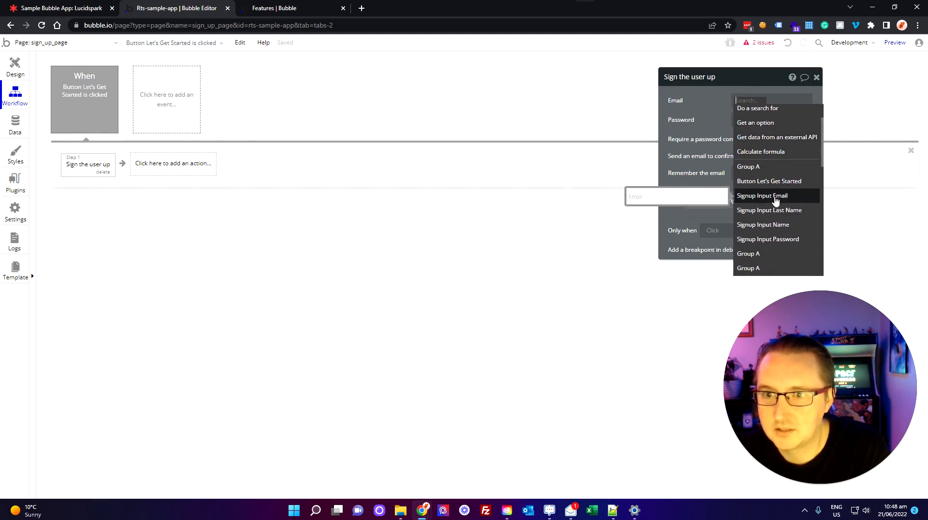
{"action": "left_click", "coordinate": [775, 198]}
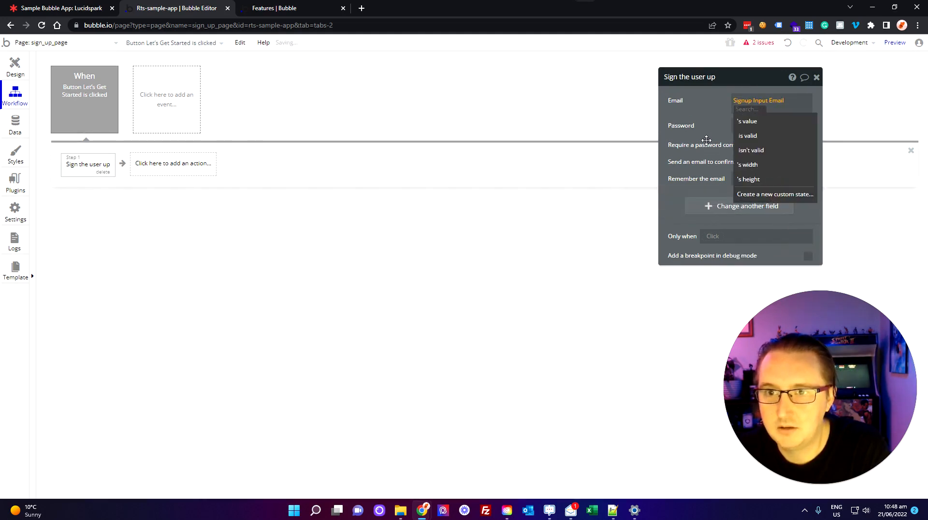
{"action": "left_click", "coordinate": [752, 124]}
{"action": "left_click", "coordinate": [743, 126]}
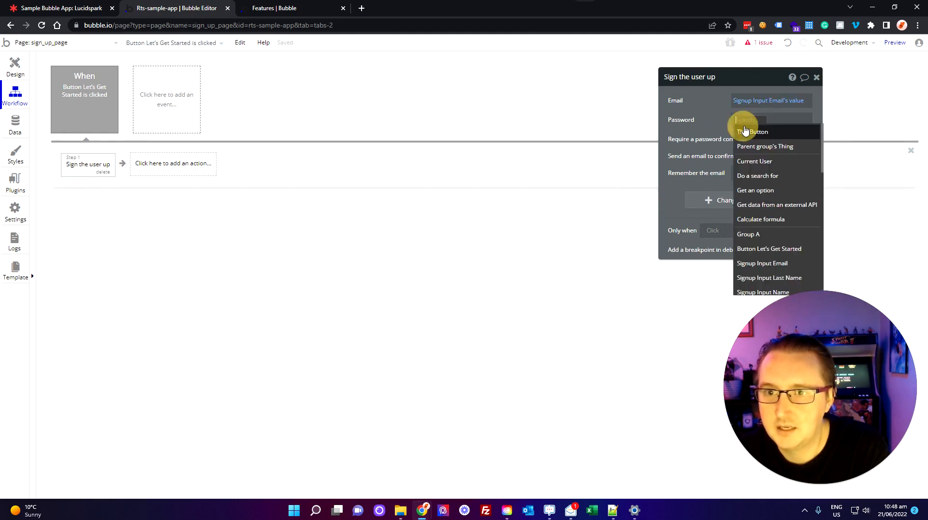
{"action": "scroll", "coordinate": [768, 231], "scroll_direction": "down", "scroll_amount": 1}
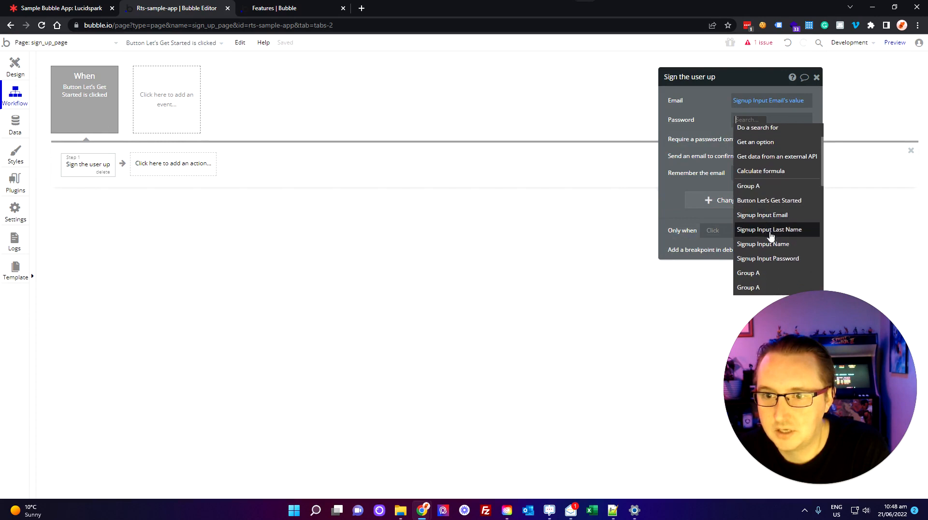
{"action": "left_click", "coordinate": [765, 259]}
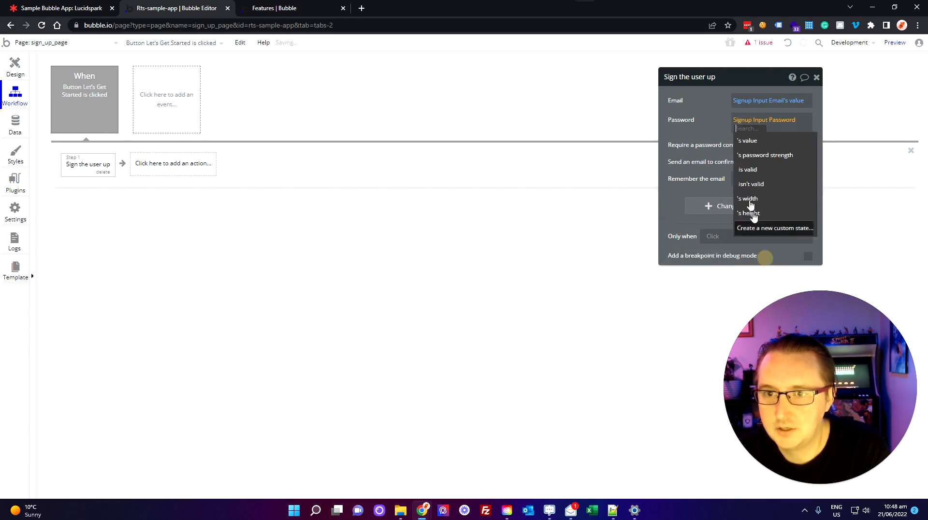
{"action": "left_click", "coordinate": [752, 142]}
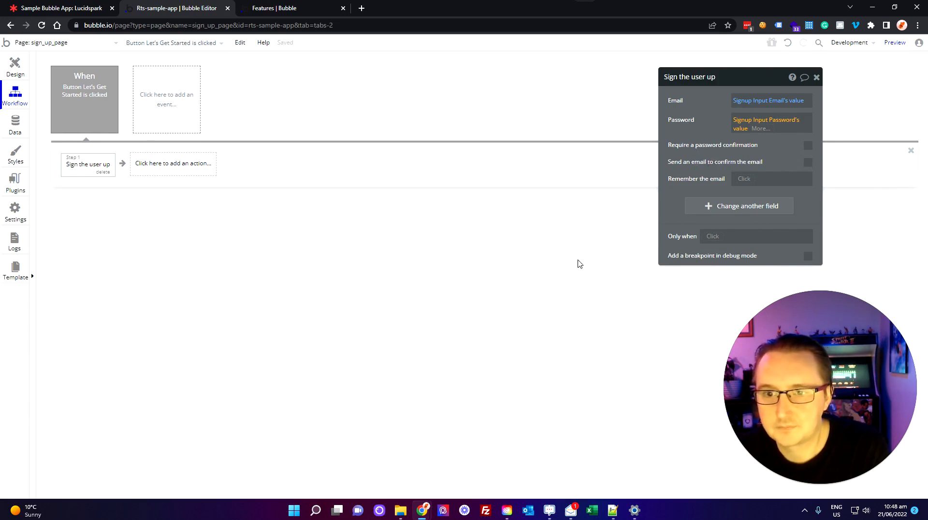
{"action": "left_click", "coordinate": [817, 79]}
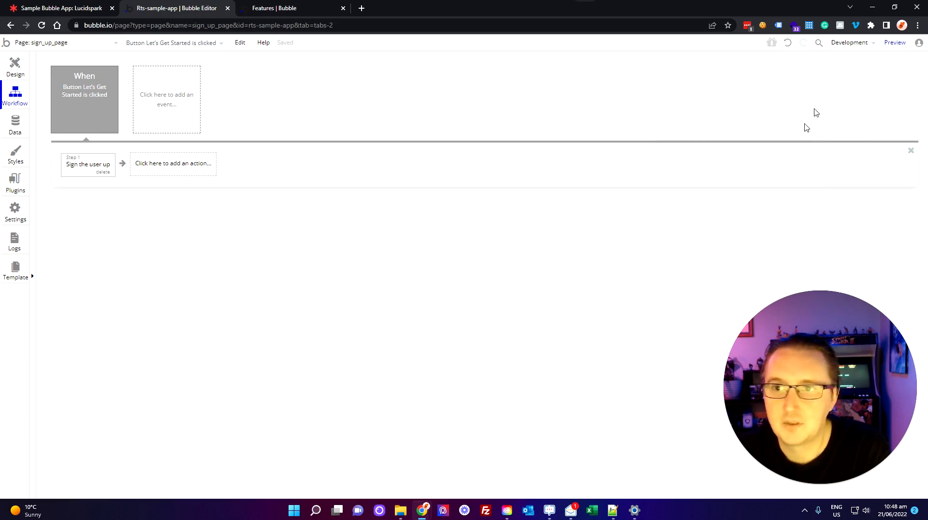
Preview the sign-up page and fill in the test user's first name, last name, email address and password
{"action": "mouse_move", "coordinate": [889, 49]}
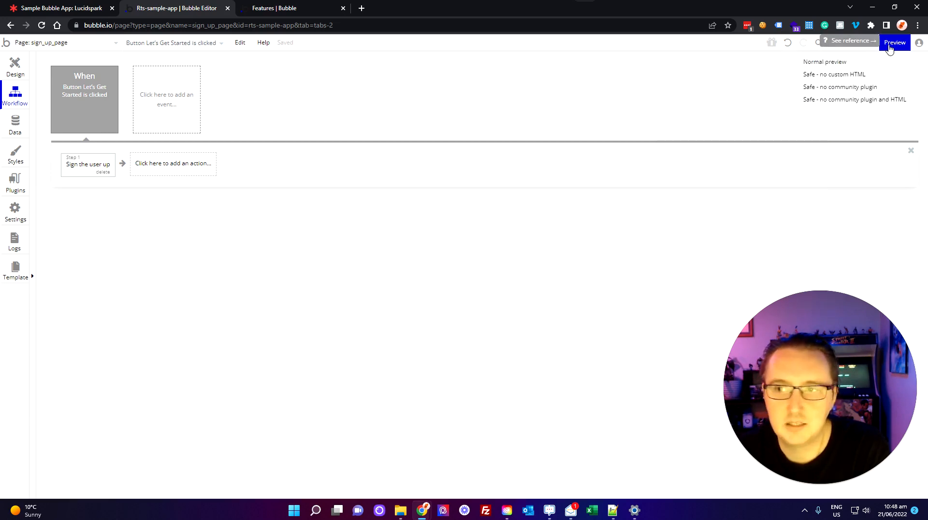
{"action": "left_click", "coordinate": [894, 42]}
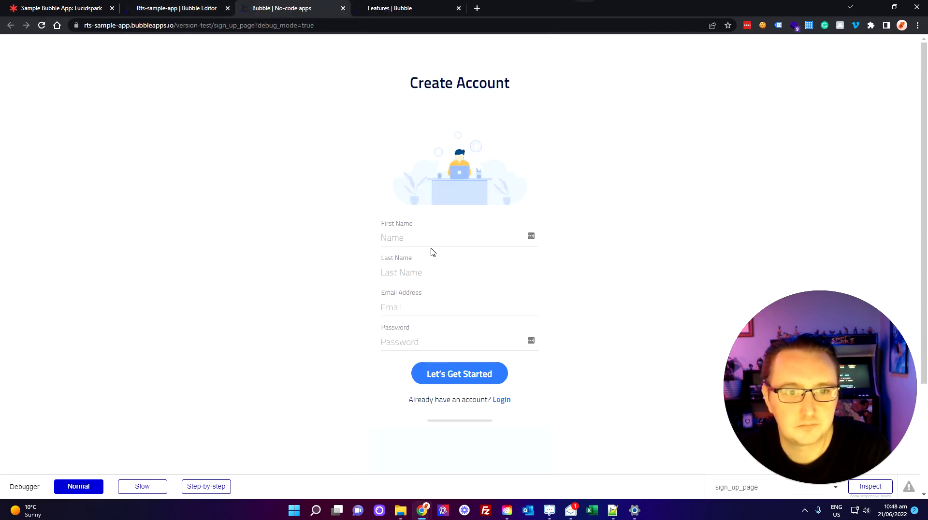
{"action": "left_click", "coordinate": [408, 238]}
{"action": "type", "text": "Charles"}
{"action": "key", "text": "Tab"}
{"action": "type", "text": "Test"}
{"action": "key", "text": "Tab"}
{"action": "type", "text": "test@"}
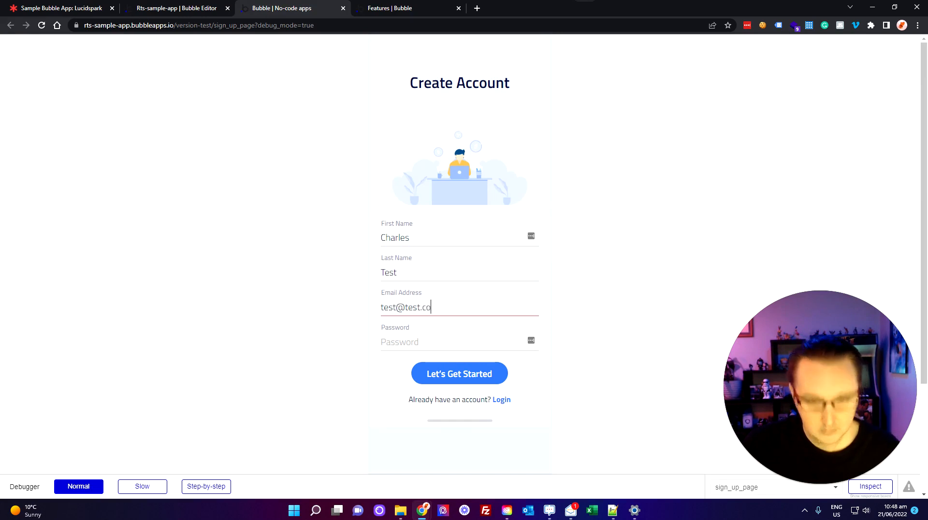
{"action": "key", "text": "Tab"}
{"action": "type", "text": "t"}
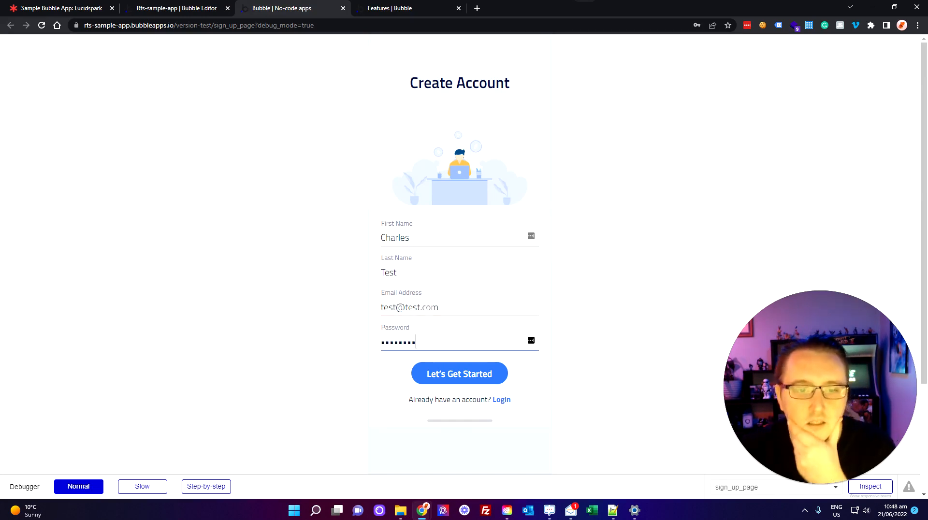
Submit the sign-up form with Let's Get Started, decline saving the login to LastPass, and close the preview
{"action": "left_click", "coordinate": [467, 374]}
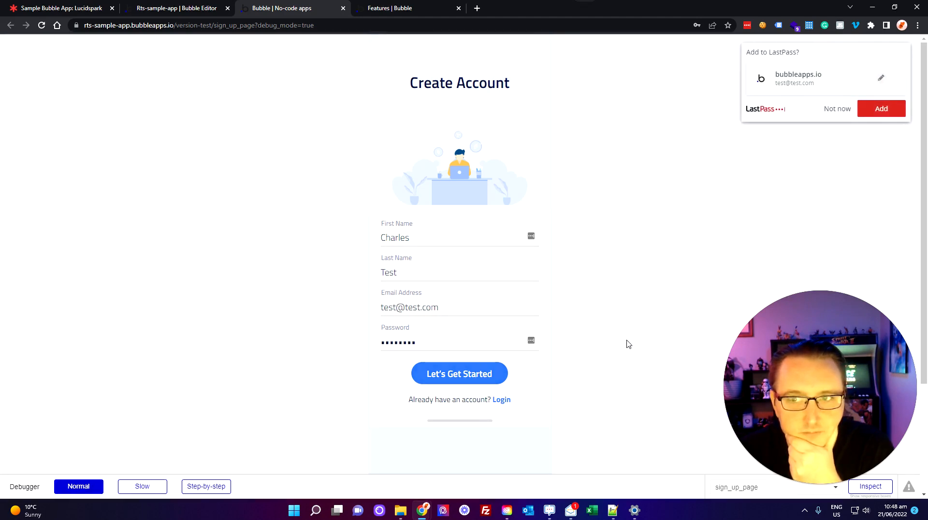
{"action": "left_click", "coordinate": [831, 112]}
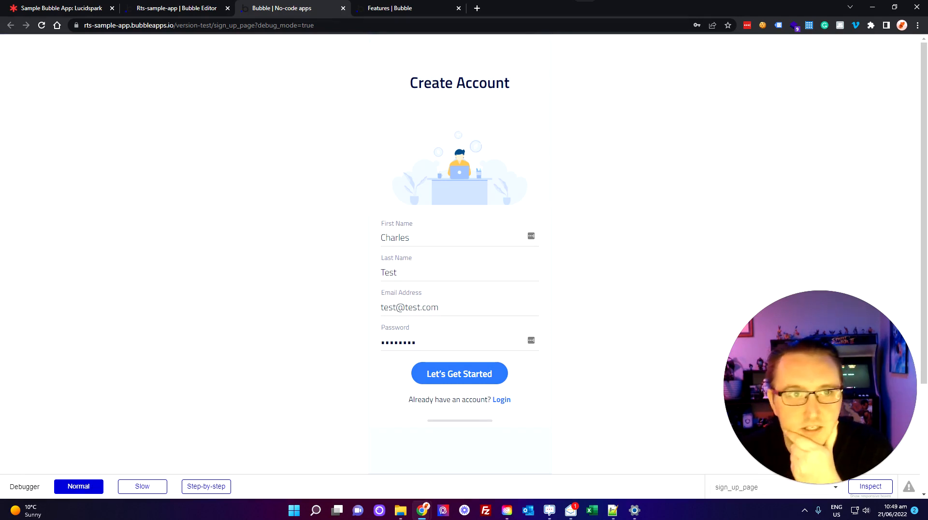
{"action": "left_click", "coordinate": [344, 8]}
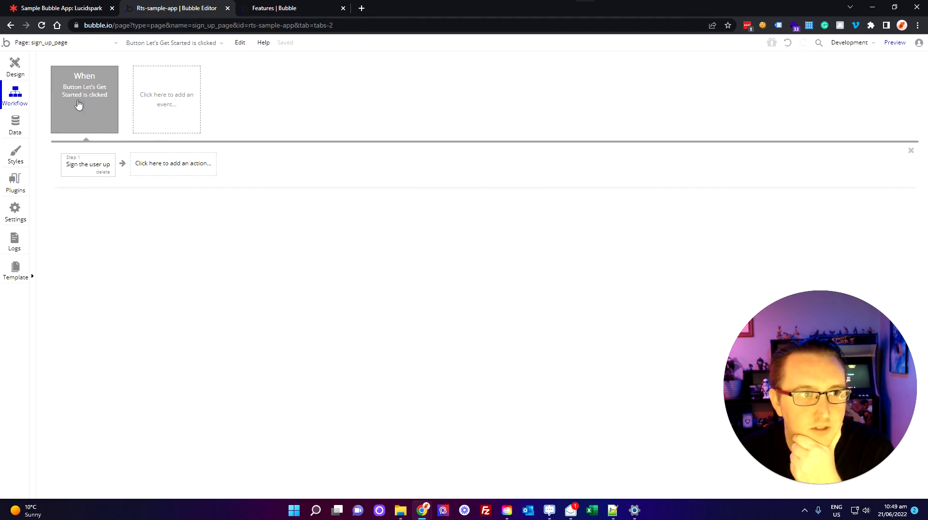
Check the All Users entries in the app's database for the test account, and return to the page design
{"action": "left_click", "coordinate": [15, 131]}
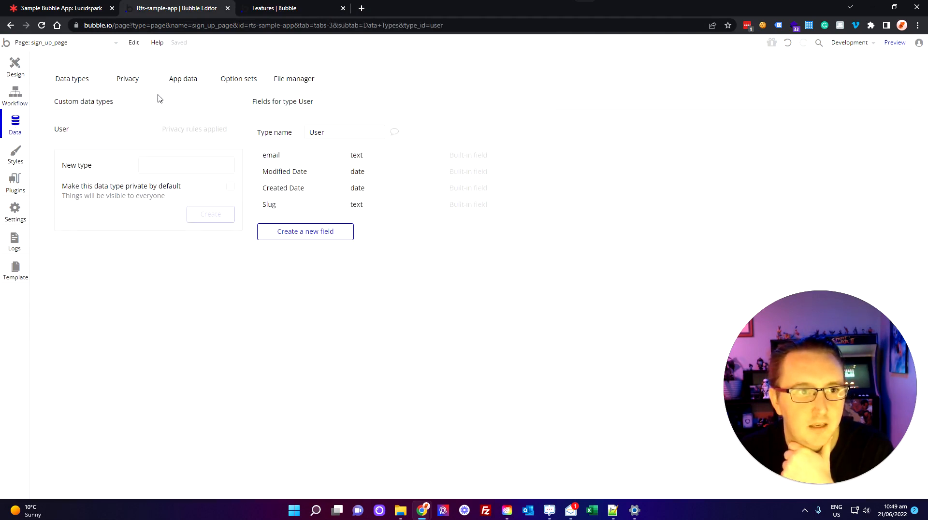
{"action": "left_click", "coordinate": [186, 81]}
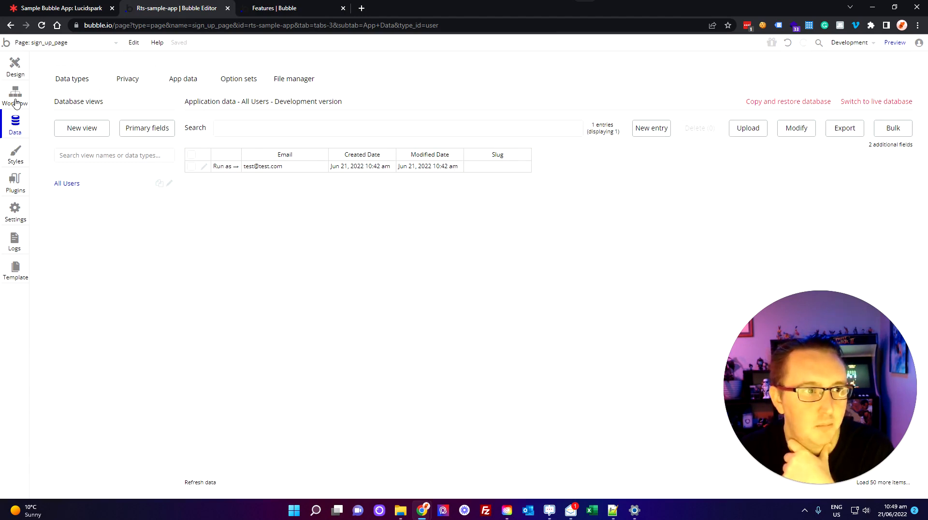
{"action": "left_click", "coordinate": [18, 76]}
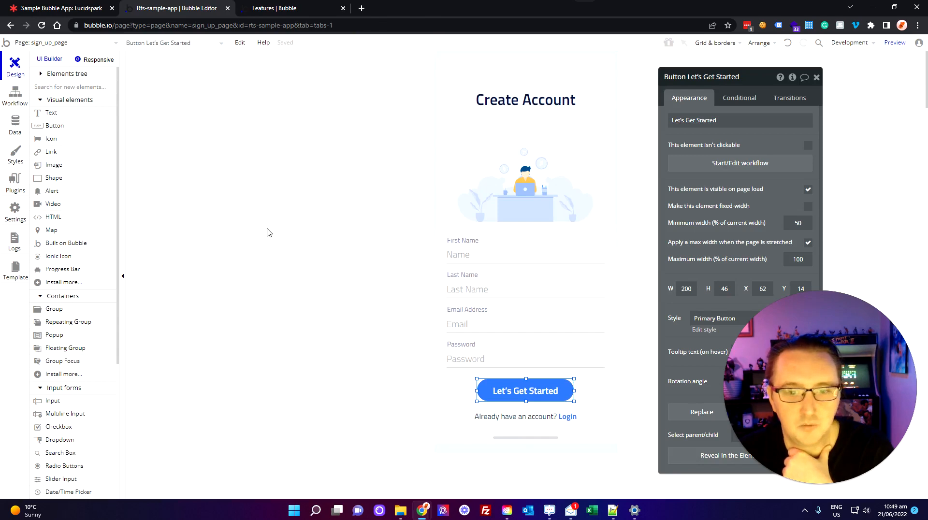
Add a Log the user in action after the sign-up action in the Let's Get Started button's workflow
{"action": "left_click", "coordinate": [723, 168]}
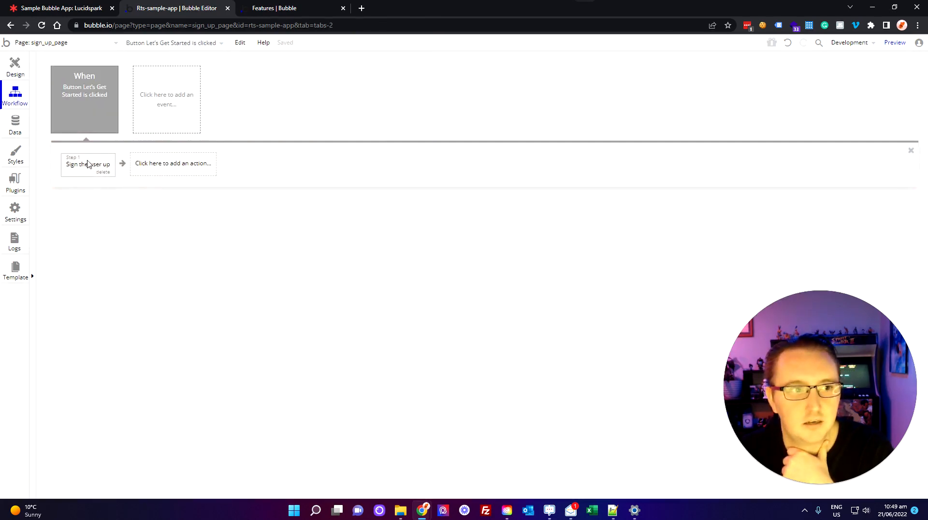
{"action": "left_click", "coordinate": [177, 165]}
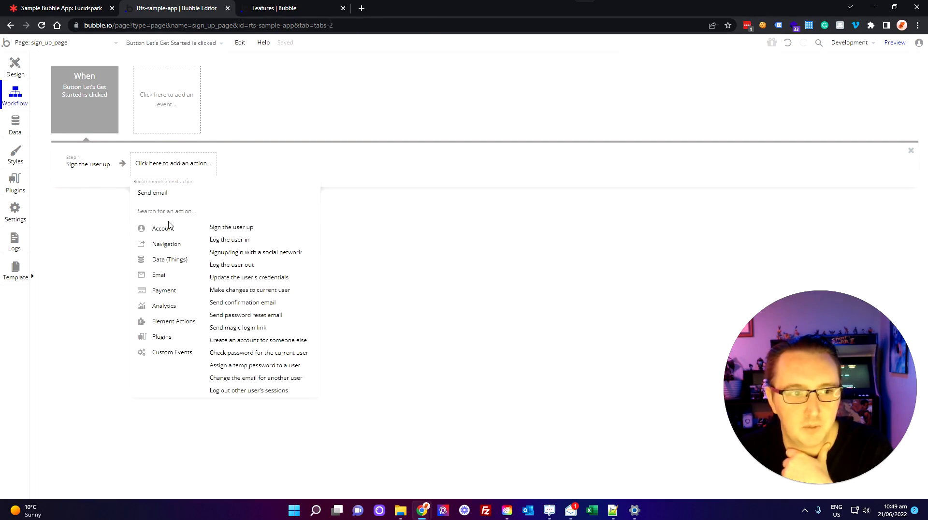
{"action": "left_click", "coordinate": [236, 242]}
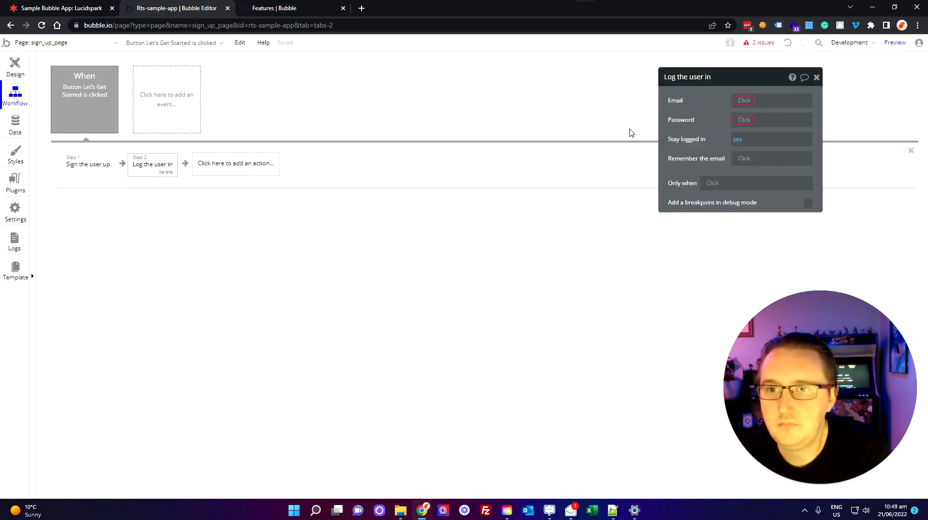
Set the Log the user in action's Email to Signup Input Email's value and Password to Signup Input Password's value
{"action": "left_click", "coordinate": [747, 100]}
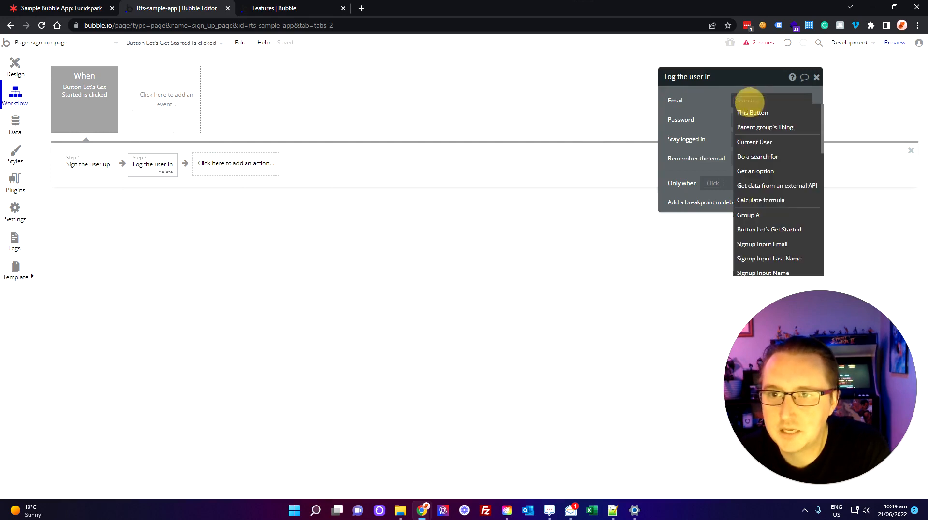
{"action": "left_click", "coordinate": [771, 244]}
{"action": "left_click", "coordinate": [743, 127]}
{"action": "left_click", "coordinate": [741, 128]}
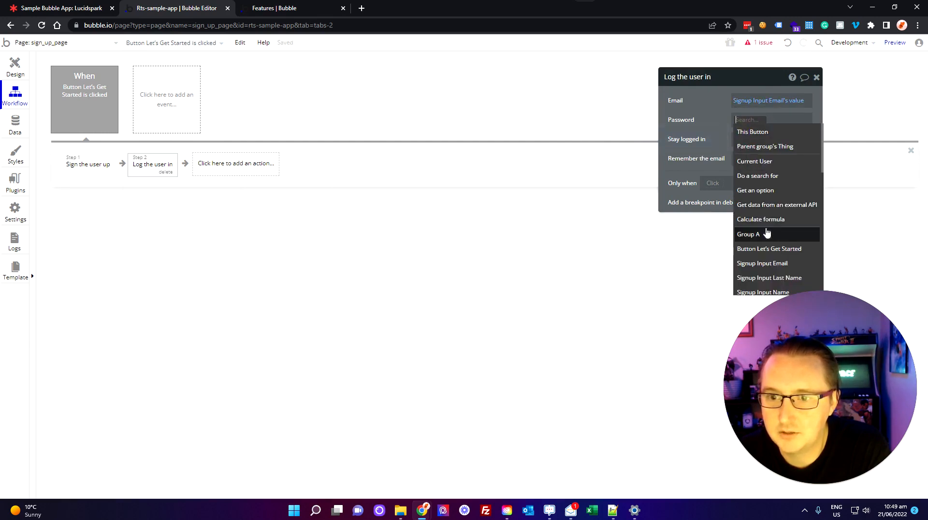
{"action": "left_click", "coordinate": [764, 258]}
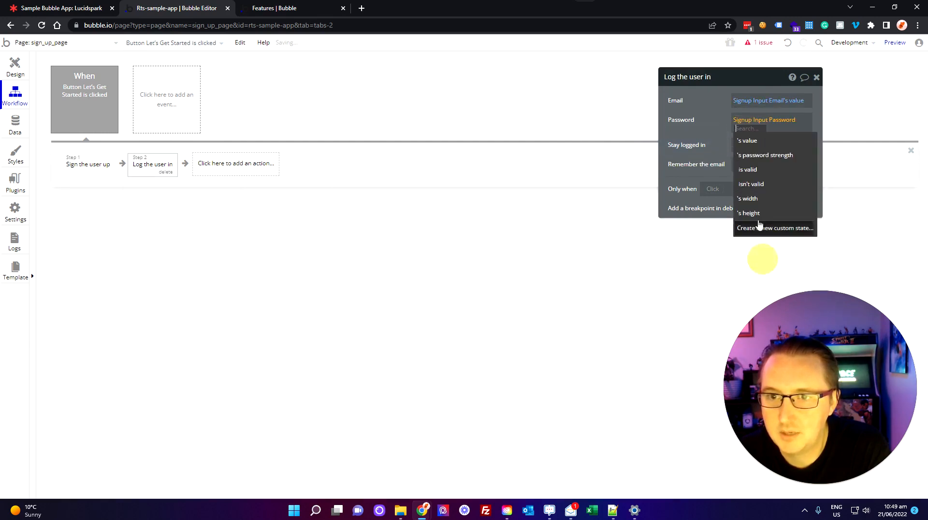
{"action": "left_click", "coordinate": [755, 143]}
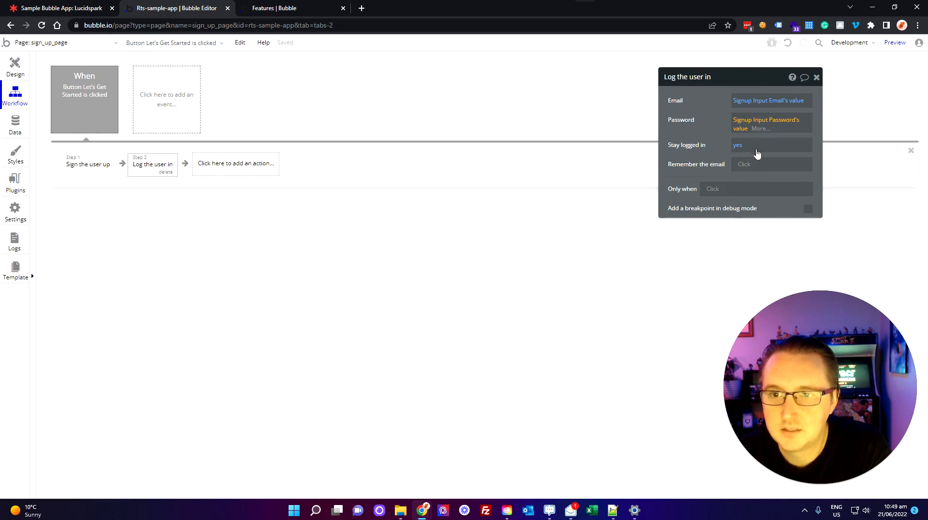
Set Remember the email to "yes" for the Log the user in action and close its properties
{"action": "left_click", "coordinate": [755, 164]}
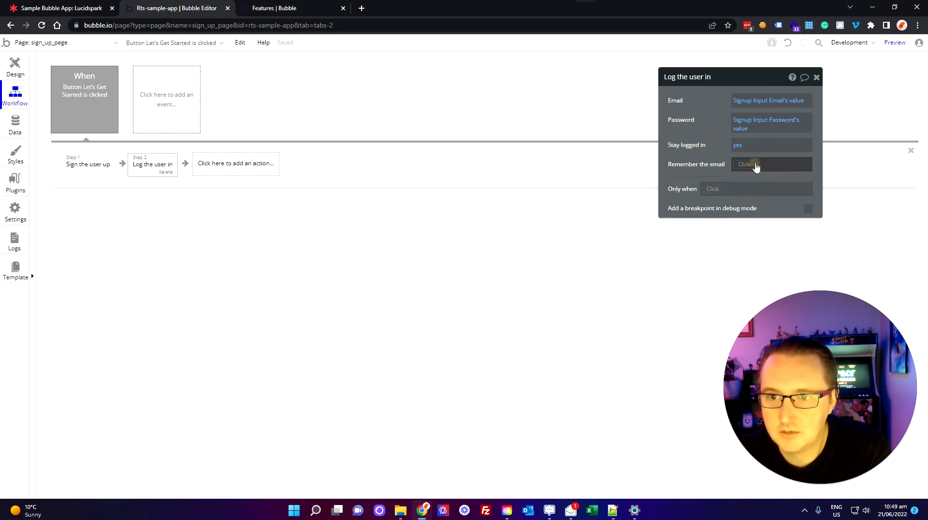
{"action": "left_click", "coordinate": [749, 189]}
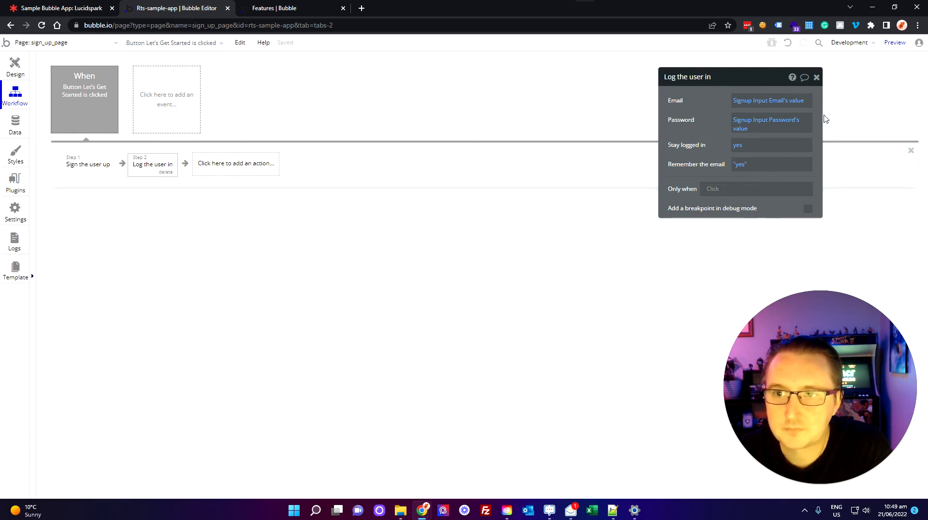
{"action": "left_click", "coordinate": [817, 77]}
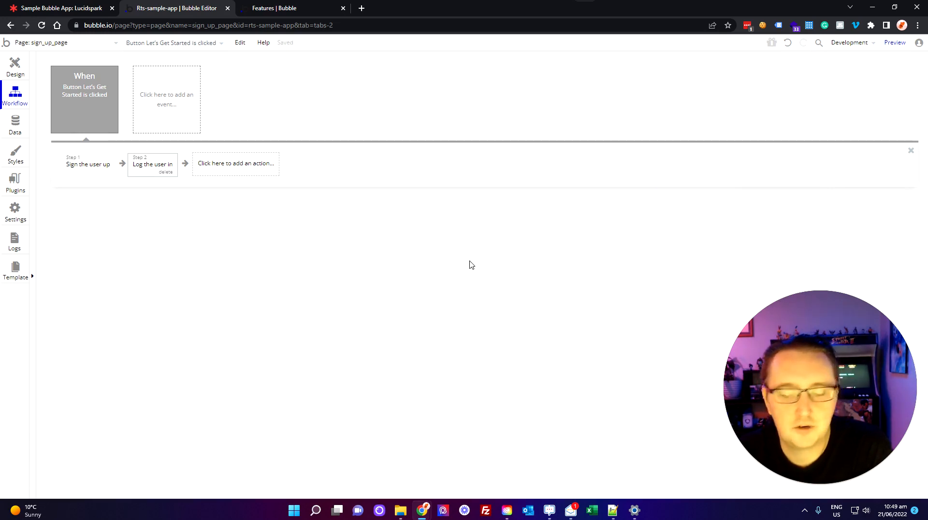
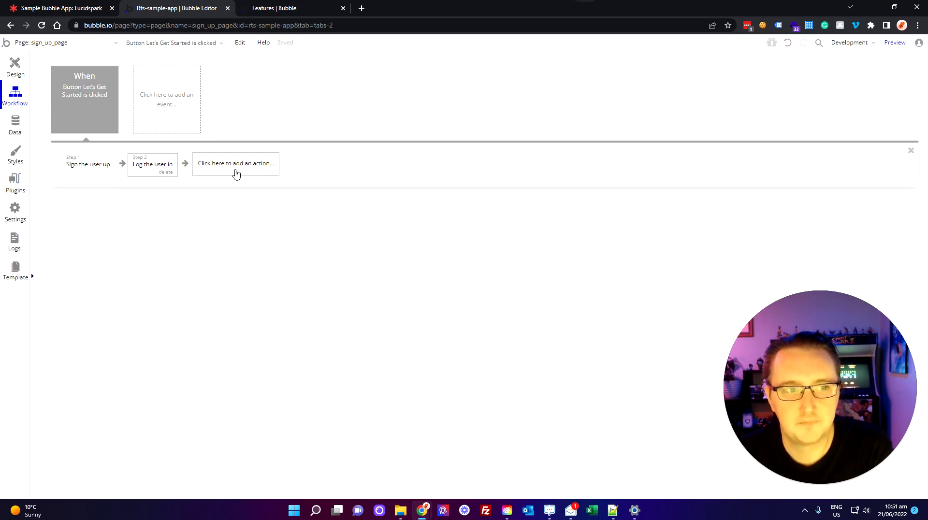
Add a Go to page action with destination buy_now after the login step in the Let's Get Started button's workflow
{"action": "left_click", "coordinate": [253, 170]}
{"action": "mouse_move", "coordinate": [241, 221]}
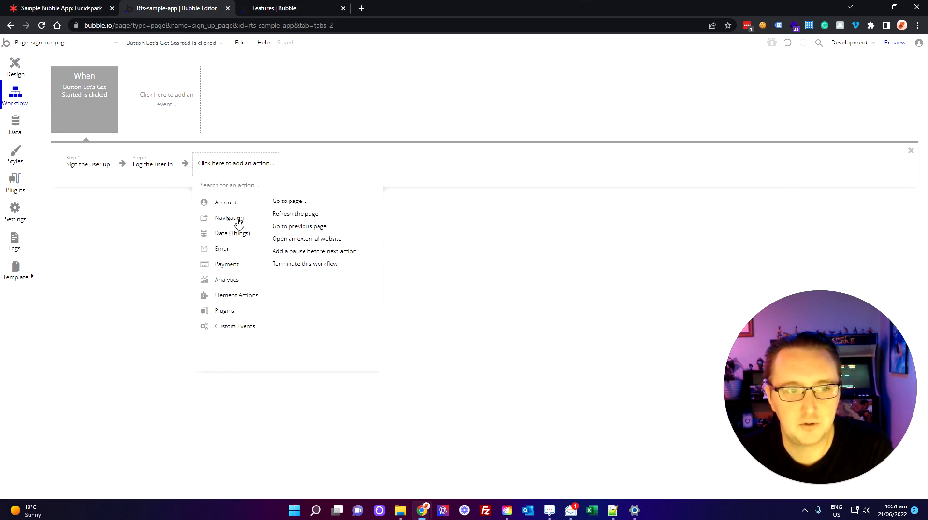
{"action": "left_click", "coordinate": [302, 202]}
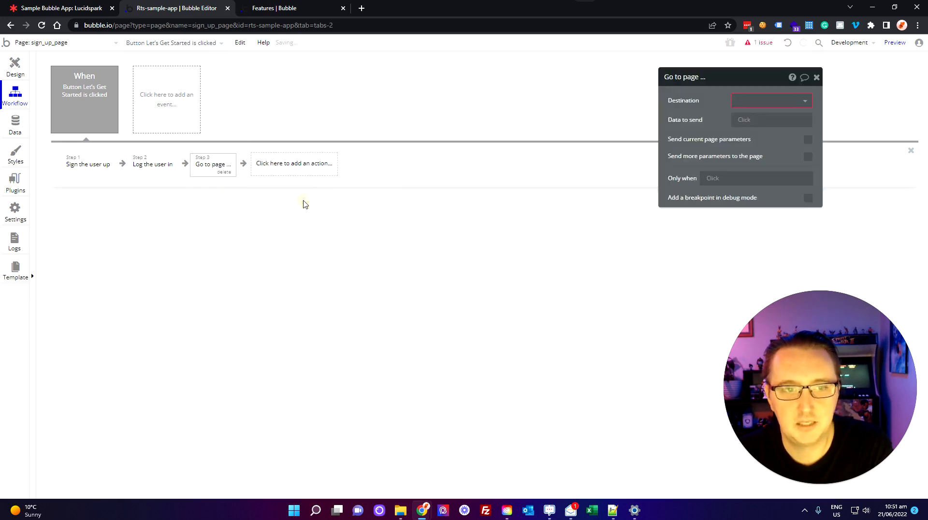
{"action": "left_click", "coordinate": [804, 101]}
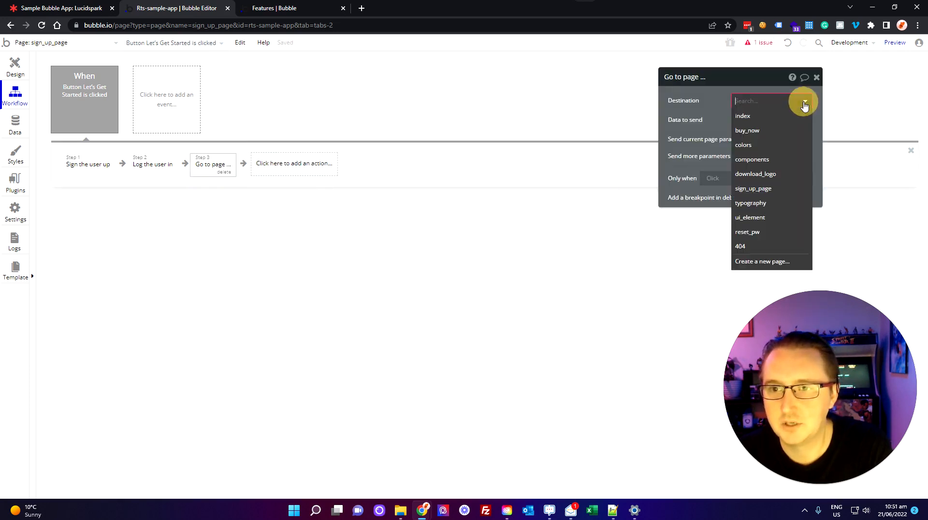
{"action": "left_click", "coordinate": [770, 131]}
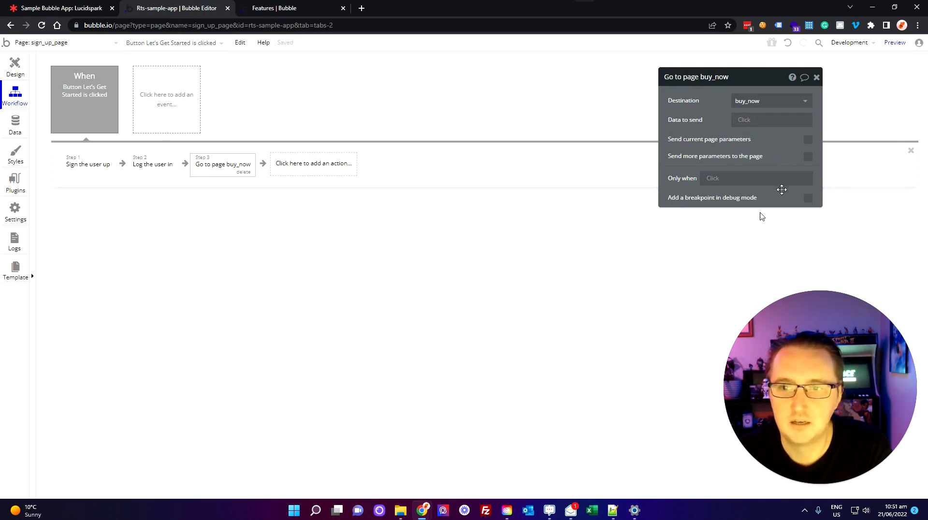
{"action": "left_click", "coordinate": [816, 78]}
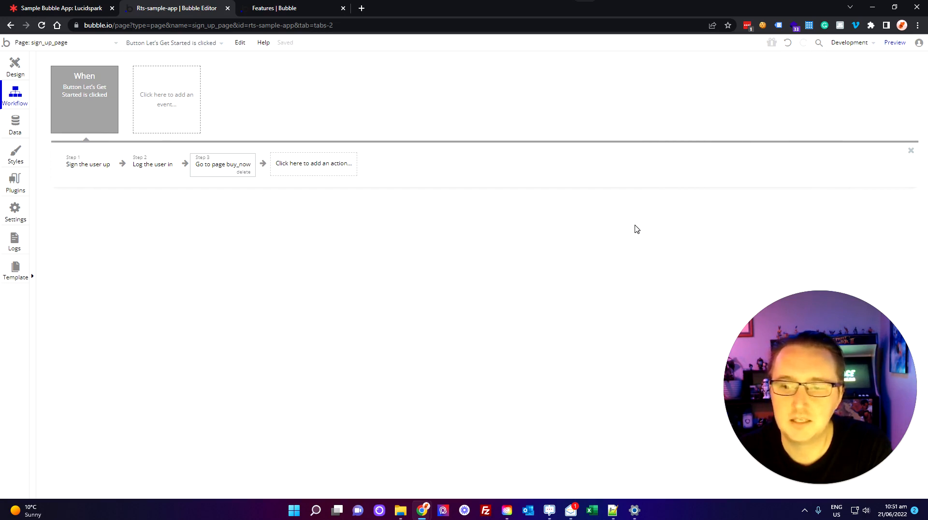
Preview the sign-up page and fill in the test user's first name, last name, email address and password
{"action": "mouse_move", "coordinate": [895, 46]}
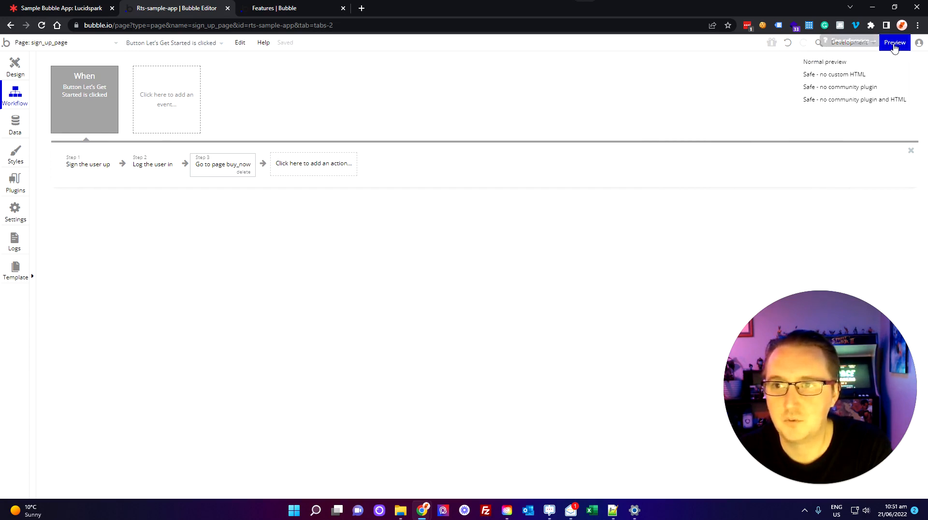
{"action": "left_click", "coordinate": [894, 44]}
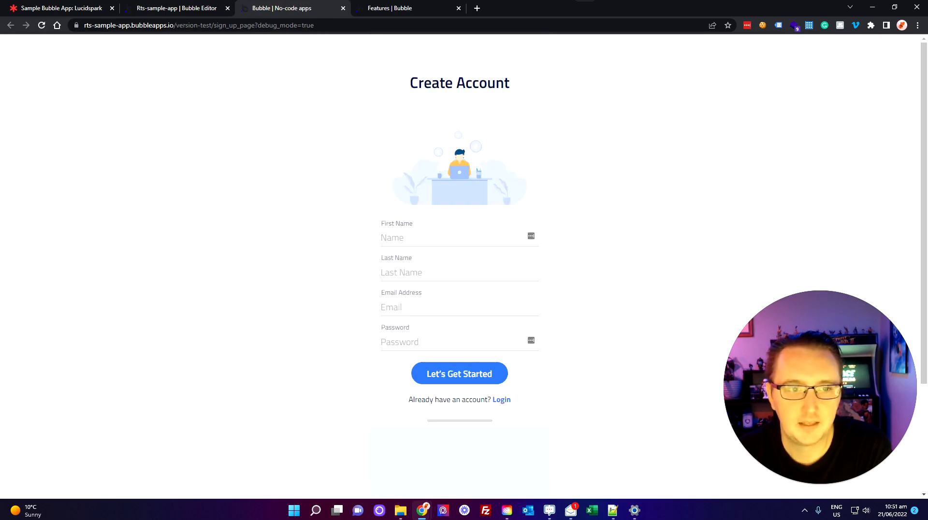
{"action": "left_click", "coordinate": [425, 236]}
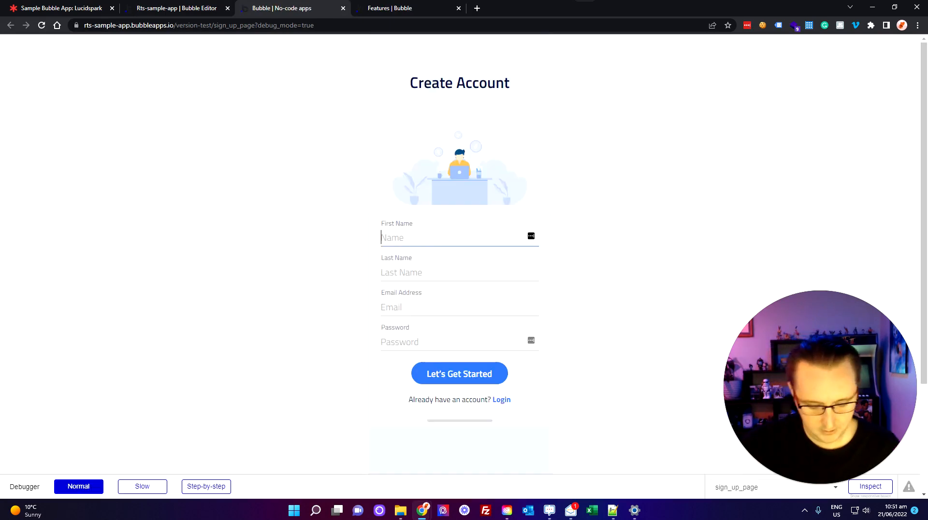
{"action": "type", "text": "Charles"}
{"action": "key", "text": "Tab"}
{"action": "type", "text": "hflkh"}
{"action": "key", "text": "Tab"}
{"action": "type", "text": "jkhsd@kjhasd"}
{"action": "key", "text": "Tab"}
{"action": "type", "text": "•••••••"}
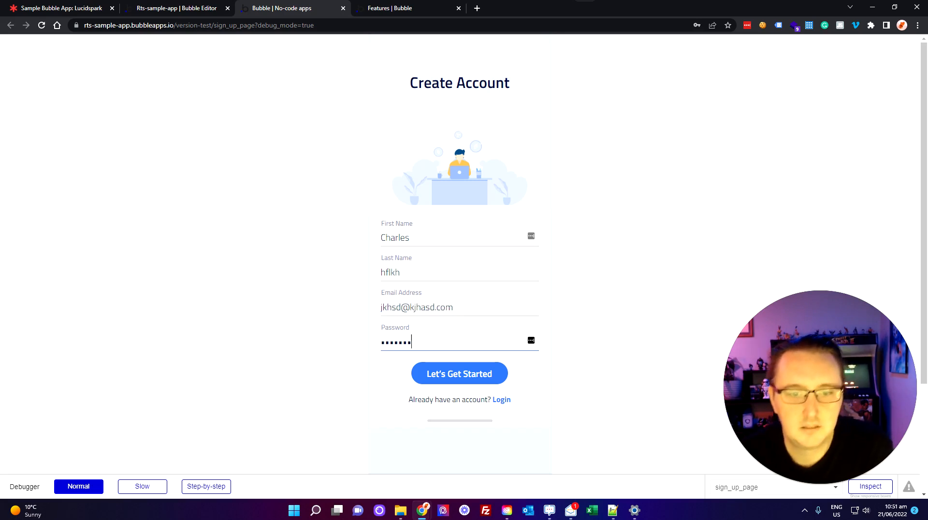
Submit the sign-up form, decline saving the password in the browser, and close the preview
{"action": "left_click", "coordinate": [482, 373]}
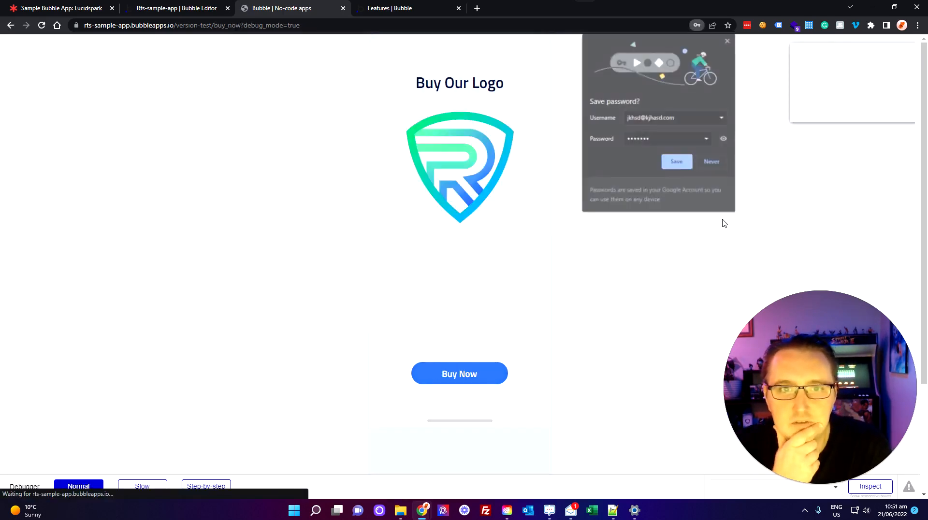
{"action": "left_click", "coordinate": [716, 163]}
{"action": "left_click", "coordinate": [840, 109]}
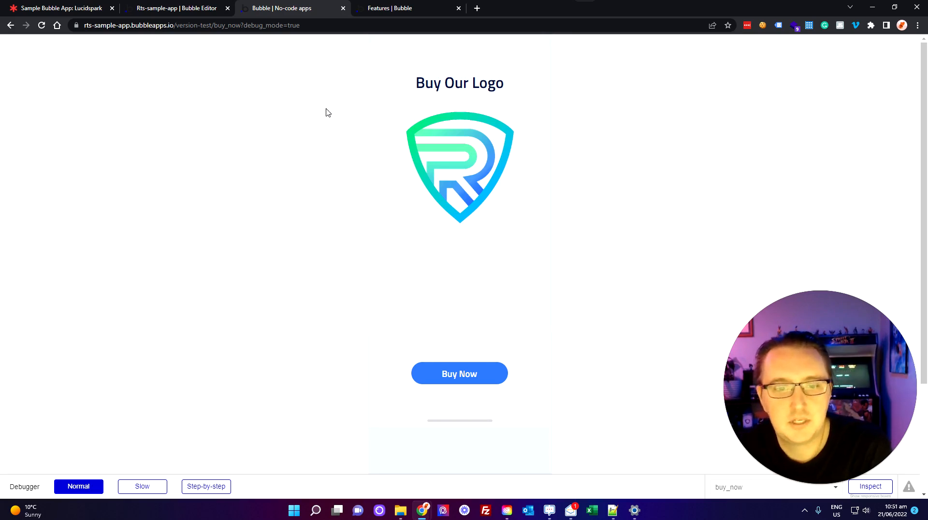
{"action": "left_click", "coordinate": [342, 9]}
Open the index page in the designer and open the Login button's workflow
{"action": "left_click", "coordinate": [17, 71]}
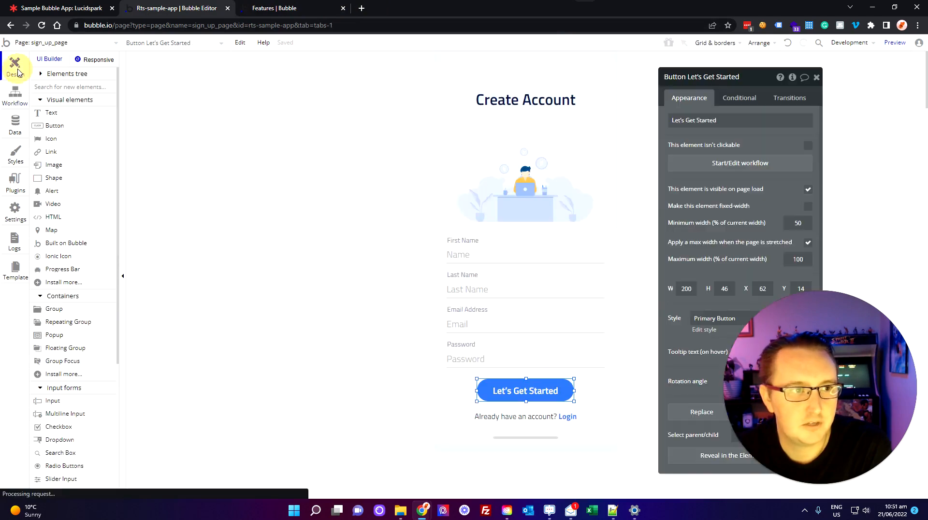
{"action": "left_click", "coordinate": [62, 41]}
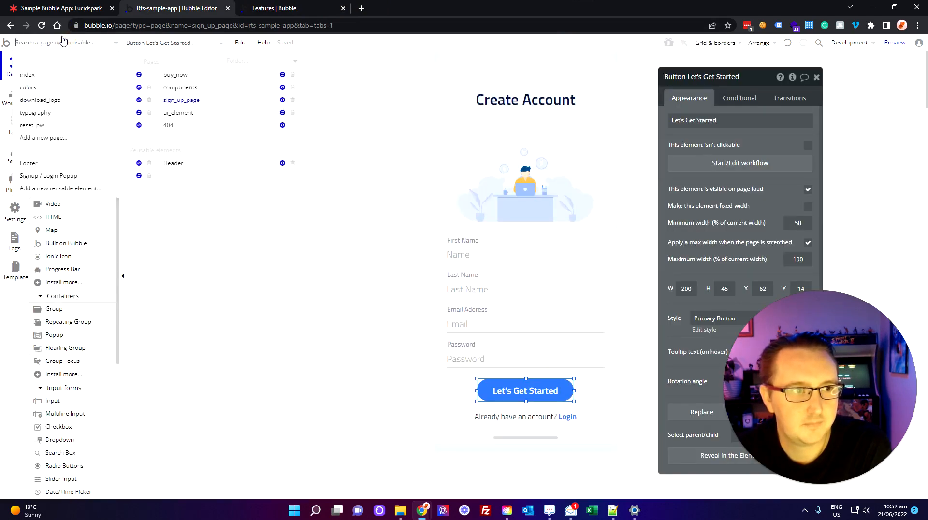
{"action": "left_click", "coordinate": [64, 81]}
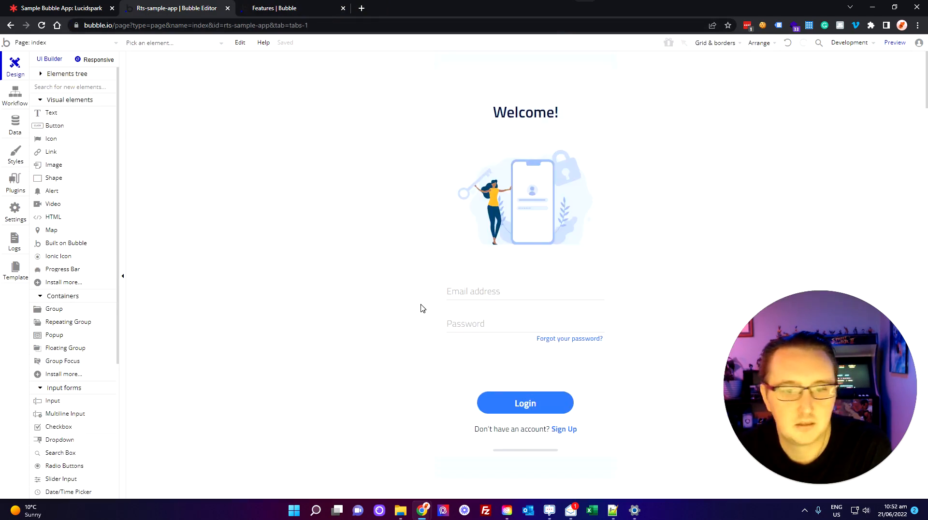
{"action": "left_click", "coordinate": [550, 402]}
{"action": "left_click", "coordinate": [743, 168]}
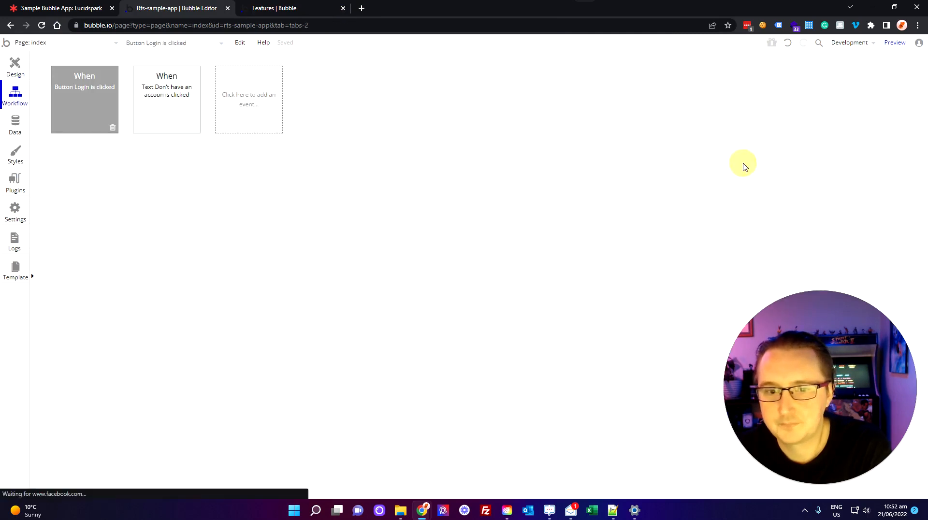
Add a Go to page action with destination buy_now after logging the user in, and return to the index page design
{"action": "left_click", "coordinate": [156, 158]}
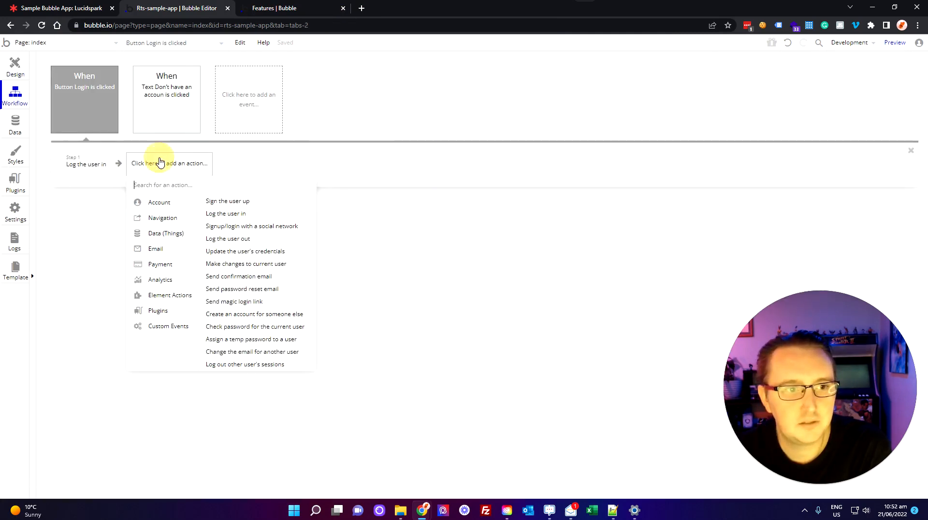
{"action": "mouse_move", "coordinate": [169, 219]}
{"action": "left_click", "coordinate": [229, 203]}
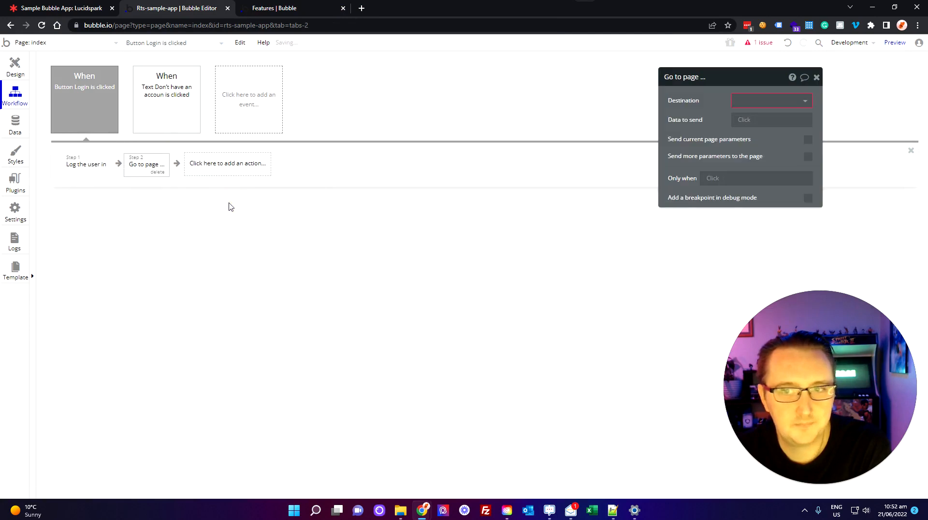
{"action": "left_click", "coordinate": [766, 100]}
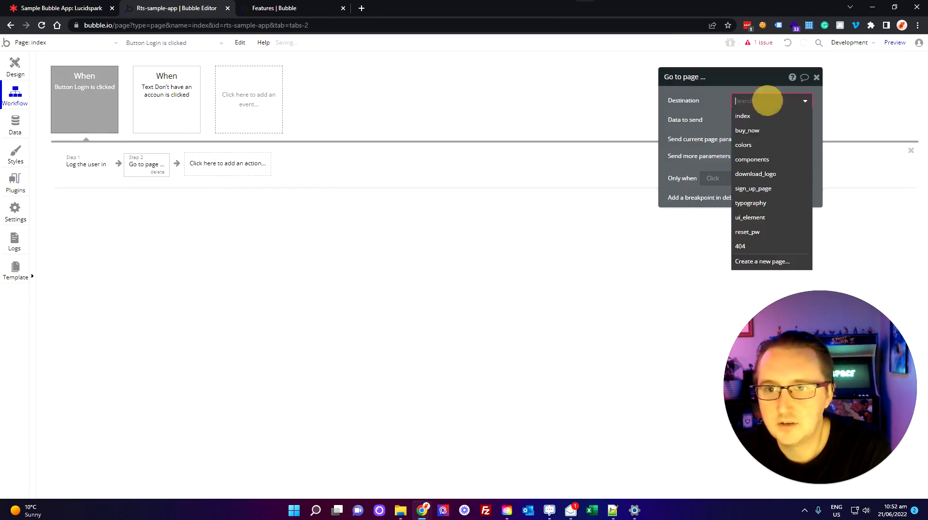
{"action": "left_click", "coordinate": [768, 132]}
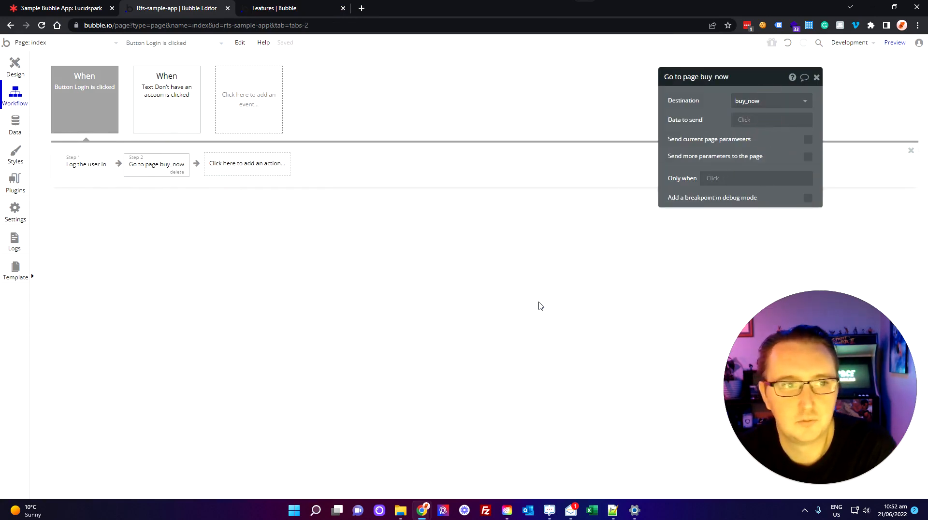
{"action": "left_click", "coordinate": [19, 77]}
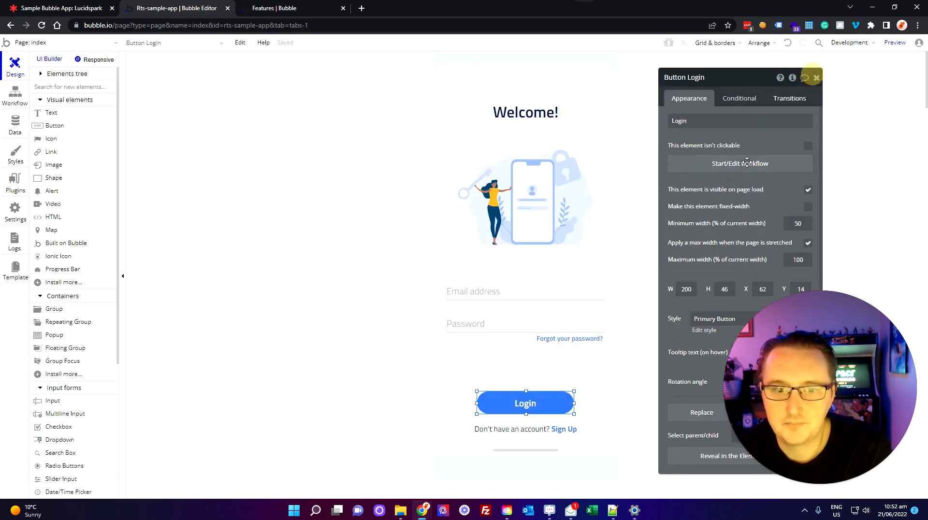
{"action": "left_click", "coordinate": [816, 77]}
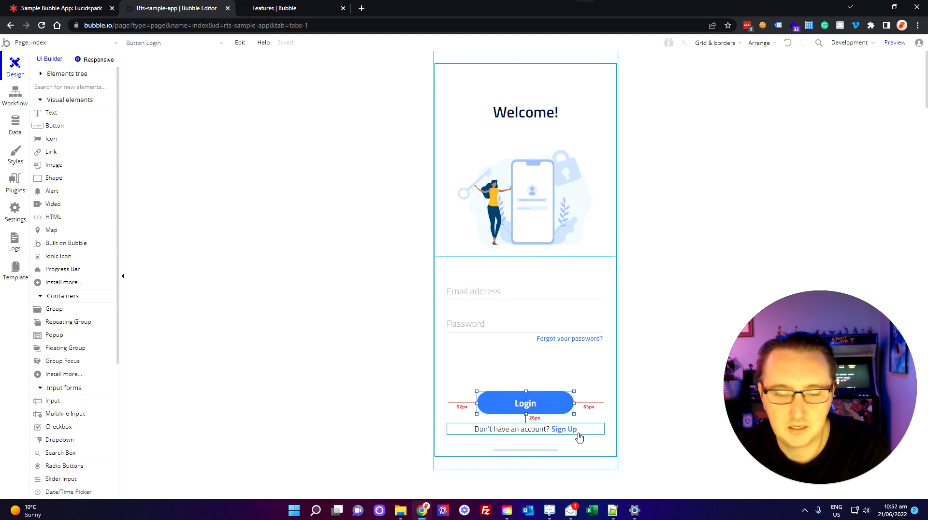
Open sign_up_page and start a workflow for the "Already have an account? Login" text
{"action": "left_click", "coordinate": [82, 44]}
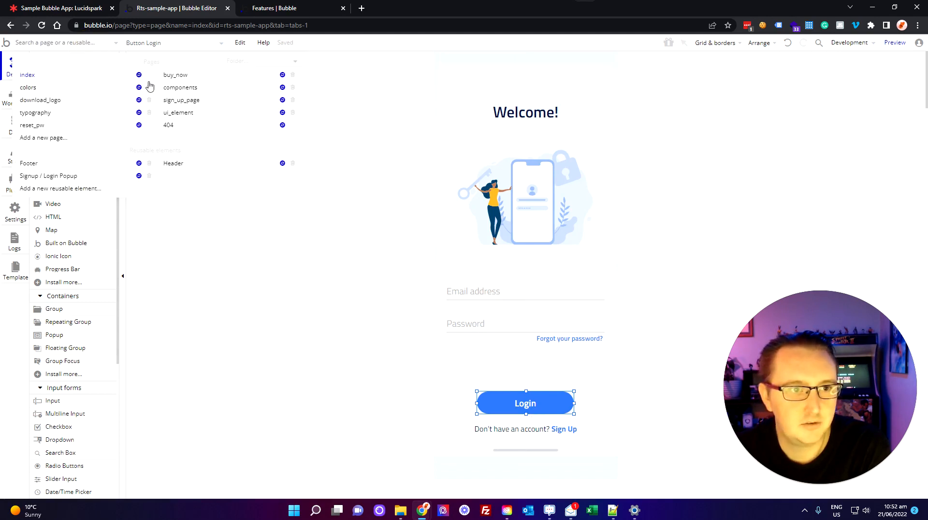
{"action": "left_click", "coordinate": [175, 101]}
{"action": "left_click", "coordinate": [570, 418]}
{"action": "double_click", "coordinate": [561, 417]}
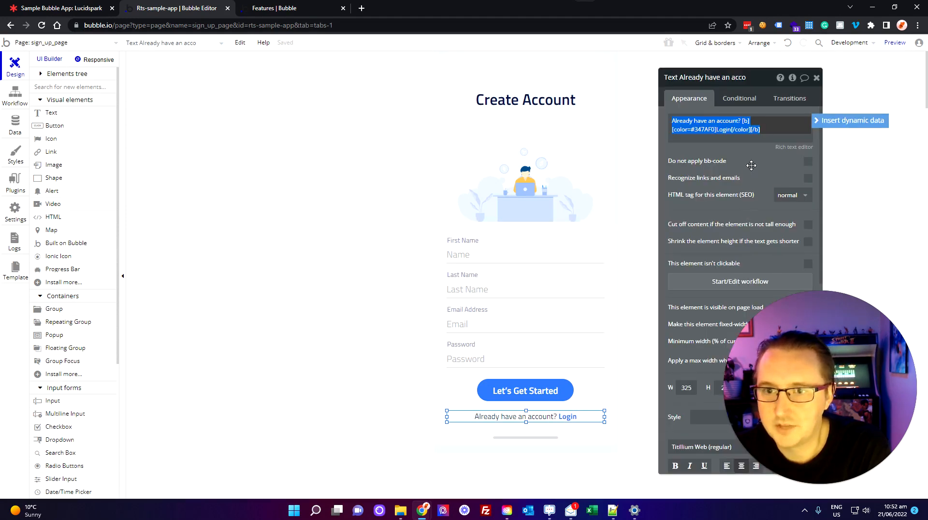
{"action": "left_click", "coordinate": [753, 284]}
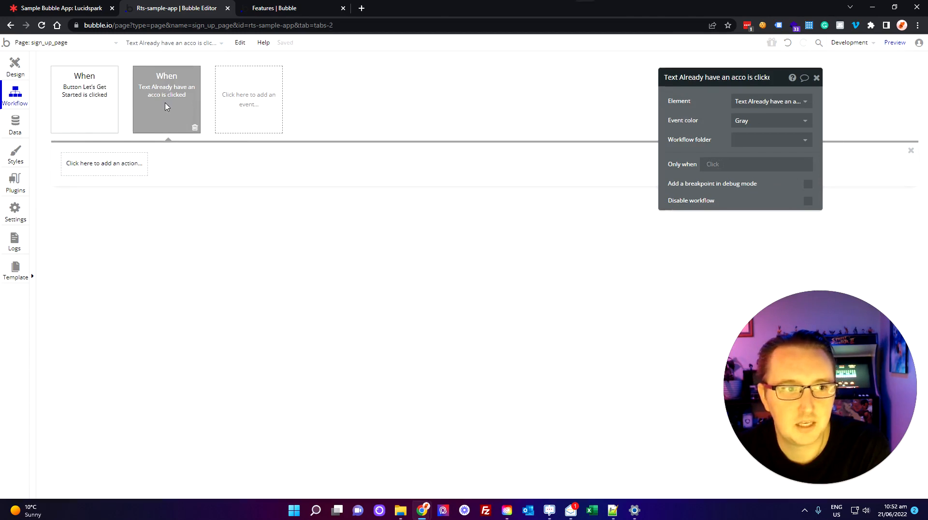
Add a Go to page action with destination index to the login text's workflow, and return to the page design
{"action": "left_click", "coordinate": [128, 170]}
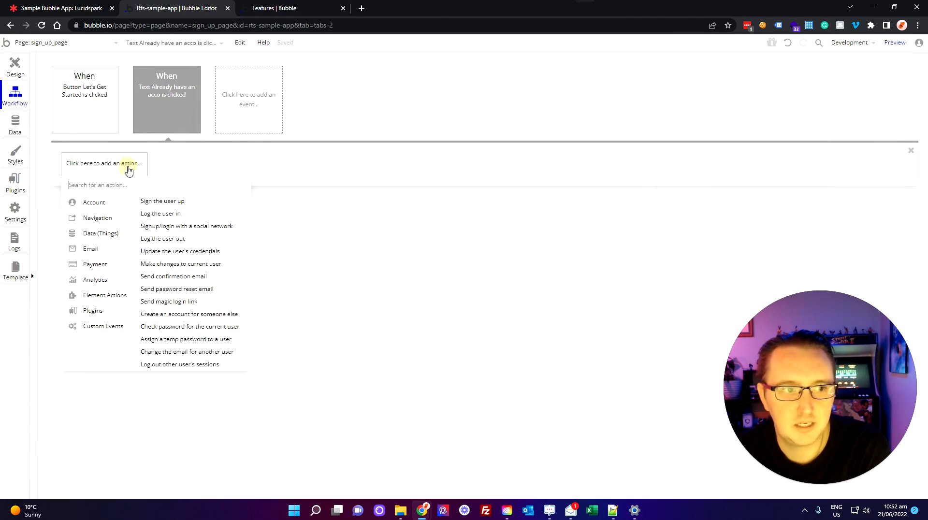
{"action": "mouse_move", "coordinate": [97, 217]}
{"action": "left_click", "coordinate": [175, 201]}
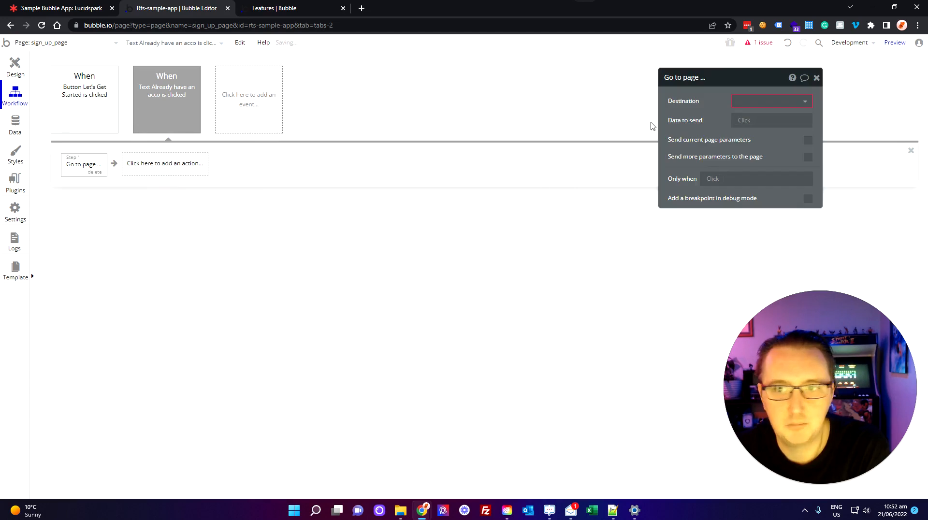
{"action": "left_click", "coordinate": [758, 102]}
{"action": "left_click", "coordinate": [757, 121]}
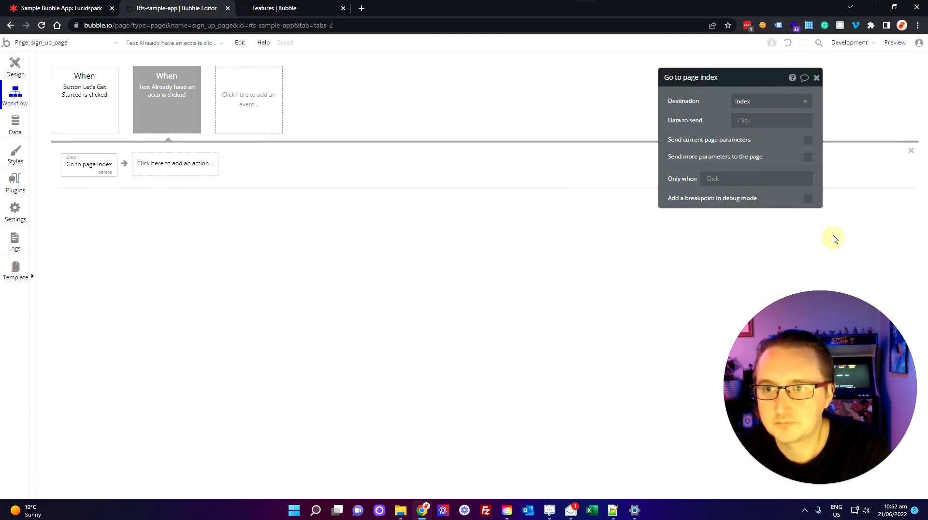
{"action": "left_click", "coordinate": [816, 77]}
{"action": "left_click", "coordinate": [15, 67]}
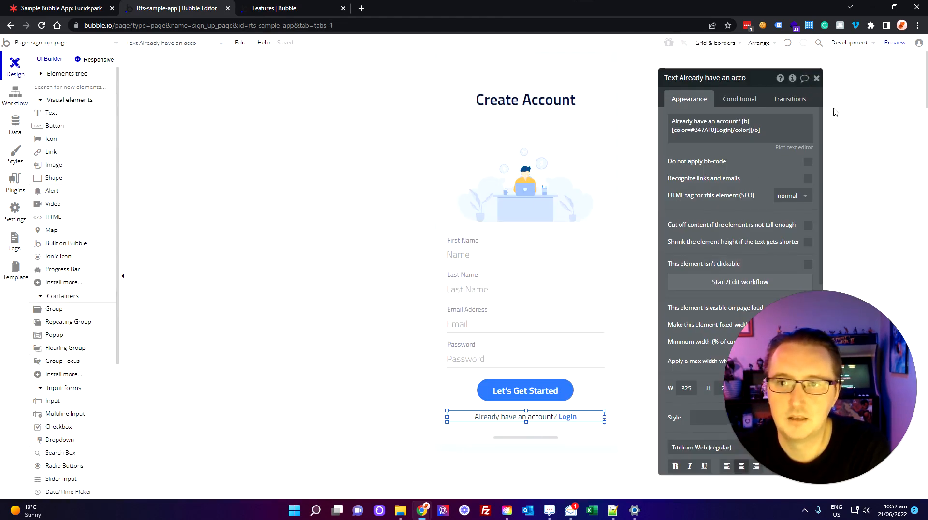
{"action": "left_click", "coordinate": [816, 78]}
{"action": "left_click", "coordinate": [691, 261]}
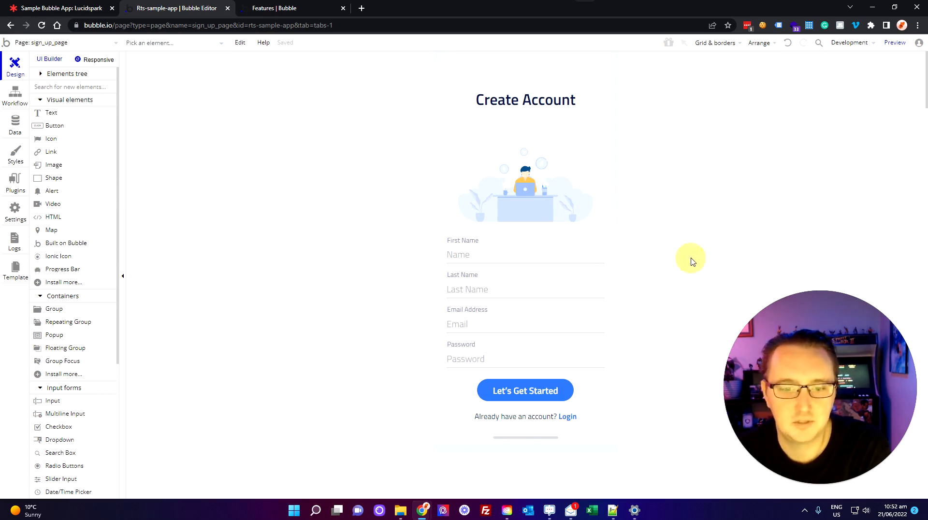
Open the buy_now page and place a text element between the logo and the Buy Now button
{"action": "left_click", "coordinate": [93, 45]}
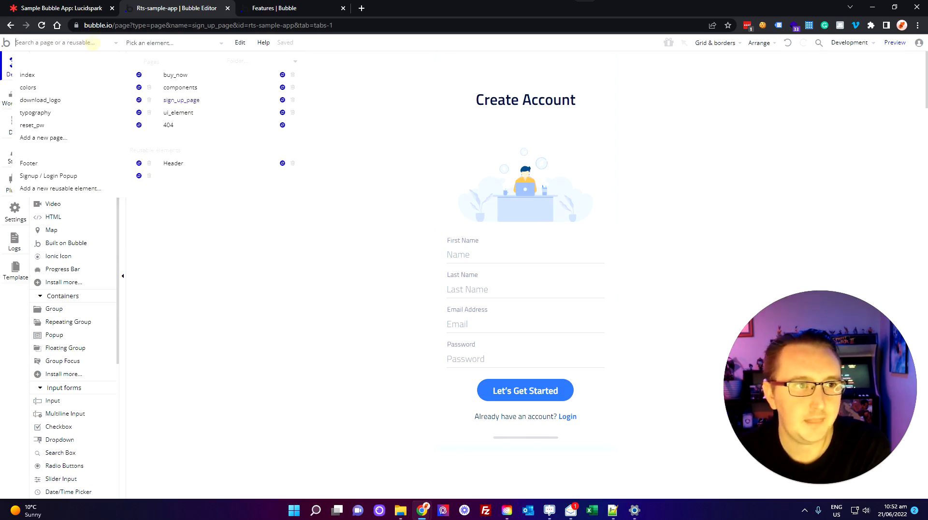
{"action": "left_click", "coordinate": [182, 77]}
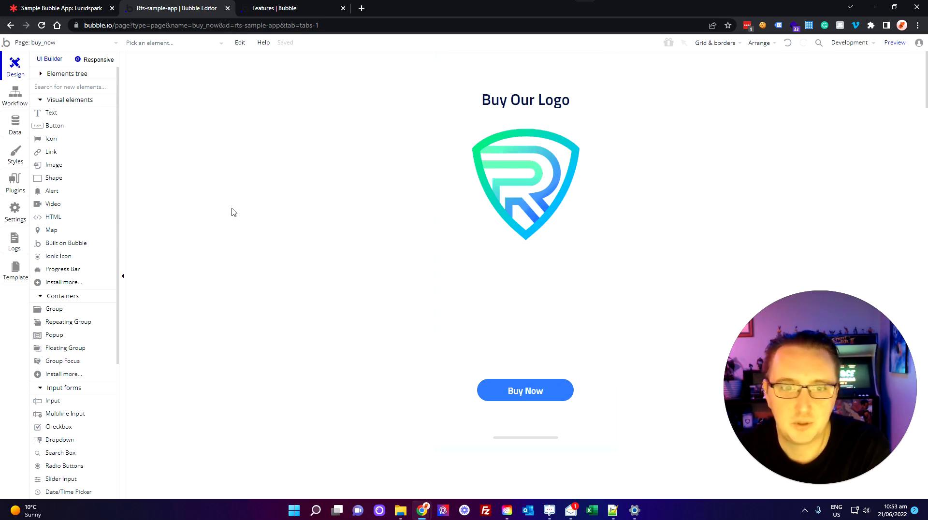
{"action": "left_click_drag", "start_coordinate": [58, 116], "coordinate": [520, 277]}
Set the new text to "Buy our logo now for $10" with "Click the button below to get started" on a second line
{"action": "left_click", "coordinate": [687, 128]}
{"action": "left_click", "coordinate": [687, 126]}
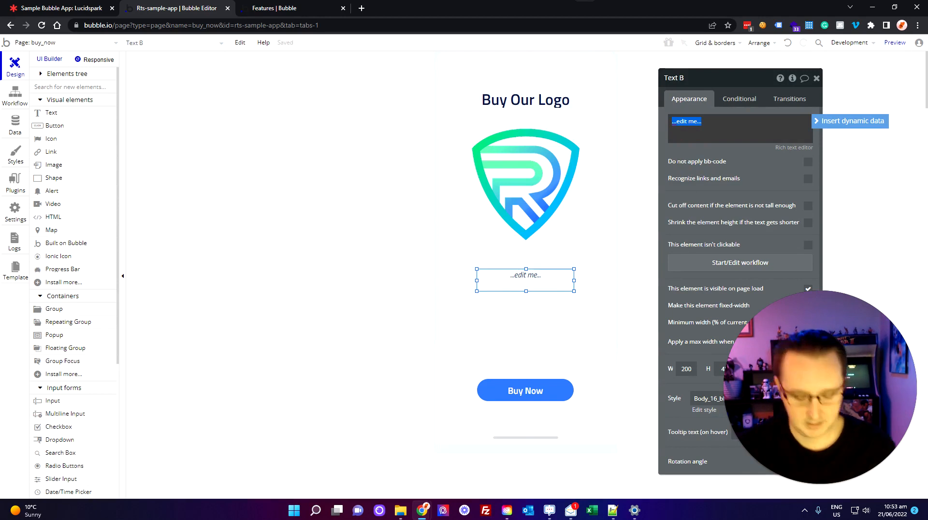
{"action": "type", "text": "Buy our logo now"}
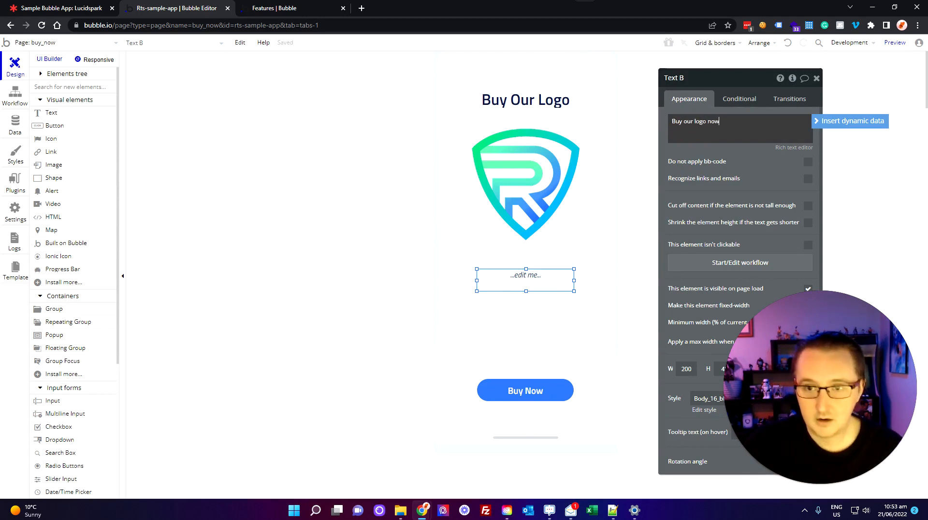
{"action": "type", "text": " for 10"}
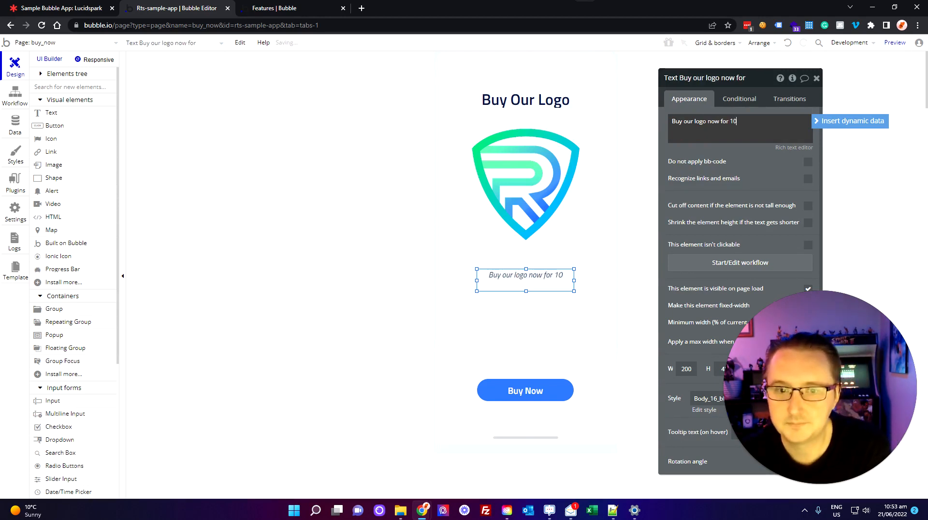
{"action": "left_click", "coordinate": [730, 121]}
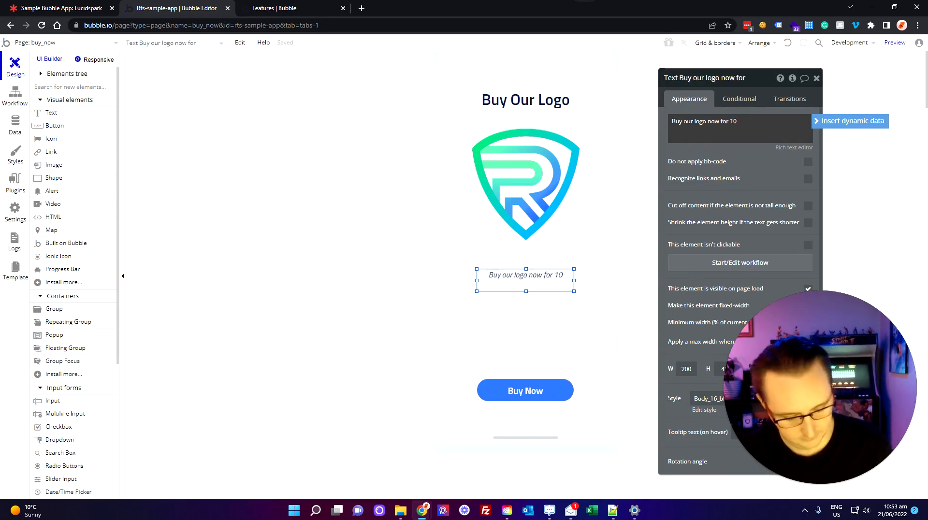
{"action": "type", "text": "$"}
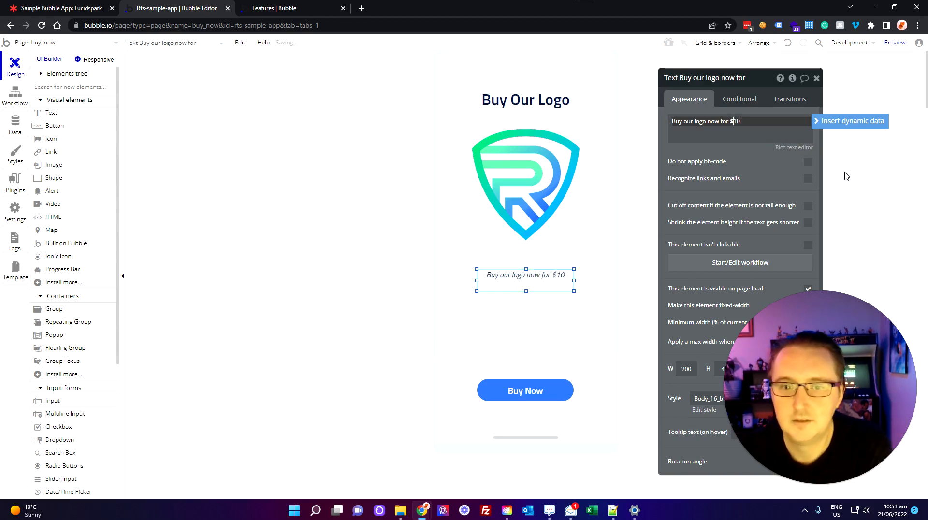
{"action": "left_click", "coordinate": [739, 122]}
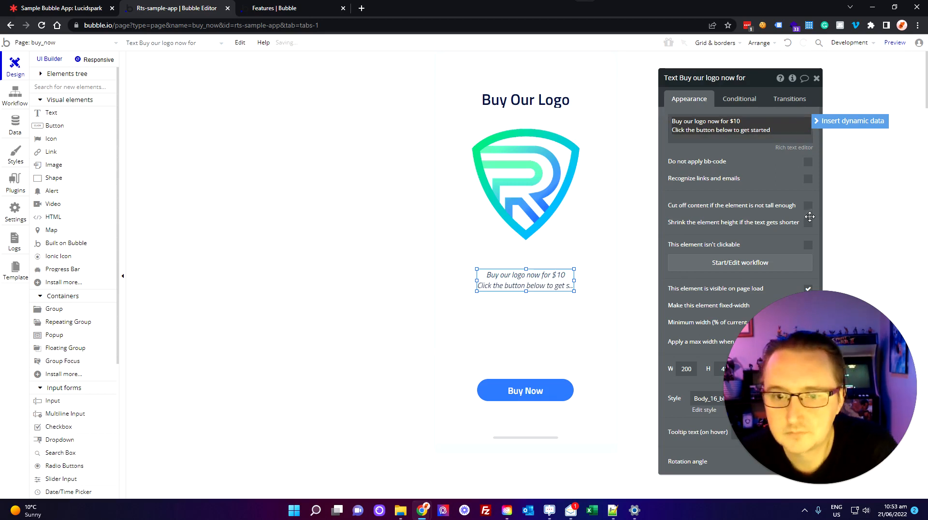
Increase the text element's height so the whole message fits, and close the property editor
{"action": "left_click_drag", "start_coordinate": [526, 292], "coordinate": [526, 306]}
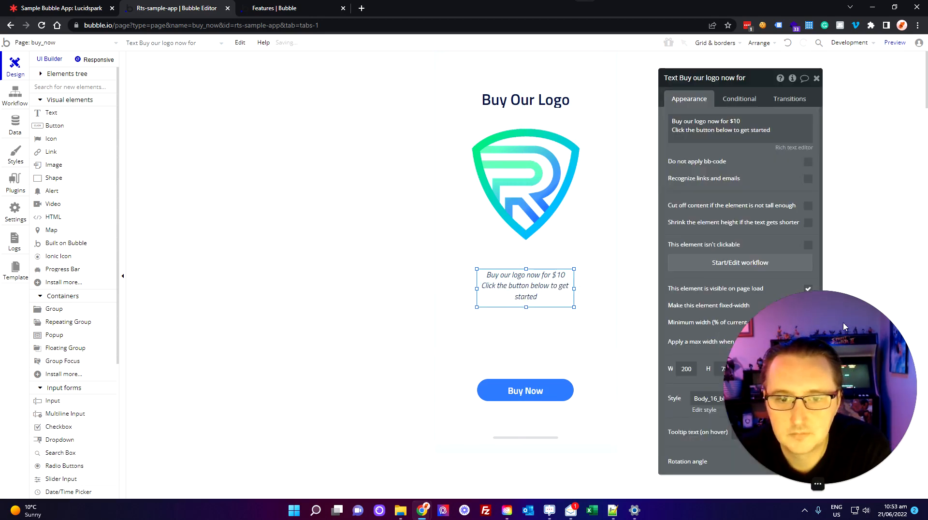
{"action": "left_click", "coordinate": [845, 225]}
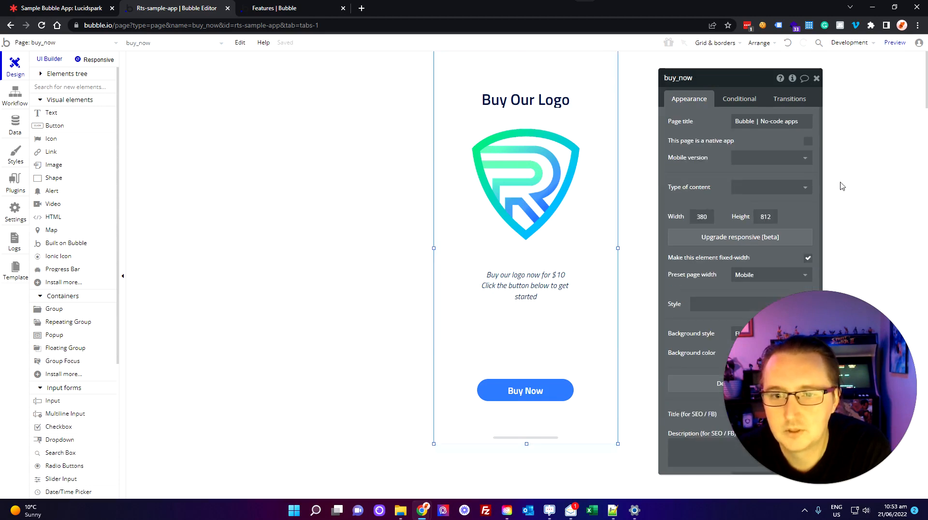
{"action": "left_click", "coordinate": [815, 79]}
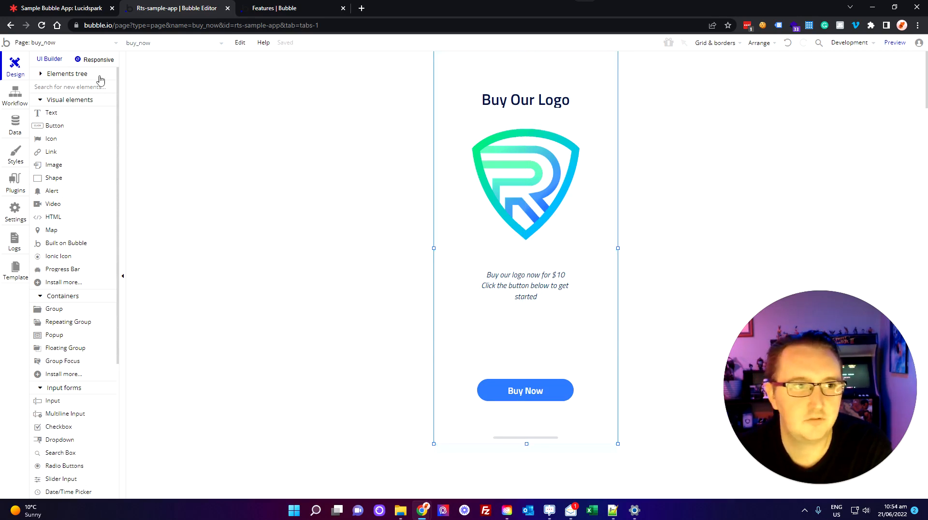
View the download_logo page design and return to the buy_now page
{"action": "left_click", "coordinate": [104, 44]}
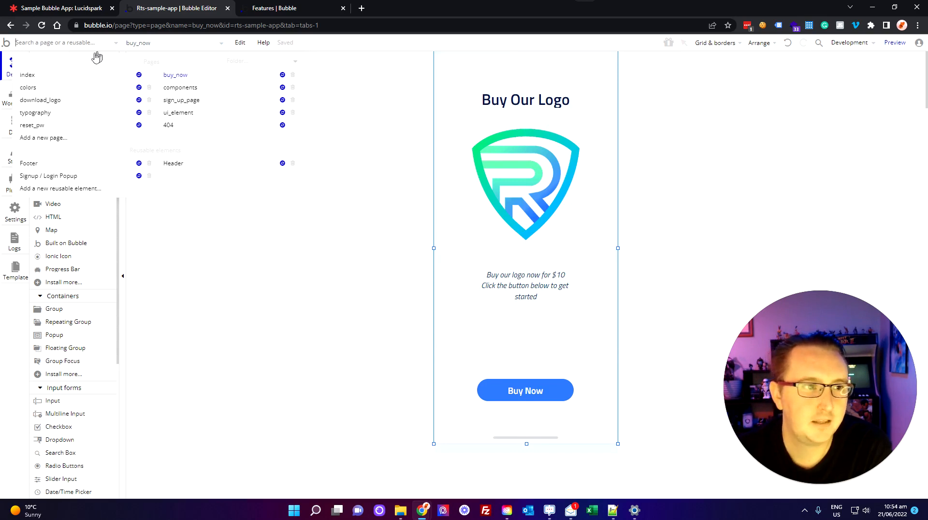
{"action": "left_click", "coordinate": [58, 100]}
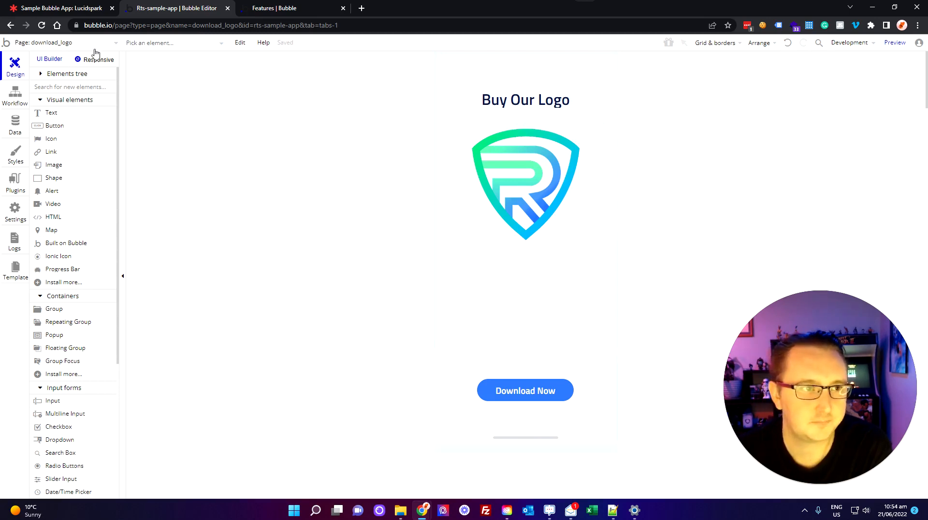
{"action": "key", "text": "alt+Left"}
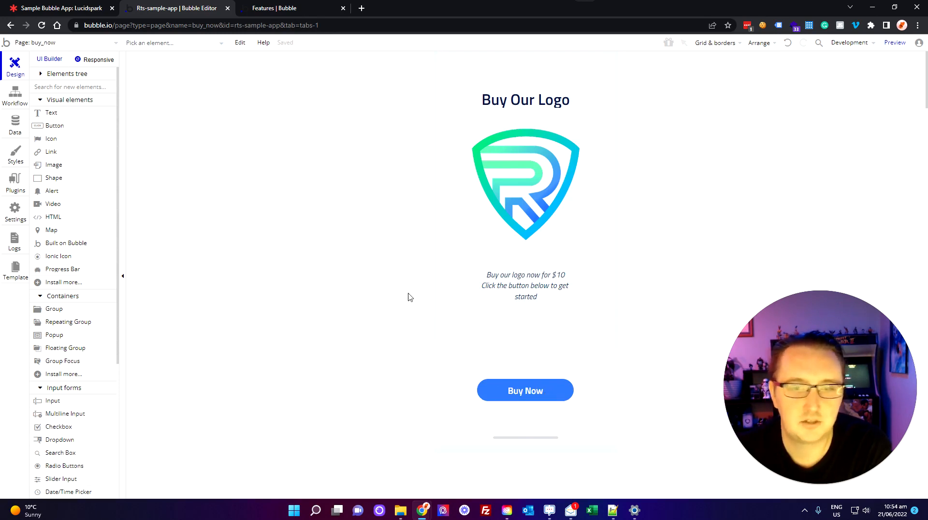
Filter the available plugins to the Payment category, install the Stripe plugin, and open its development publishable key setting
{"action": "left_click", "coordinate": [15, 182]}
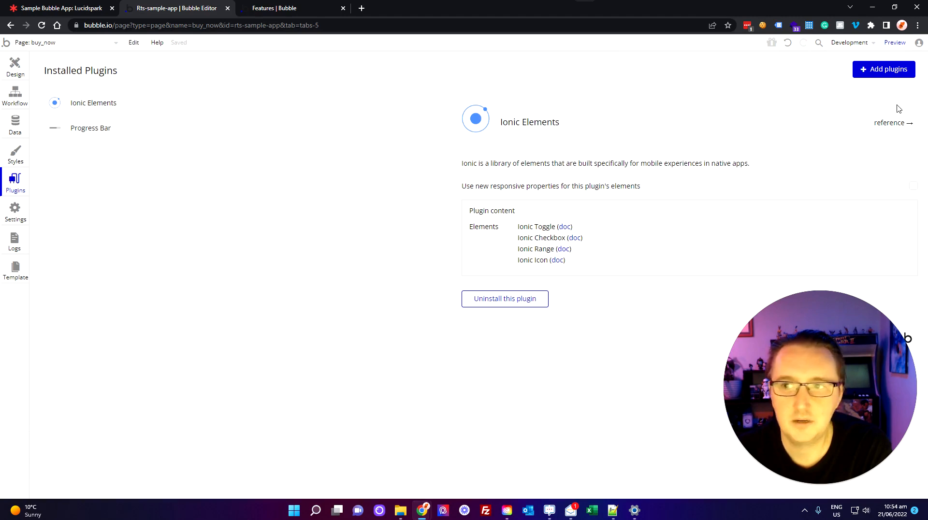
{"action": "left_click", "coordinate": [890, 71]}
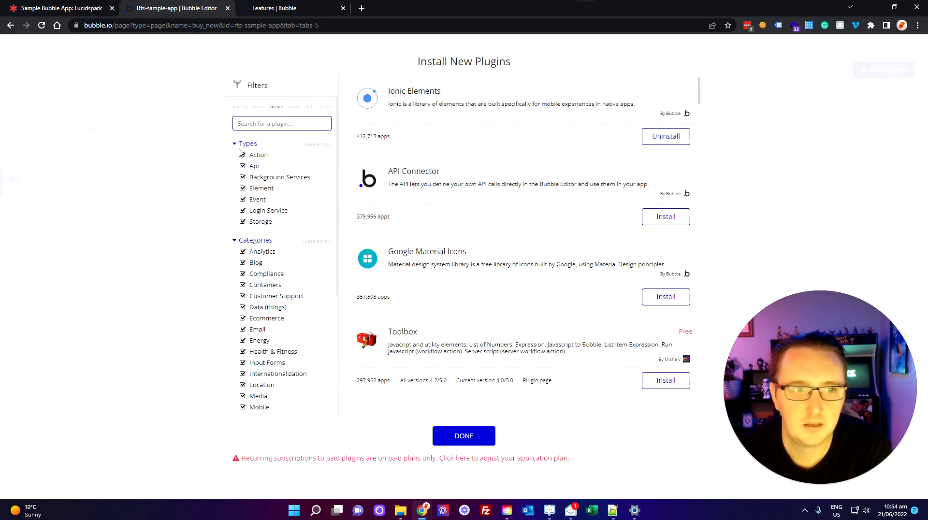
{"action": "left_click", "coordinate": [317, 241]}
{"action": "scroll", "coordinate": [261, 280], "scroll_direction": "down", "scroll_amount": 4}
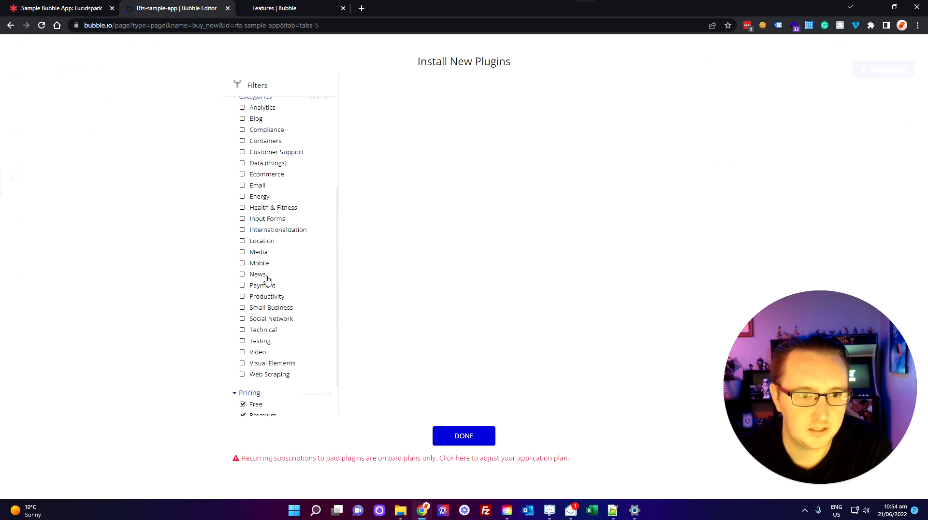
{"action": "left_click", "coordinate": [242, 239]}
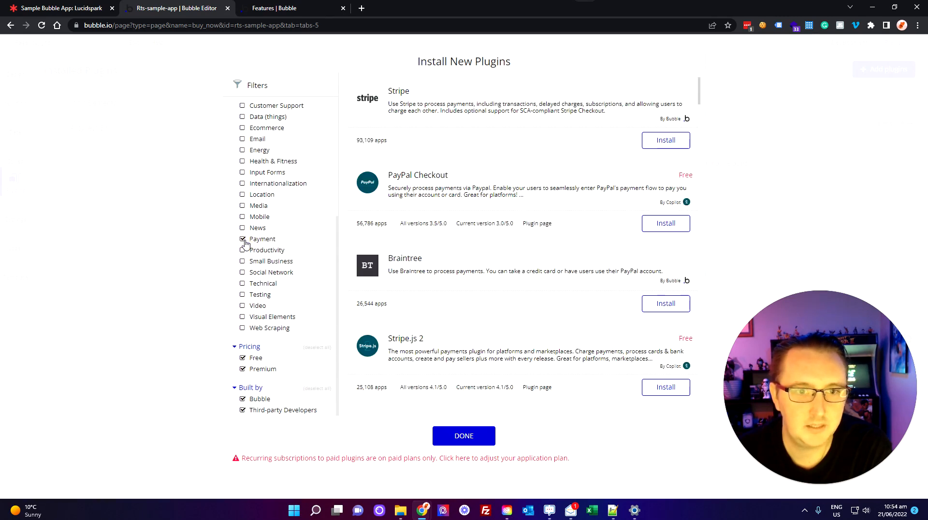
{"action": "left_click", "coordinate": [666, 141]}
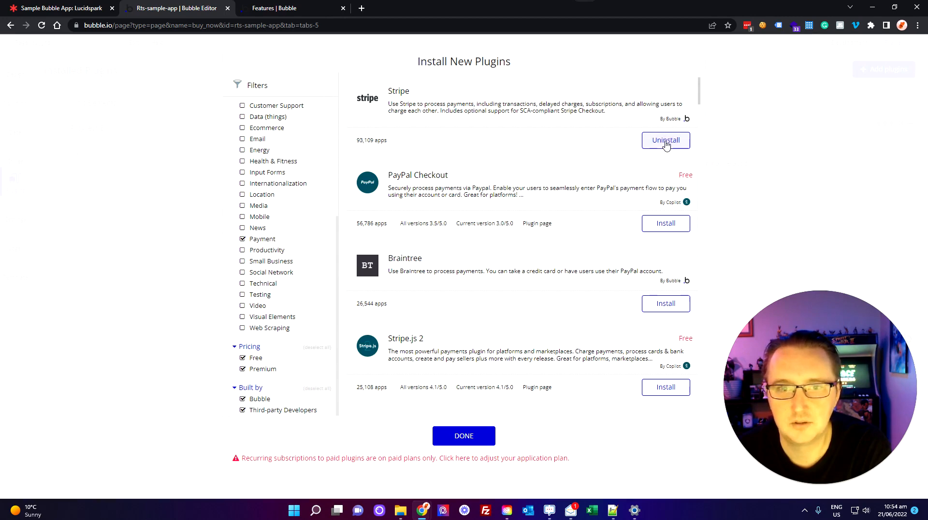
{"action": "left_click", "coordinate": [475, 443]}
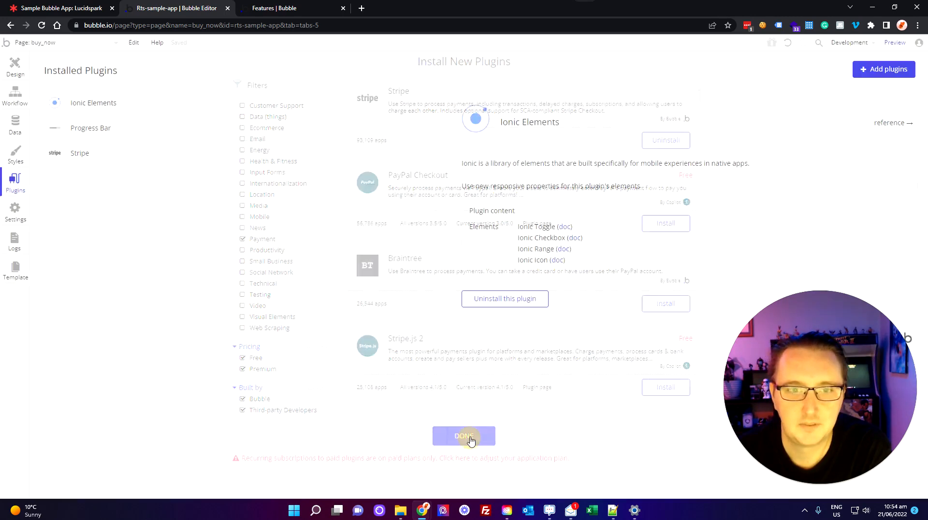
{"action": "left_click_drag", "start_coordinate": [790, 397], "coordinate": [130, 385]}
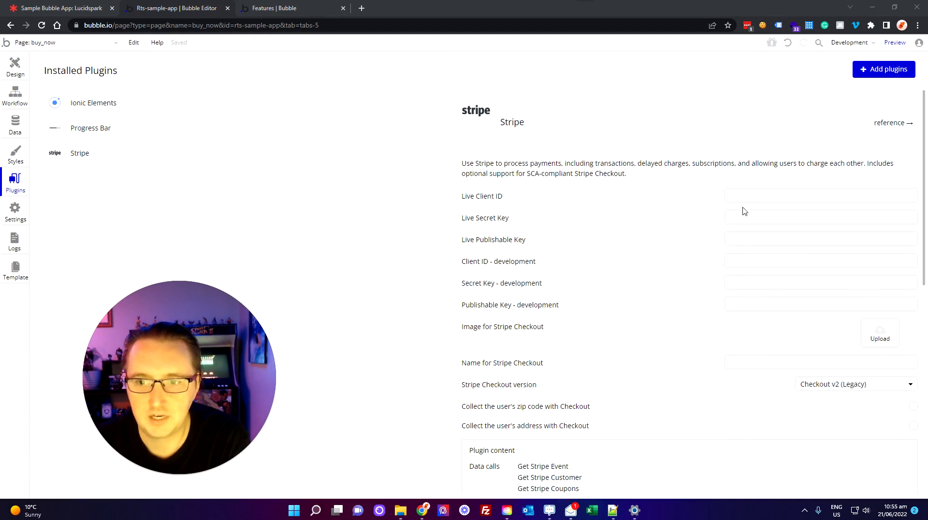
{"action": "left_click", "coordinate": [762, 304]}
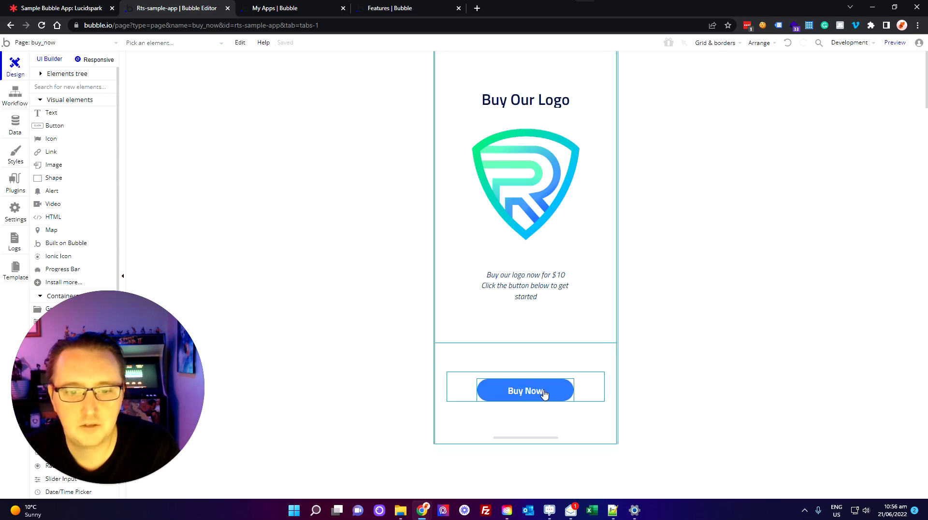
Start a workflow for the Buy Now button and add the payment action Charge the current user
{"action": "left_click", "coordinate": [558, 399]}
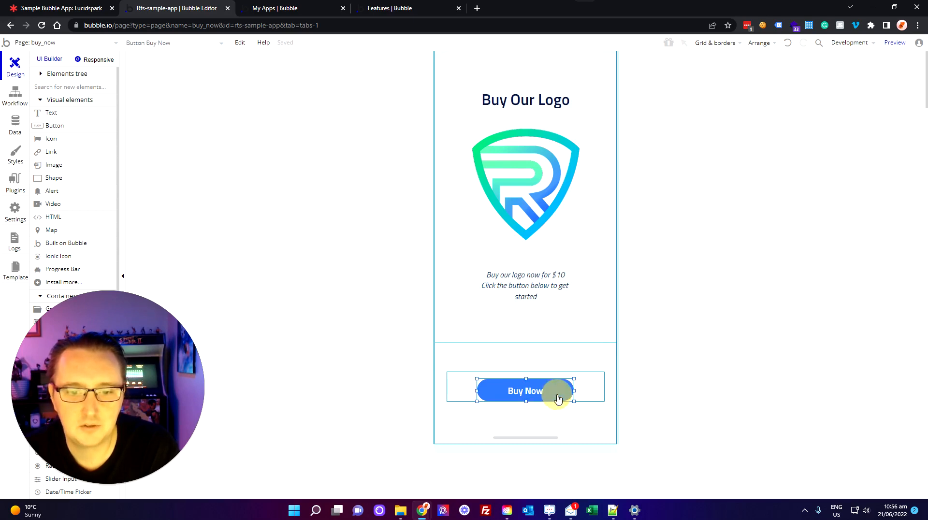
{"action": "double_click", "coordinate": [554, 392]}
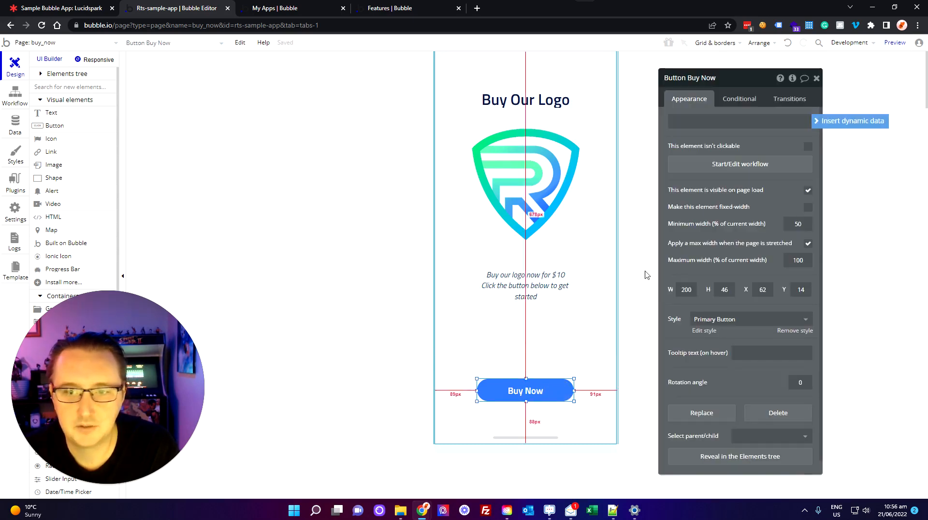
{"action": "left_click", "coordinate": [743, 165]}
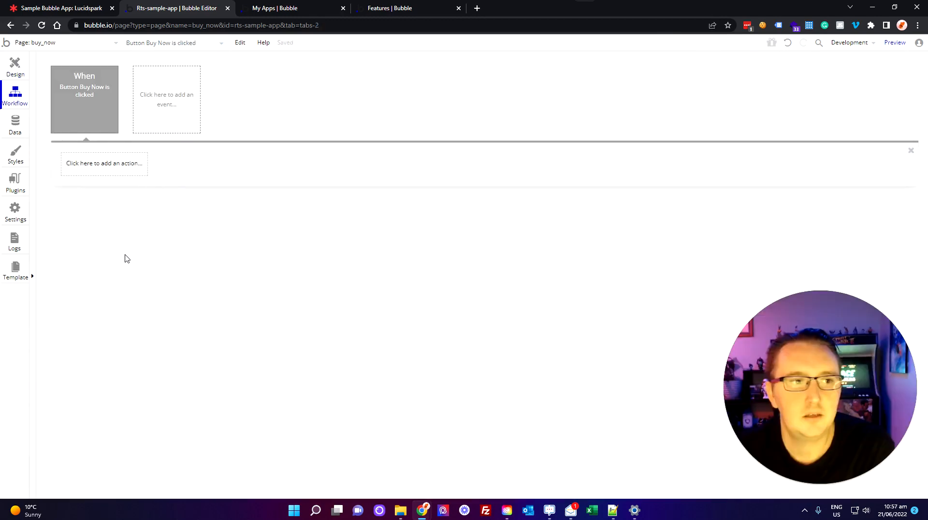
{"action": "left_click", "coordinate": [113, 165]}
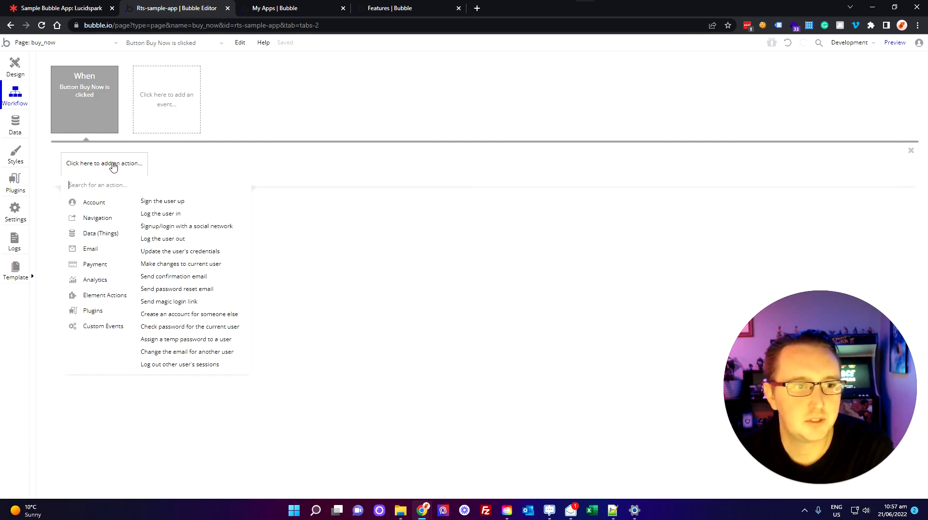
{"action": "mouse_move", "coordinate": [110, 265]}
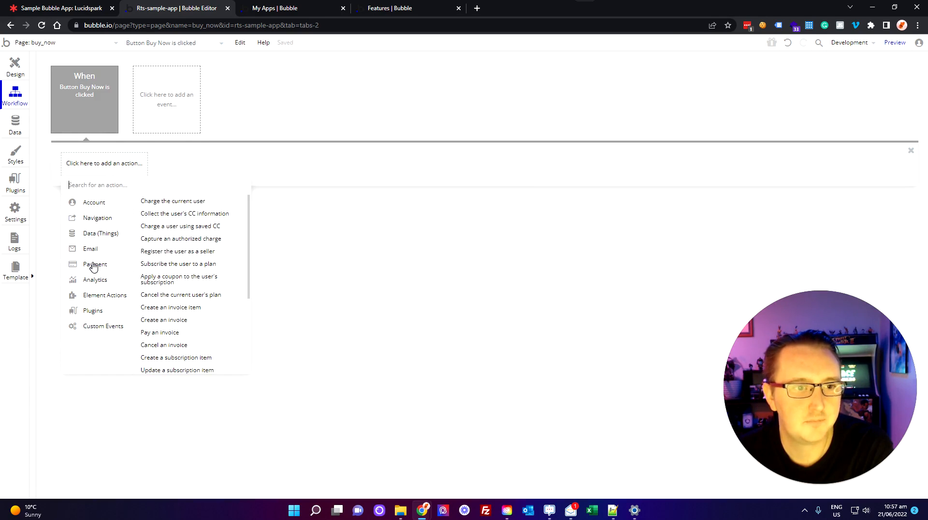
{"action": "left_click", "coordinate": [192, 202]}
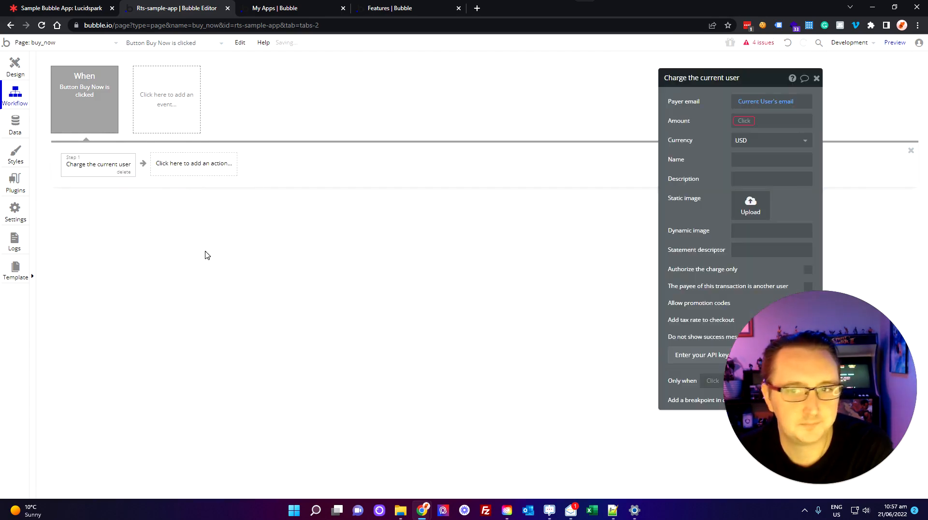
Set the amount of the Charge the current user action to 10
{"action": "left_click_drag", "start_coordinate": [755, 74], "coordinate": [533, 80]}
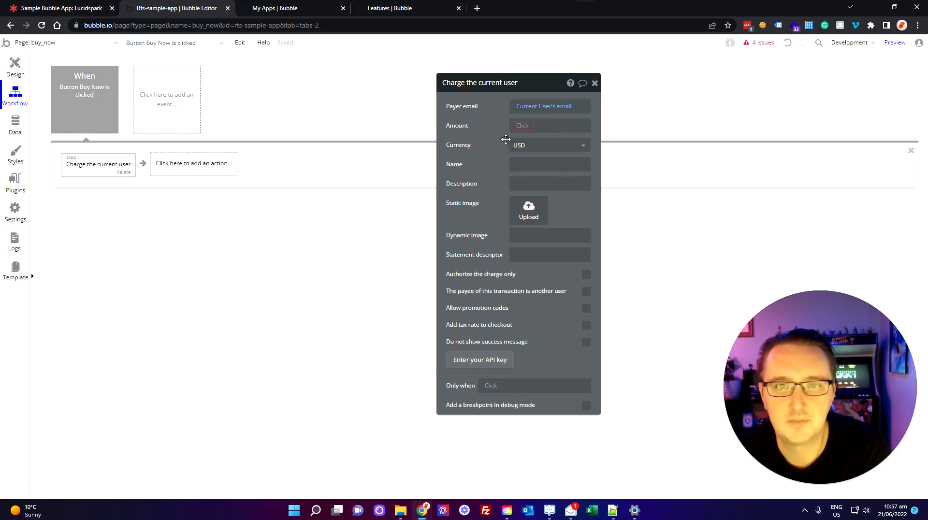
{"action": "left_click", "coordinate": [524, 126]}
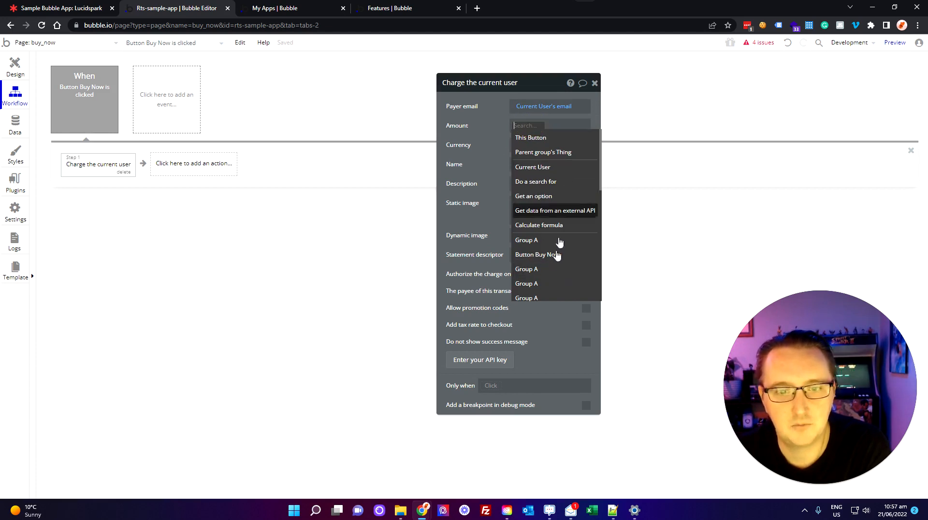
{"action": "left_click", "coordinate": [488, 126]}
{"action": "left_click", "coordinate": [527, 128]}
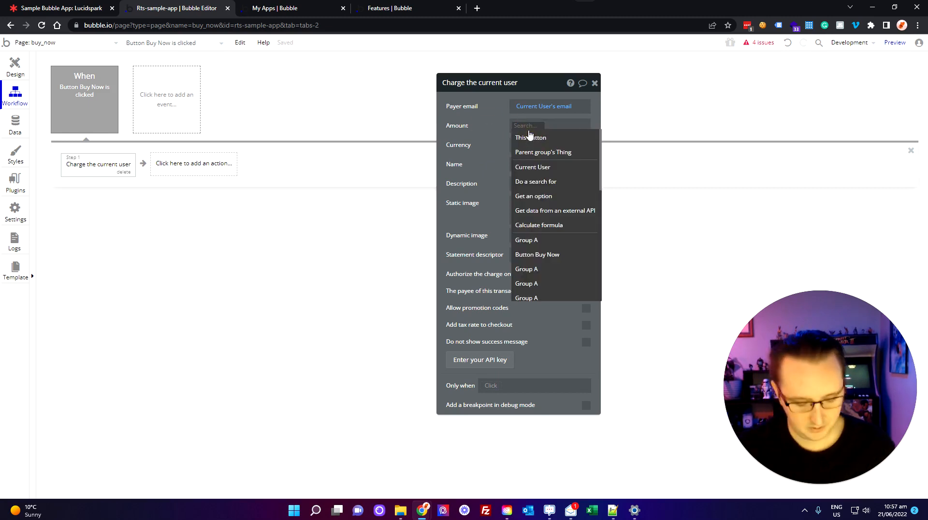
{"action": "type", "text": "10"}
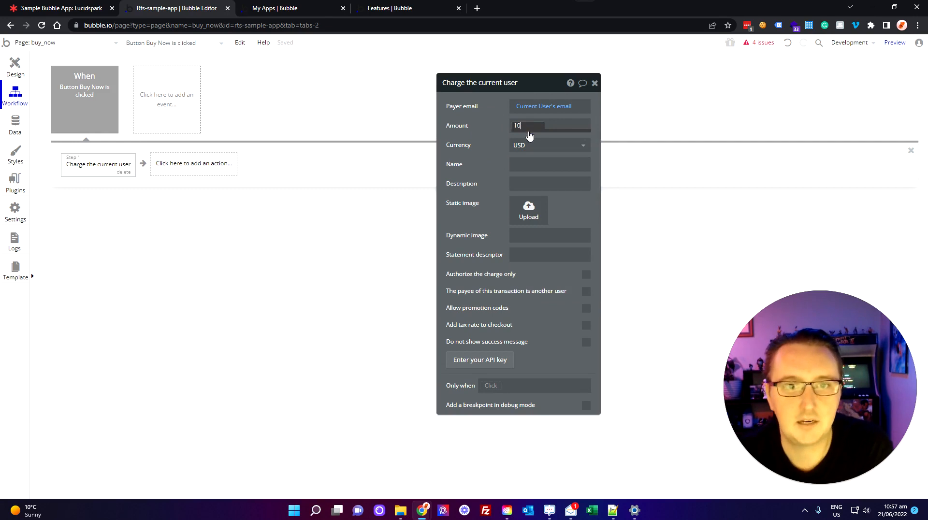
{"action": "left_click", "coordinate": [500, 130]}
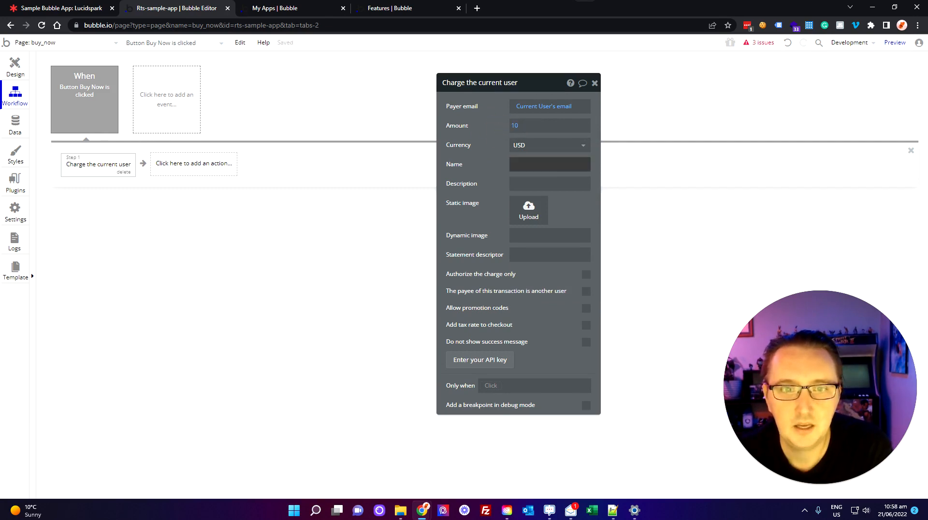
Name the charge "RTS Logo" and copy that name
{"action": "left_click", "coordinate": [528, 165]}
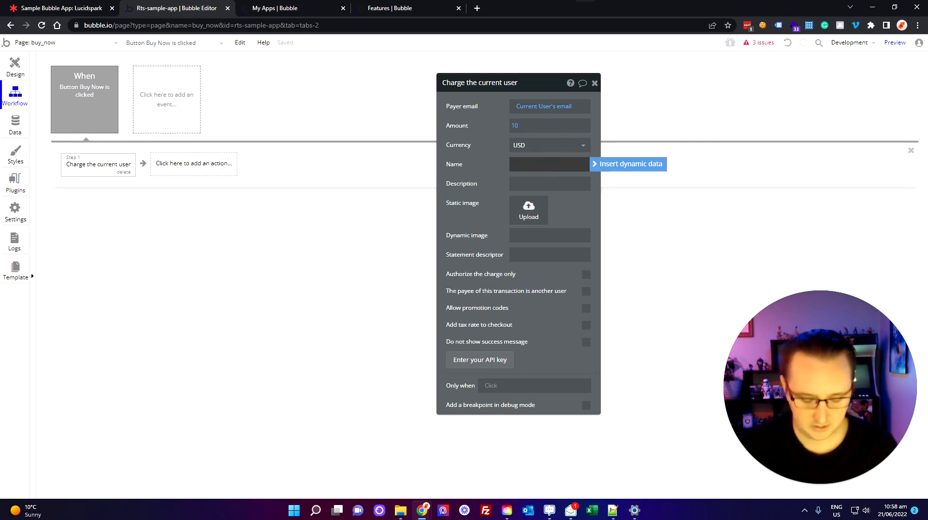
{"action": "type", "text": "RTS Logo"}
{"action": "key", "text": "ctrl+a"}
{"action": "key", "text": "ctrl+c"}
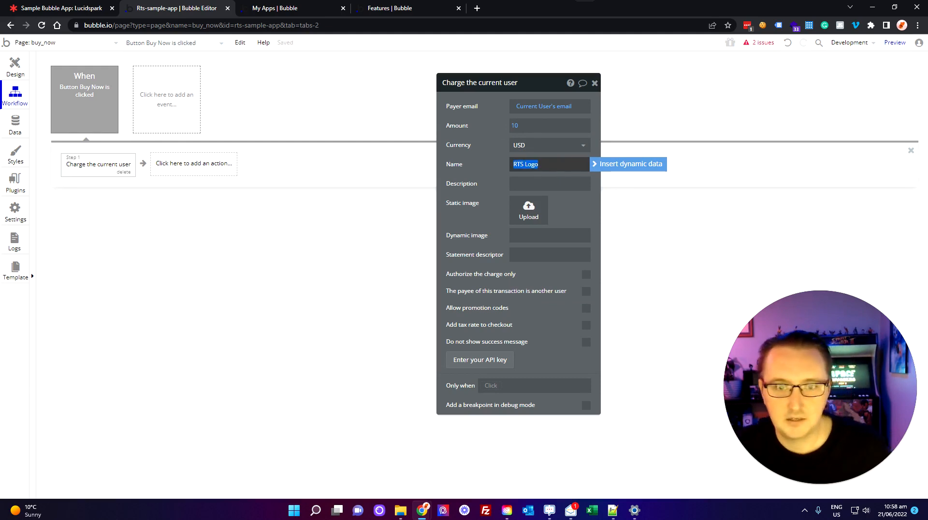
Set the charge's description to "RTS Logo" and upload Fav_512.png as its static image
{"action": "key", "text": "Tab"}
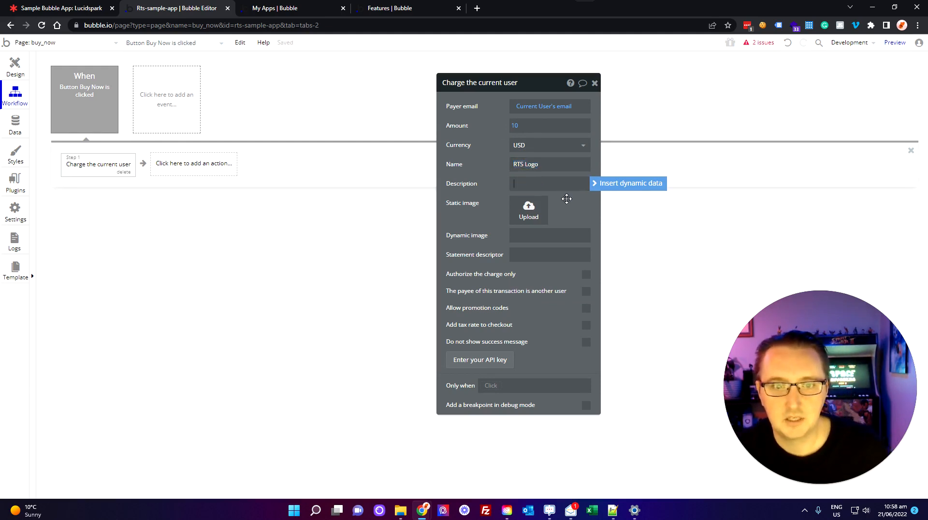
{"action": "key", "text": "ctrl+v"}
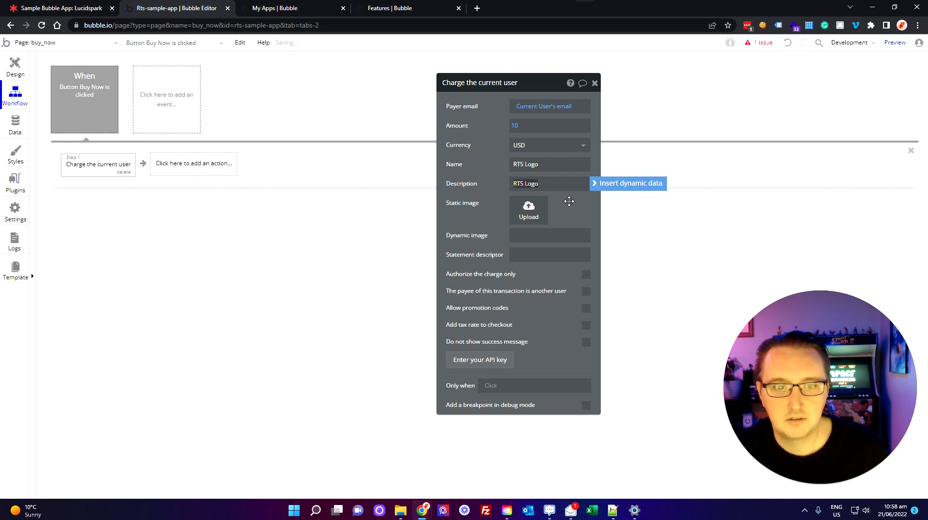
{"action": "left_click", "coordinate": [528, 211]}
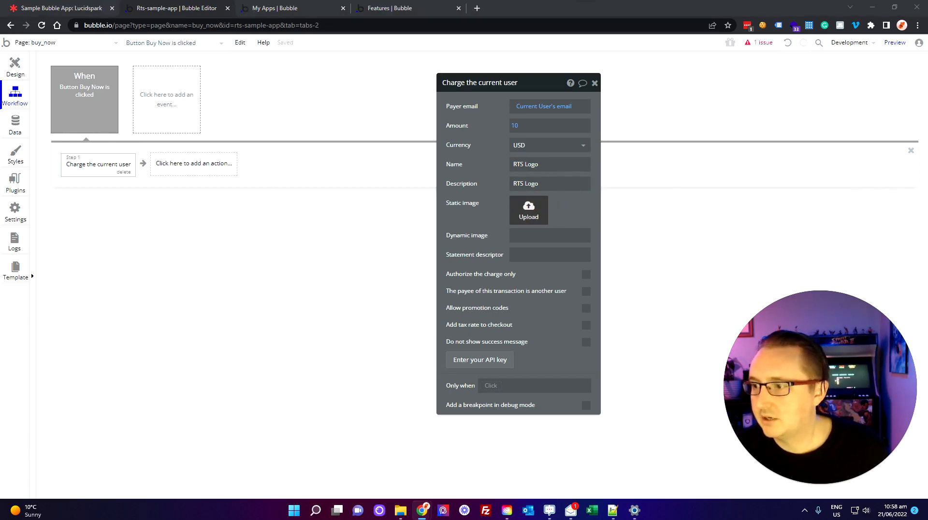
{"action": "left_click", "coordinate": [590, 265]}
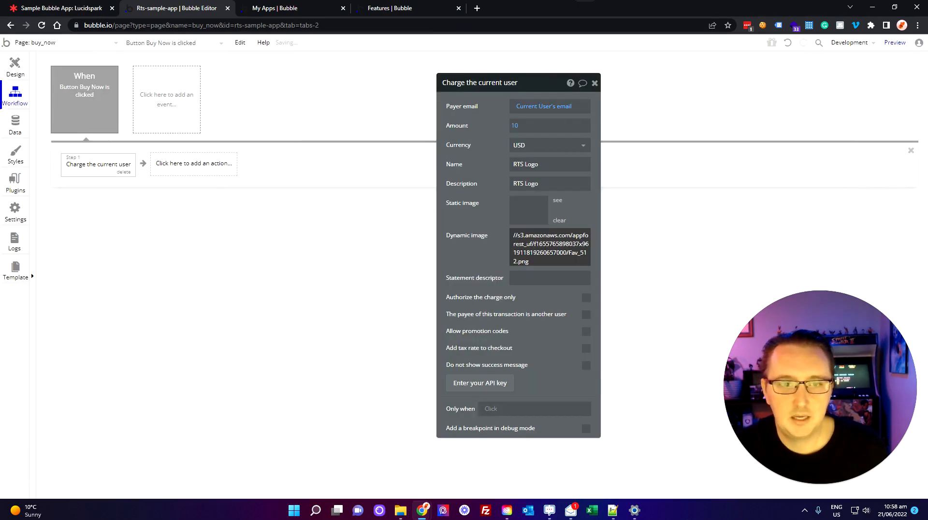
Set the charge's statement descriptor to "RTS Logo" and close the action's settings
{"action": "left_click", "coordinate": [530, 278]}
{"action": "key", "text": "ctrl+v"}
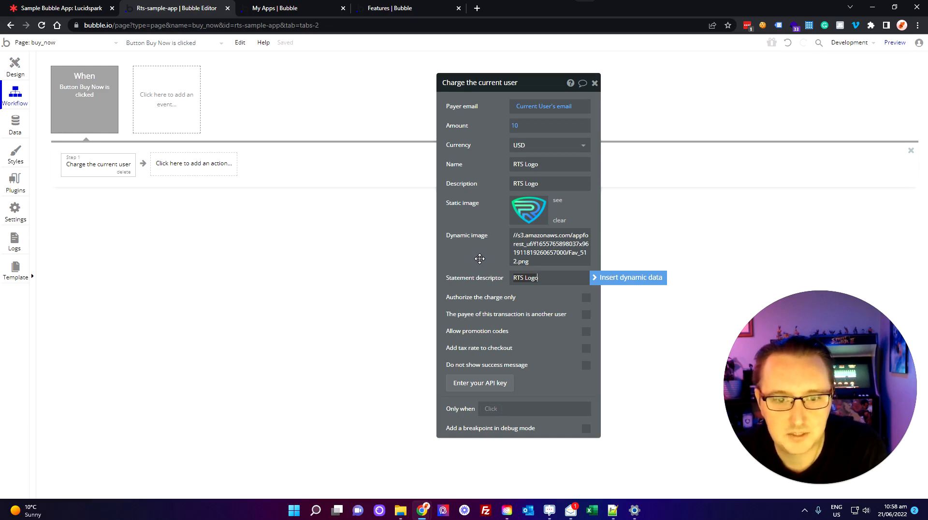
{"action": "left_click", "coordinate": [479, 299]}
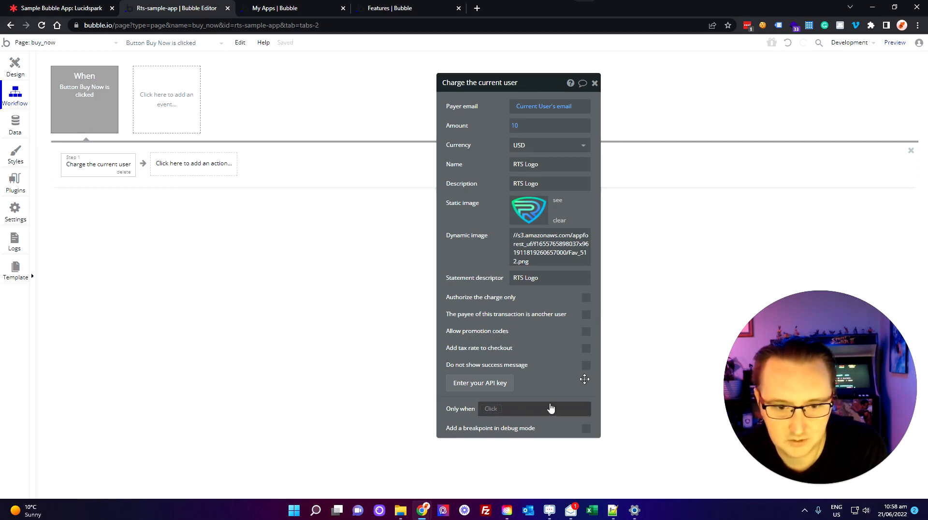
{"action": "left_click", "coordinate": [595, 83]}
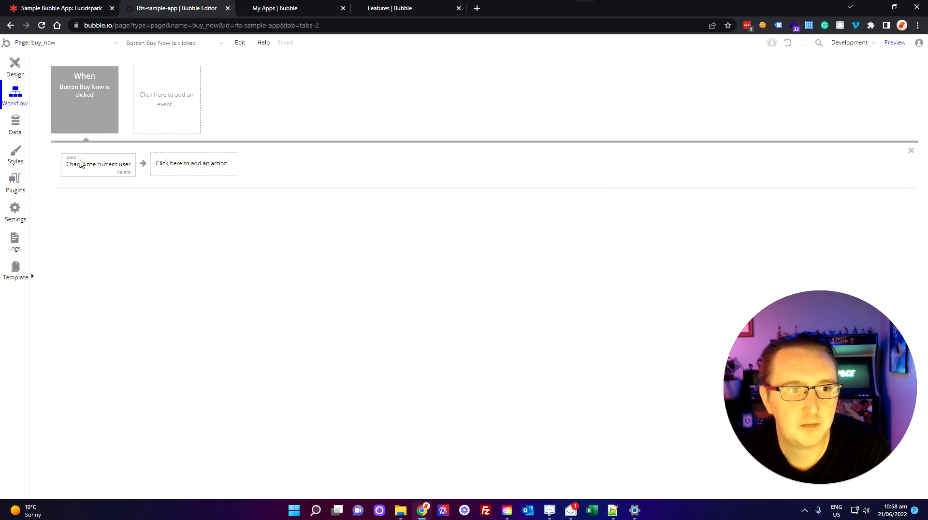
Add a Go to page action after the charge, with download_logo as its destination
{"action": "left_click", "coordinate": [192, 166]}
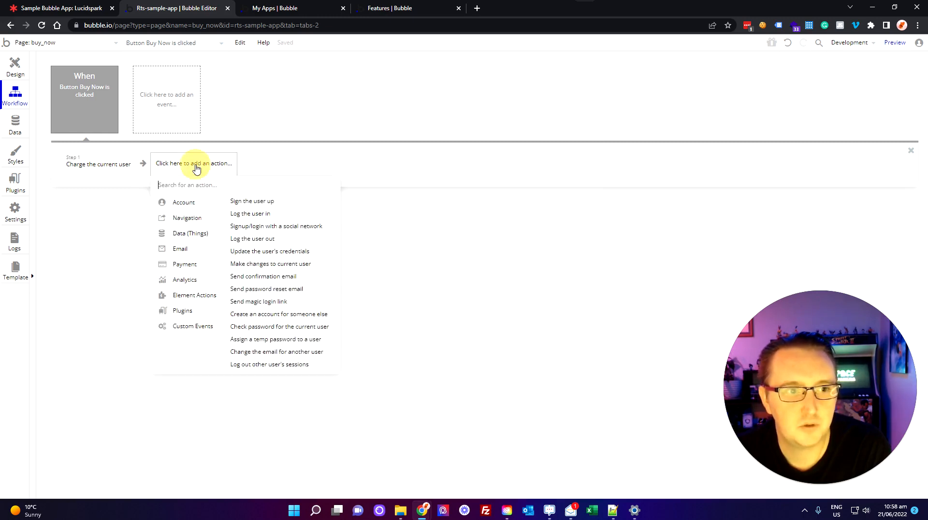
{"action": "mouse_move", "coordinate": [189, 220]}
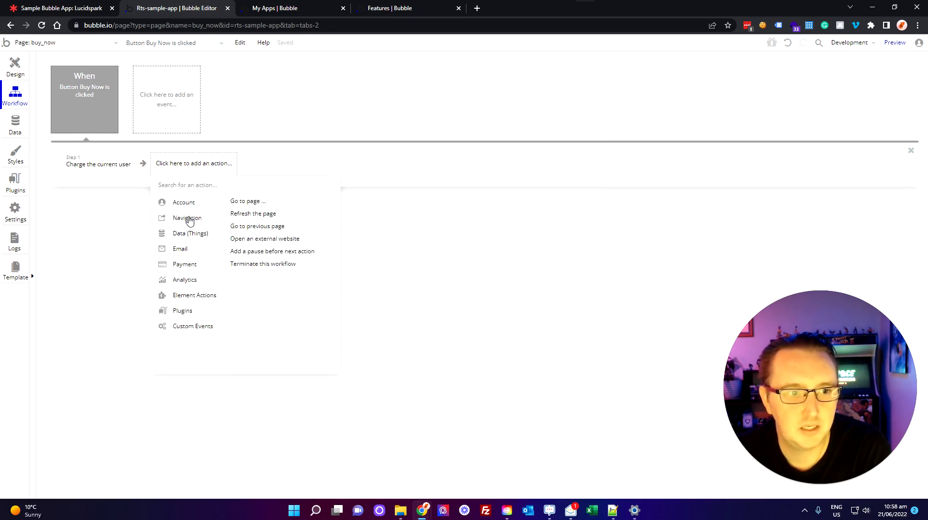
{"action": "left_click", "coordinate": [248, 201]}
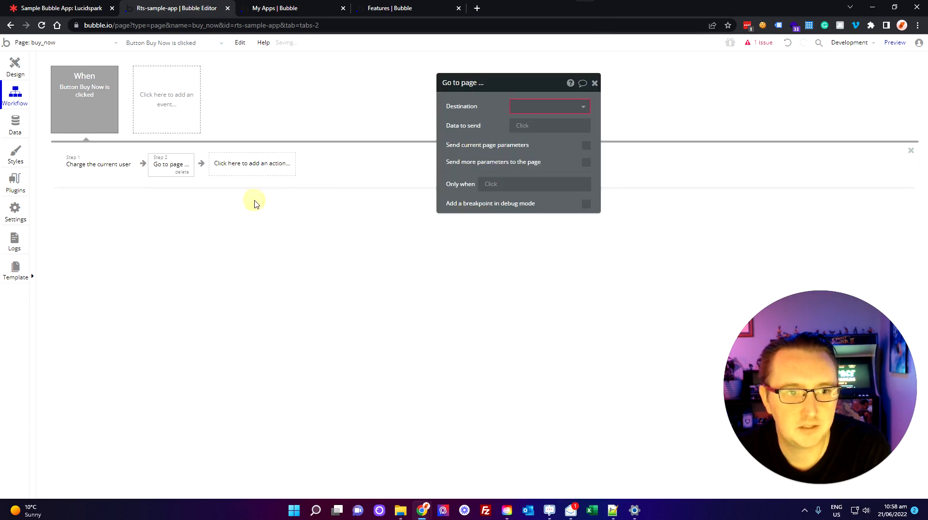
{"action": "left_click", "coordinate": [584, 107]}
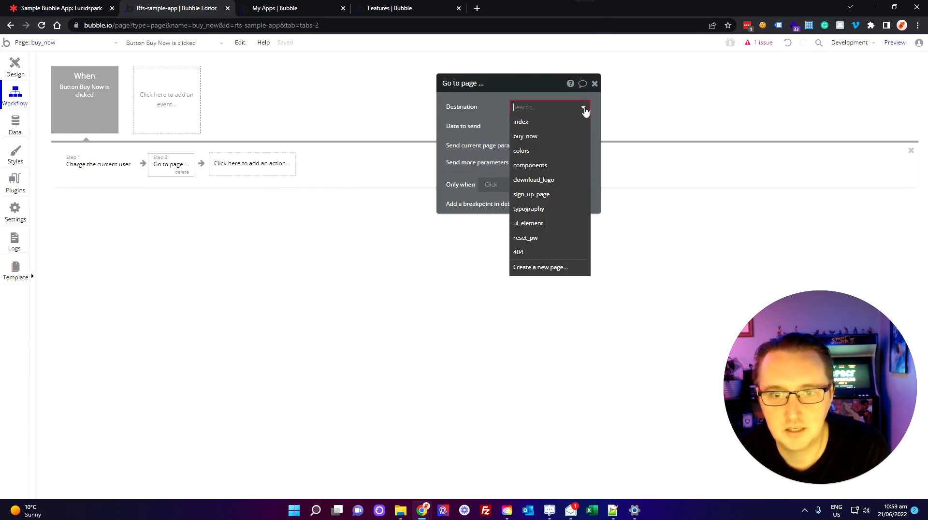
{"action": "left_click", "coordinate": [552, 180]}
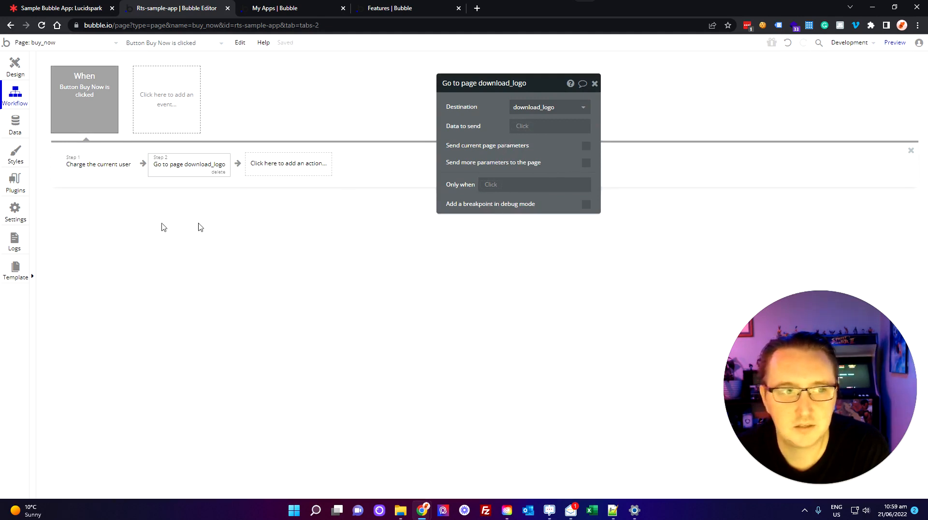
{"action": "left_click", "coordinate": [595, 83]}
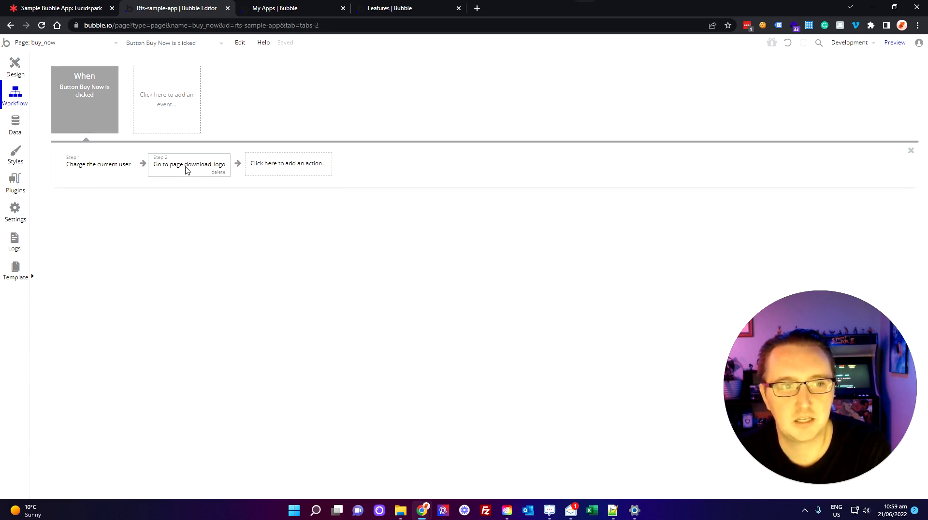
Return to the page design and switch from buy_now to the download_logo page
{"action": "left_click", "coordinate": [14, 66]}
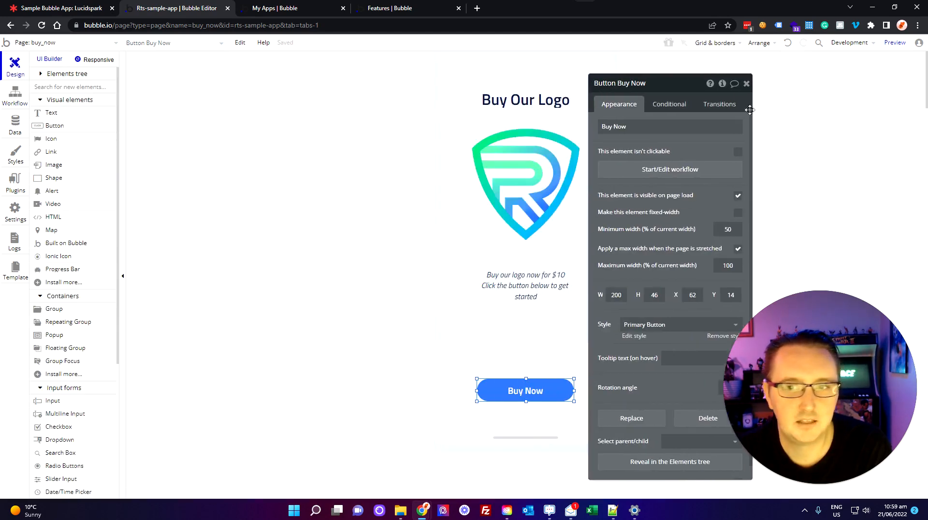
{"action": "left_click", "coordinate": [746, 83]}
{"action": "left_click", "coordinate": [288, 191]}
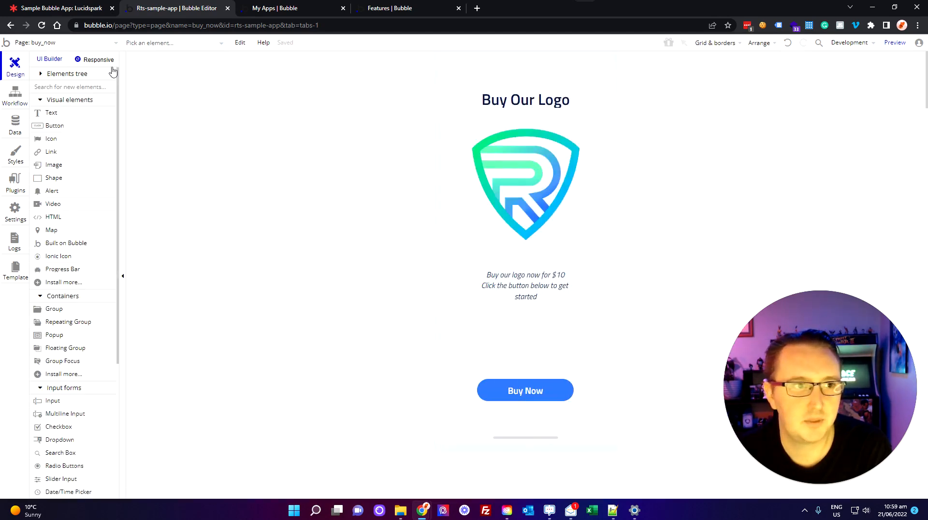
{"action": "left_click", "coordinate": [100, 42]}
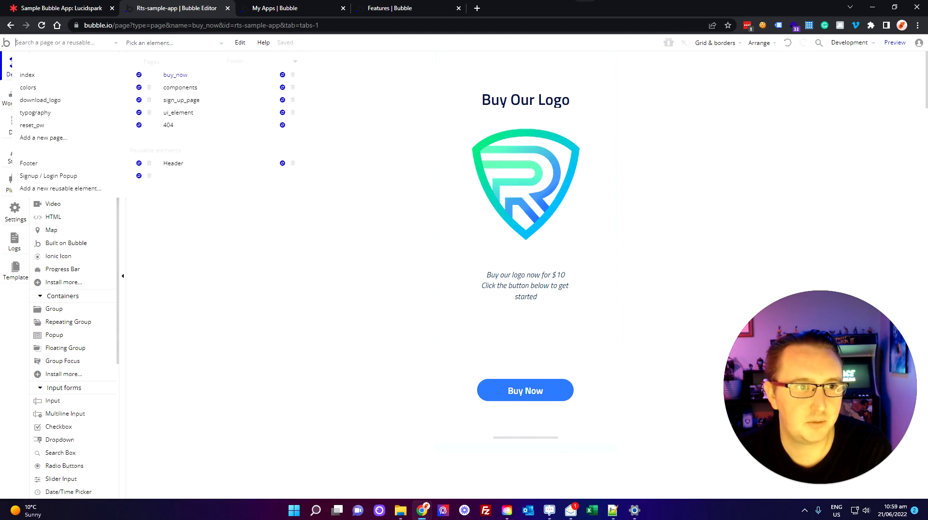
{"action": "left_click", "coordinate": [78, 100]}
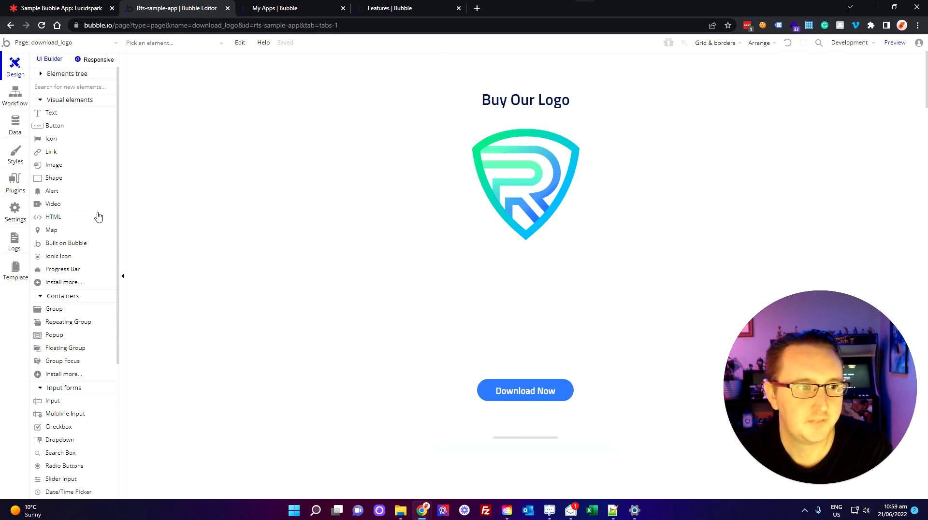
Upload righttech1_dark.ai to the app's file manager and copy the uploaded file's link address
{"action": "left_click", "coordinate": [15, 127]}
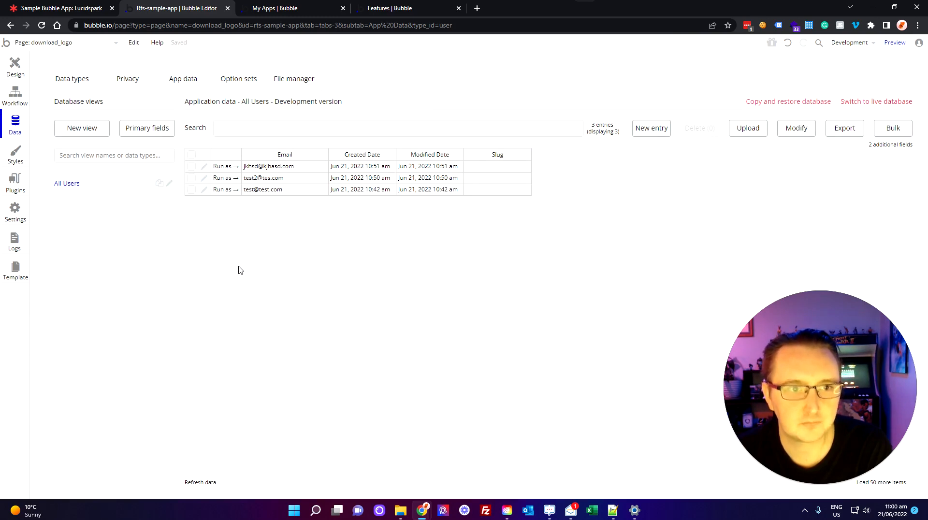
{"action": "left_click", "coordinate": [298, 79]}
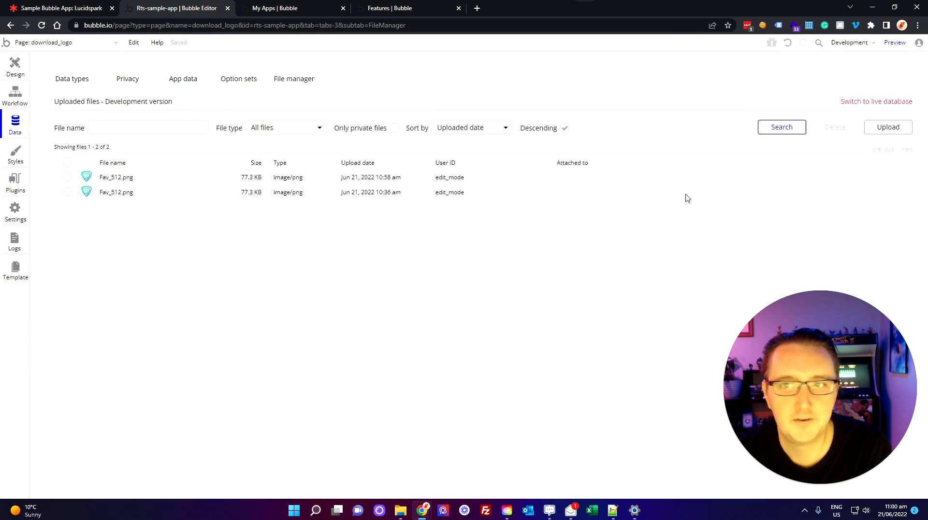
{"action": "left_click", "coordinate": [888, 128]}
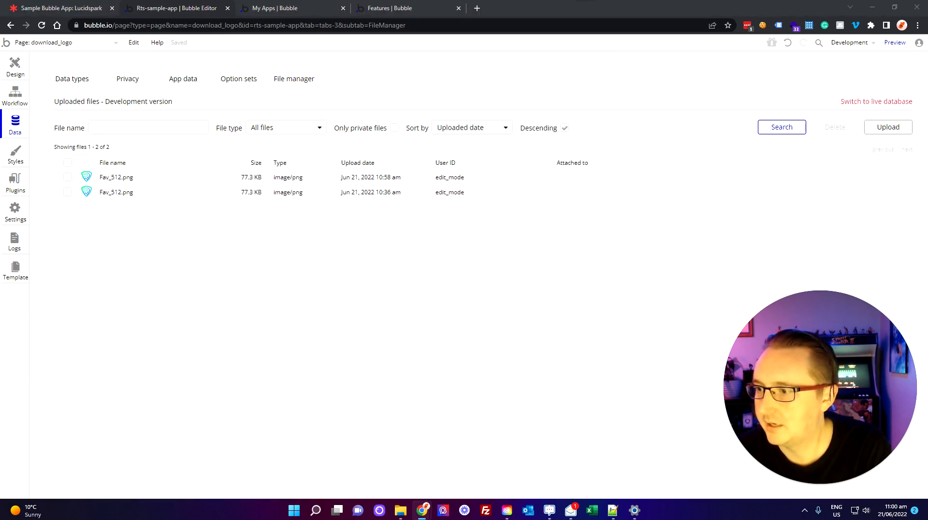
{"action": "left_click", "coordinate": [693, 300]}
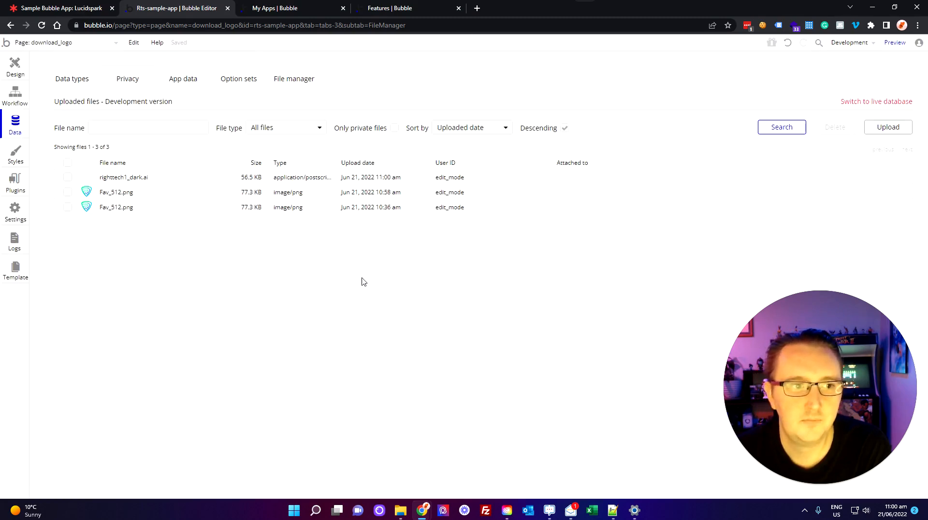
{"action": "right_click", "coordinate": [135, 179]}
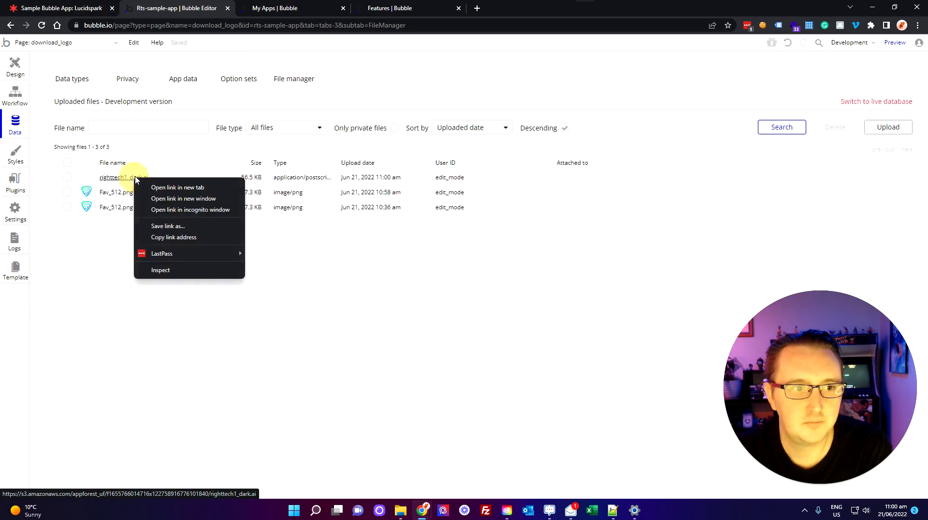
{"action": "left_click", "coordinate": [197, 240]}
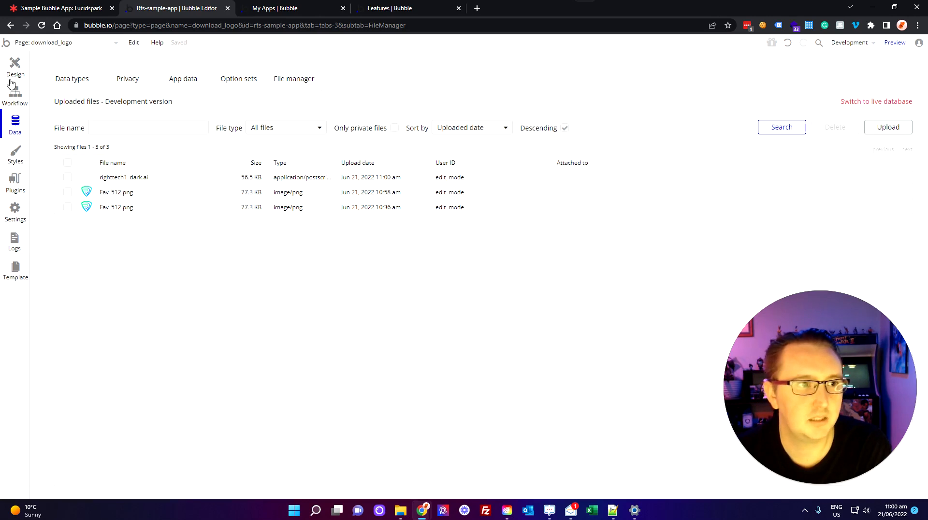
Delete the Download Now button from the download_logo page design
{"action": "left_click", "coordinate": [15, 66]}
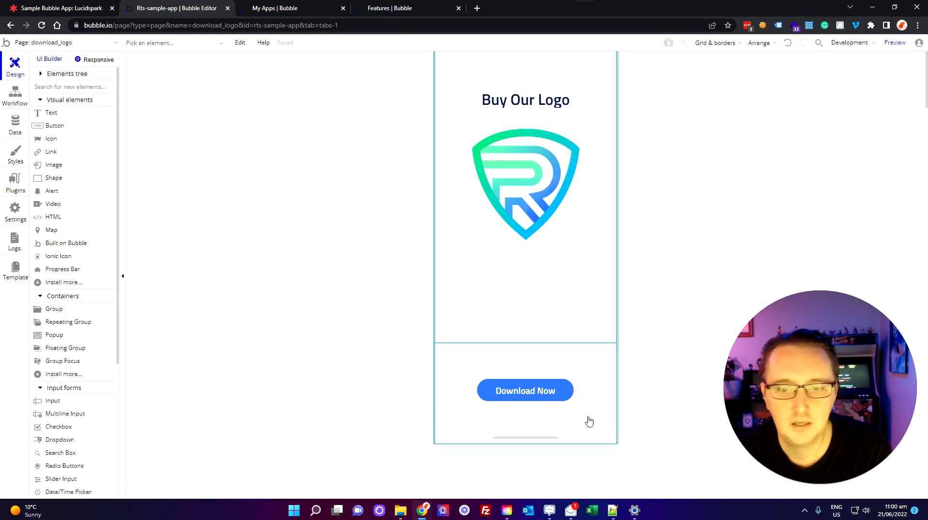
{"action": "left_click", "coordinate": [549, 396]}
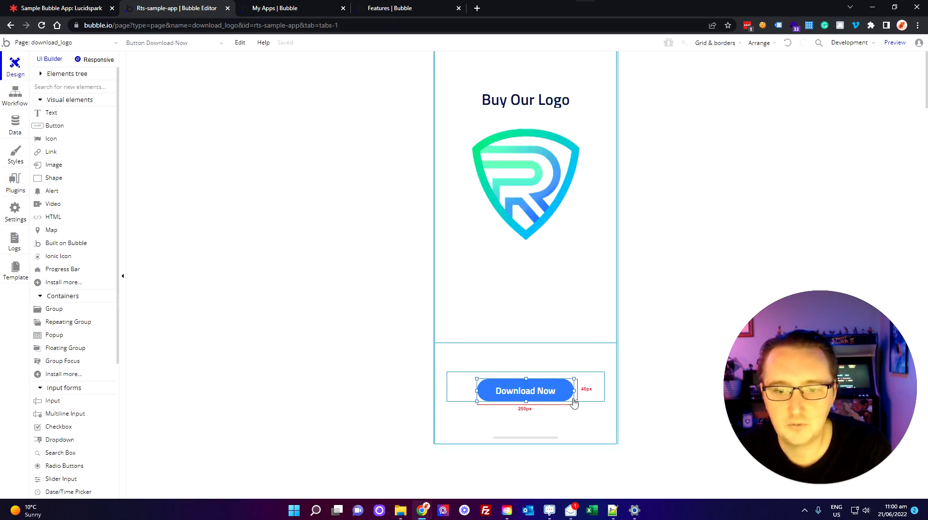
{"action": "left_click", "coordinate": [541, 394]}
{"action": "left_click", "coordinate": [654, 359]}
{"action": "left_click", "coordinate": [549, 390]}
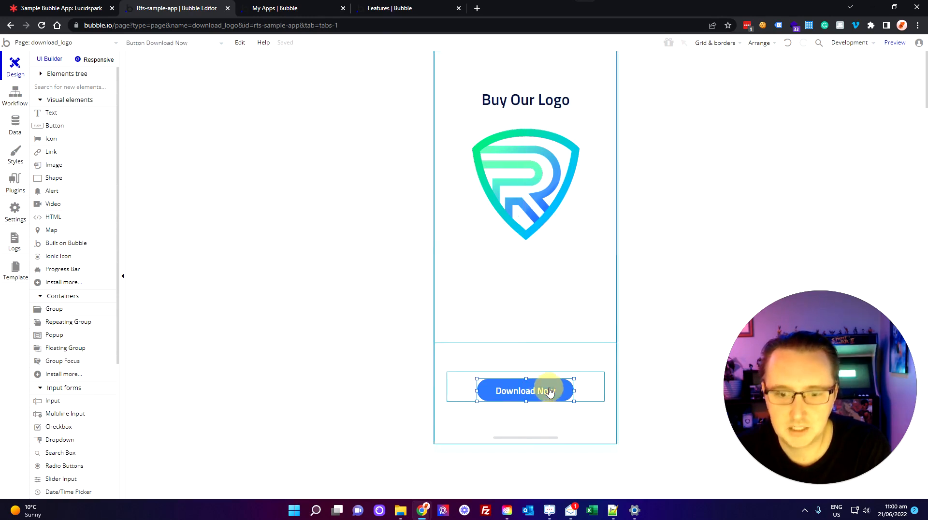
{"action": "key", "text": "Delete"}
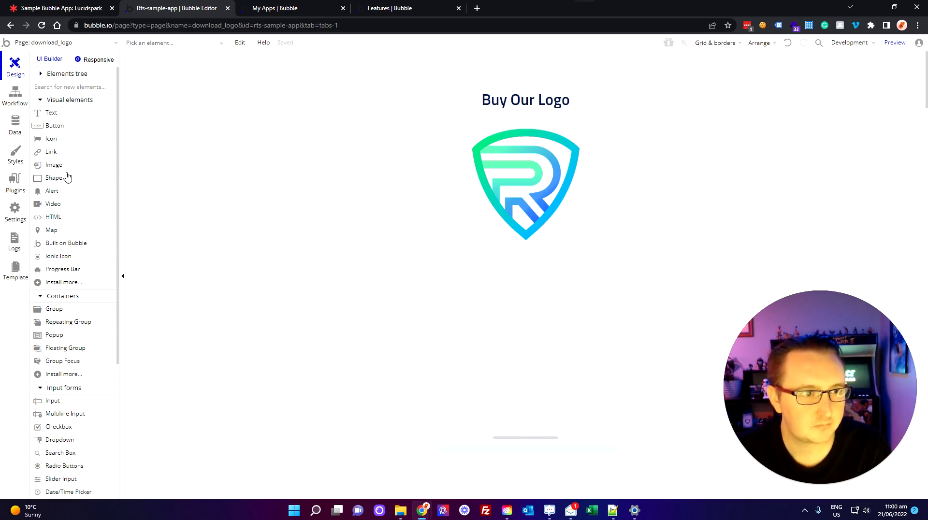
Place a link element below the logo, where the button was, with the text "Download Now"
{"action": "left_click_drag", "start_coordinate": [56, 157], "coordinate": [498, 391]}
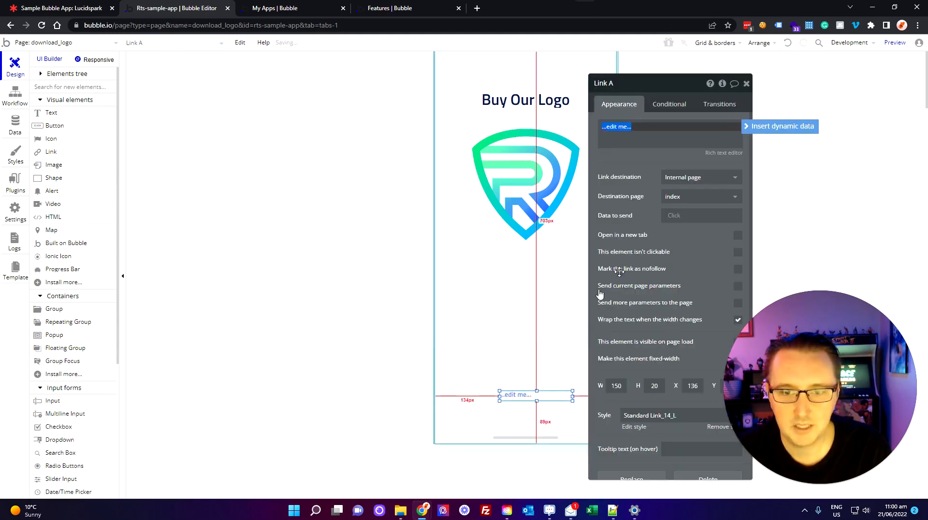
{"action": "type", "text": "Downlaod Now"}
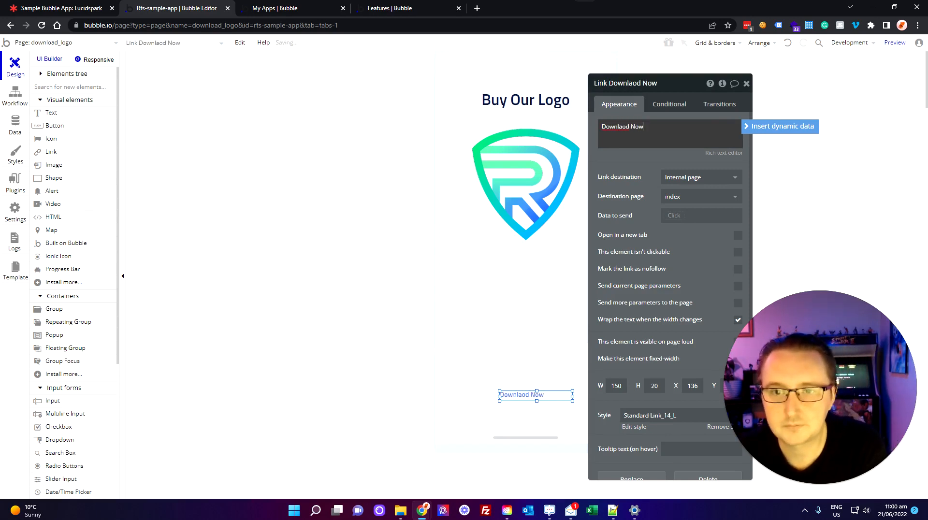
{"action": "left_click", "coordinate": [622, 127]}
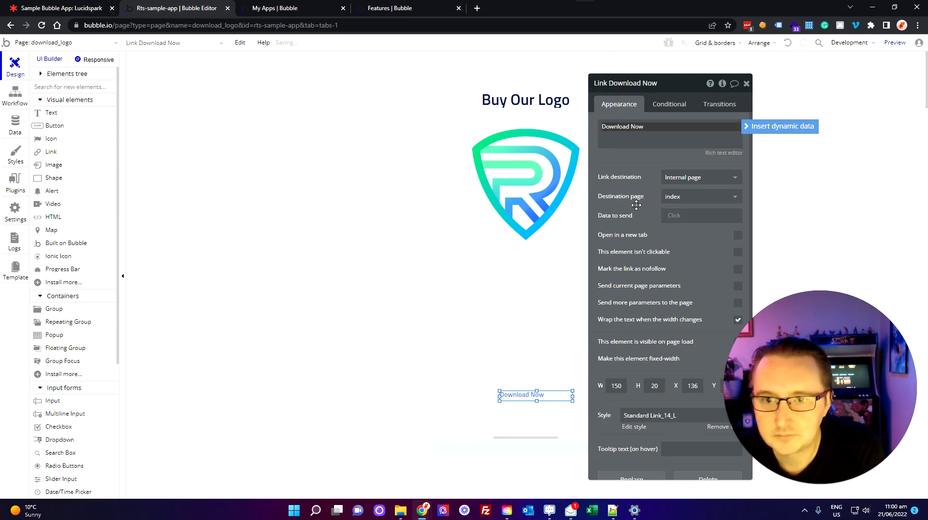
Set the Download Now link's destination to External URL and use the copied righttech1_dark.ai file address as its destination URL
{"action": "left_click", "coordinate": [695, 180]}
{"action": "left_click", "coordinate": [677, 207]}
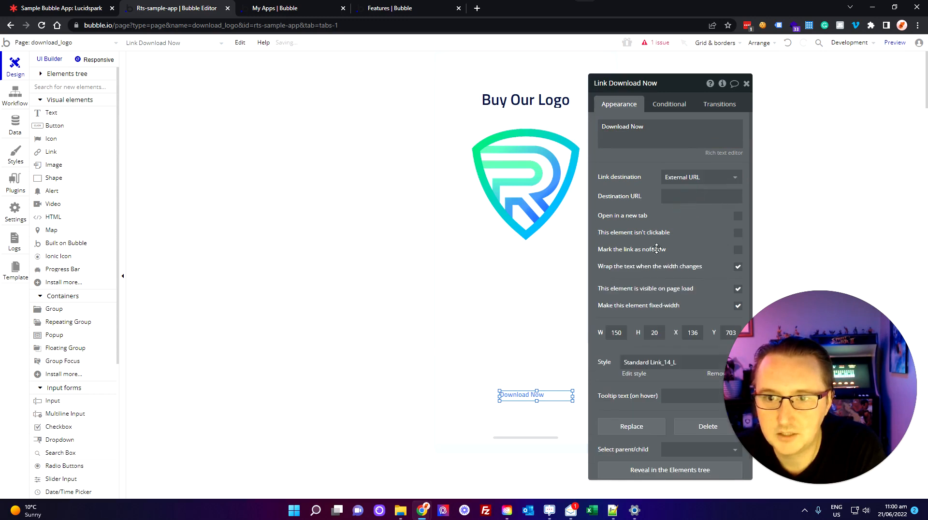
{"action": "left_click", "coordinate": [691, 196]}
{"action": "key", "text": "ctrl+v"}
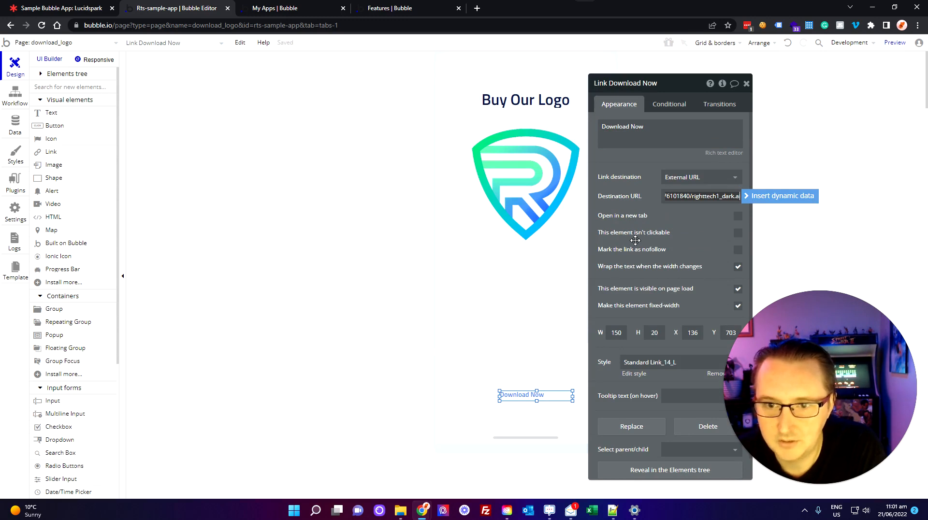
{"action": "scroll", "coordinate": [648, 239], "scroll_direction": "down", "scroll_amount": 1}
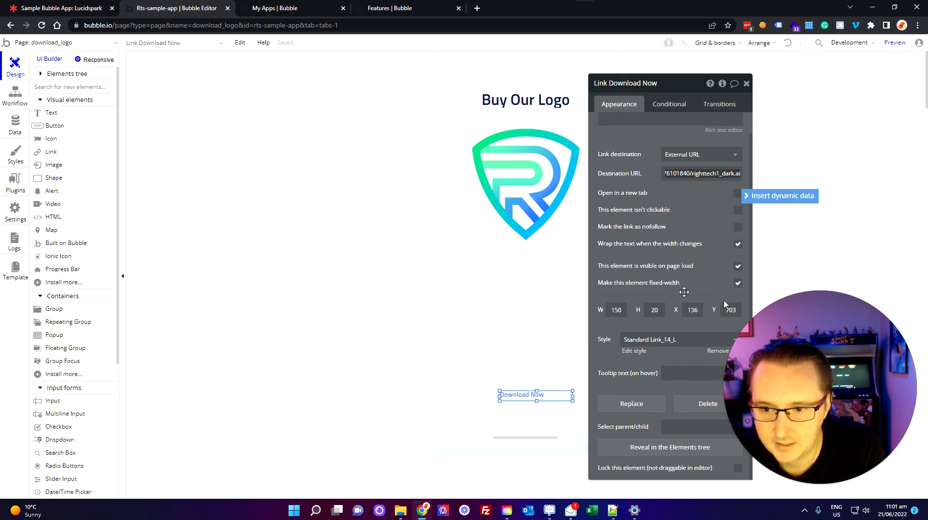
{"action": "left_click_drag", "start_coordinate": [686, 89], "coordinate": [313, 83]}
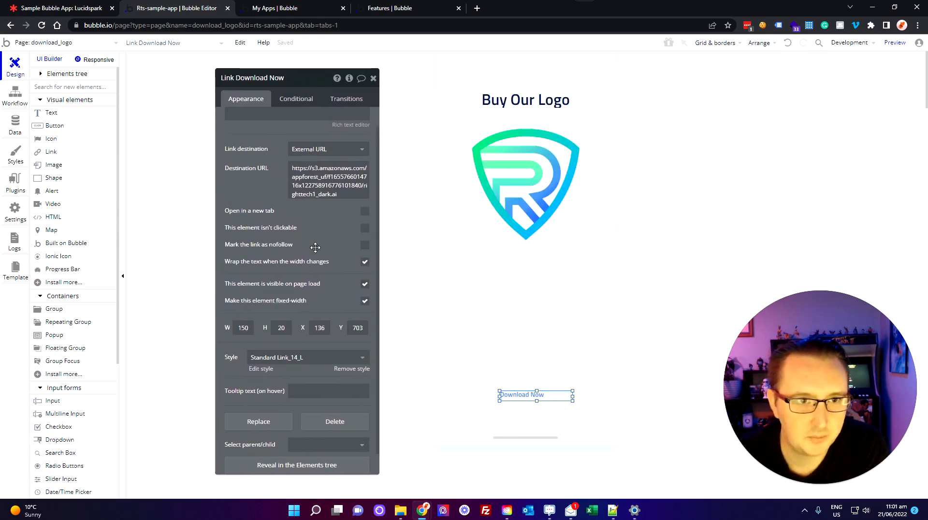
{"action": "scroll", "coordinate": [364, 373], "scroll_direction": "down", "scroll_amount": 1}
{"action": "scroll", "coordinate": [314, 259], "scroll_direction": "up", "scroll_amount": 2}
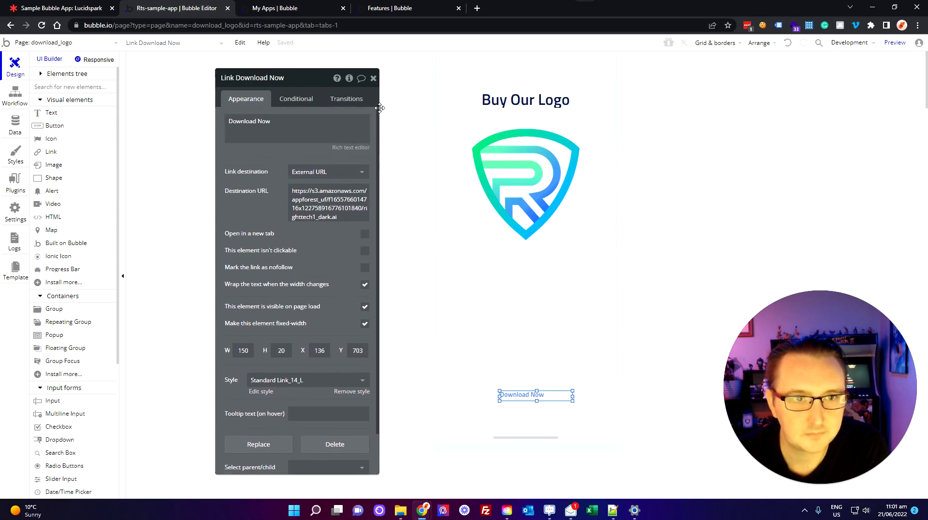
Apply the Button Link style to the Download Now link on the download_logo page
{"action": "scroll", "coordinate": [359, 287], "scroll_direction": "down", "scroll_amount": 2}
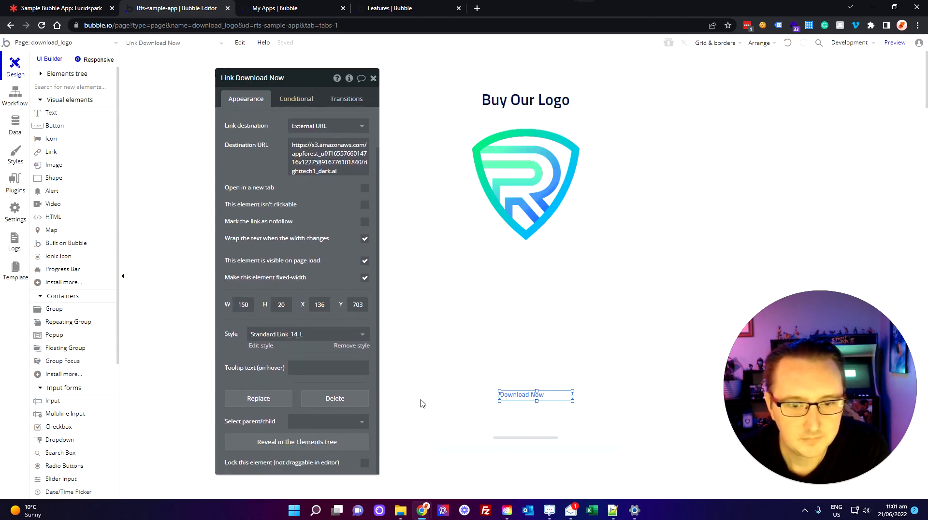
{"action": "left_click", "coordinate": [404, 379]}
{"action": "double_click", "coordinate": [538, 396]}
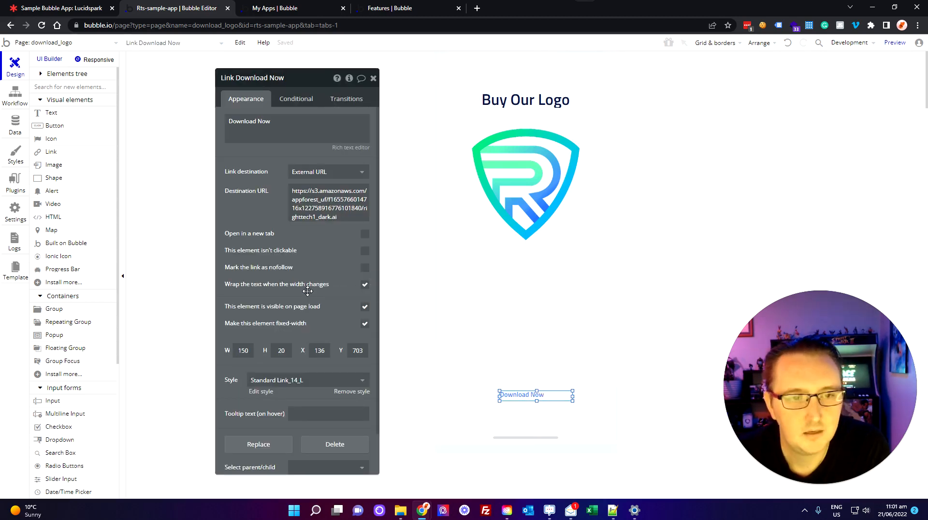
{"action": "scroll", "coordinate": [266, 363], "scroll_direction": "down", "scroll_amount": 2}
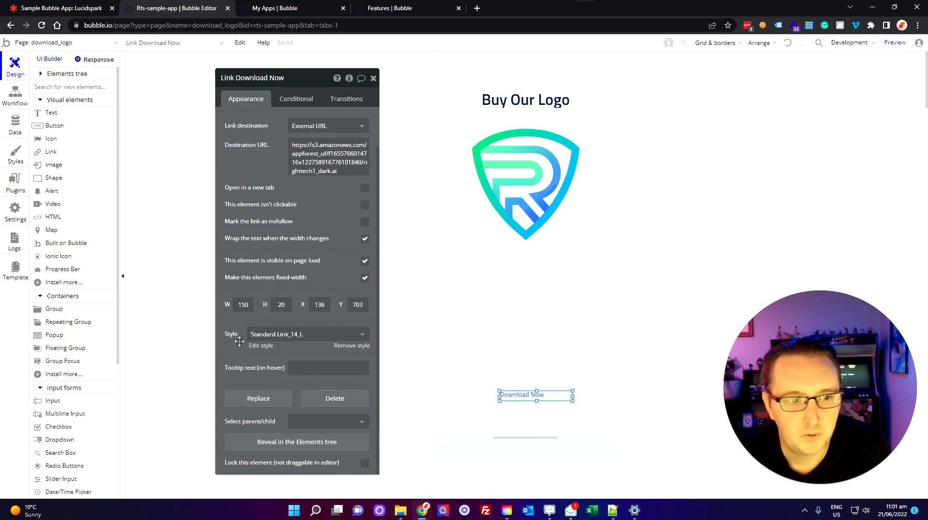
{"action": "left_click", "coordinate": [295, 335]}
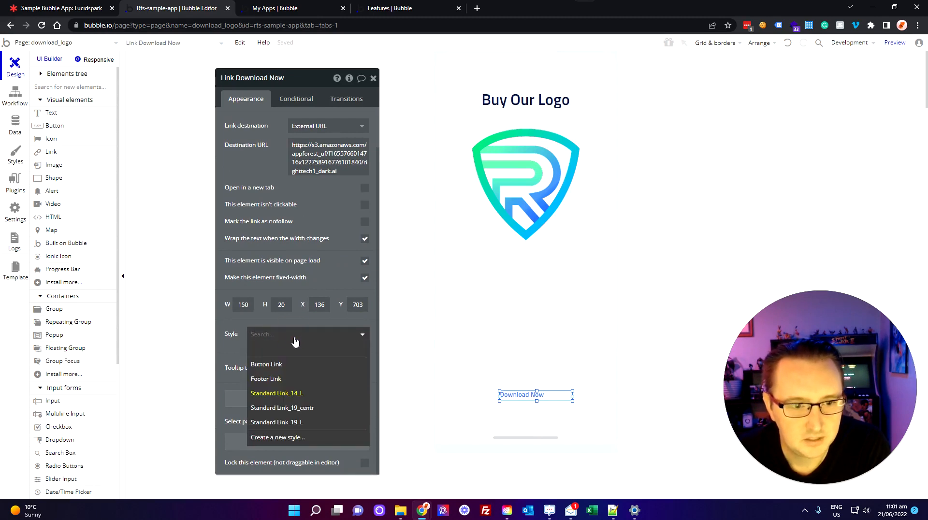
{"action": "left_click", "coordinate": [315, 372]}
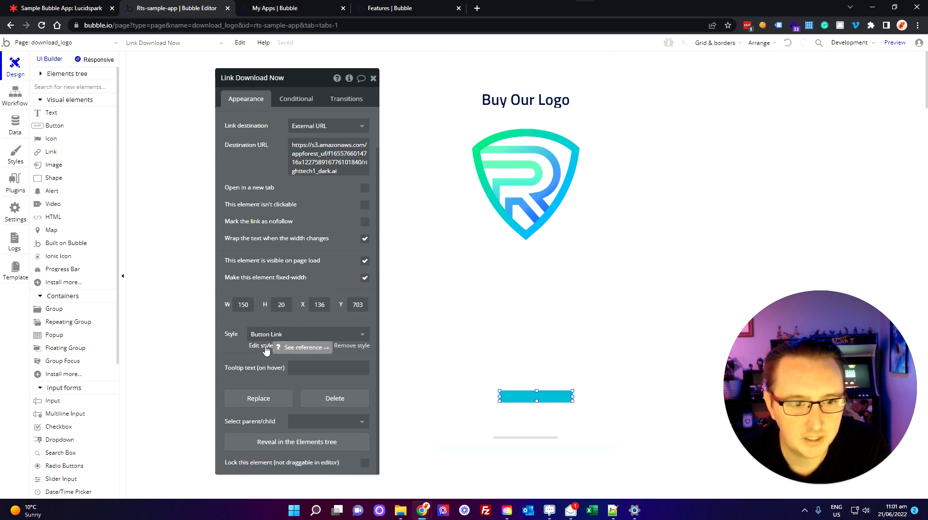
Open the link's style for editing, filter the styles by "button" and copy the Primary Button style's background color code
{"action": "left_click", "coordinate": [265, 348]}
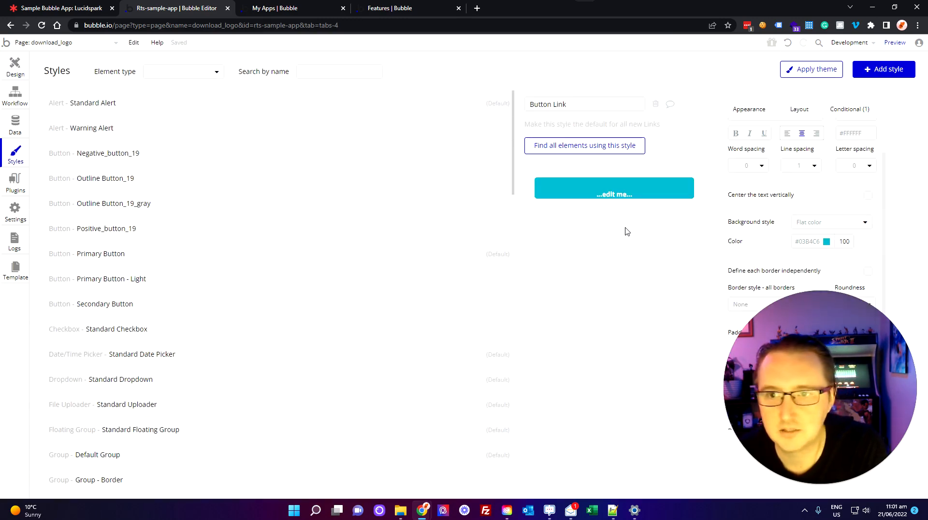
{"action": "left_click_drag", "start_coordinate": [822, 319], "coordinate": [110, 320]}
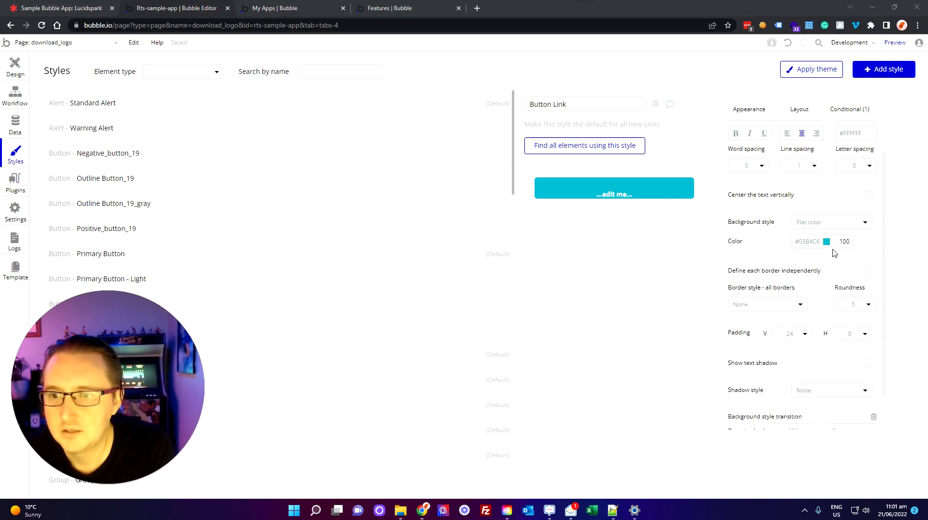
{"action": "scroll", "coordinate": [288, 174], "scroll_direction": "down", "scroll_amount": 2}
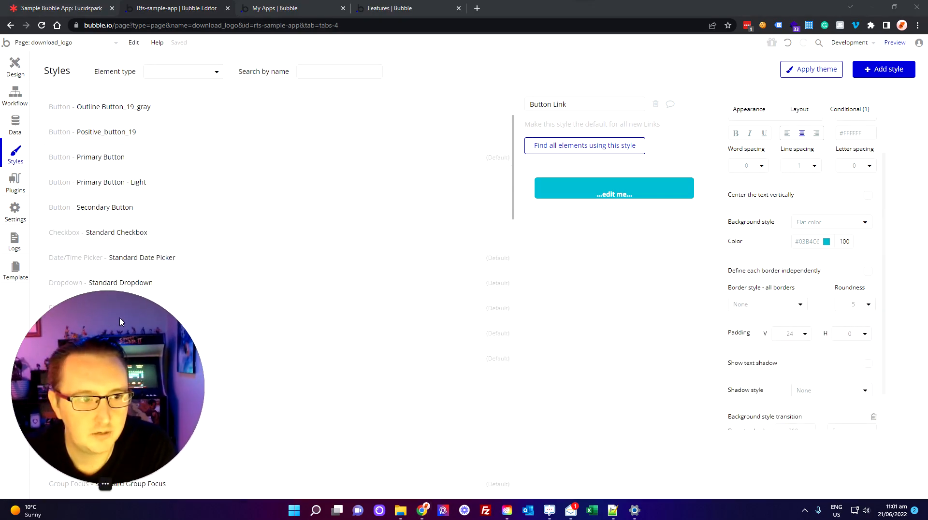
{"action": "scroll", "coordinate": [334, 244], "scroll_direction": "down", "scroll_amount": 3}
{"action": "scroll", "coordinate": [302, 207], "scroll_direction": "up", "scroll_amount": 5}
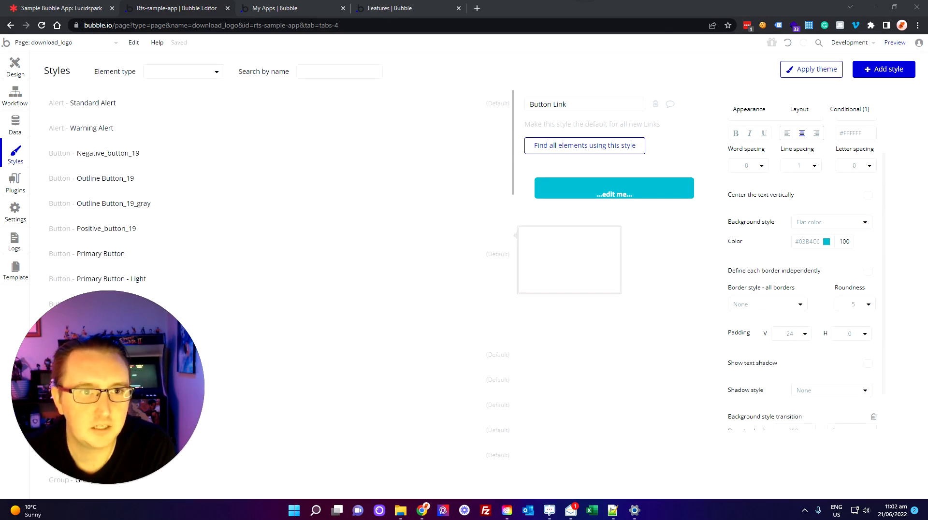
{"action": "left_click", "coordinate": [312, 72]}
{"action": "type", "text": "button"}
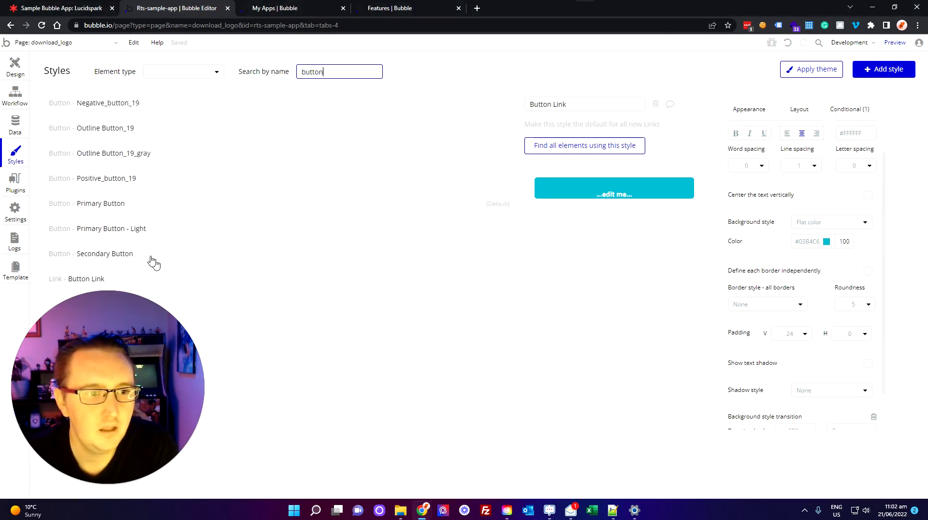
{"action": "left_click", "coordinate": [167, 211]}
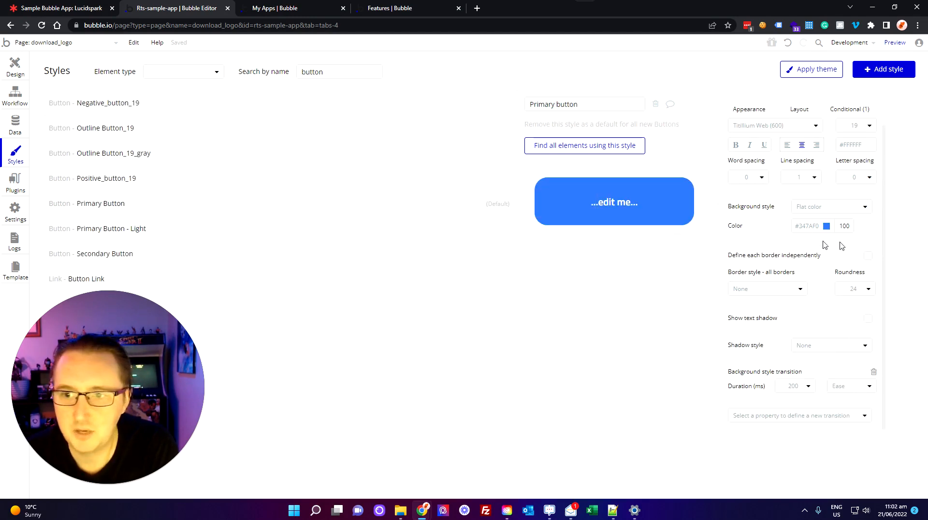
{"action": "double_click", "coordinate": [808, 226]}
{"action": "key", "text": "ctrl+c"}
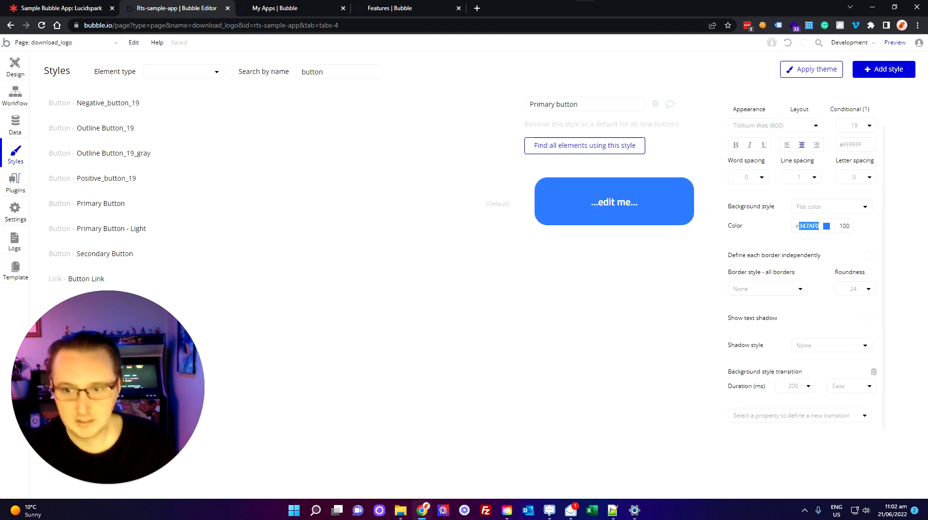
Set the Button Link style's background color to the copied #347AF0
{"action": "left_click", "coordinate": [155, 279]}
{"action": "left_click", "coordinate": [807, 280]}
{"action": "key", "text": "ctrl+v"}
{"action": "key", "text": "Return"}
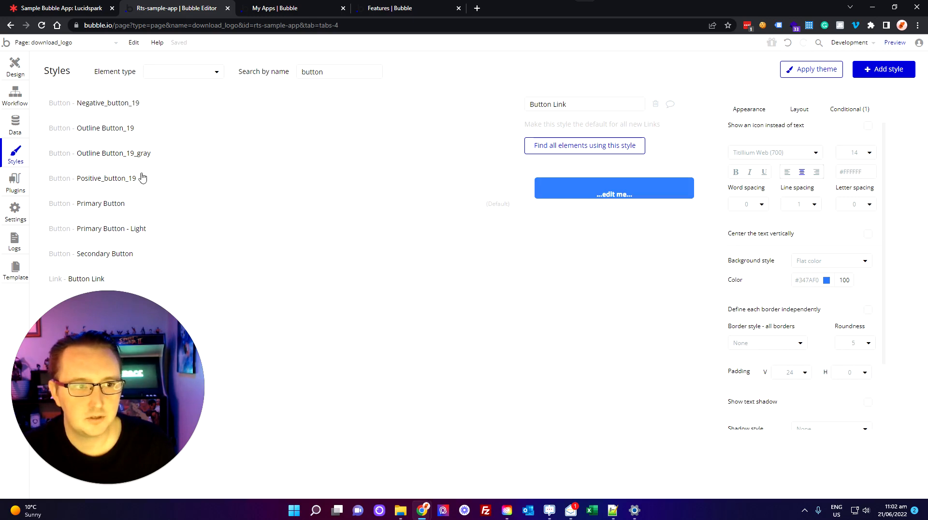
Match the Button Link style's roundness to Primary Button by setting it to 24, and set its vertical padding to 0
{"action": "left_click", "coordinate": [141, 203]}
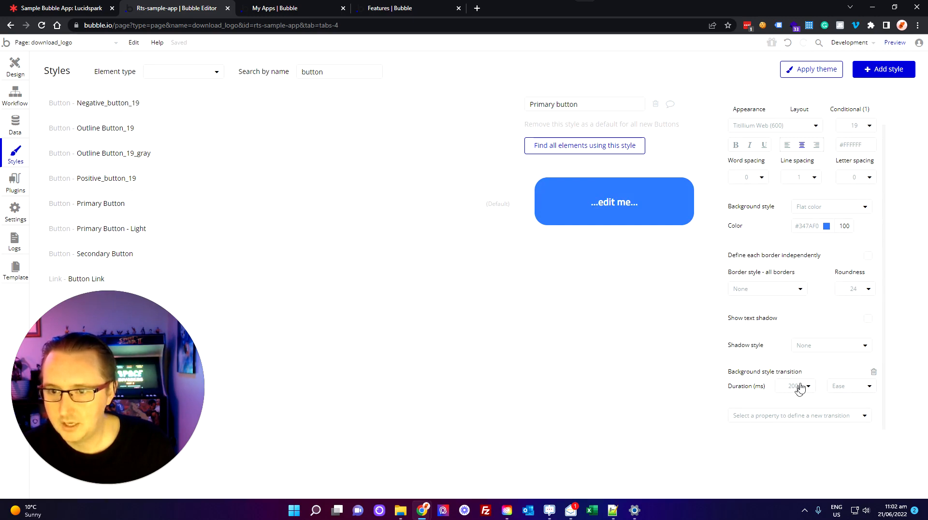
{"action": "scroll", "coordinate": [814, 242], "scroll_direction": "up", "scroll_amount": 1}
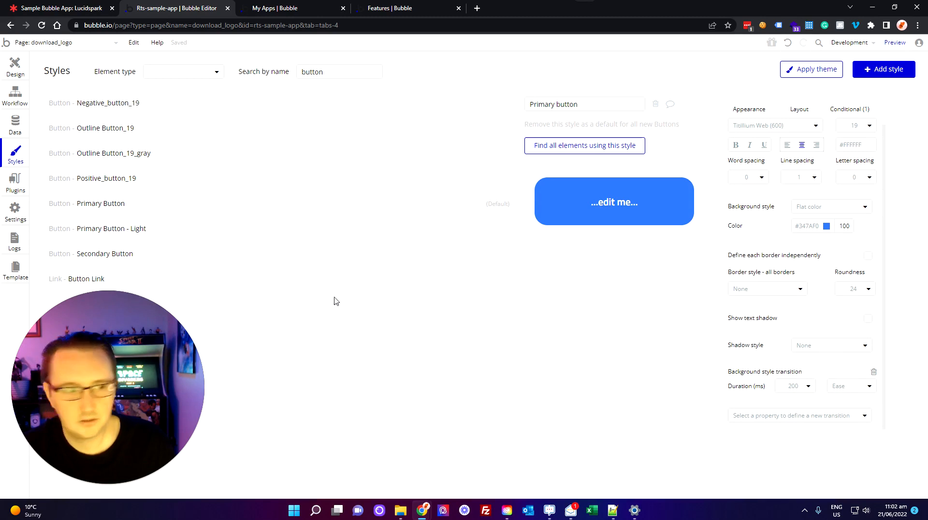
{"action": "left_click", "coordinate": [171, 282]}
{"action": "left_click", "coordinate": [865, 348]}
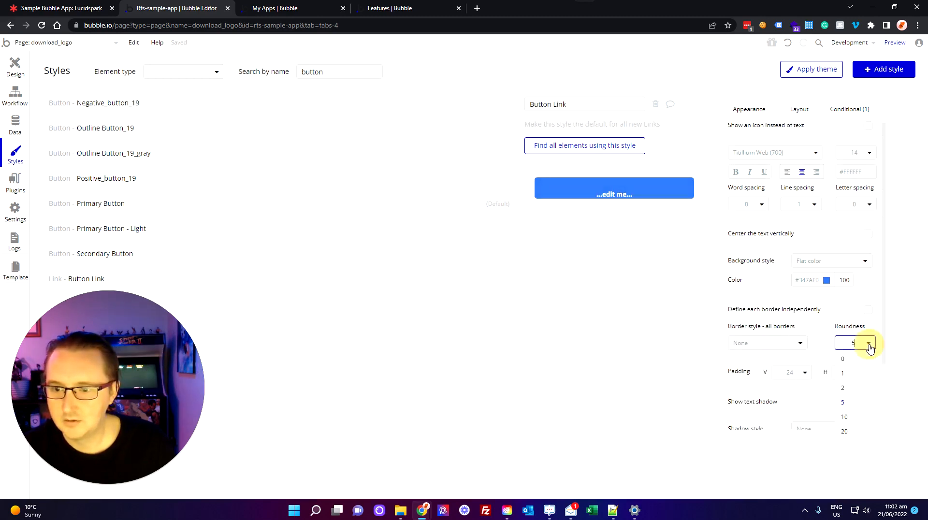
{"action": "left_click", "coordinate": [853, 342]}
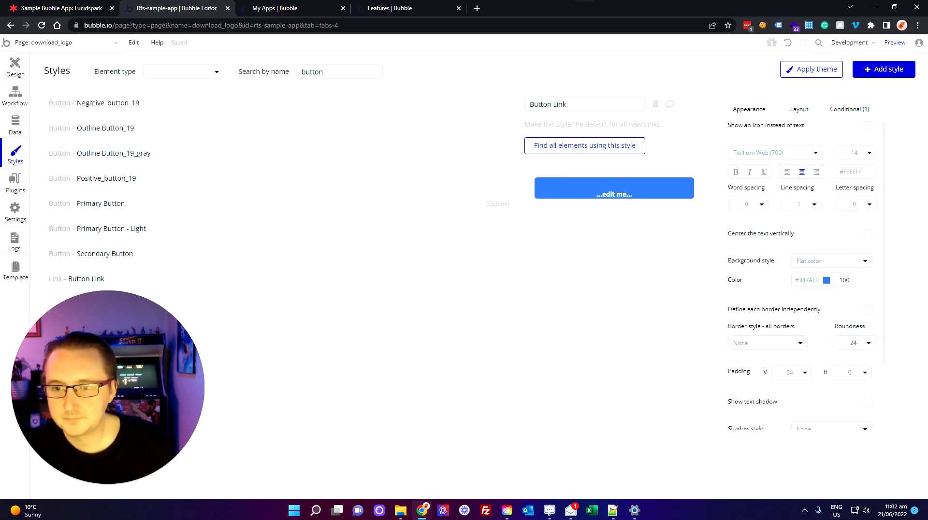
{"action": "type", "text": "24"}
{"action": "left_click", "coordinate": [843, 309]}
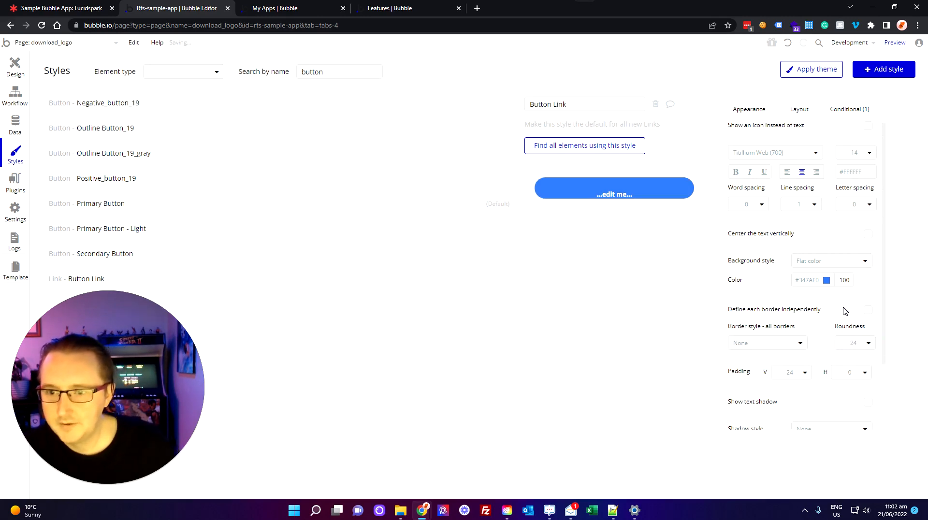
{"action": "left_click", "coordinate": [805, 377]}
{"action": "left_click", "coordinate": [785, 387]}
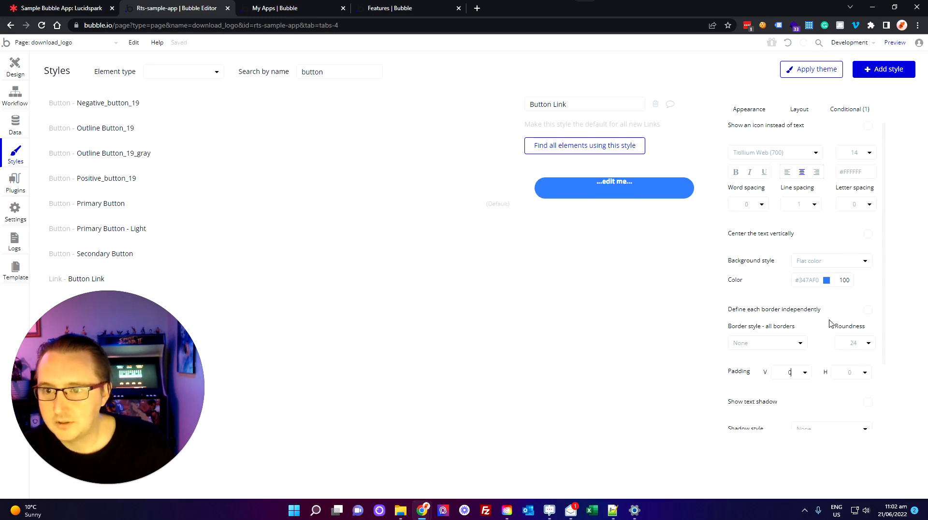
Set the Button Link style's font size to 19 and its font to Titillium Web (600)
{"action": "scroll", "coordinate": [816, 317], "scroll_direction": "up", "scroll_amount": 1}
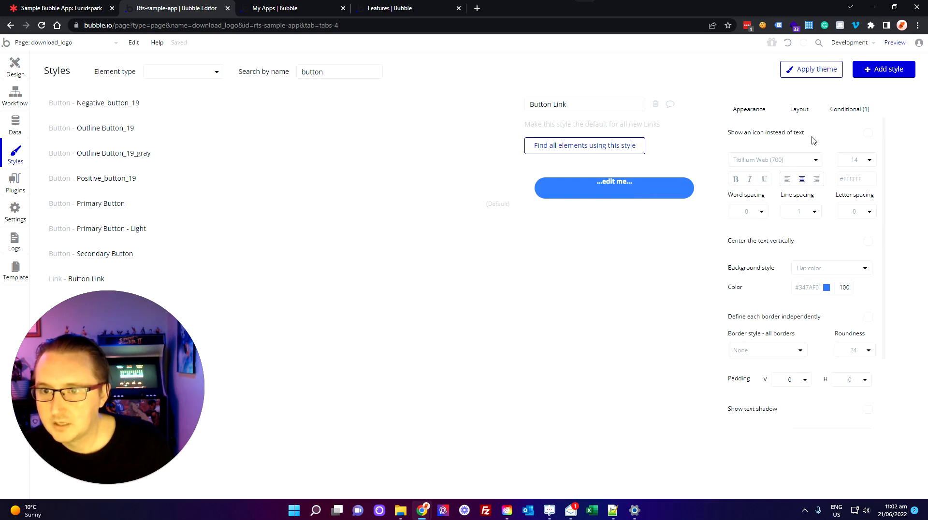
{"action": "left_click", "coordinate": [871, 160]}
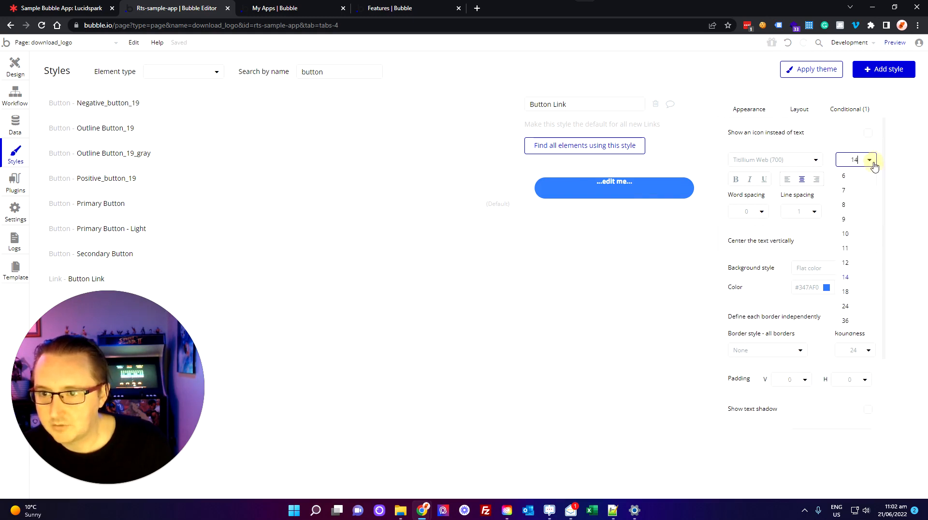
{"action": "left_click", "coordinate": [856, 292]}
{"action": "left_click", "coordinate": [853, 160]}
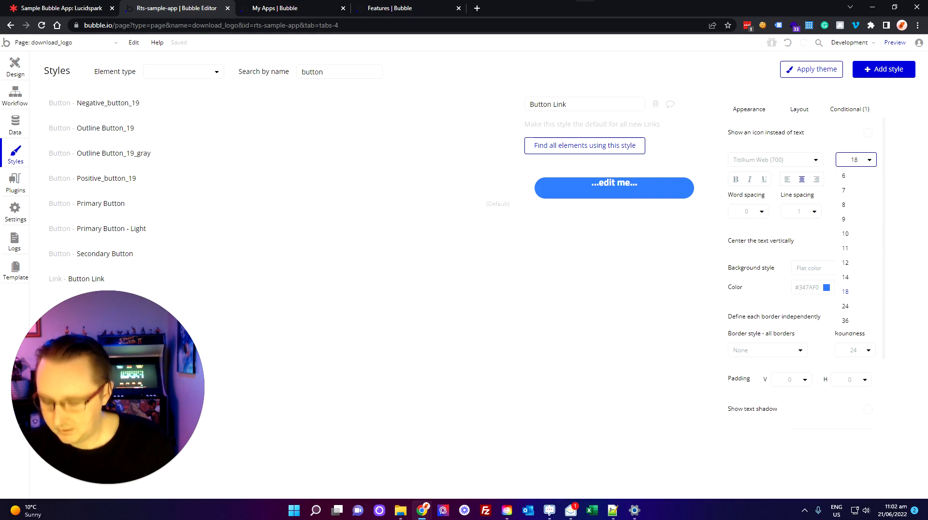
{"action": "type", "text": "9"}
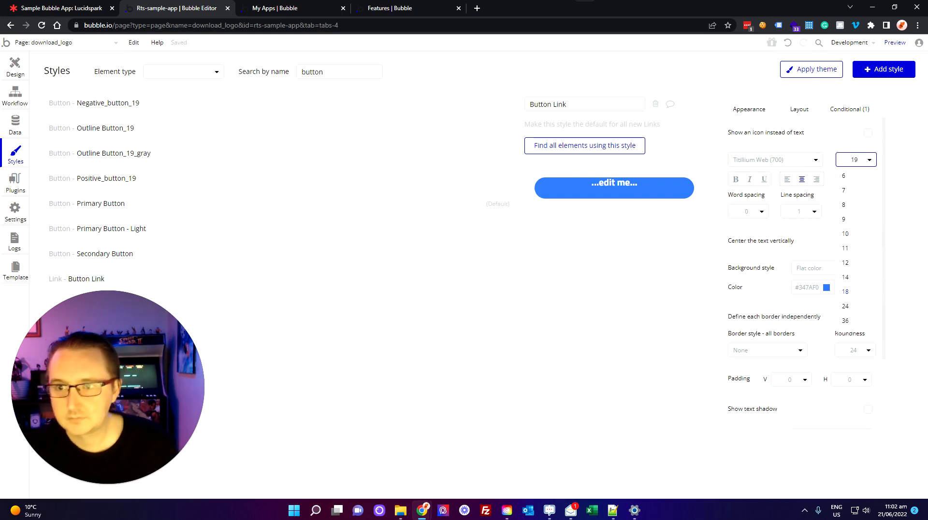
{"action": "left_click", "coordinate": [816, 159]}
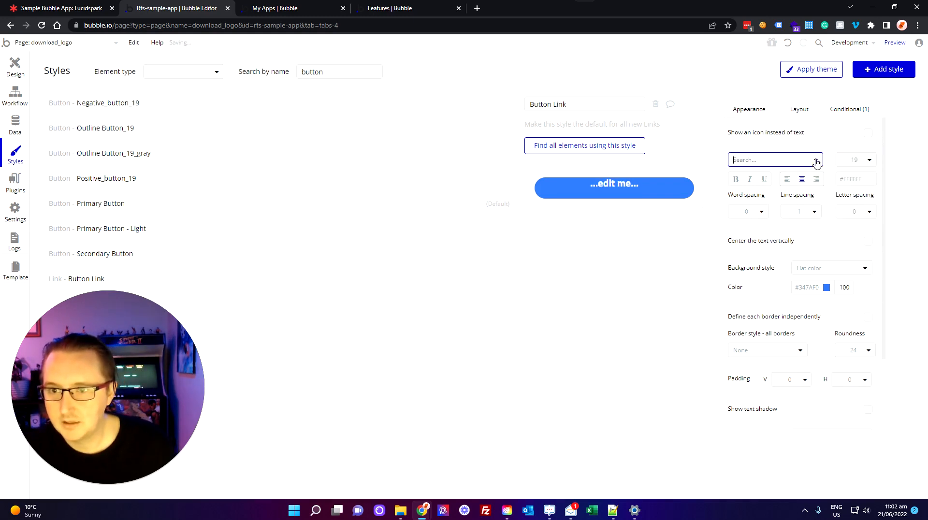
{"action": "scroll", "coordinate": [798, 222], "scroll_direction": "up", "scroll_amount": 1}
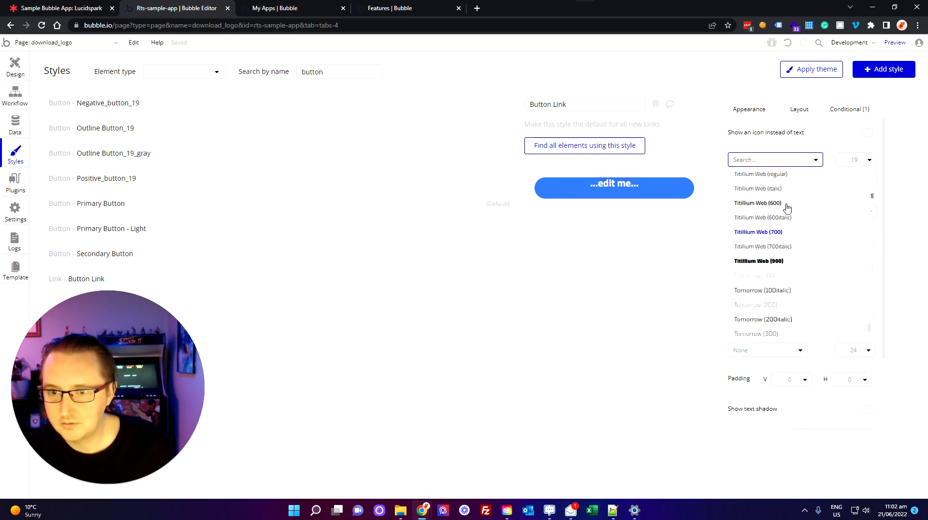
{"action": "left_click", "coordinate": [785, 205]}
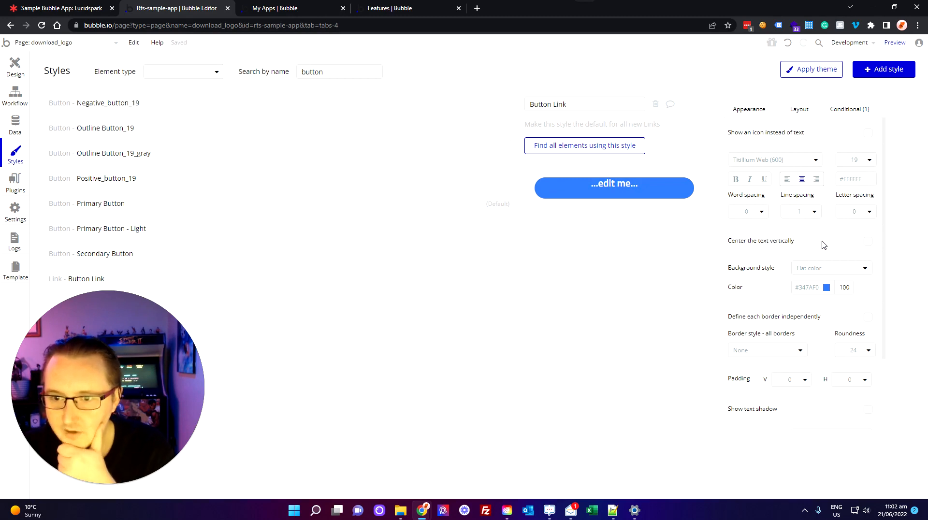
{"action": "scroll", "coordinate": [823, 245], "scroll_direction": "down", "scroll_amount": 2}
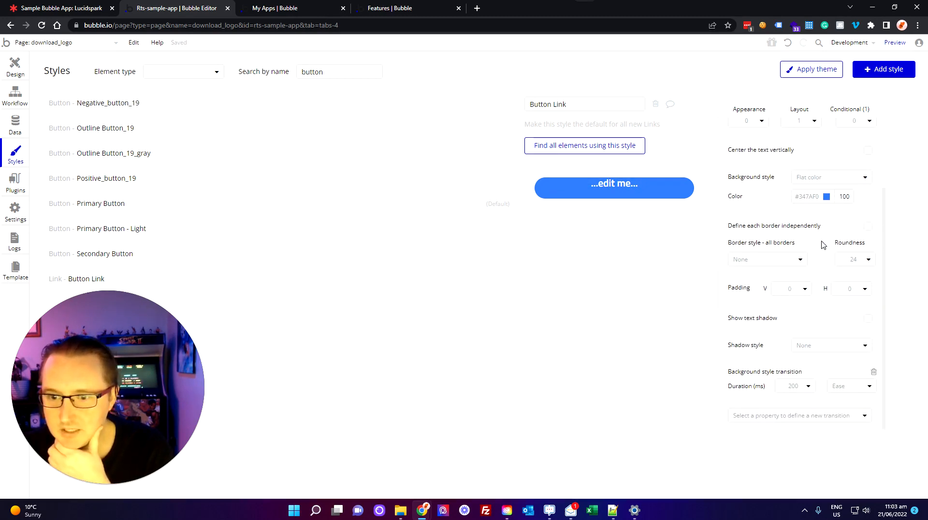
{"action": "scroll", "coordinate": [823, 245], "scroll_direction": "up", "scroll_amount": 2}
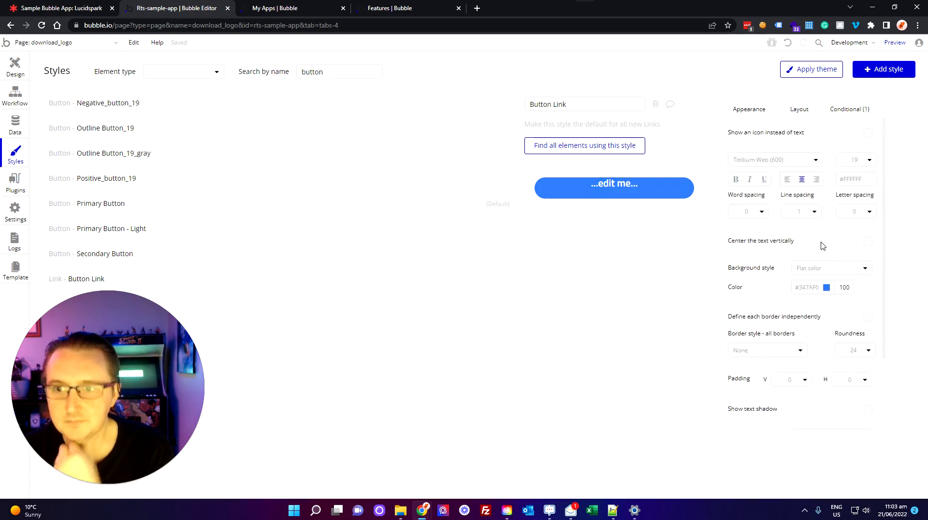
{"action": "left_click", "coordinate": [611, 272]}
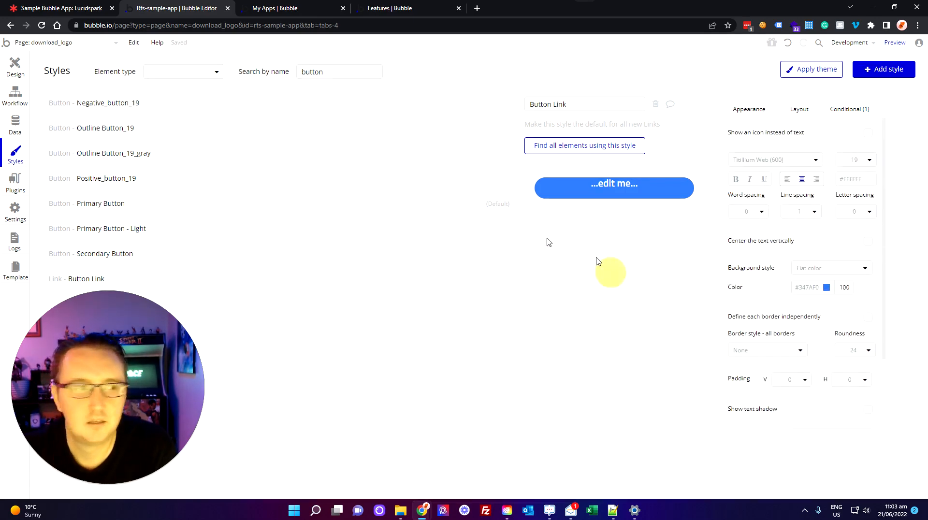
Return to the page design and open the Login button's properties on the index page to examine its size
{"action": "left_click", "coordinate": [18, 71]}
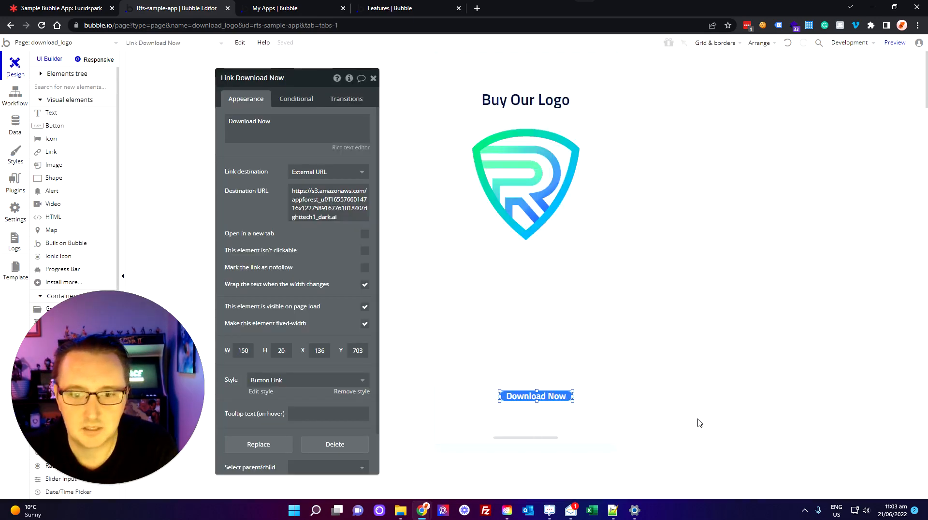
{"action": "left_click", "coordinate": [530, 409]}
{"action": "left_click", "coordinate": [542, 400]}
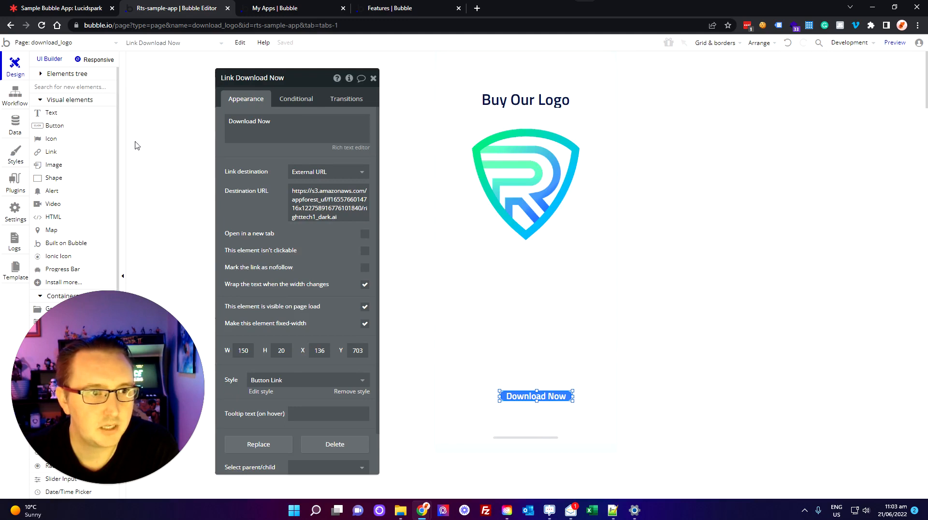
{"action": "left_click", "coordinate": [103, 44]}
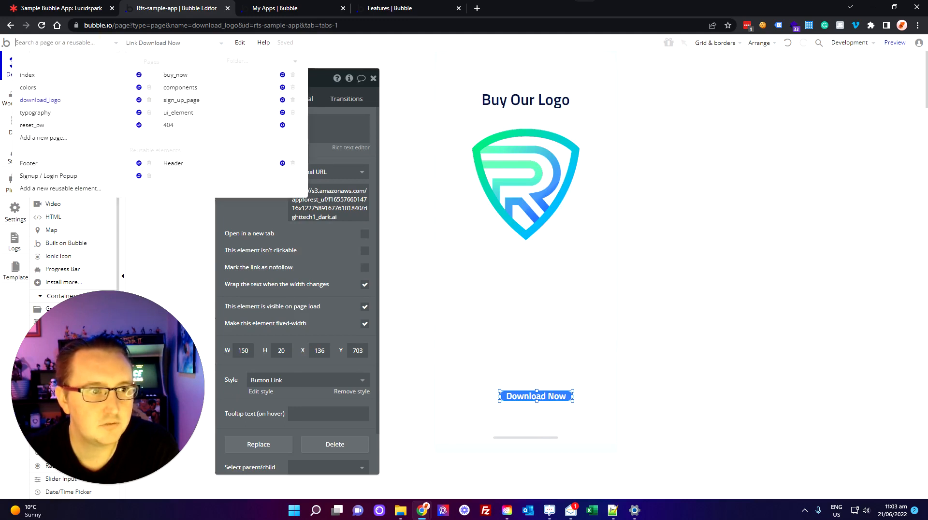
{"action": "left_click", "coordinate": [38, 79]}
{"action": "left_click", "coordinate": [567, 408]}
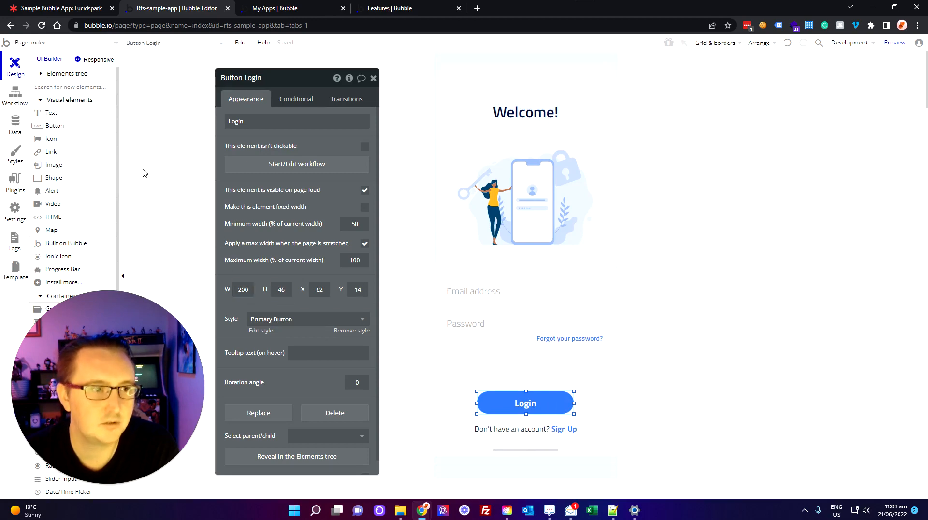
Set the Download Now link on the download_logo page to 200 wide and 46 high
{"action": "left_click", "coordinate": [77, 48]}
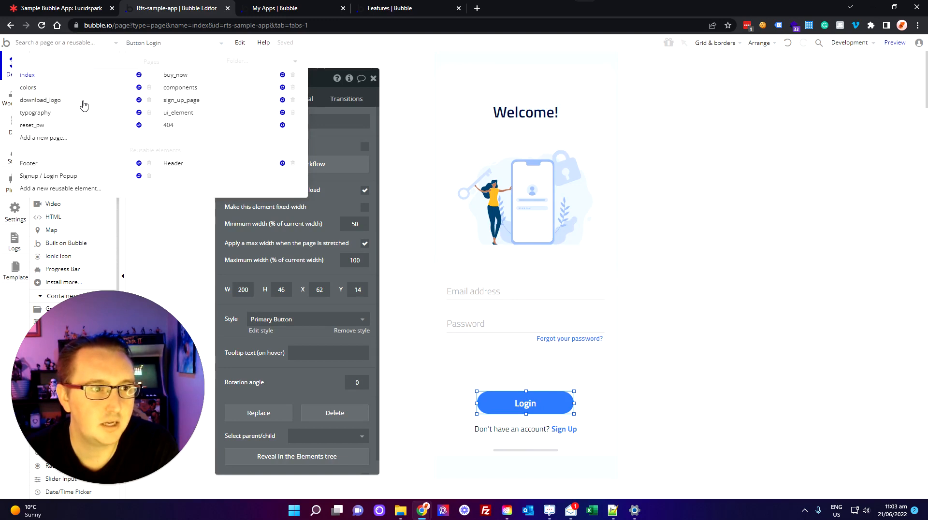
{"action": "left_click", "coordinate": [83, 100]}
{"action": "double_click", "coordinate": [536, 396]}
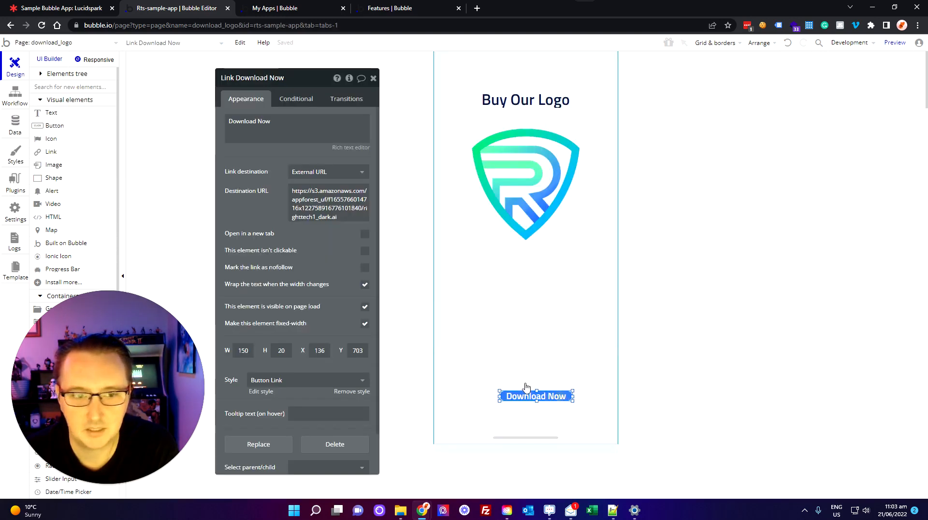
{"action": "left_click", "coordinate": [282, 350]}
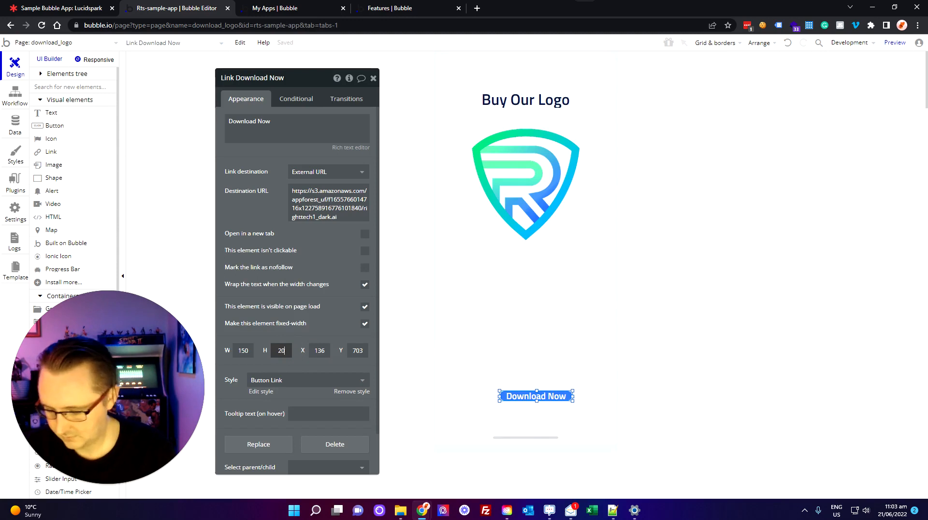
{"action": "double_click", "coordinate": [281, 351]}
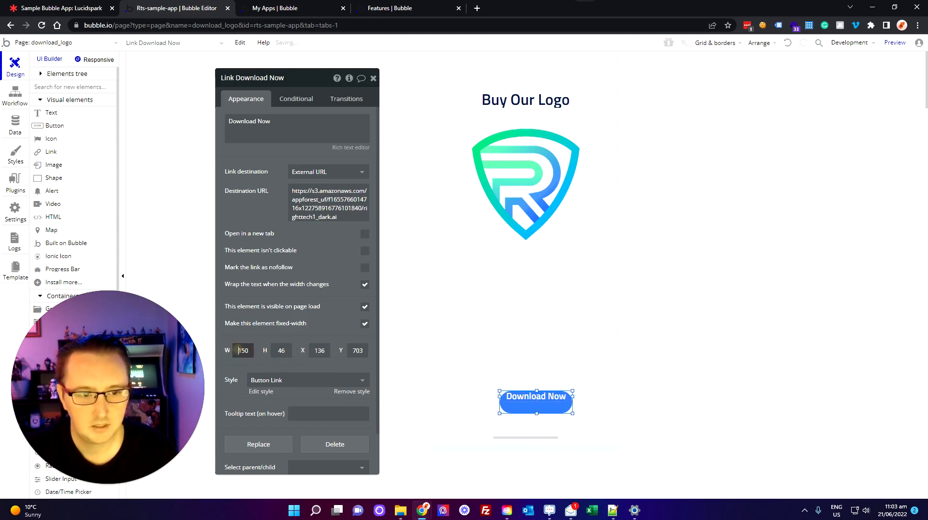
{"action": "double_click", "coordinate": [238, 351]}
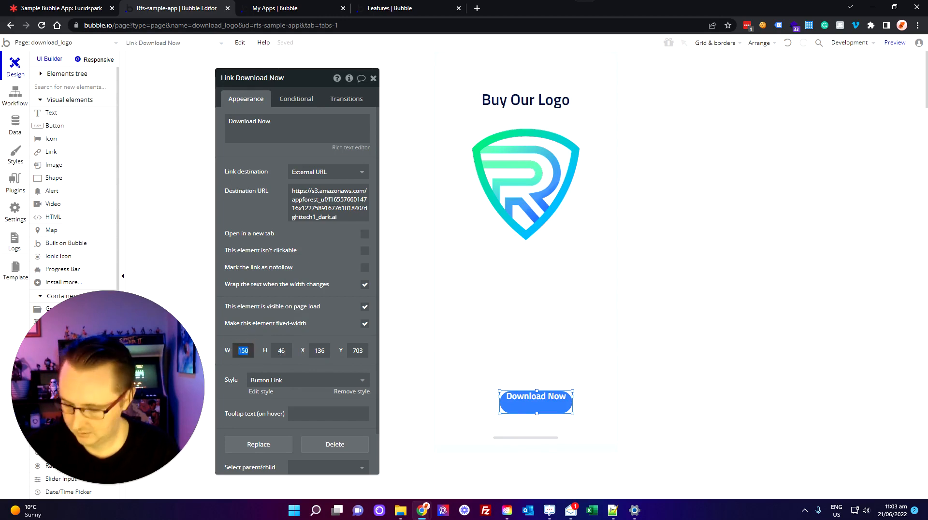
{"action": "left_click", "coordinate": [678, 328]}
Center the Download Now link horizontally on the download_logo page
{"action": "left_click", "coordinate": [549, 396]}
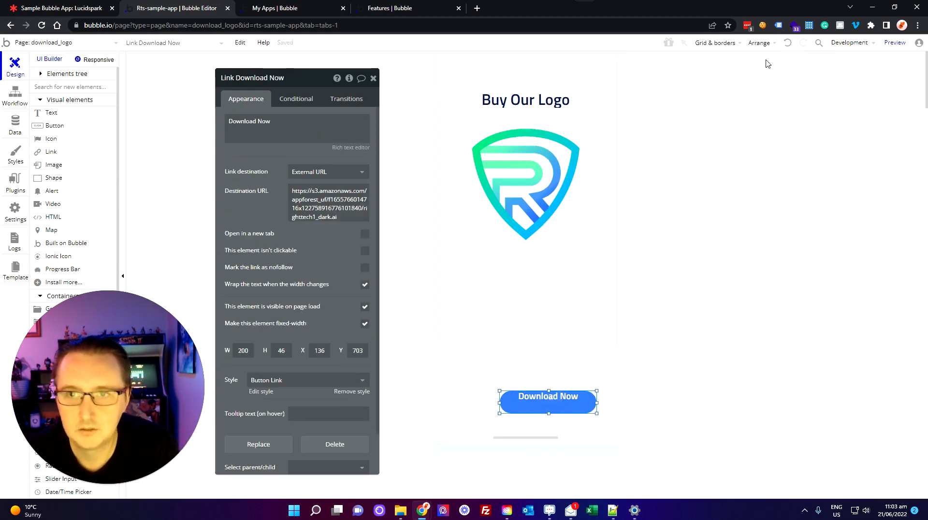
{"action": "left_click", "coordinate": [760, 46]}
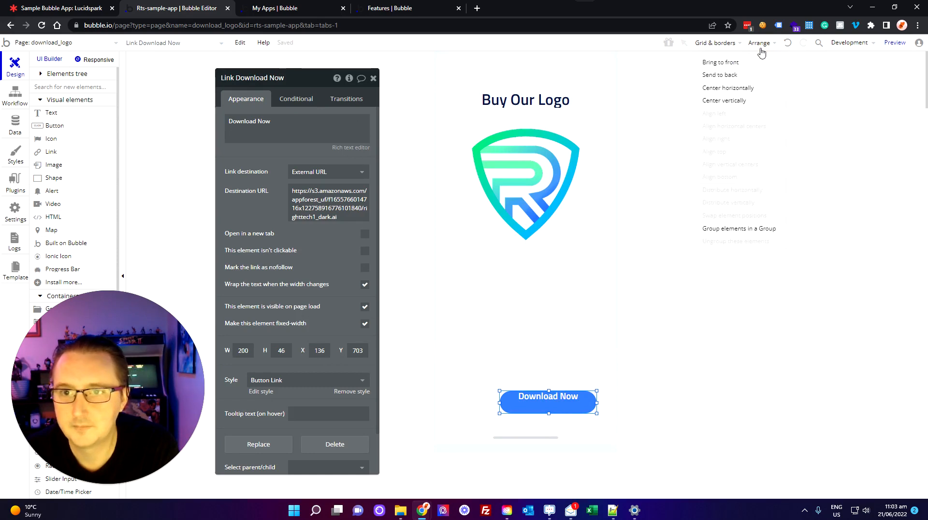
{"action": "left_click", "coordinate": [738, 89]}
{"action": "left_click", "coordinate": [694, 290]}
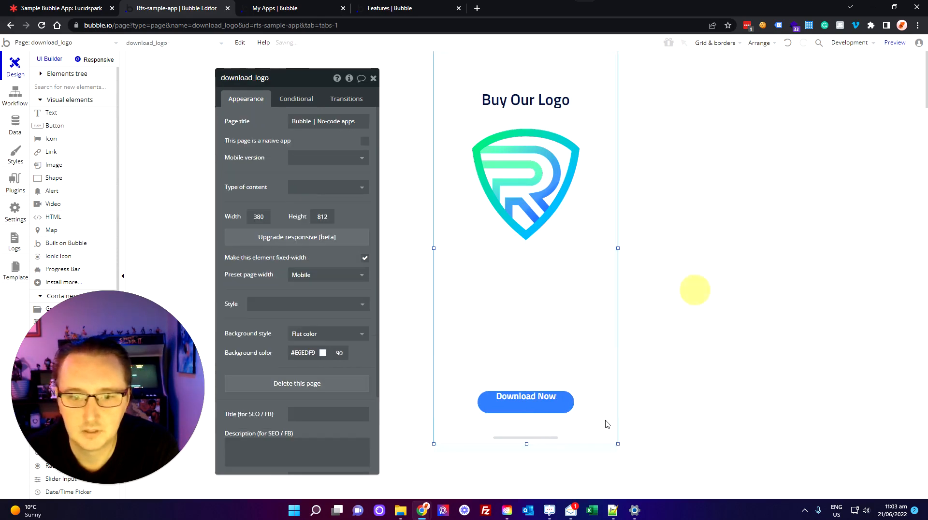
Edit the Download Now link's Button Link style so that its text is centered vertically
{"action": "left_click", "coordinate": [535, 399]}
{"action": "scroll", "coordinate": [323, 365], "scroll_direction": "down", "scroll_amount": 1}
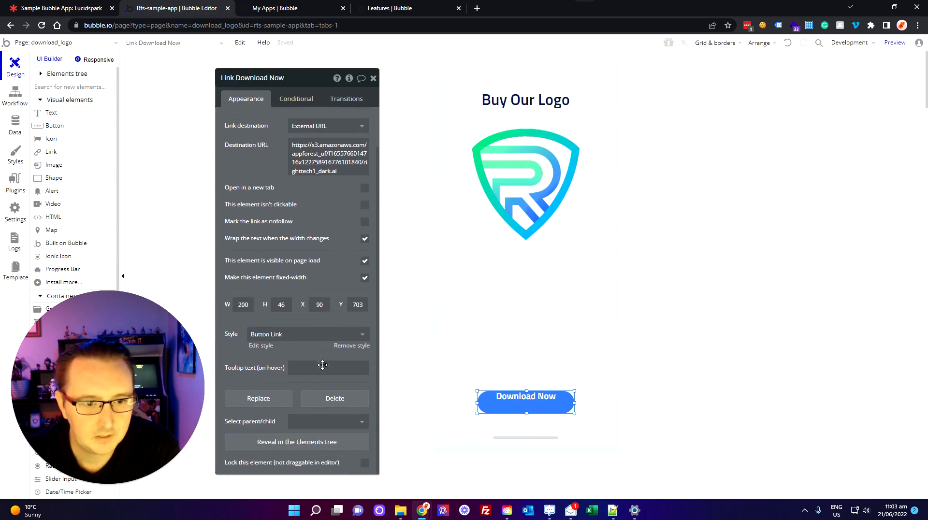
{"action": "scroll", "coordinate": [321, 365], "scroll_direction": "up", "scroll_amount": 1}
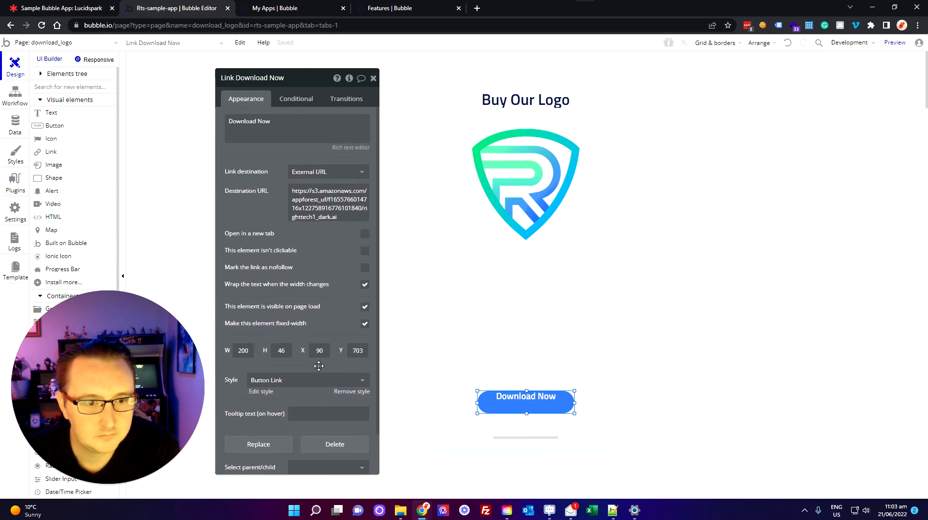
{"action": "scroll", "coordinate": [319, 366], "scroll_direction": "down", "scroll_amount": 1}
{"action": "left_click", "coordinate": [261, 345]}
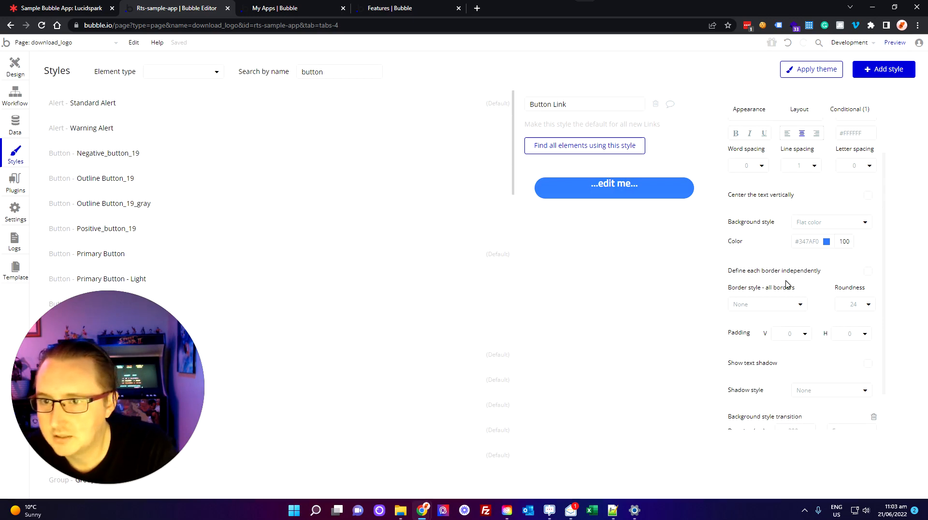
{"action": "scroll", "coordinate": [785, 286], "scroll_direction": "up", "scroll_amount": 1}
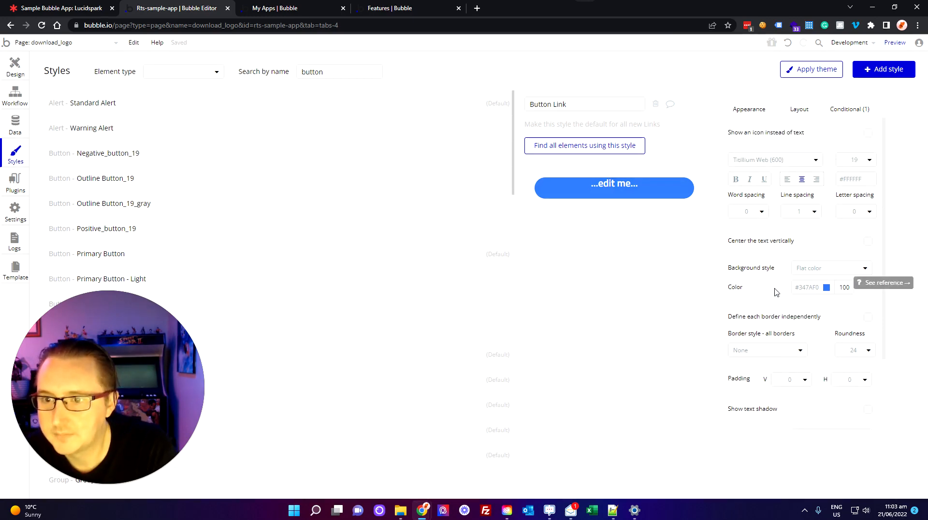
{"action": "left_click", "coordinate": [870, 243]}
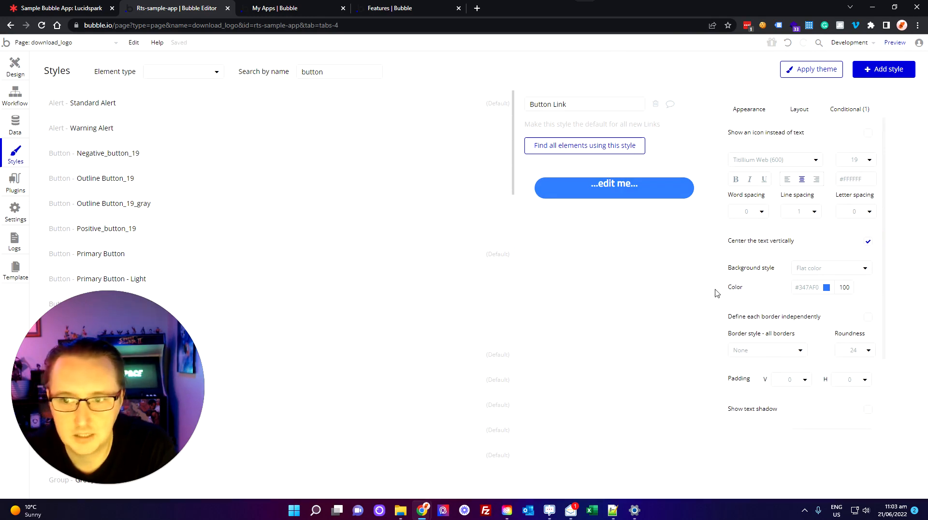
{"action": "scroll", "coordinate": [287, 221], "scroll_direction": "down", "scroll_amount": 5}
{"action": "scroll", "coordinate": [290, 219], "scroll_direction": "up", "scroll_amount": 5}
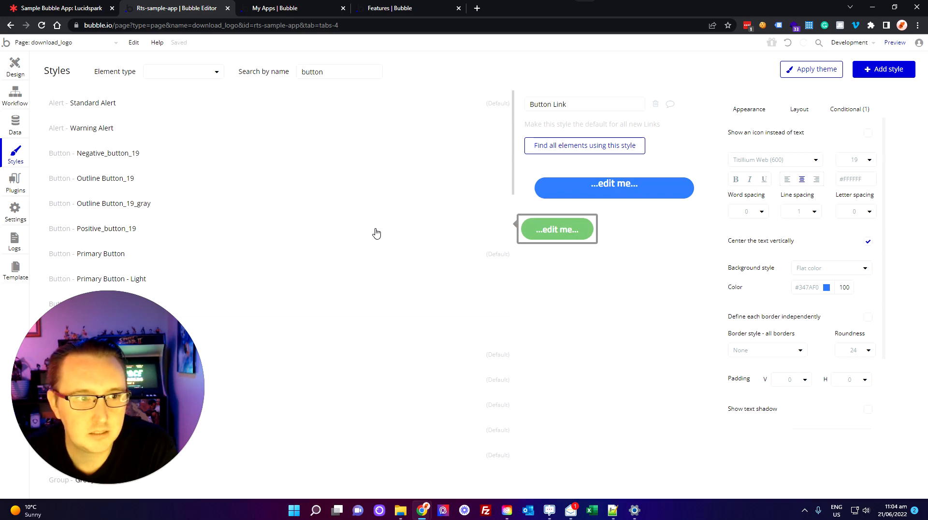
Filter the styles by "button" and look at the Secondary Button and Button Link settings
{"action": "left_click", "coordinate": [345, 73]}
{"action": "key", "text": "BackSpace"}
{"action": "type", "text": "n"}
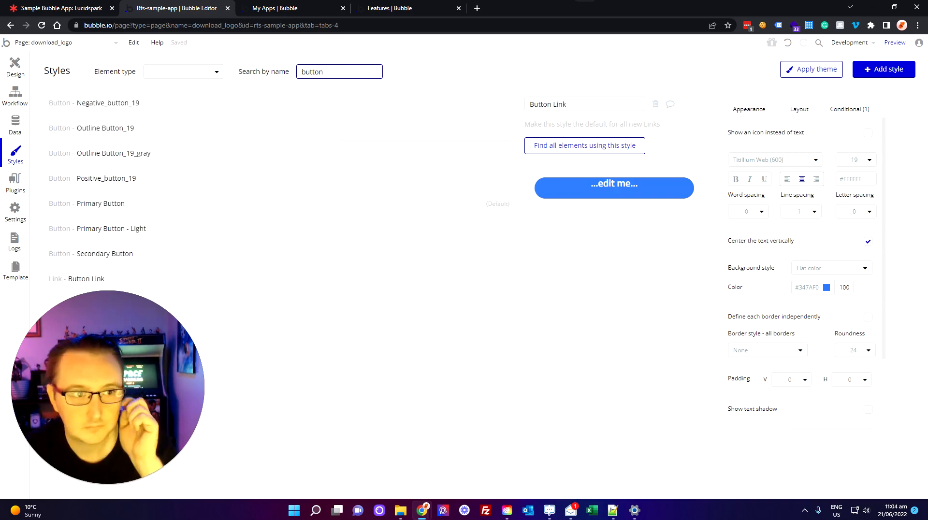
{"action": "left_click", "coordinate": [225, 258]}
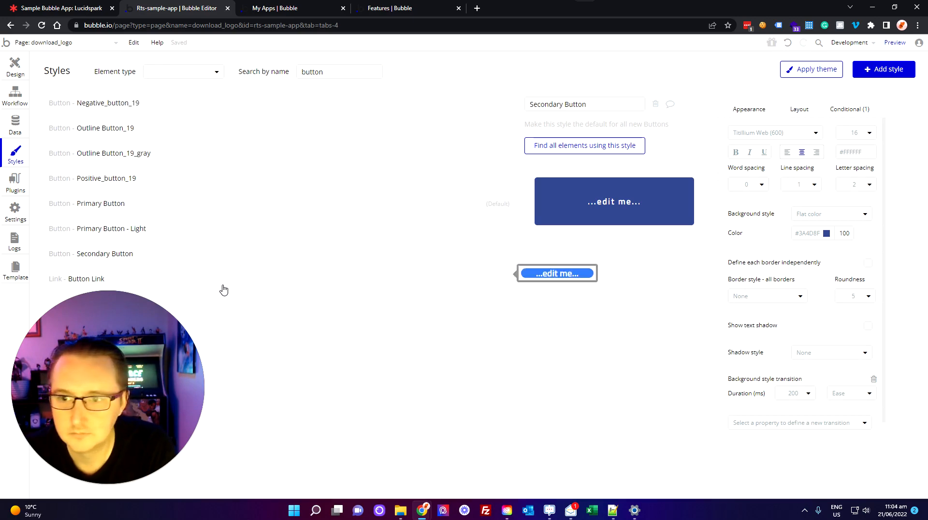
{"action": "left_click", "coordinate": [222, 285]}
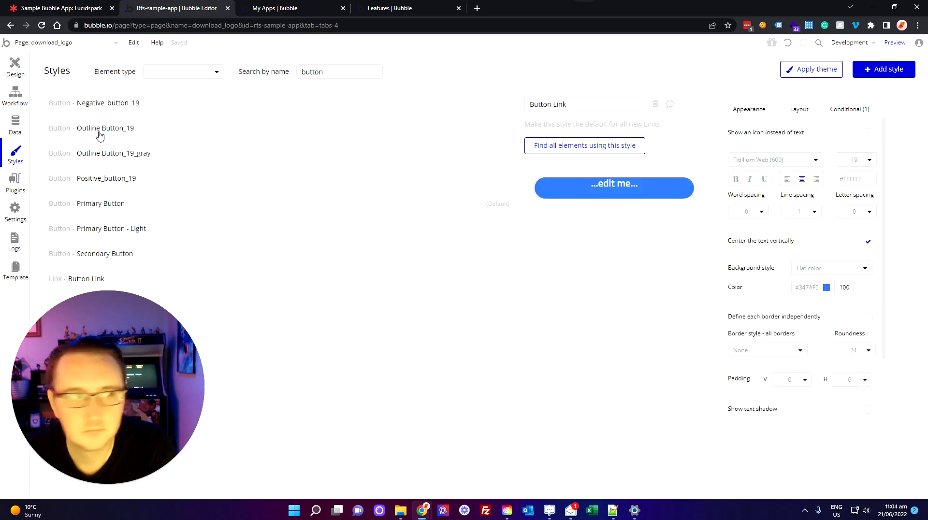
Return to the download_logo page design, check the restyled Download Now link and close its properties
{"action": "left_click", "coordinate": [22, 75]}
{"action": "left_click", "coordinate": [700, 315]}
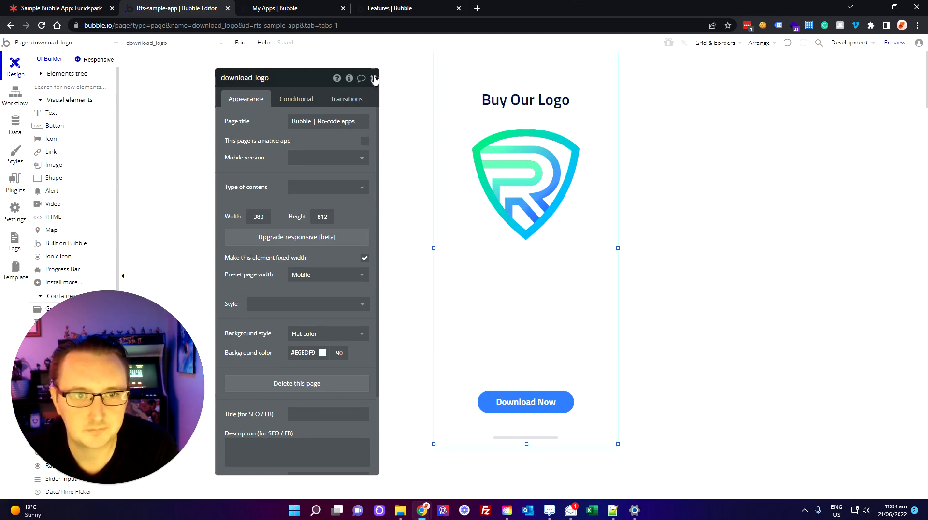
{"action": "left_click", "coordinate": [547, 400]}
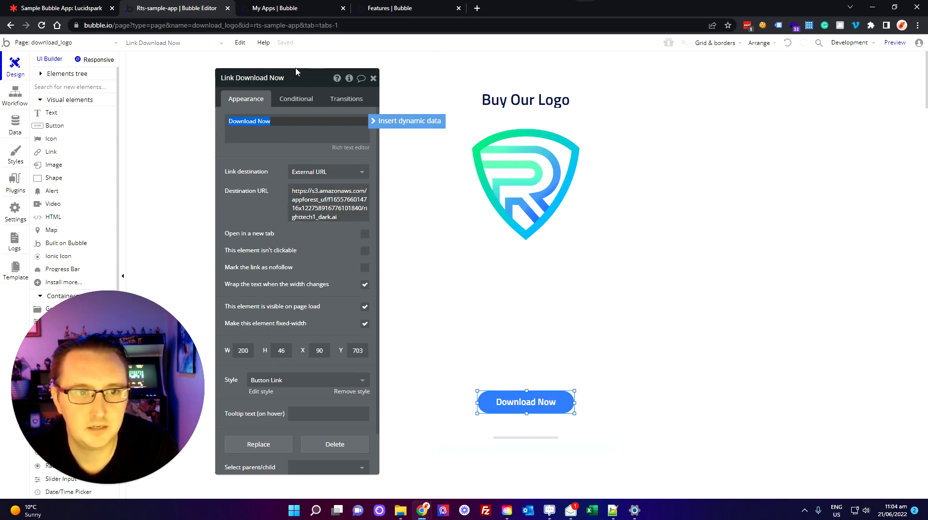
{"action": "left_click", "coordinate": [373, 78]}
{"action": "left_click", "coordinate": [835, 298]}
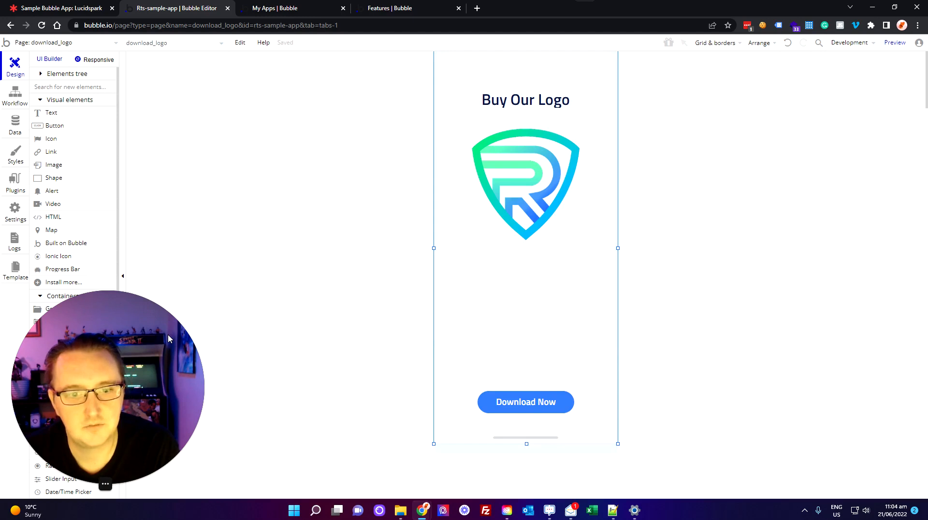
Preview the app from the index page and go to its sign-up page
{"action": "left_click", "coordinate": [96, 42]}
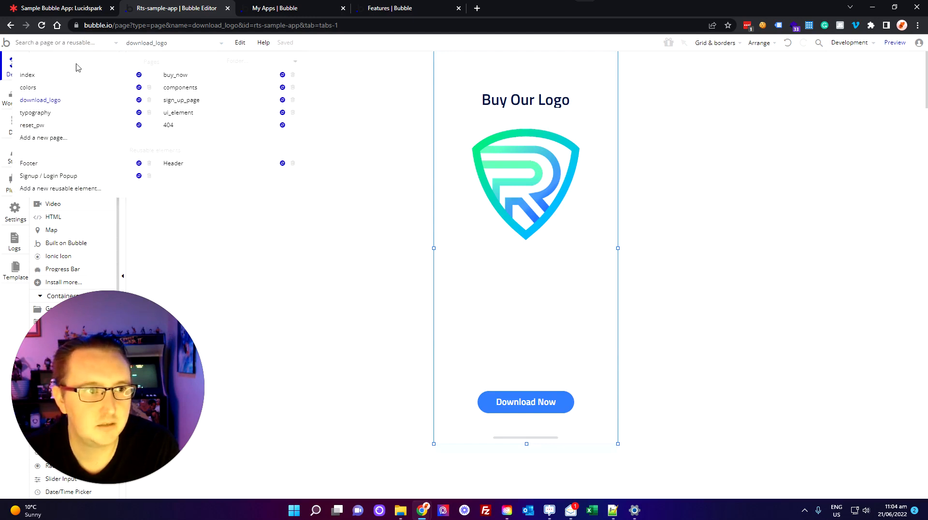
{"action": "left_click", "coordinate": [54, 78]}
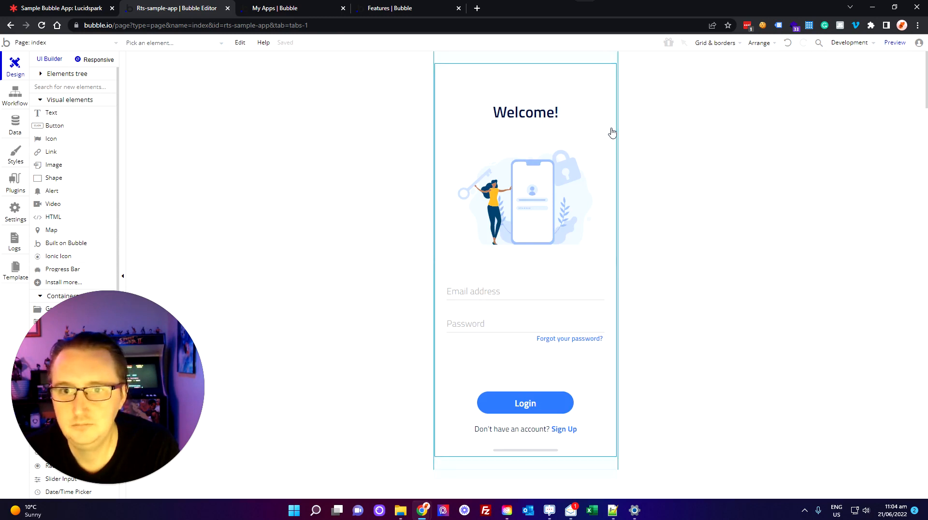
{"action": "left_click", "coordinate": [895, 43]}
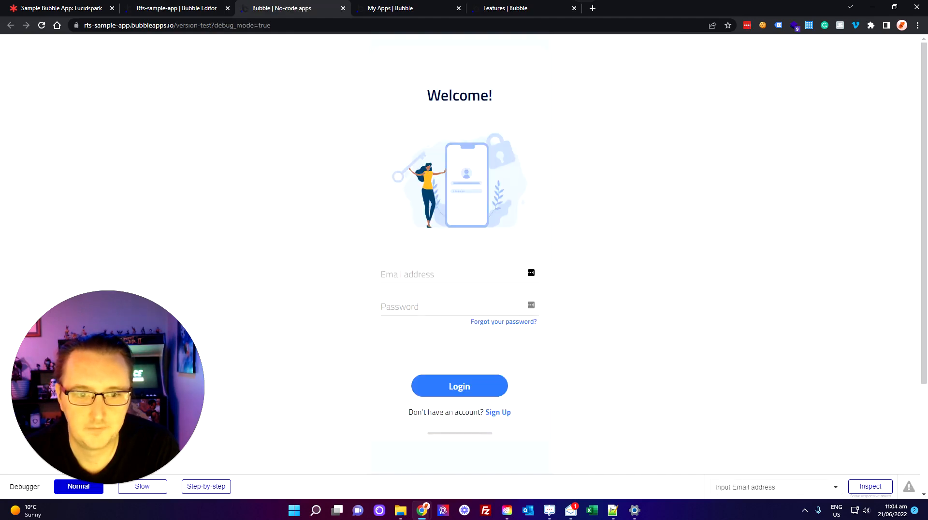
{"action": "left_click", "coordinate": [499, 413]}
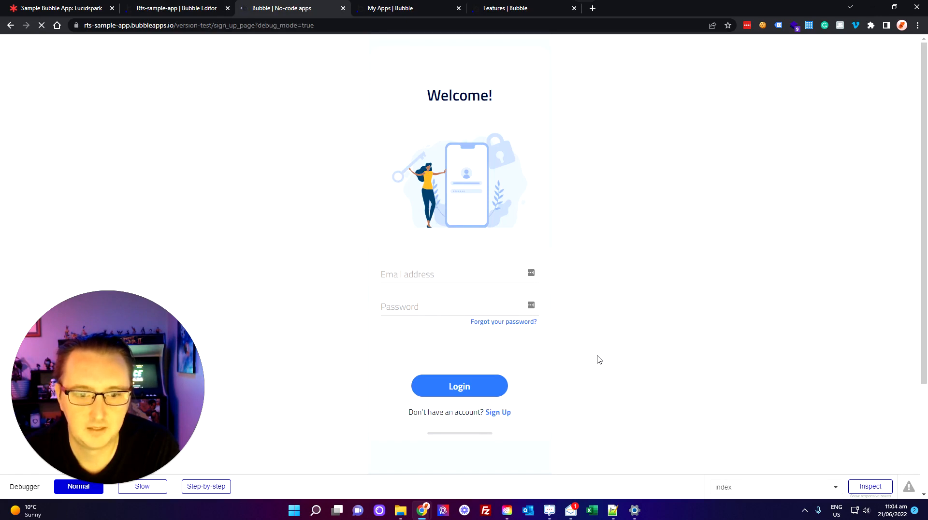
Fill in the Create Account form with a test first name, last name and email address
{"action": "left_click", "coordinate": [396, 237]}
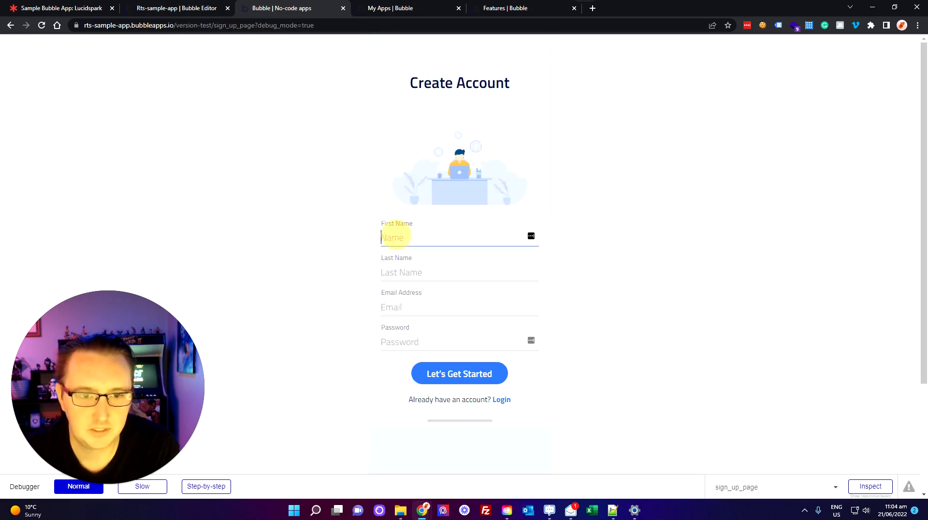
{"action": "type", "text": "sdfhdsf"}
{"action": "left_click", "coordinate": [401, 272]}
{"action": "type", "text": "dfghdf"}
{"action": "left_click", "coordinate": [406, 307]}
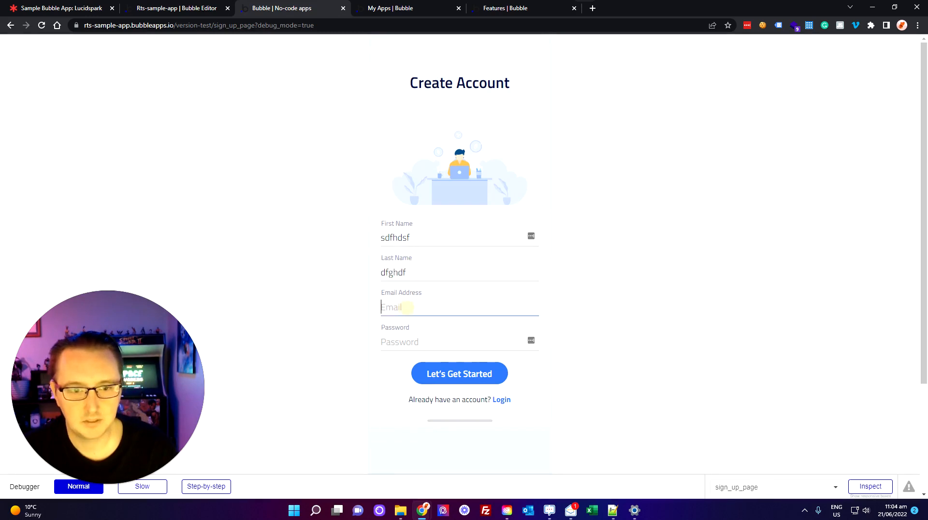
{"action": "type", "text": "test"}
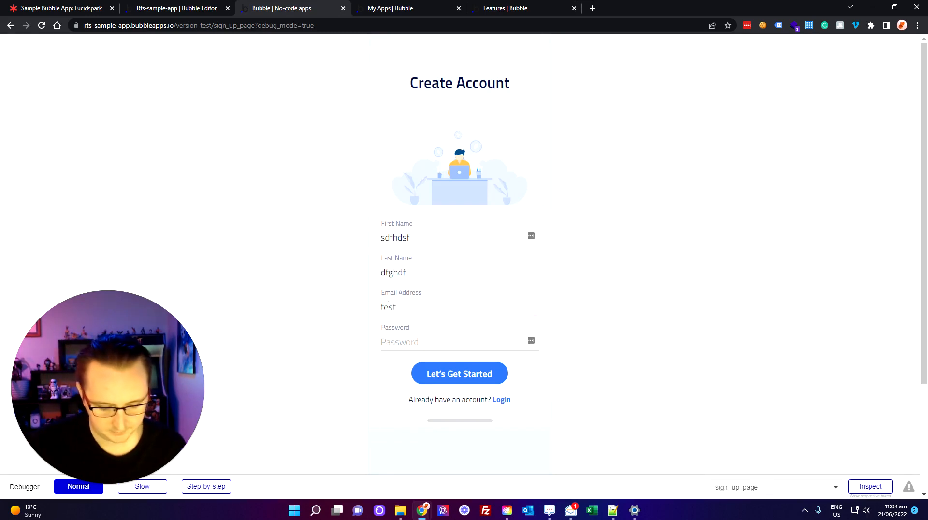
{"action": "type", "text": "5@test.com"}
Enter the account password in the Create Account form and submit the sign-up
{"action": "key", "text": "Tab"}
{"action": "type", "text": "•••••••"}
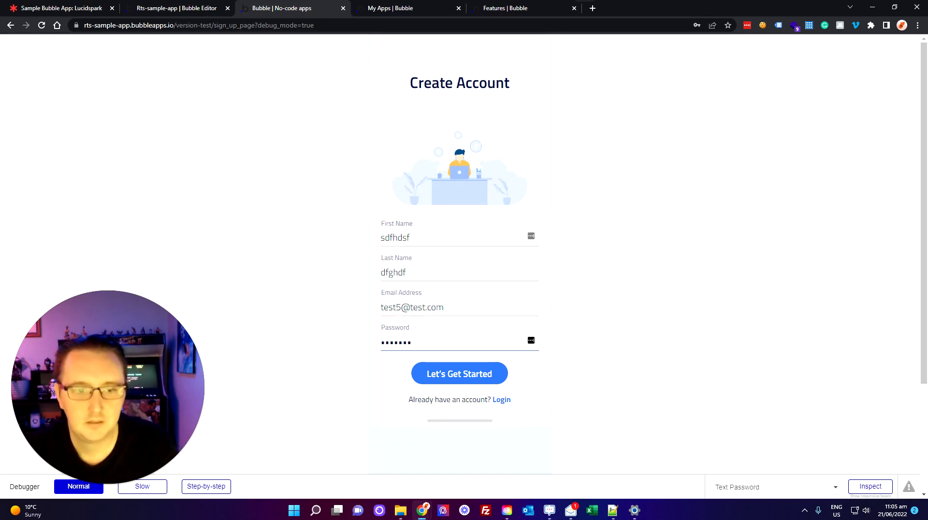
{"action": "key", "text": "ctrl+a"}
{"action": "type", "text": "••"}
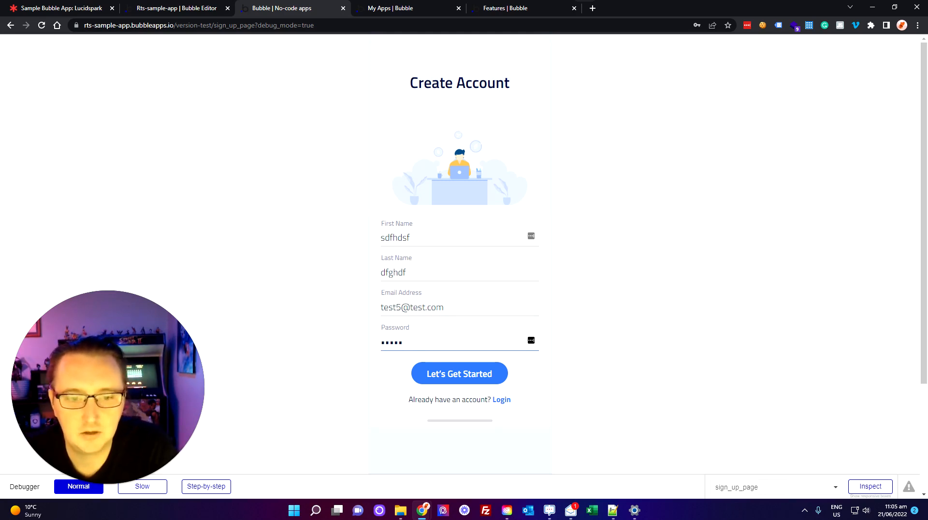
{"action": "left_click", "coordinate": [462, 373]}
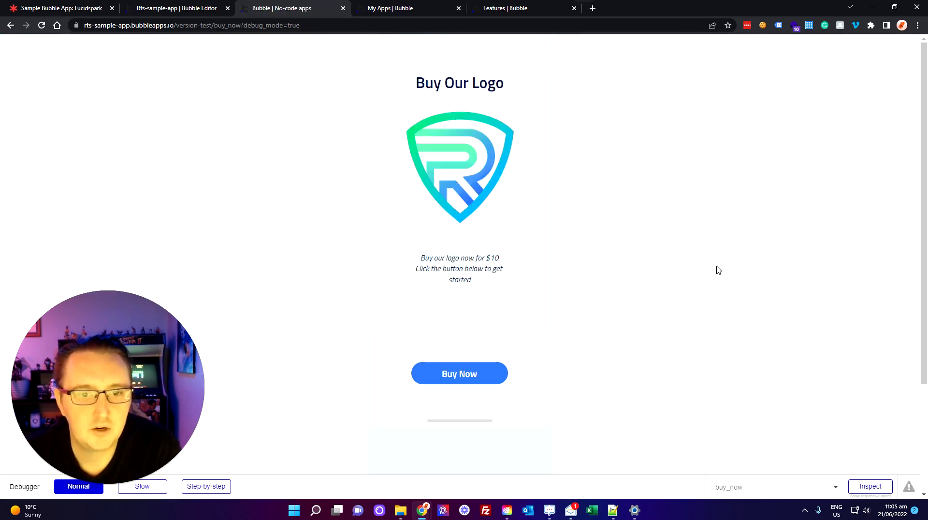
Buy the RTS Logo for $10.00 through the Stripe test checkout and acknowledge the payment alert
{"action": "left_click", "coordinate": [471, 379]}
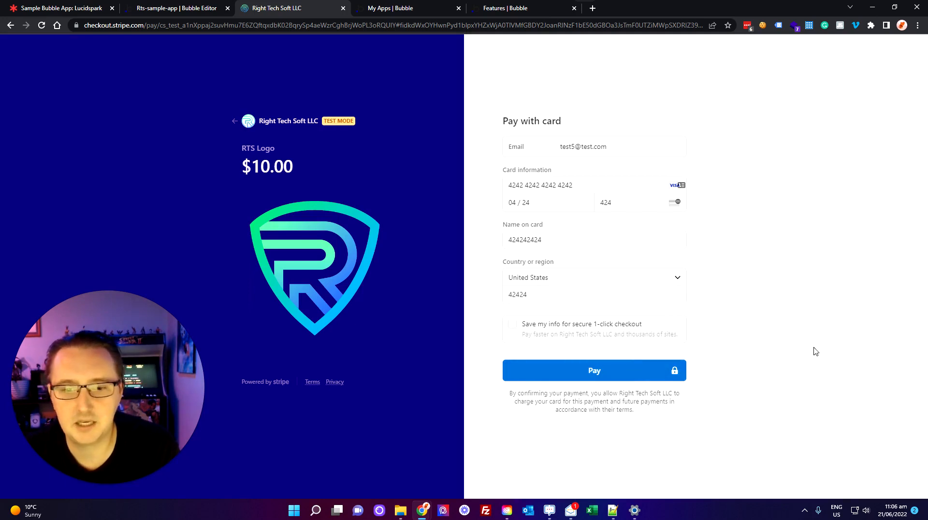
{"action": "left_click", "coordinate": [606, 377]}
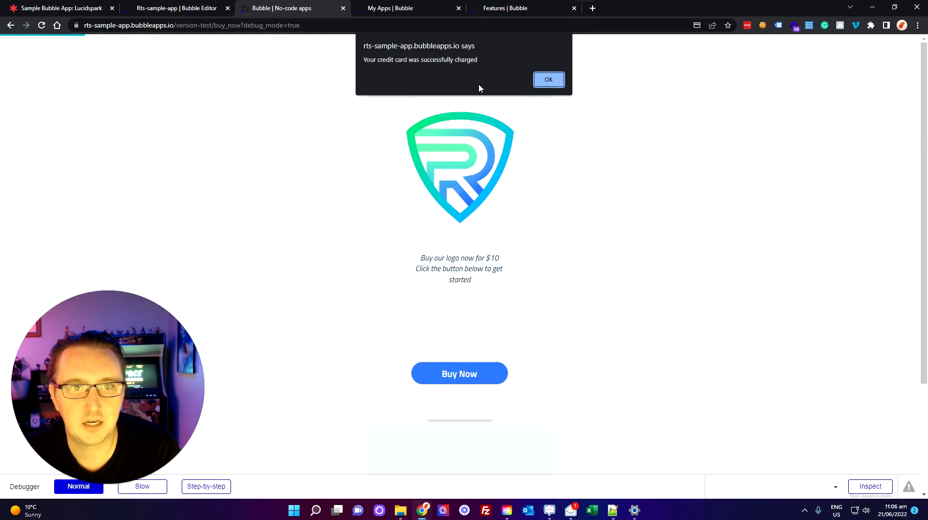
{"action": "left_click", "coordinate": [547, 80]}
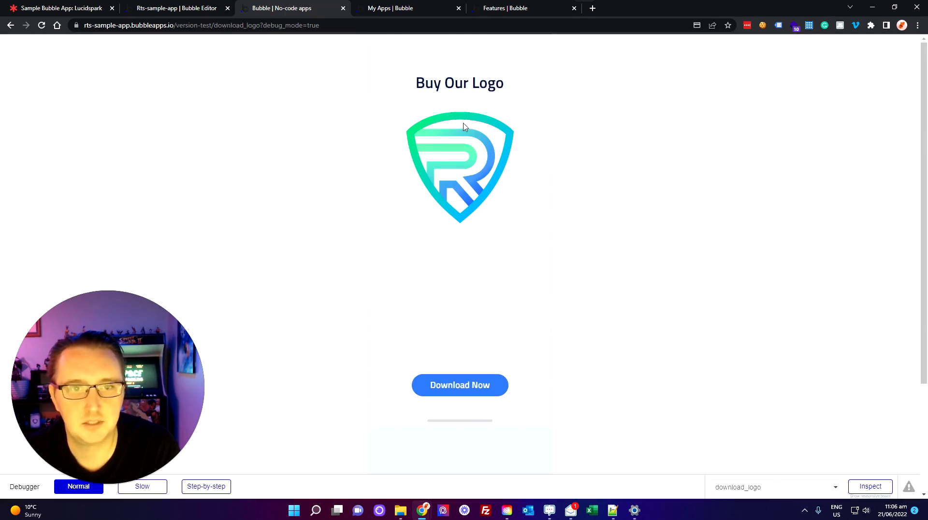
Download the logo from the download_logo page and open the downloaded righttech1_dark.ai file
{"action": "left_click", "coordinate": [462, 384]}
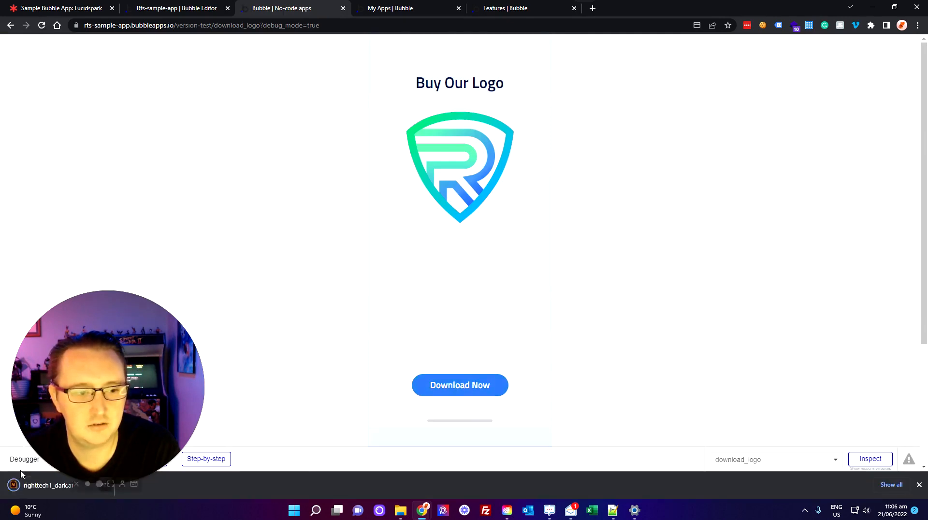
{"action": "left_click", "coordinate": [50, 487]}
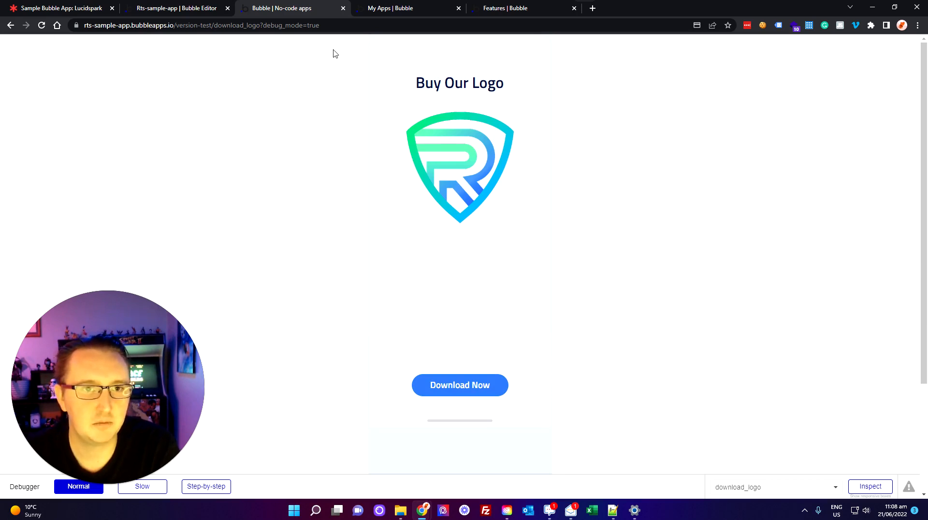
Close the app preview and define a new yes / no field named "purchase complete" for the User data type
{"action": "left_click", "coordinate": [343, 8]}
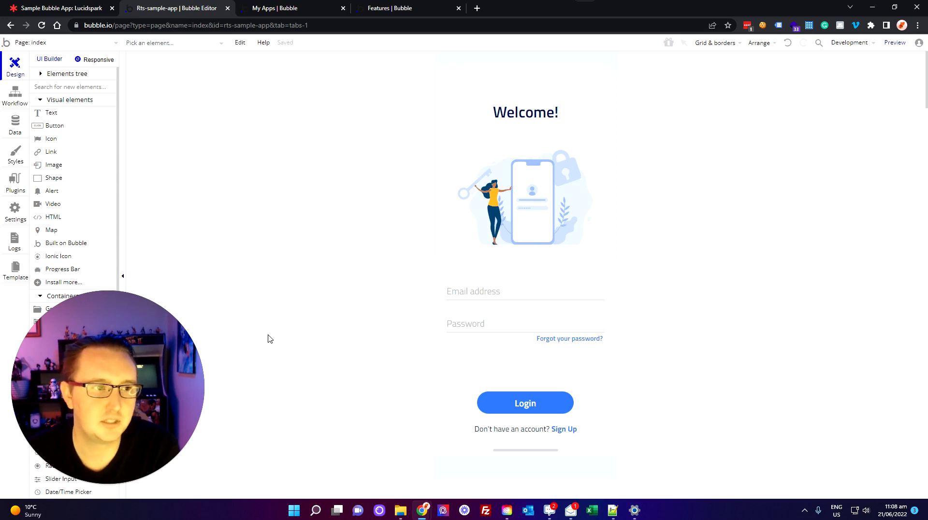
{"action": "left_click", "coordinate": [15, 129]}
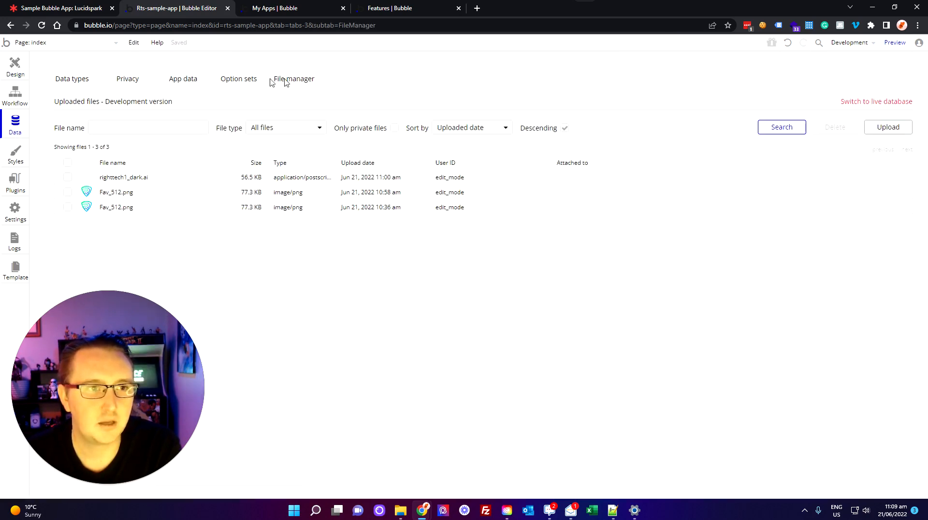
{"action": "left_click", "coordinate": [68, 81]}
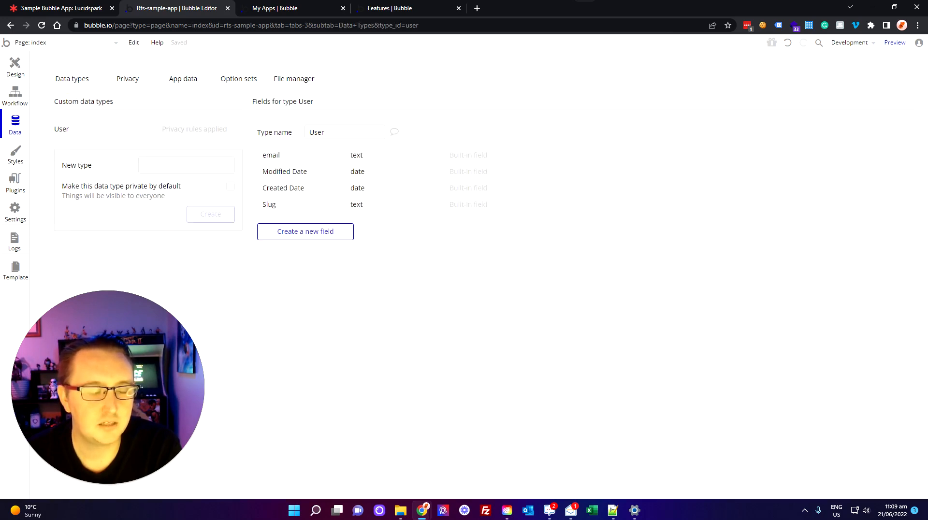
{"action": "left_click", "coordinate": [323, 240]}
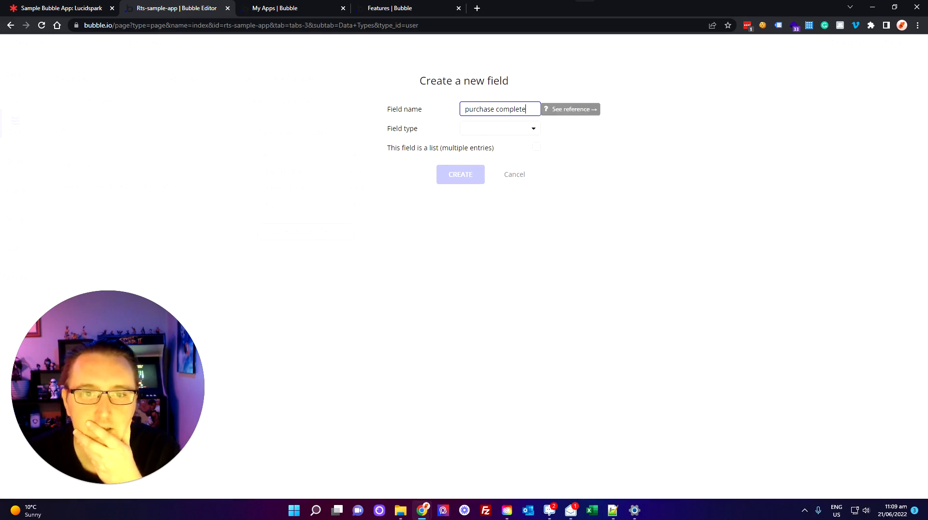
{"action": "left_click", "coordinate": [509, 129]}
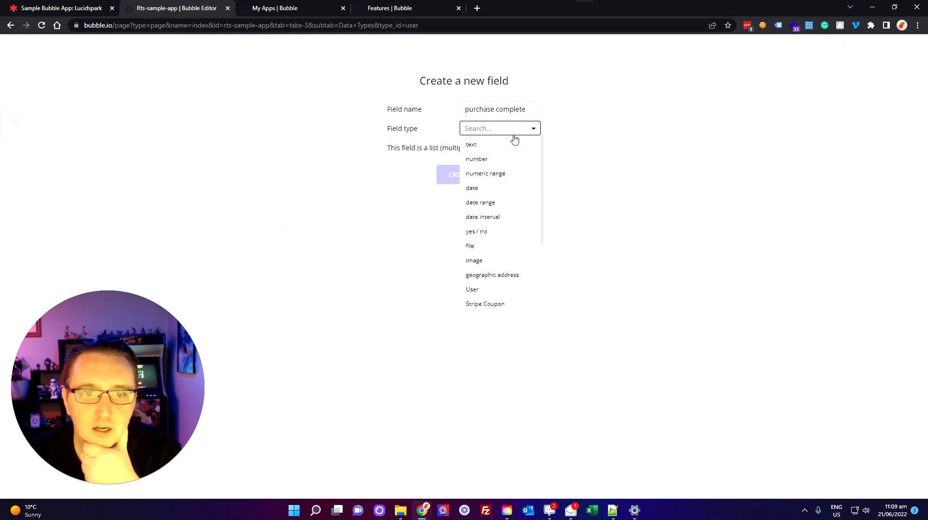
{"action": "left_click", "coordinate": [496, 234]}
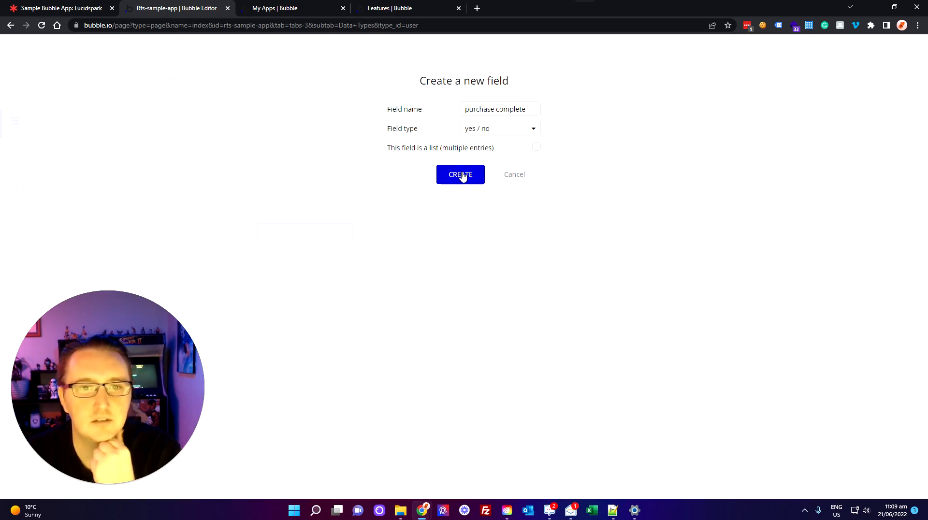
Capitalise the new field's name as "Purchase Complete", create it and set its default value to no
{"action": "left_click", "coordinate": [466, 109]}
{"action": "key", "text": "BackSpace"}
{"action": "type", "text": "P"}
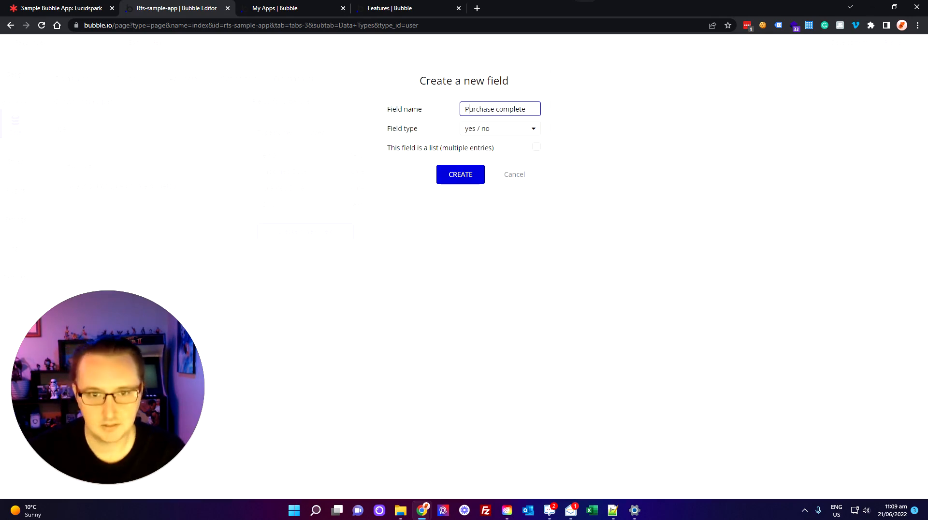
{"action": "left_click", "coordinate": [499, 111]}
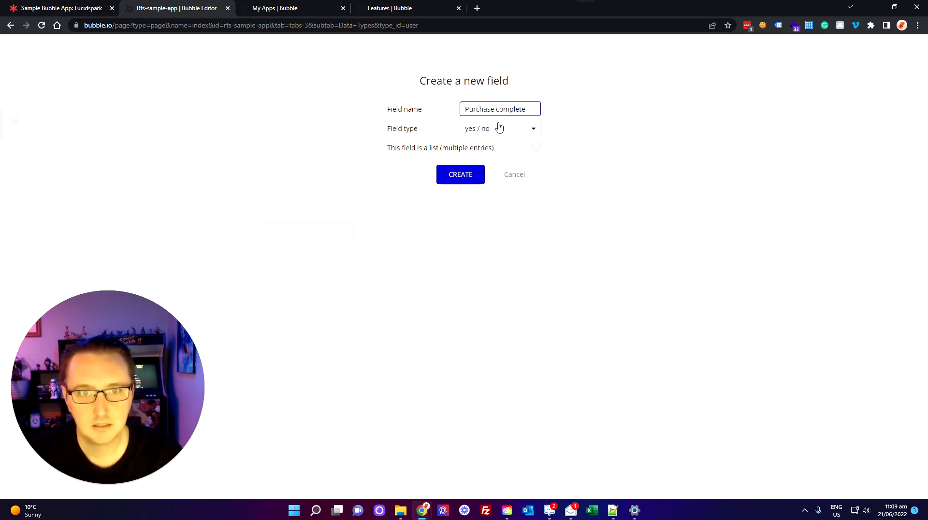
{"action": "key", "text": "BackSpace"}
{"action": "type", "text": "C"}
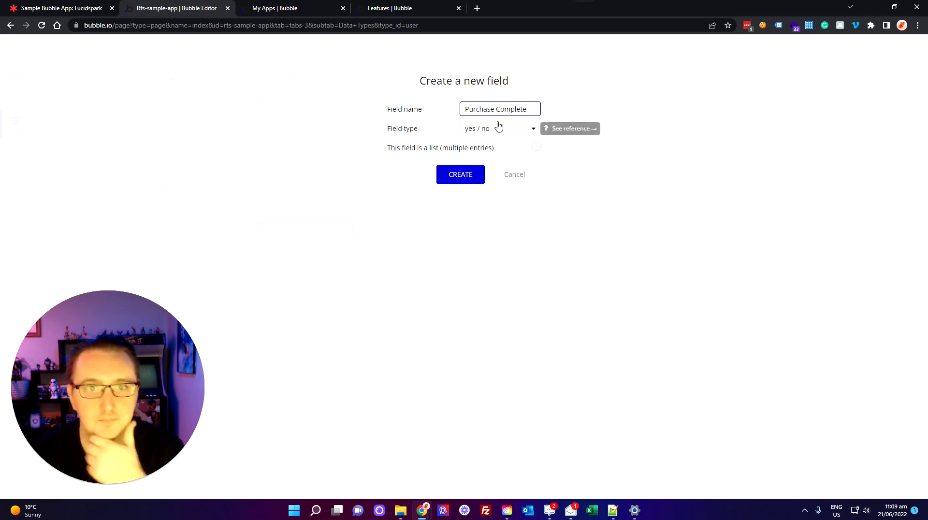
{"action": "left_click", "coordinate": [469, 179]}
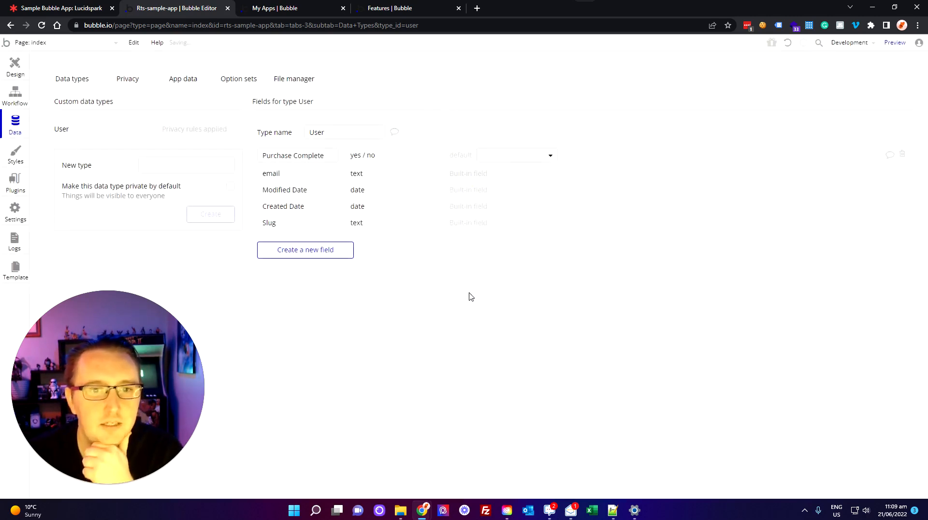
{"action": "left_click", "coordinate": [541, 159]}
{"action": "left_click", "coordinate": [513, 189]}
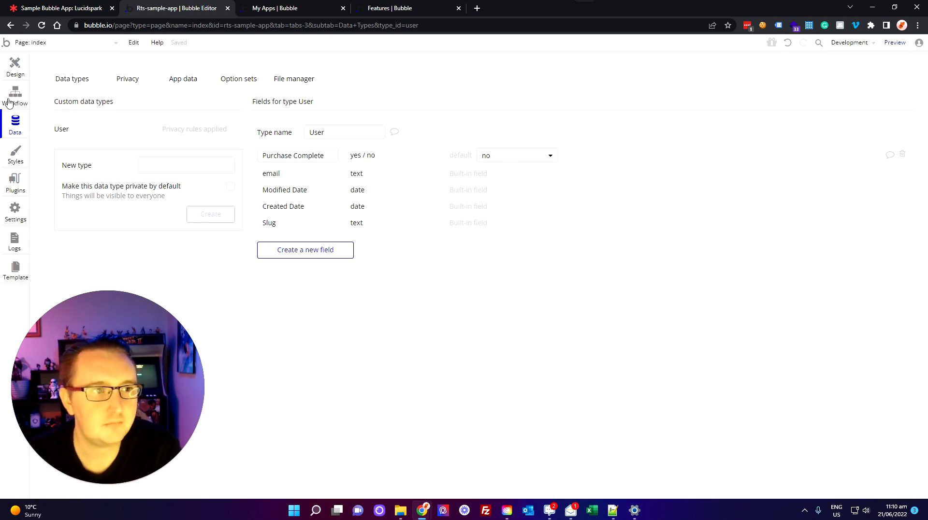
In the Buy Now button's workflow on the buy_now page, insert a "Make changes to thing" action between the charge and the page navigation
{"action": "left_click", "coordinate": [15, 66]}
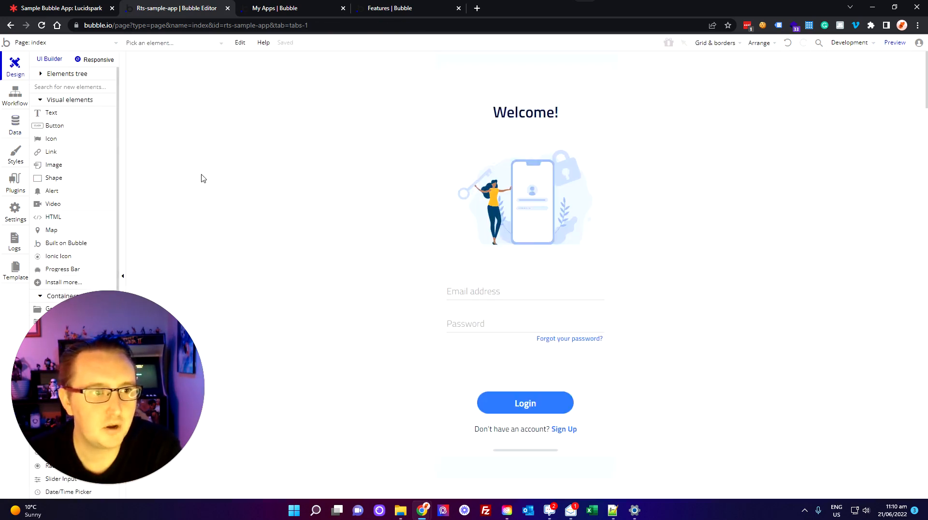
{"action": "left_click", "coordinate": [114, 48]}
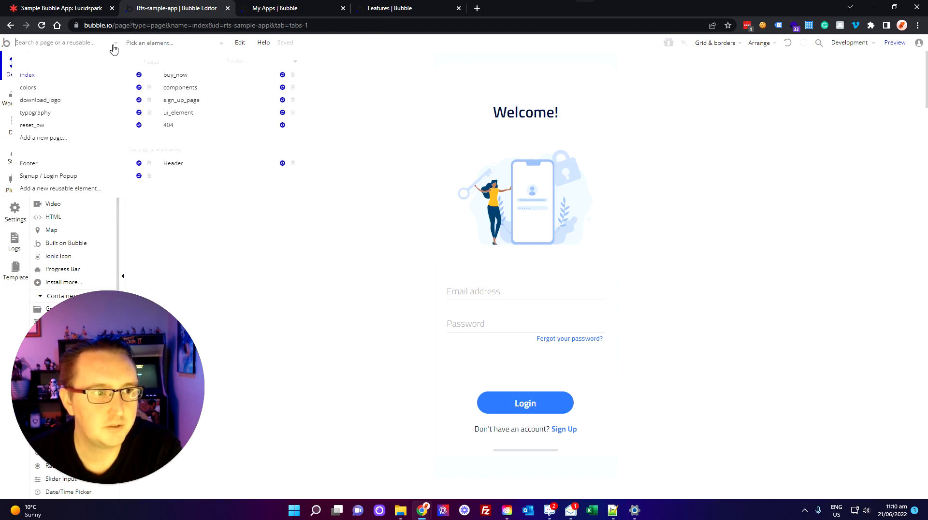
{"action": "left_click", "coordinate": [183, 76]}
{"action": "double_click", "coordinate": [555, 401]}
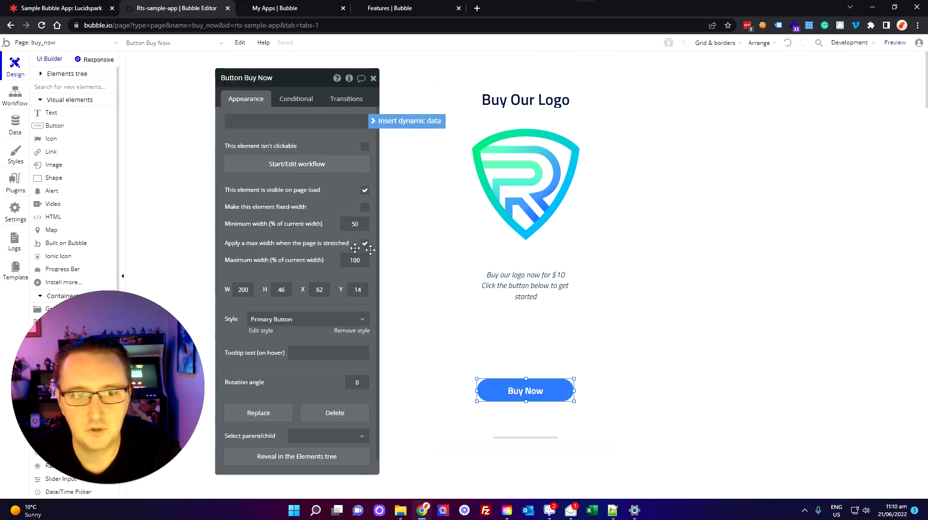
{"action": "left_click", "coordinate": [289, 167]}
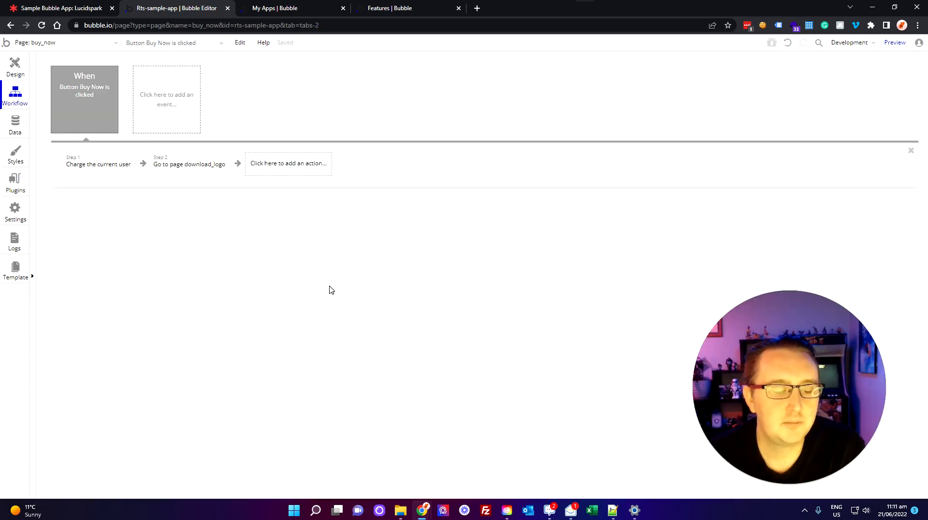
{"action": "left_click", "coordinate": [143, 168]}
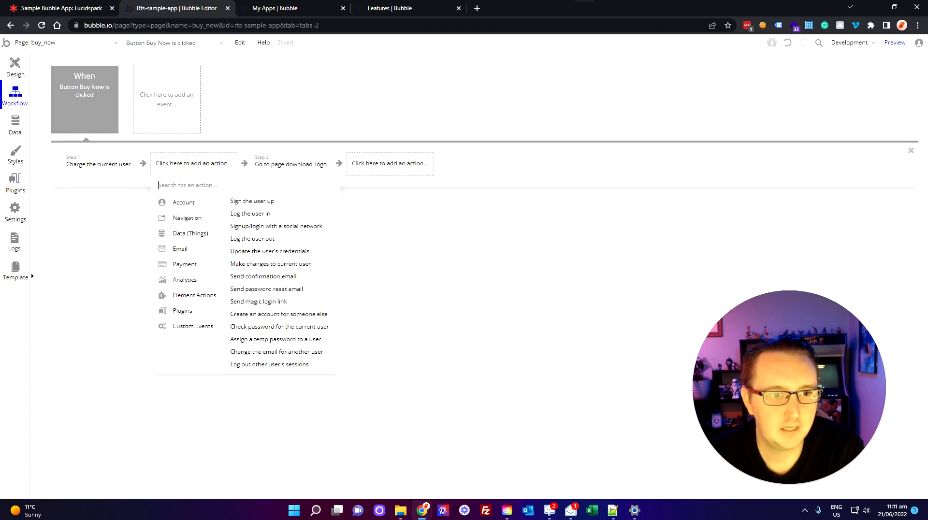
{"action": "mouse_move", "coordinate": [181, 237]}
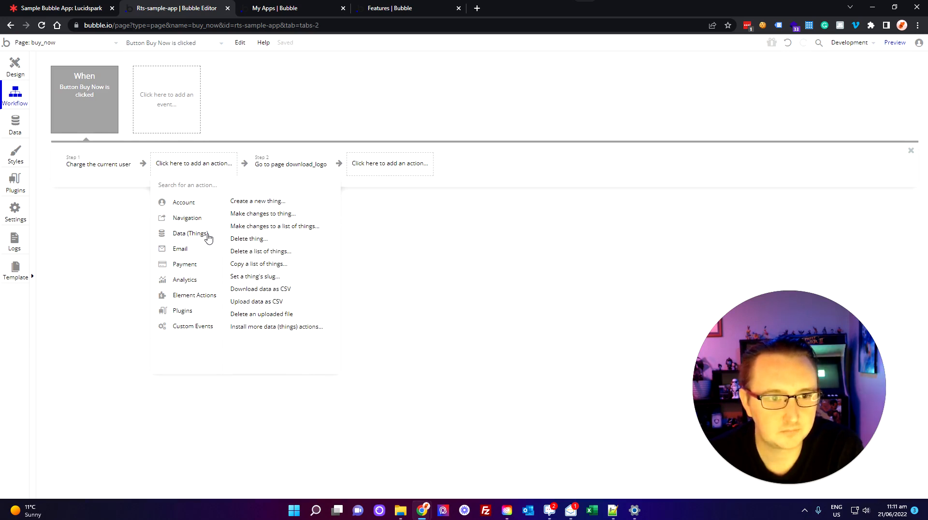
{"action": "left_click", "coordinate": [288, 214]}
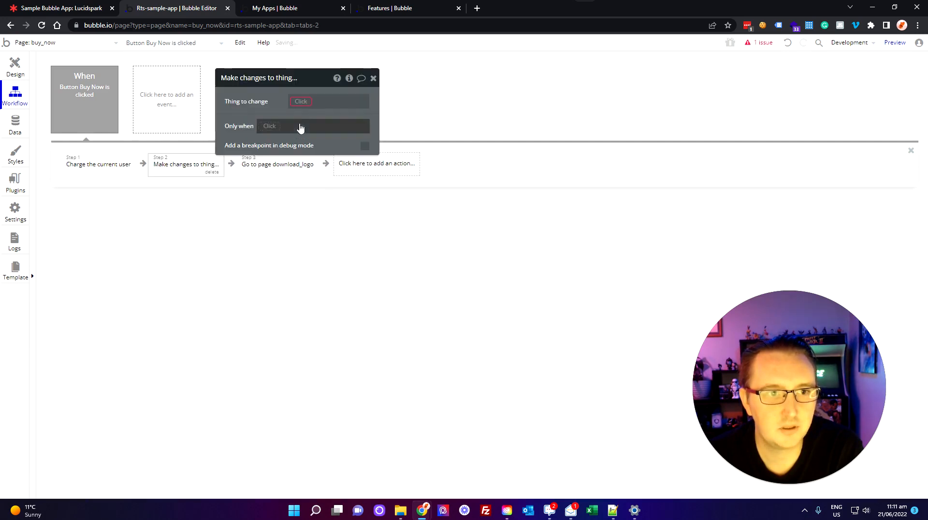
Set the action to change the Current User's Purchase Complete field to "yes"
{"action": "left_click", "coordinate": [302, 101]}
{"action": "left_click", "coordinate": [312, 114]}
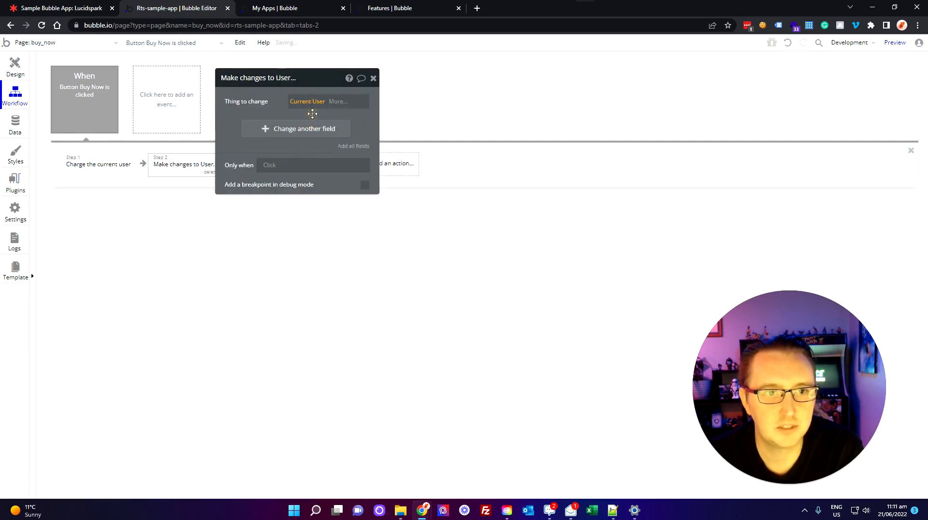
{"action": "left_click", "coordinate": [295, 138]}
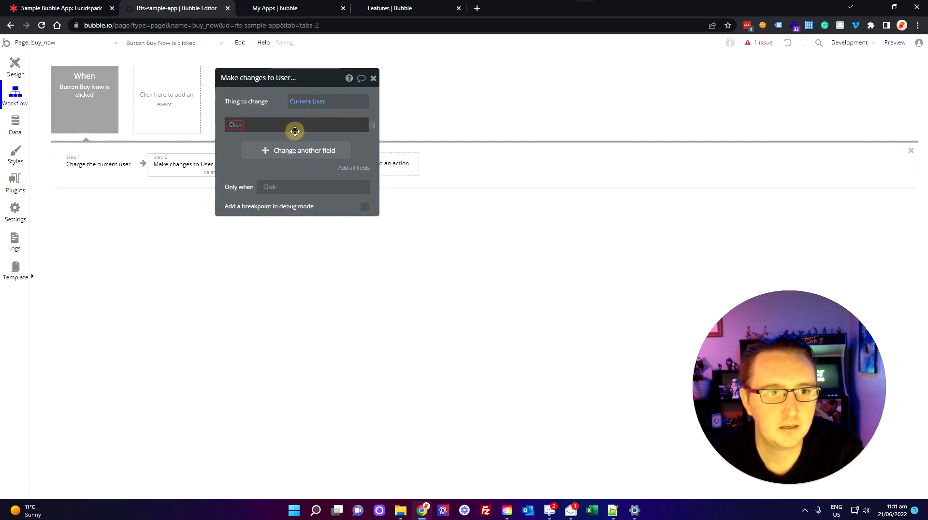
{"action": "left_click", "coordinate": [233, 125]}
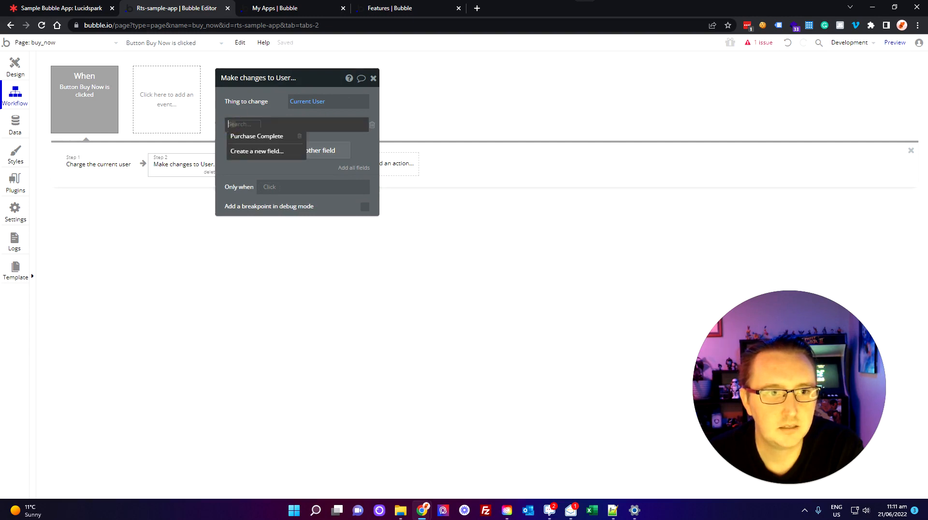
{"action": "left_click", "coordinate": [258, 137]}
{"action": "left_click", "coordinate": [300, 124]}
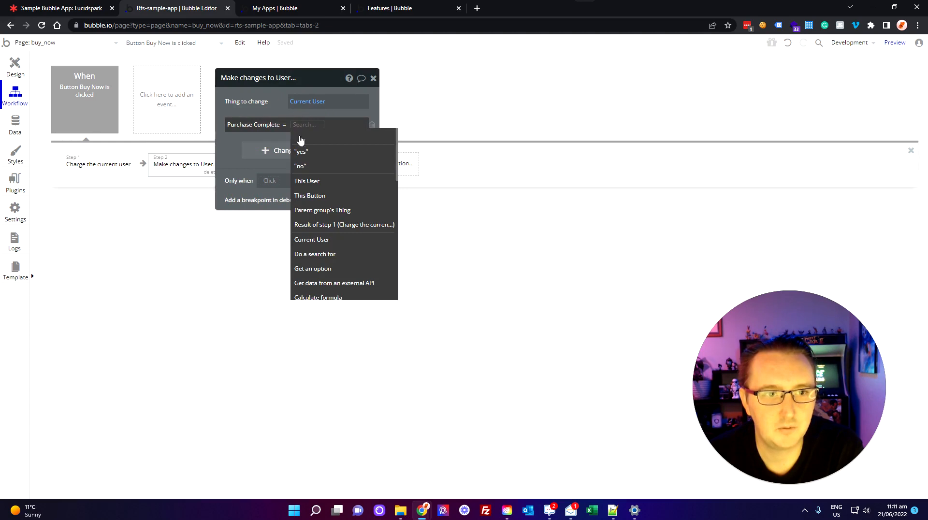
{"action": "left_click", "coordinate": [302, 152]}
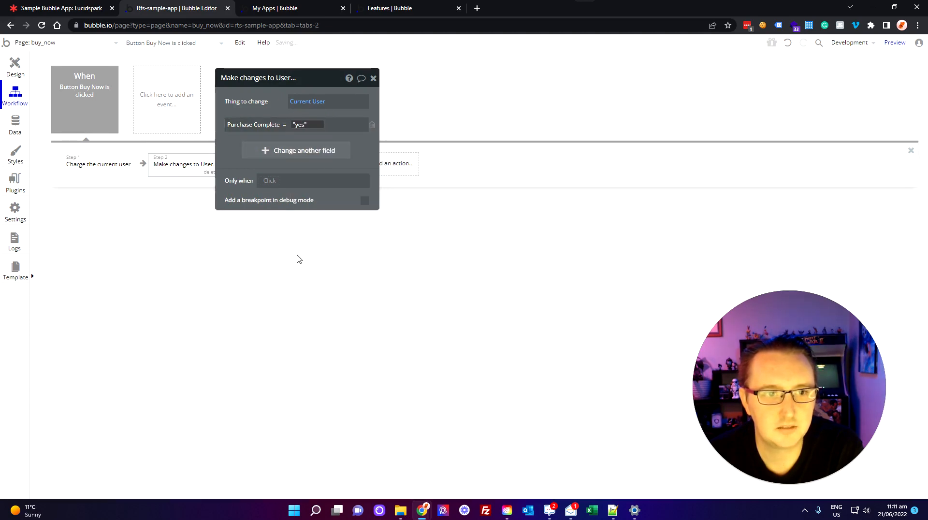
{"action": "left_click", "coordinate": [334, 252]}
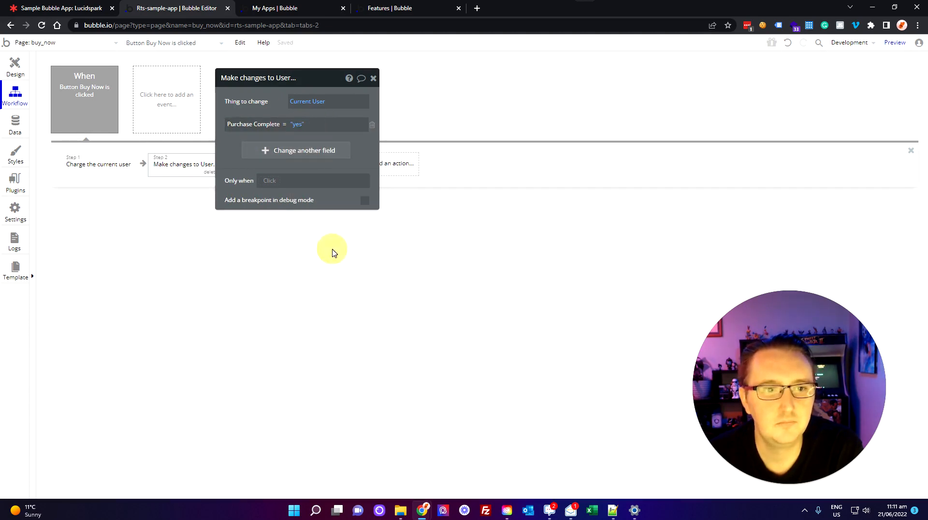
{"action": "left_click", "coordinate": [373, 79]}
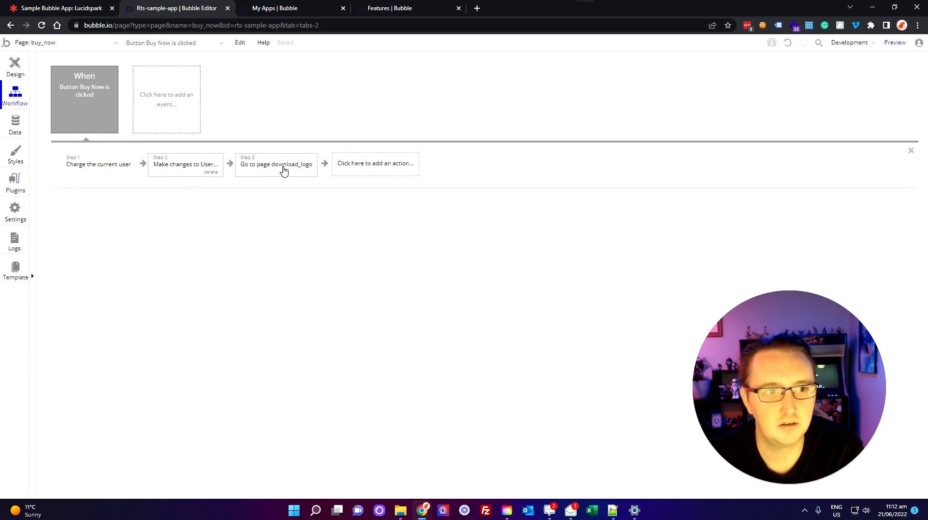
Enable "Do not show success message" in the "Charge the current user" action
{"action": "left_click", "coordinate": [83, 170]}
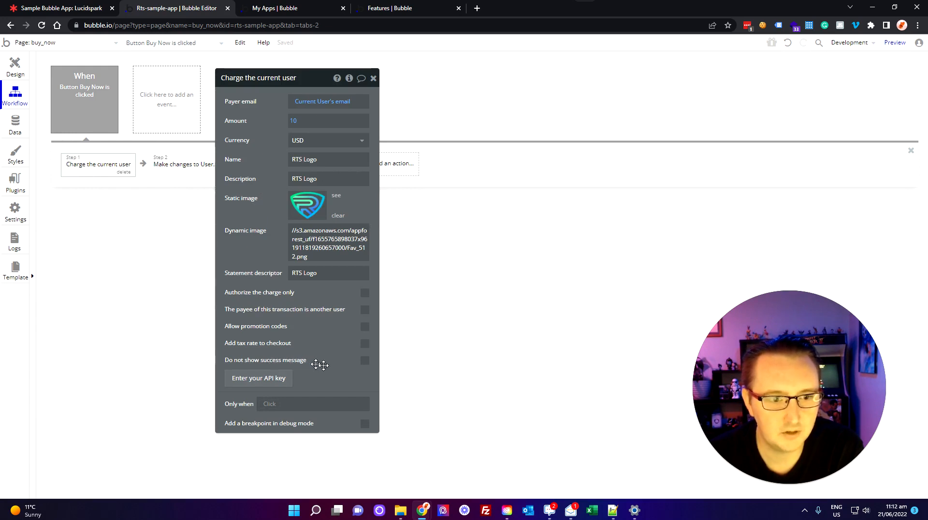
{"action": "left_click", "coordinate": [364, 360]}
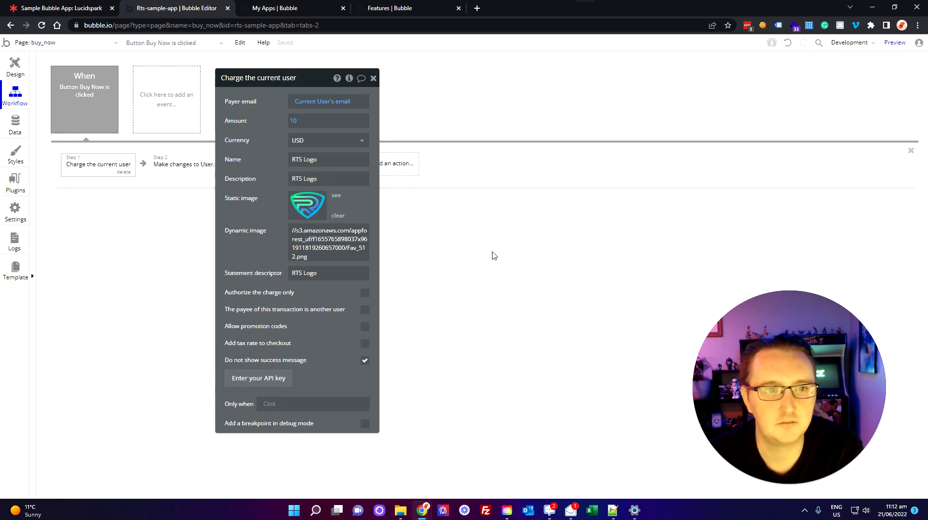
{"action": "left_click", "coordinate": [373, 78]}
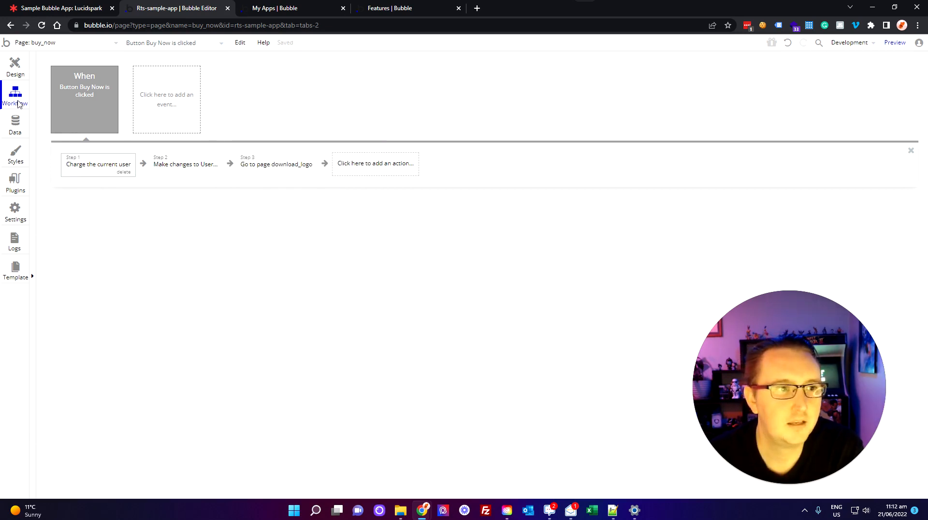
On the download_logo page, add a condition to the Download Now link for when Current User's Purchase Complete is "no"
{"action": "left_click", "coordinate": [47, 44]}
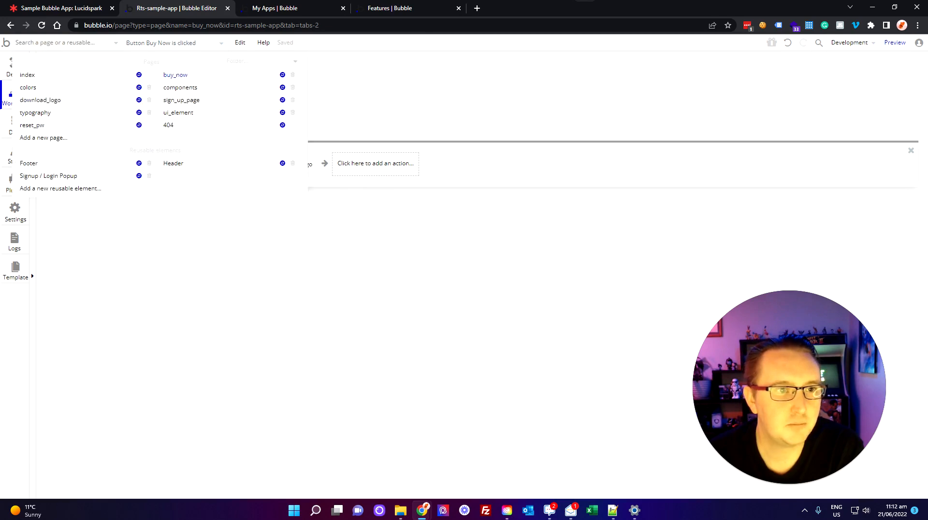
{"action": "left_click", "coordinate": [53, 103]}
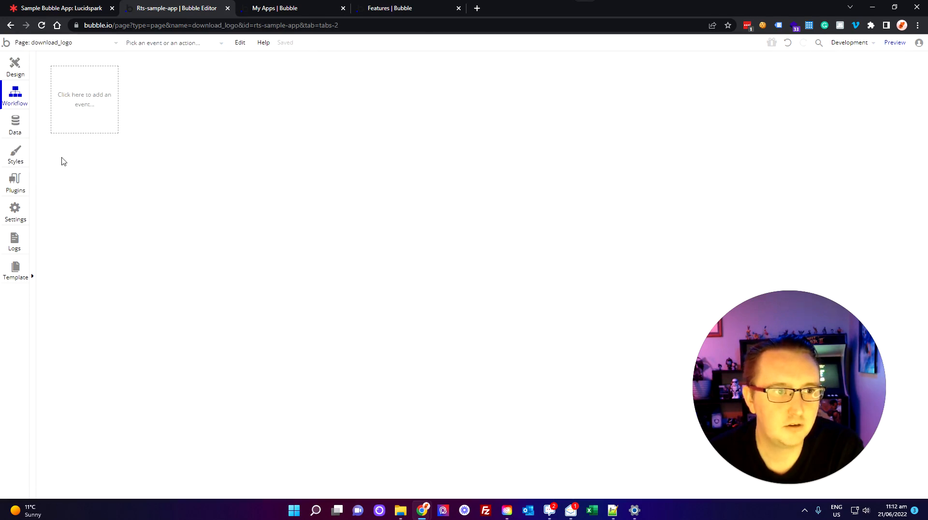
{"action": "left_click", "coordinate": [21, 73]}
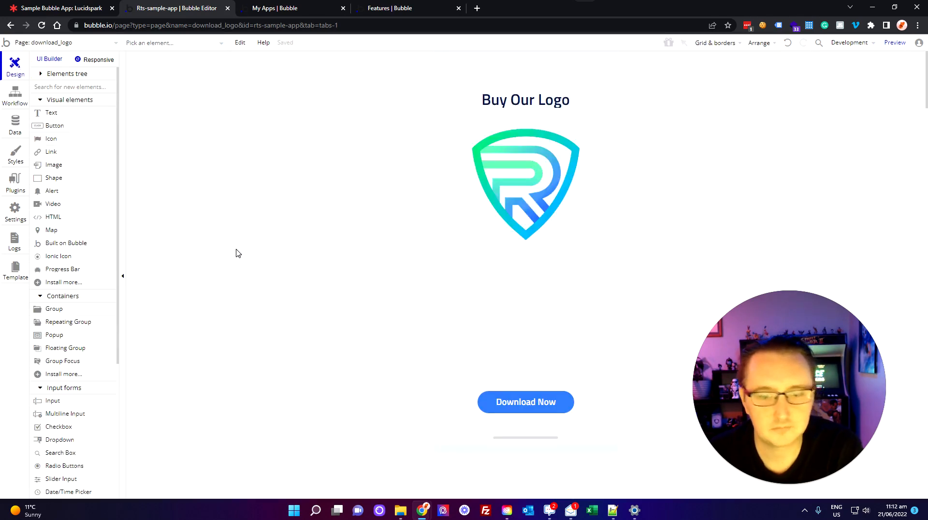
{"action": "left_click", "coordinate": [562, 406]}
{"action": "double_click", "coordinate": [563, 405]}
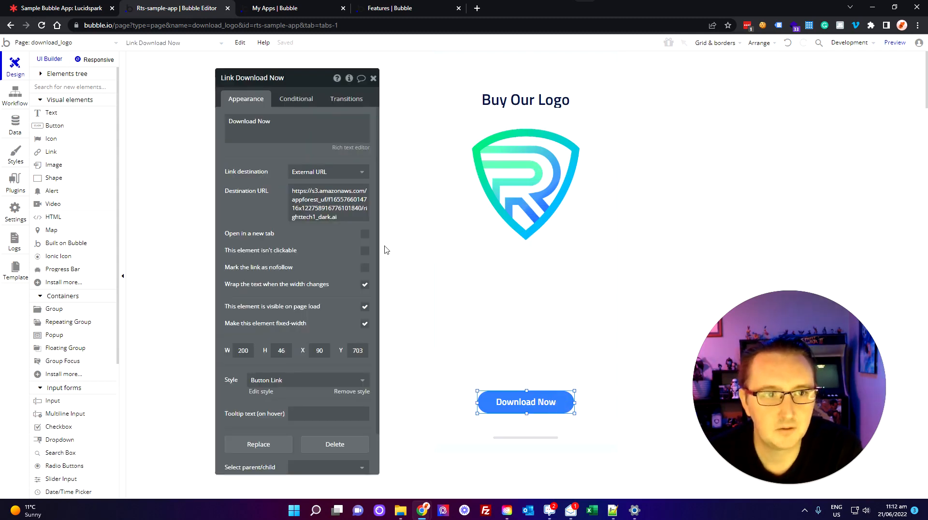
{"action": "left_click", "coordinate": [297, 99]}
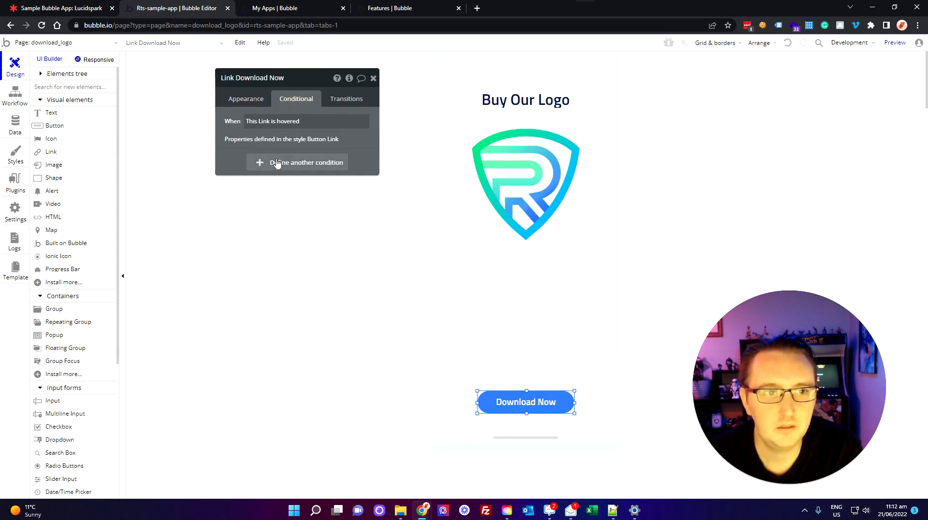
{"action": "left_click", "coordinate": [291, 166]}
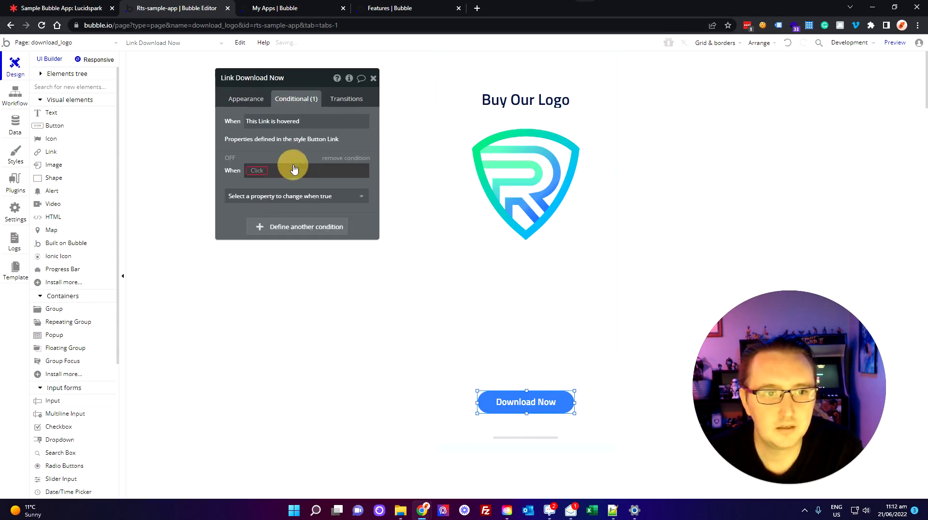
{"action": "left_click", "coordinate": [256, 170]}
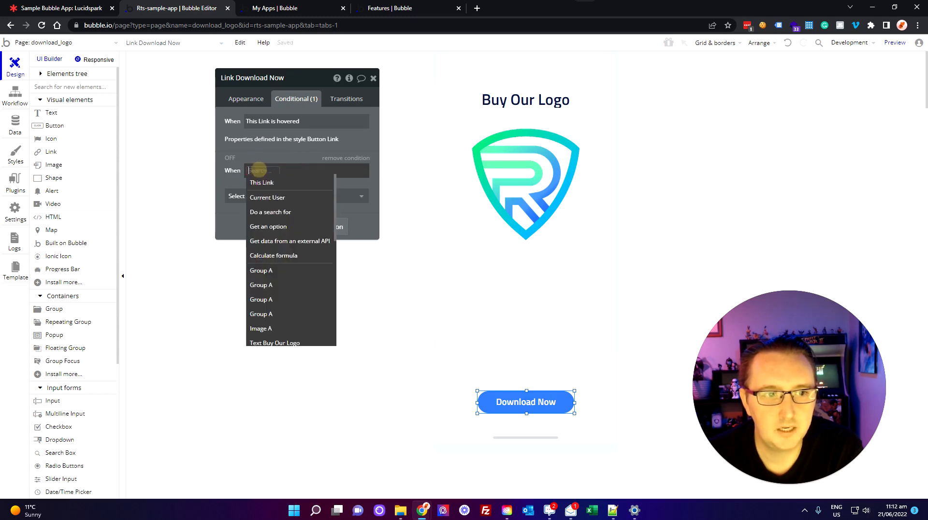
{"action": "left_click", "coordinate": [265, 198]}
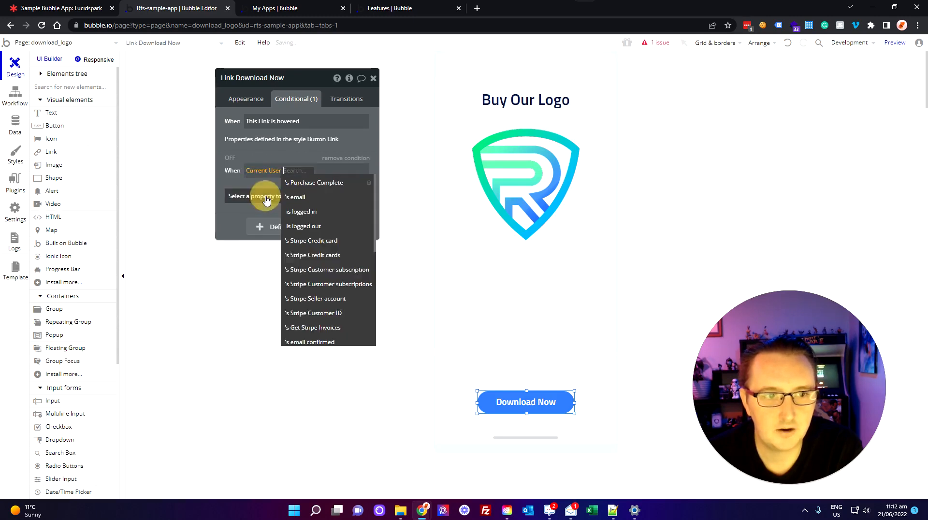
{"action": "left_click", "coordinate": [324, 186]}
{"action": "left_click", "coordinate": [351, 176]}
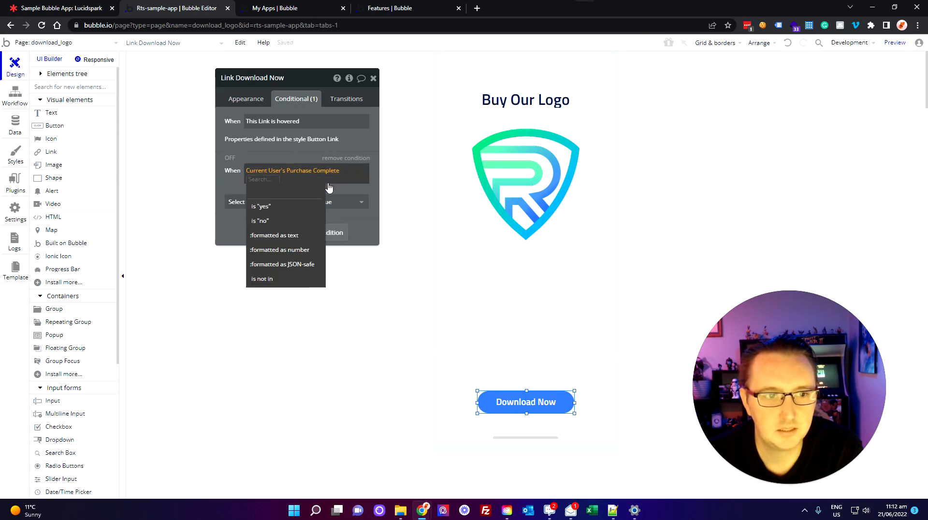
{"action": "left_click", "coordinate": [277, 220]}
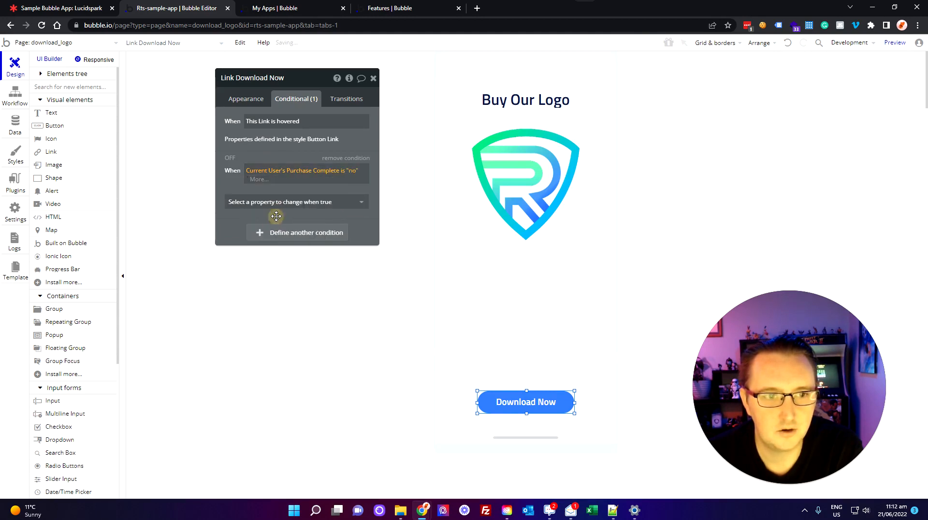
Make the condition hide the Download Now link by adding "This element is visible" unchecked, and turn the condition's preview on
{"action": "left_click", "coordinate": [299, 203]}
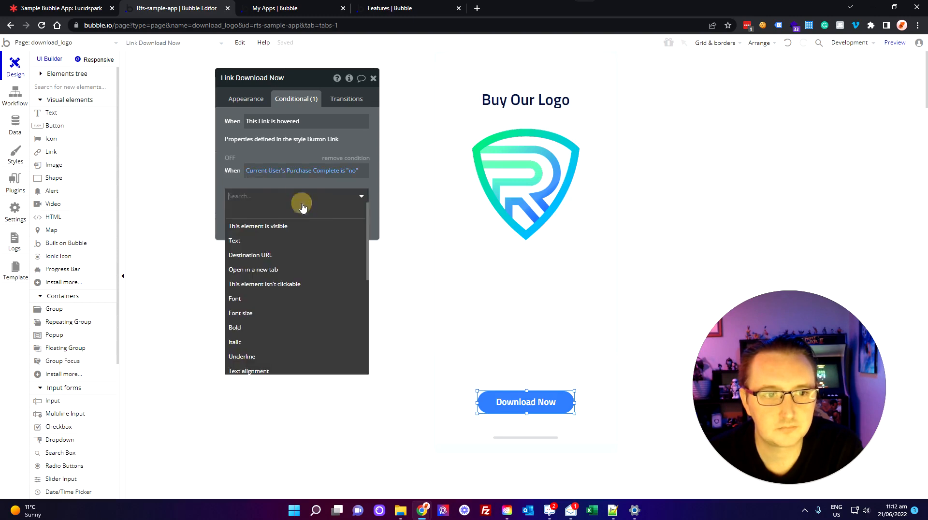
{"action": "left_click", "coordinate": [269, 226]}
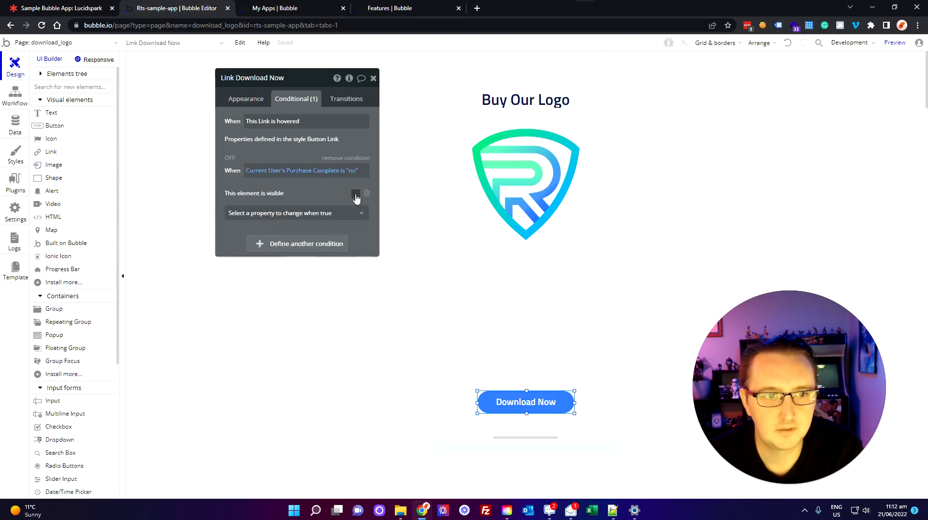
{"action": "left_click", "coordinate": [230, 158]}
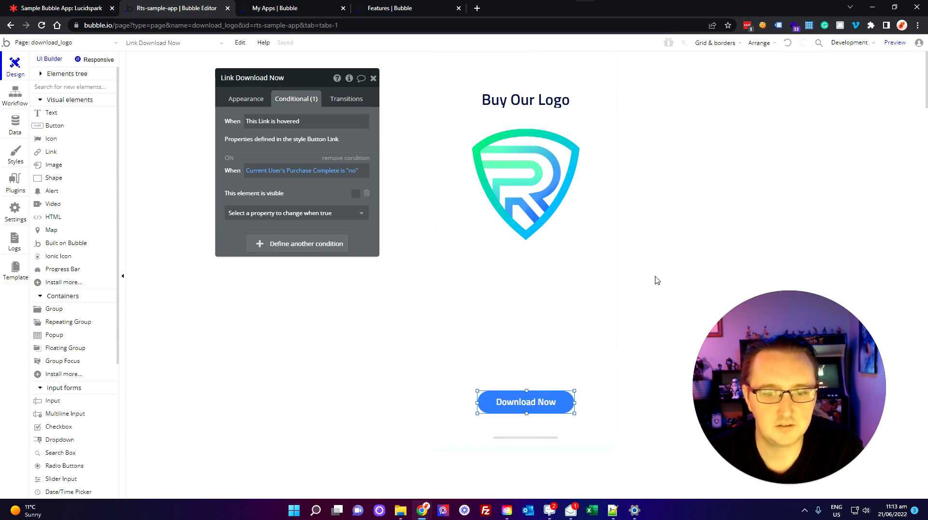
{"action": "left_click", "coordinate": [657, 273]}
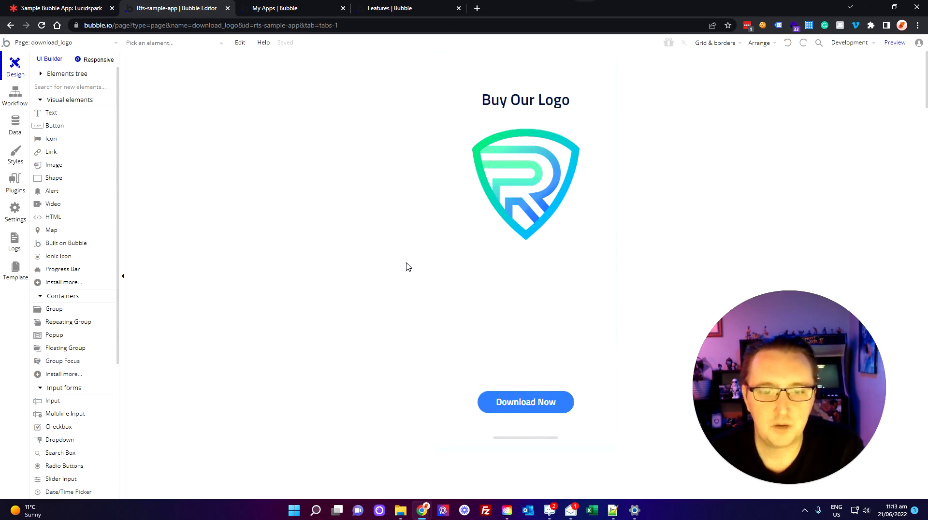
Add a button in the space above the Download Now link and label it "Go Back"
{"action": "left_click_drag", "start_coordinate": [53, 126], "coordinate": [537, 373]}
{"action": "left_click", "coordinate": [679, 358]}
{"action": "left_click", "coordinate": [536, 373]}
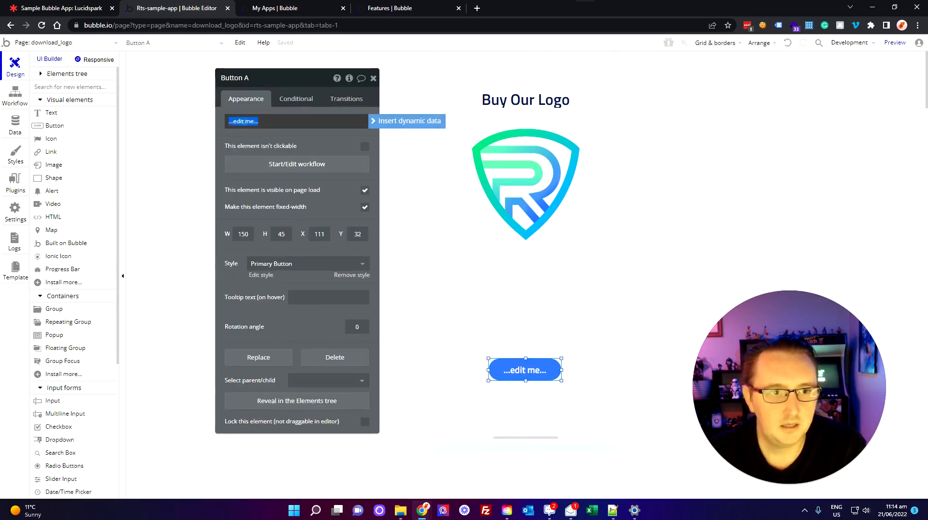
{"action": "type", "text": "Go bac"}
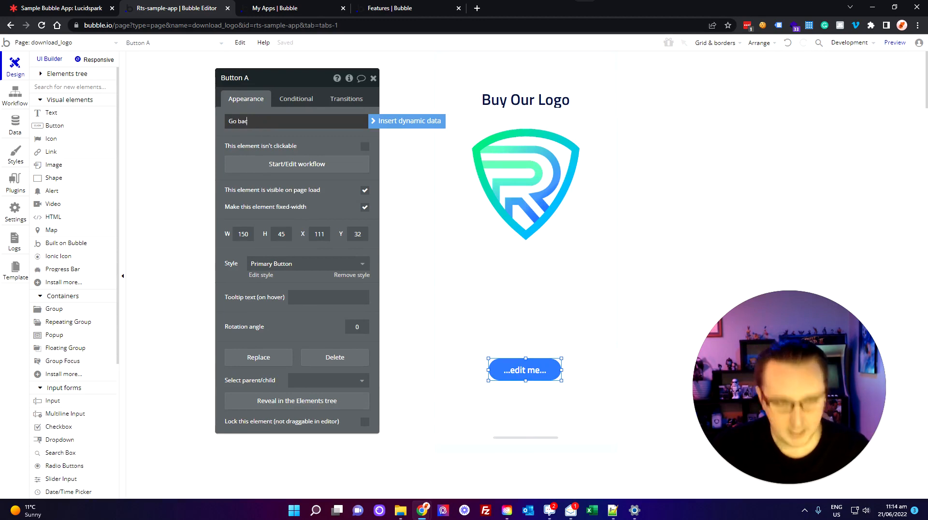
{"action": "left_click", "coordinate": [242, 122]}
{"action": "key", "text": "BackSpace"}
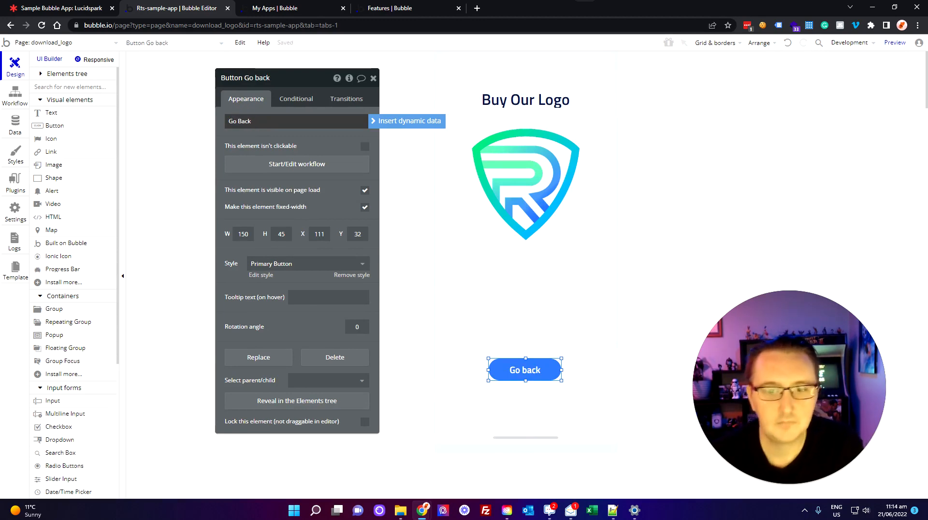
Create a workflow for the Go Back button that goes to the buy_now page
{"action": "left_click", "coordinate": [313, 166]}
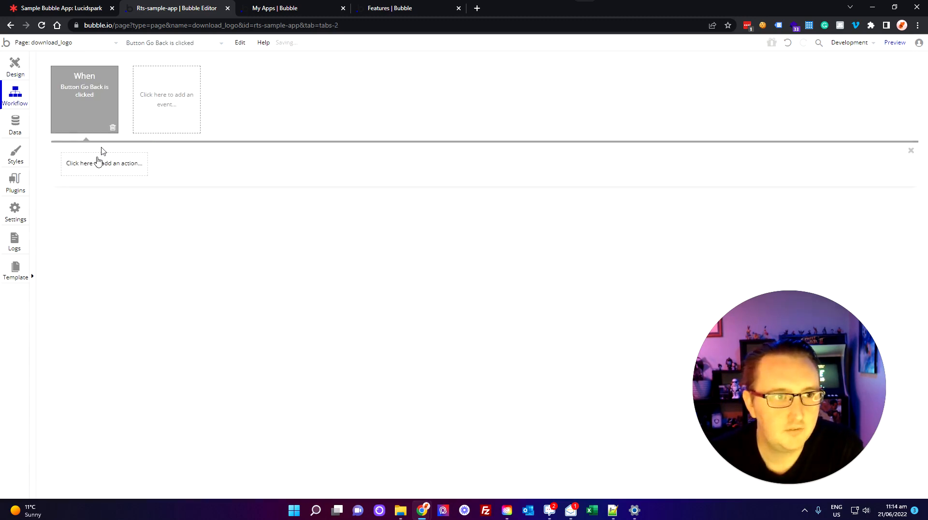
{"action": "left_click", "coordinate": [98, 164]}
{"action": "mouse_move", "coordinate": [104, 221]}
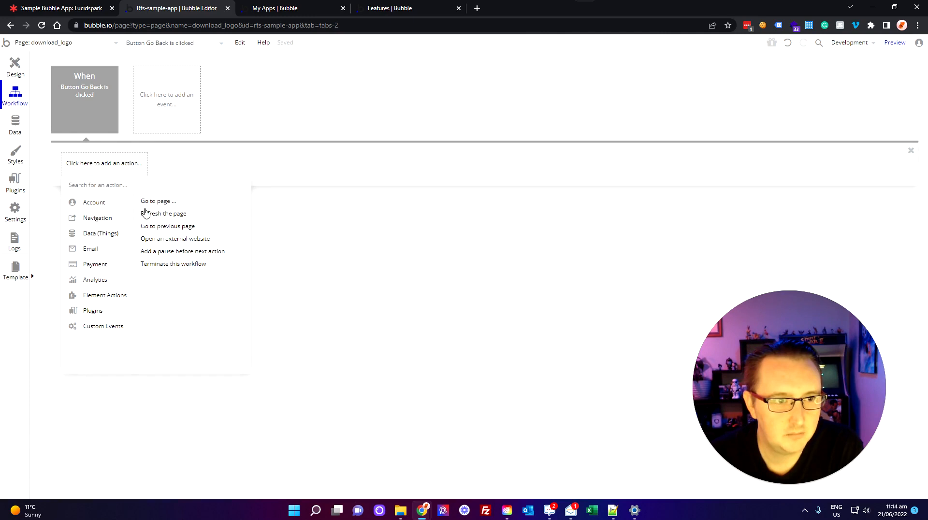
{"action": "left_click", "coordinate": [163, 202]}
{"action": "left_click", "coordinate": [337, 103]}
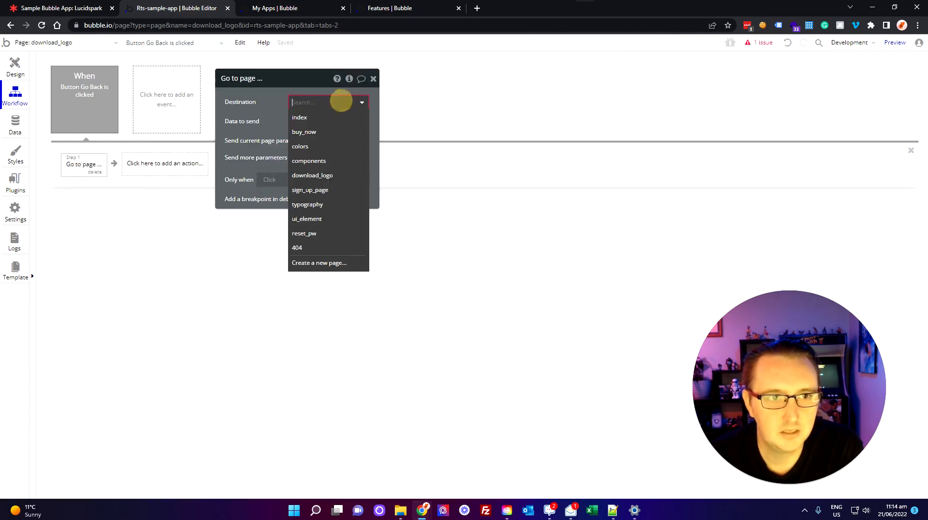
{"action": "left_click", "coordinate": [323, 131]}
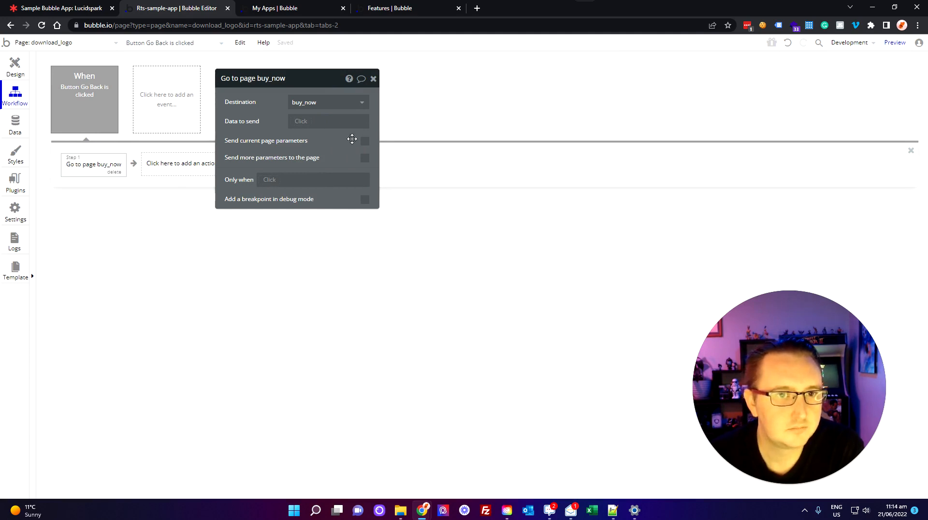
{"action": "left_click", "coordinate": [373, 79]}
Add a condition to the Go Back button in the page design for when Current User's Purchase Complete is "no"
{"action": "left_click", "coordinate": [15, 65]}
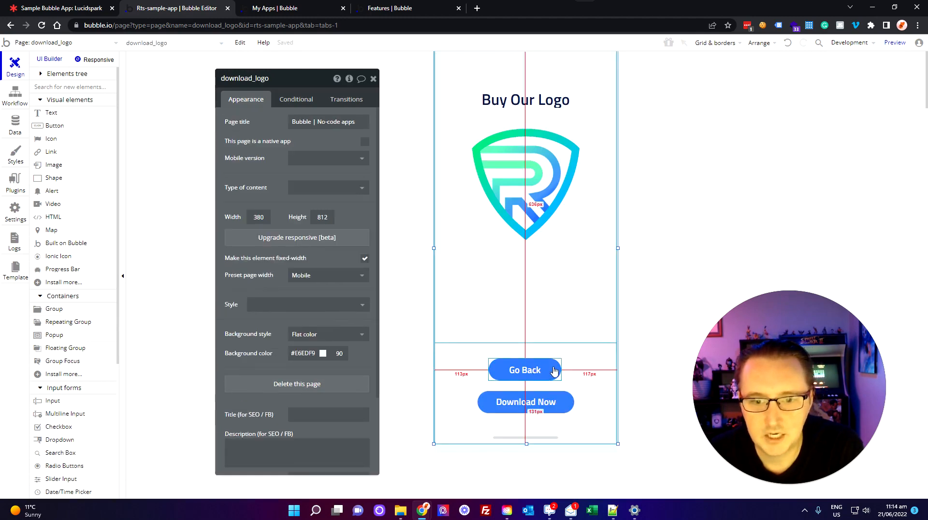
{"action": "left_click", "coordinate": [532, 370]}
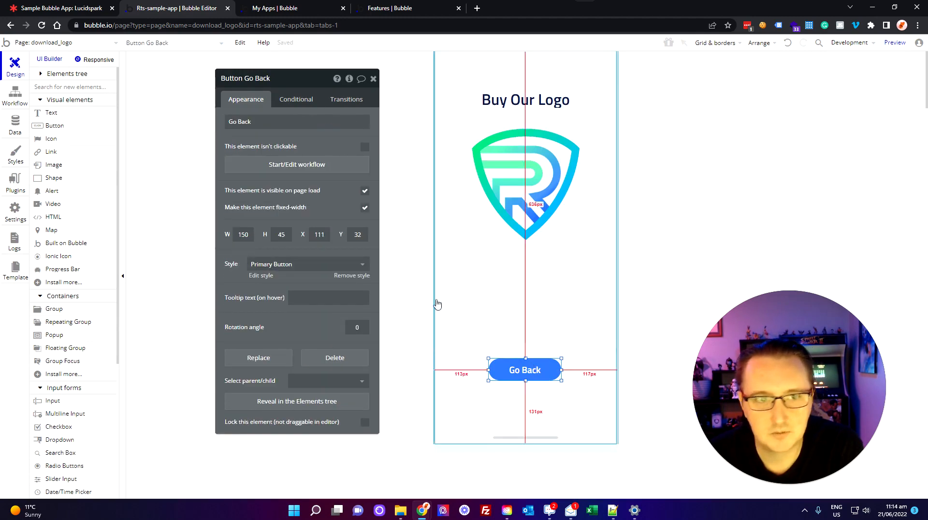
{"action": "left_click", "coordinate": [296, 100]}
{"action": "left_click", "coordinate": [279, 164]}
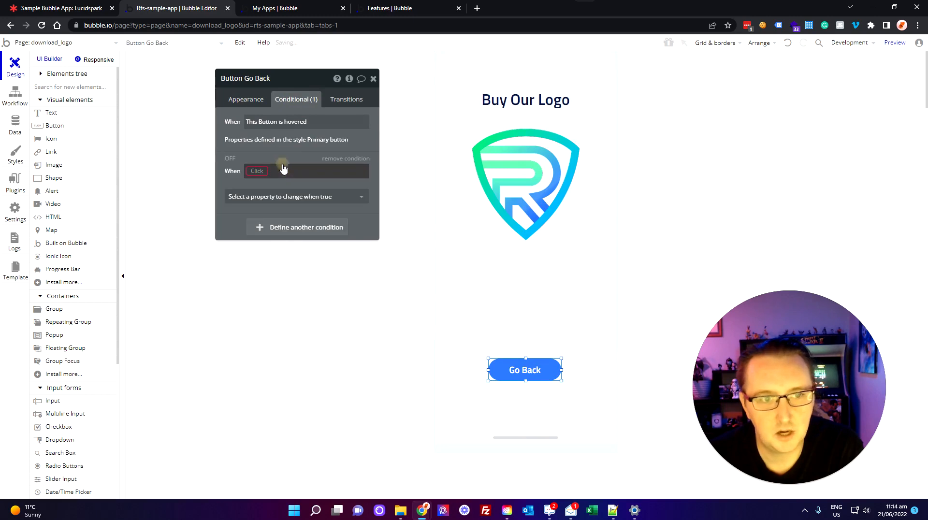
{"action": "left_click", "coordinate": [255, 172]}
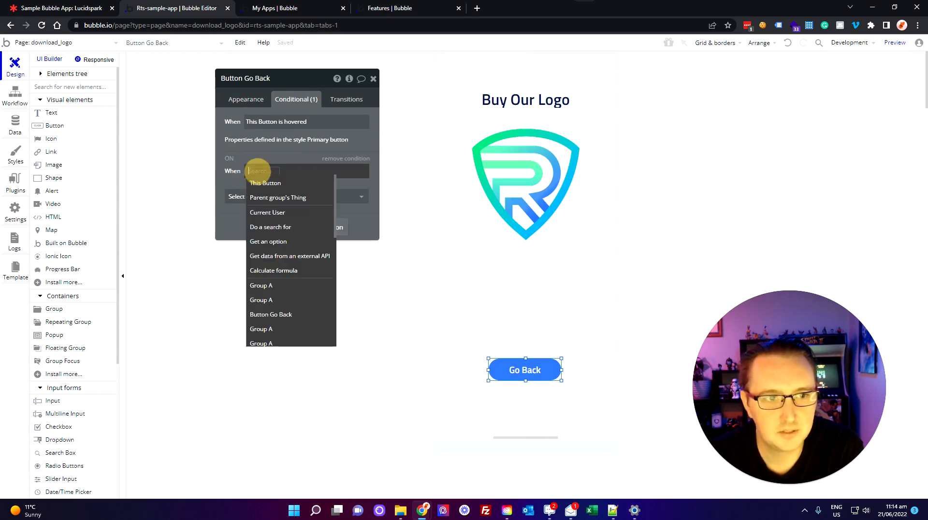
{"action": "left_click", "coordinate": [268, 212]}
{"action": "left_click", "coordinate": [337, 182]}
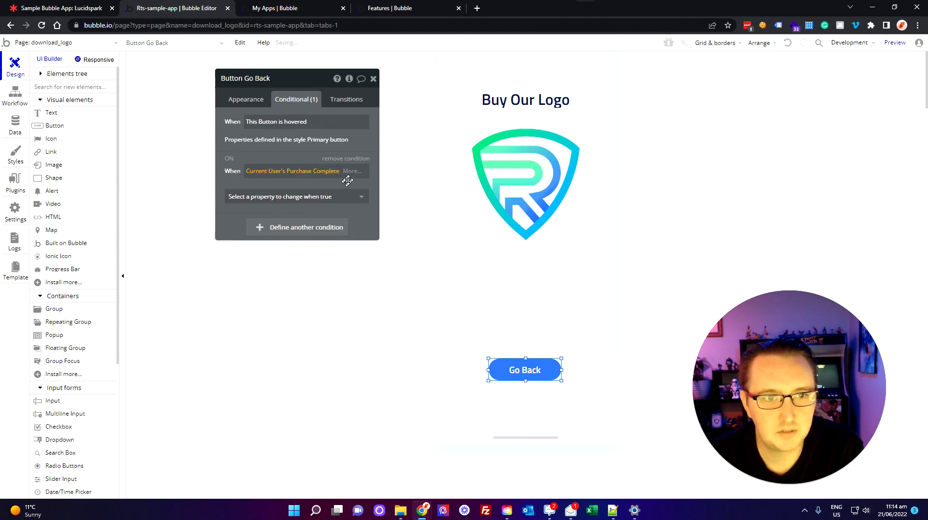
{"action": "left_click", "coordinate": [352, 174]}
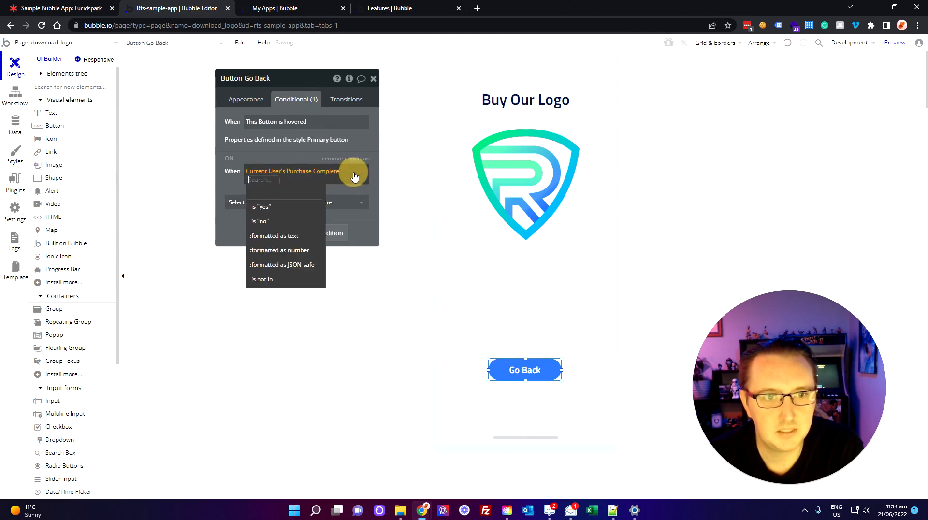
{"action": "left_click", "coordinate": [275, 221]}
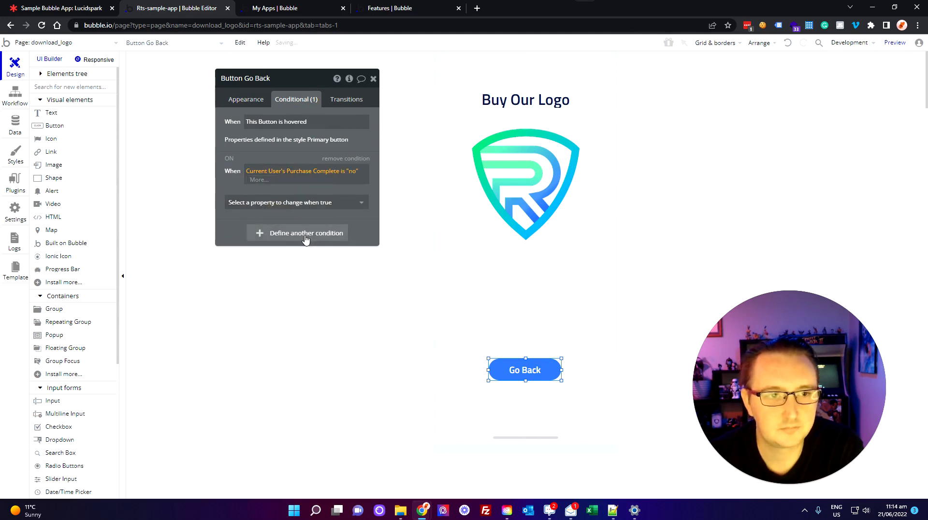
Make the Go Back button's condition set "This element is visible" to checked
{"action": "left_click", "coordinate": [289, 203]}
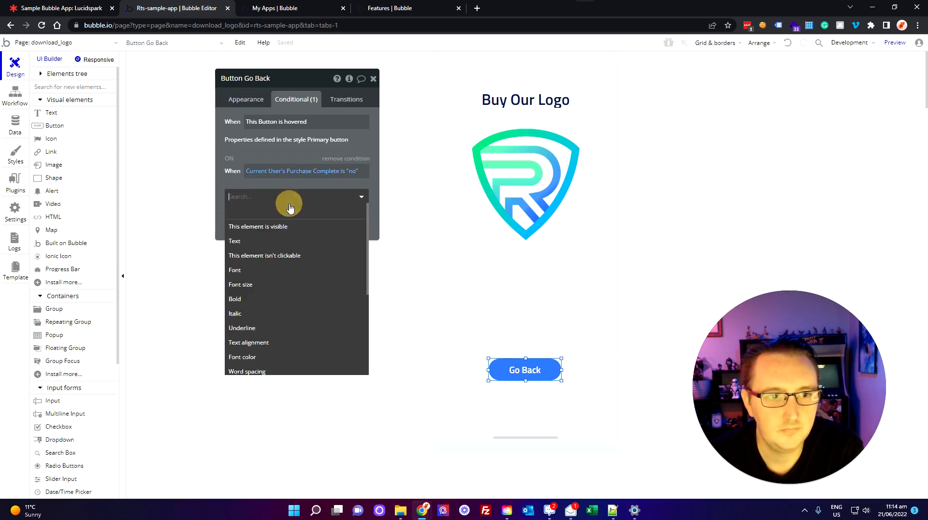
{"action": "left_click", "coordinate": [270, 234]}
{"action": "left_click", "coordinate": [352, 196]}
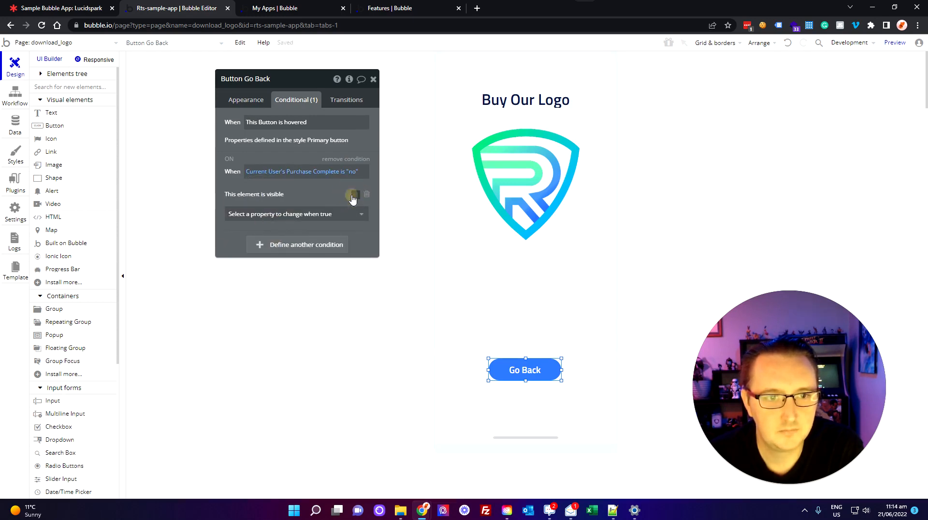
{"action": "left_click", "coordinate": [668, 301]}
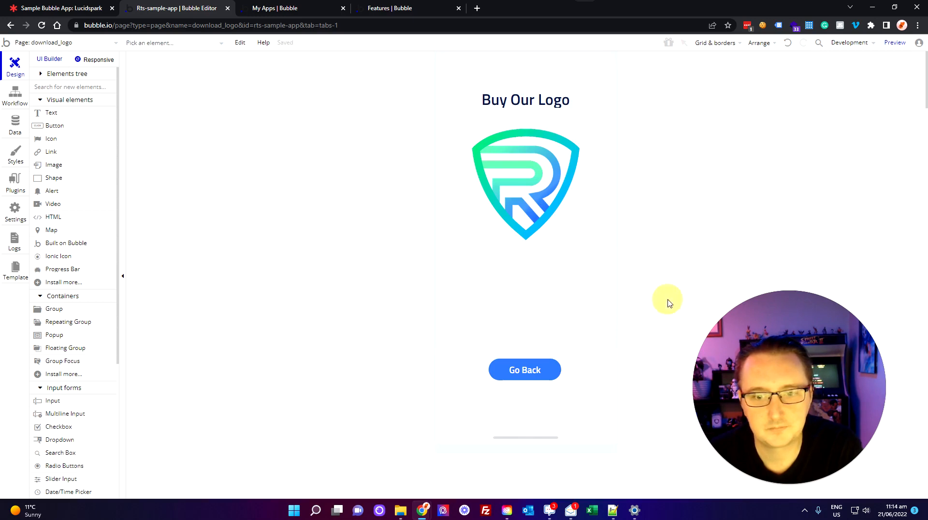
Review the visibility conditions of the Go Back button and the Download Now link
{"action": "double_click", "coordinate": [533, 395]}
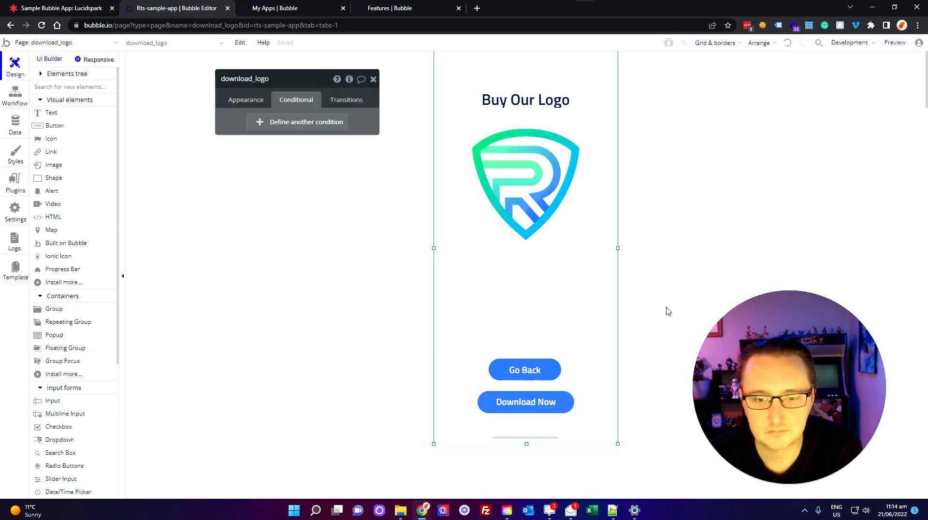
{"action": "left_click", "coordinate": [518, 377]}
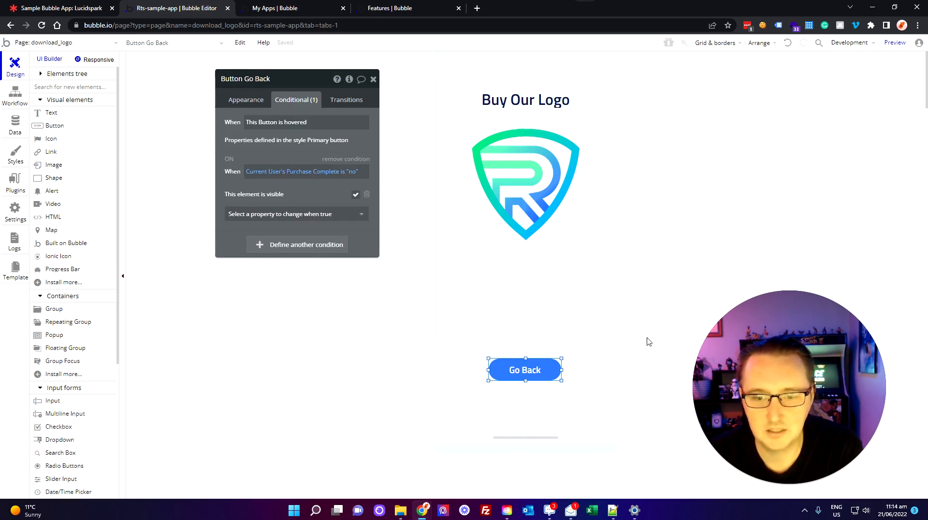
{"action": "left_click", "coordinate": [654, 281]}
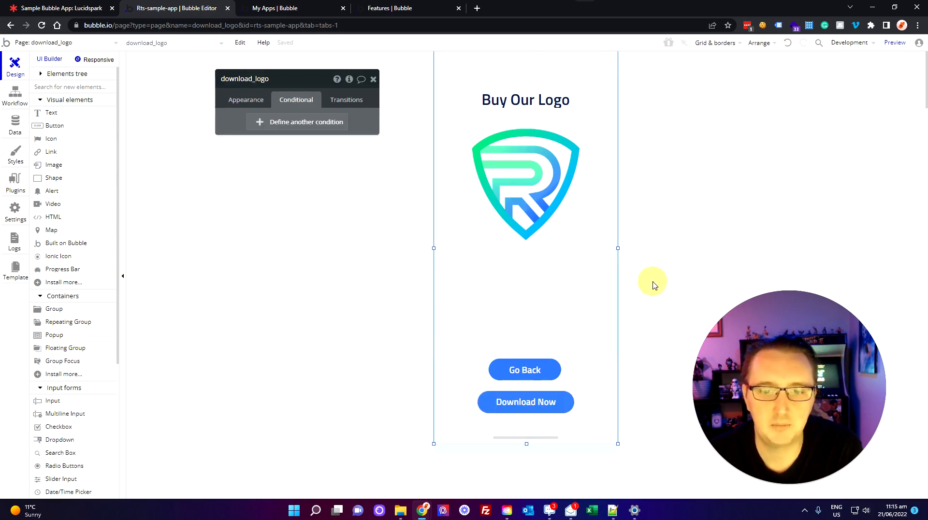
{"action": "left_click", "coordinate": [543, 401]}
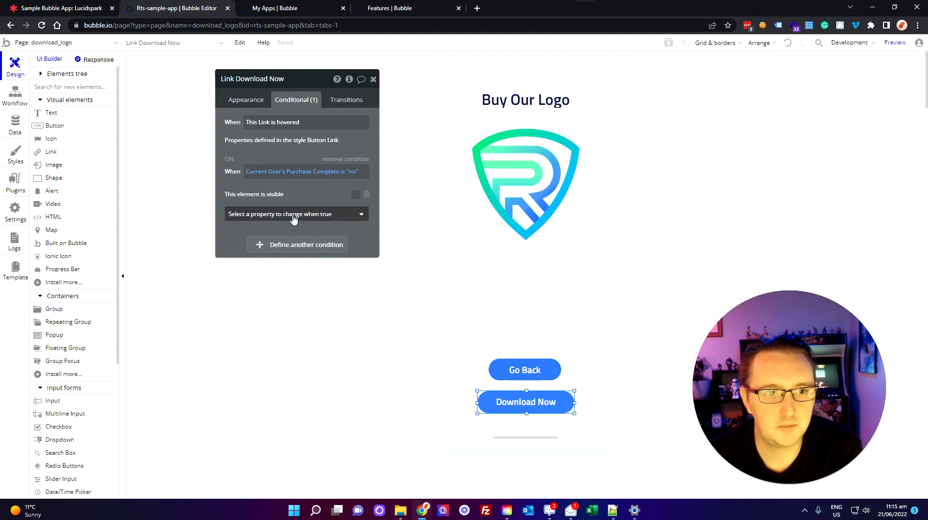
Add a second condition to the Download Now link for when Current User's Purchase Complete is "yes"
{"action": "left_click", "coordinate": [302, 245]}
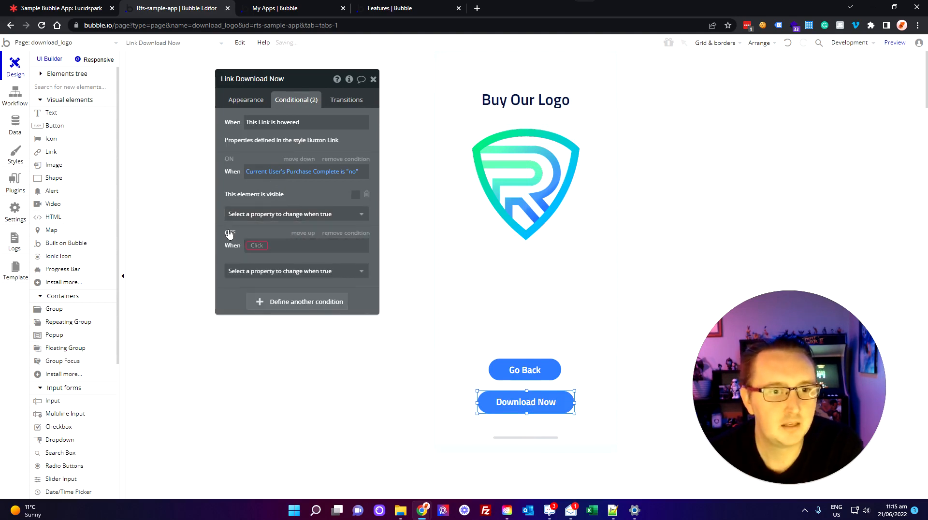
{"action": "left_click", "coordinate": [261, 246]}
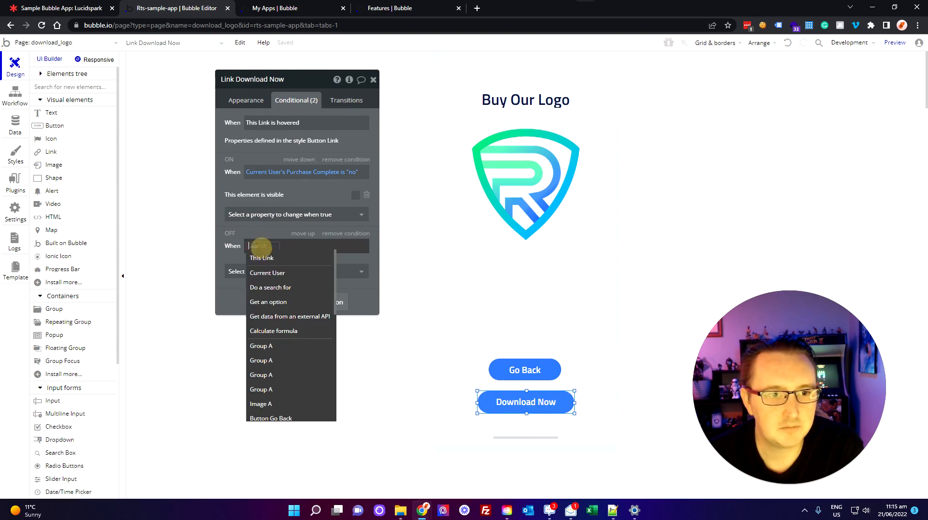
{"action": "left_click", "coordinate": [263, 273]}
{"action": "left_click", "coordinate": [319, 258]}
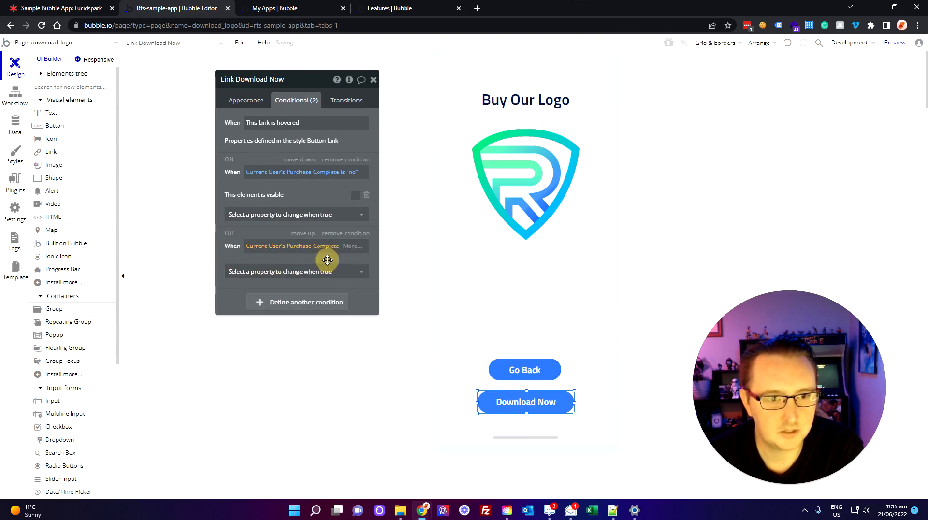
{"action": "left_click", "coordinate": [349, 246]}
{"action": "left_click", "coordinate": [279, 283]}
Make the Download Now link's "yes" condition set "This element is visible" to checked, and switch its editor preview on
{"action": "left_click", "coordinate": [279, 282]}
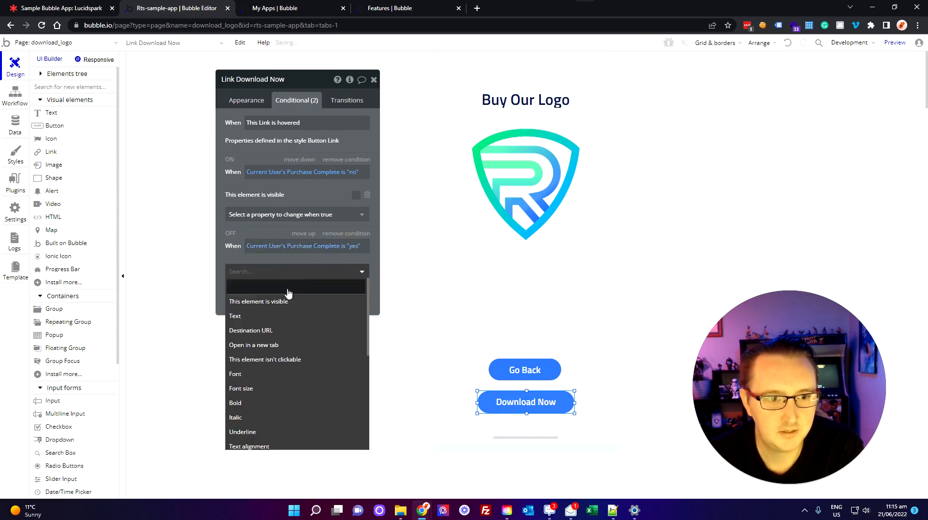
{"action": "left_click", "coordinate": [280, 301]}
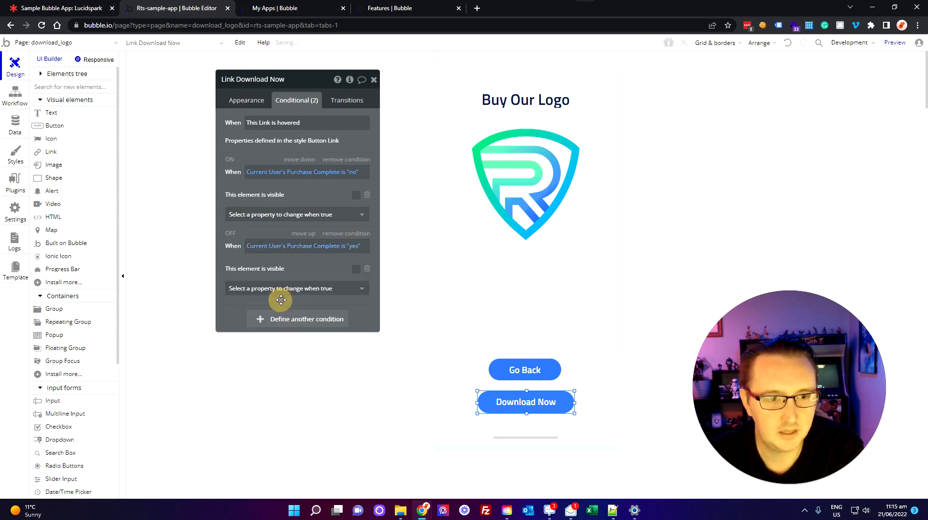
{"action": "left_click", "coordinate": [354, 270]}
{"action": "left_click", "coordinate": [355, 269]}
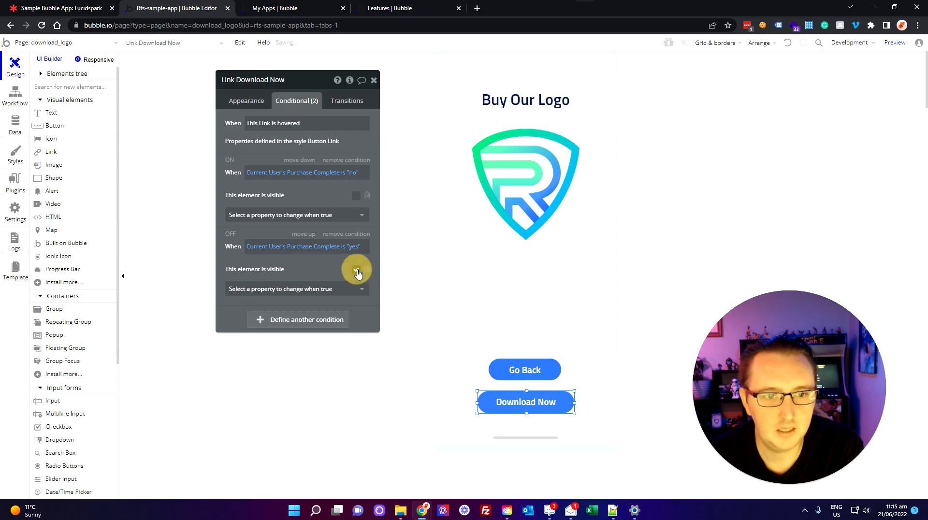
{"action": "left_click", "coordinate": [230, 235]}
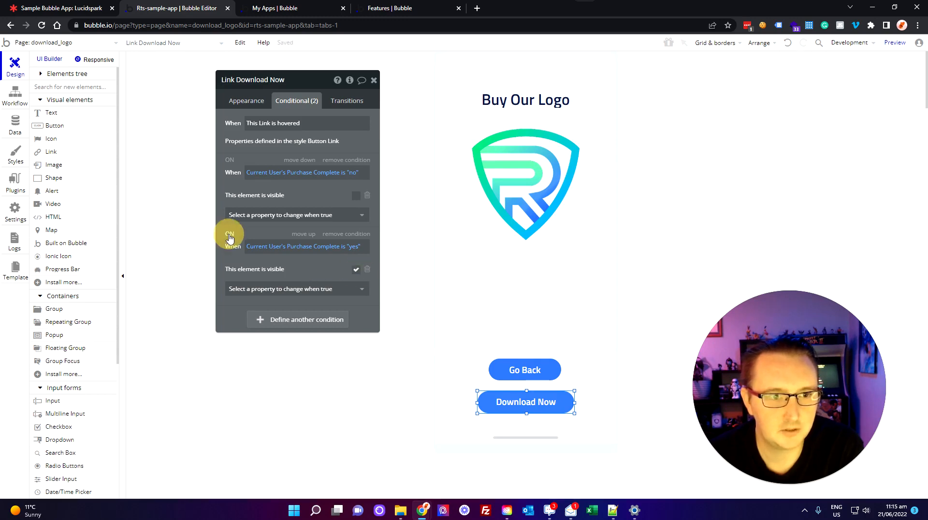
{"action": "left_click", "coordinate": [357, 364]}
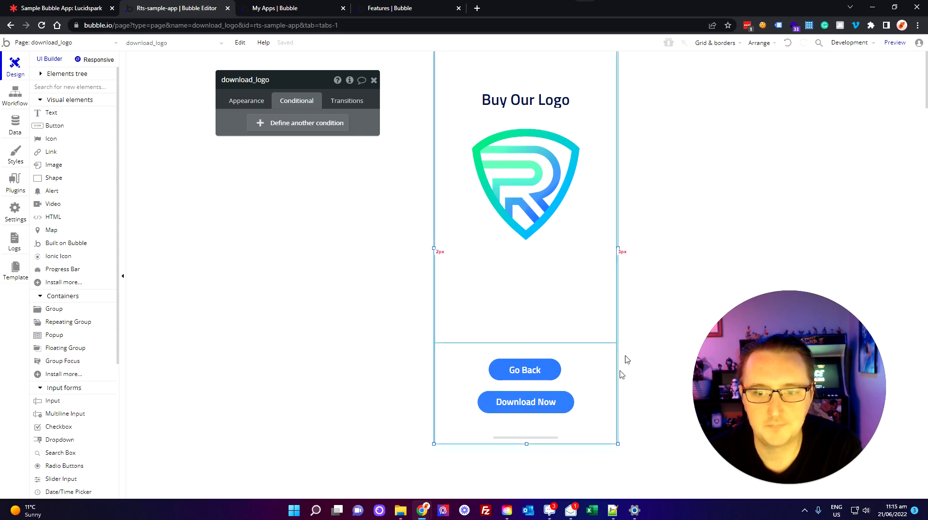
{"action": "key", "text": "Escape"}
Add a second condition to the Go Back button for when Current User's Purchase Complete is "yes"
{"action": "left_click", "coordinate": [545, 371]}
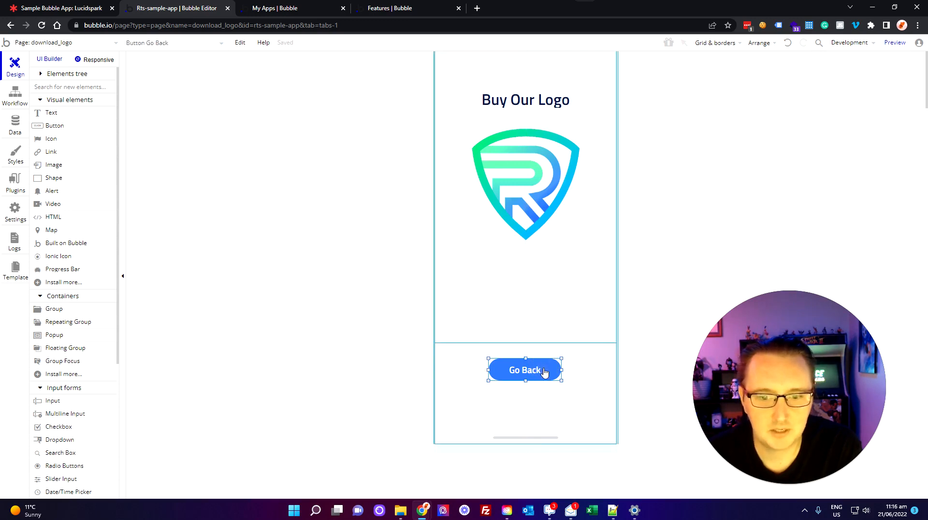
{"action": "double_click", "coordinate": [545, 371]}
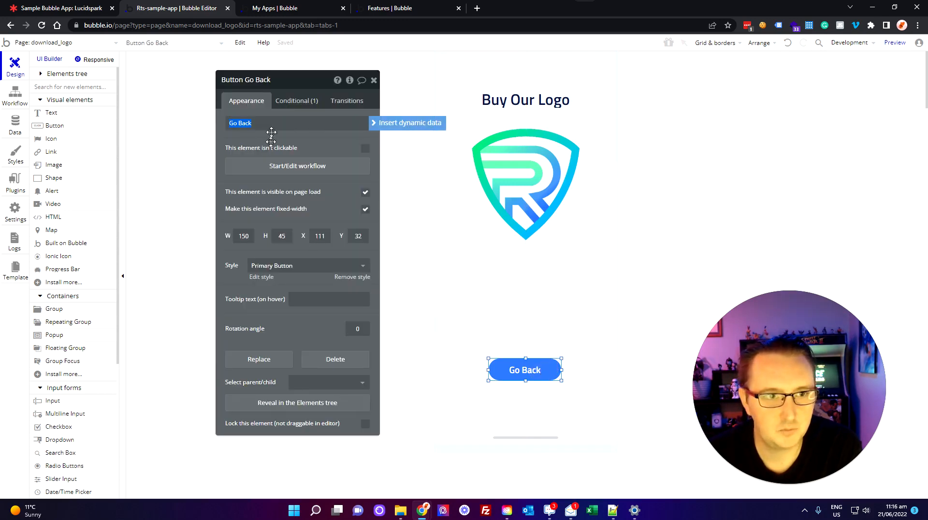
{"action": "left_click", "coordinate": [293, 101]}
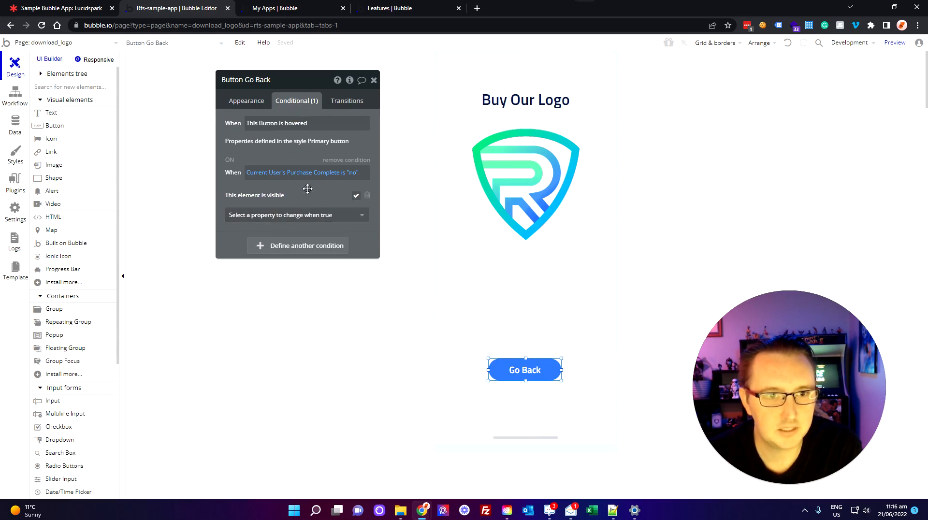
{"action": "left_click", "coordinate": [299, 247]}
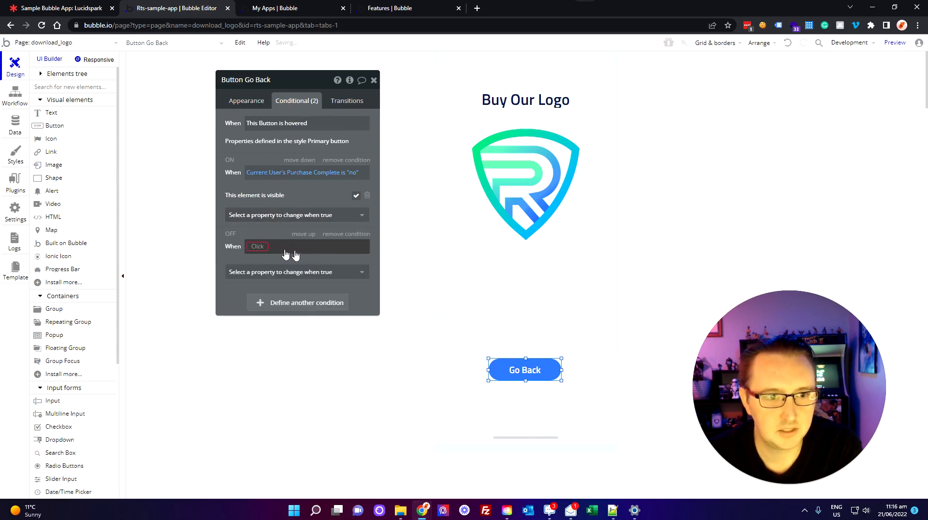
{"action": "left_click", "coordinate": [257, 246]}
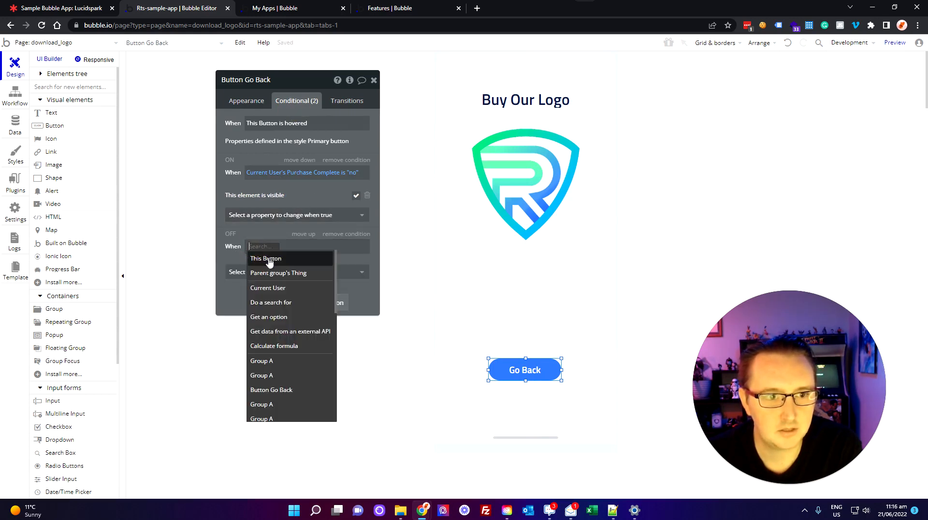
{"action": "left_click", "coordinate": [282, 287]}
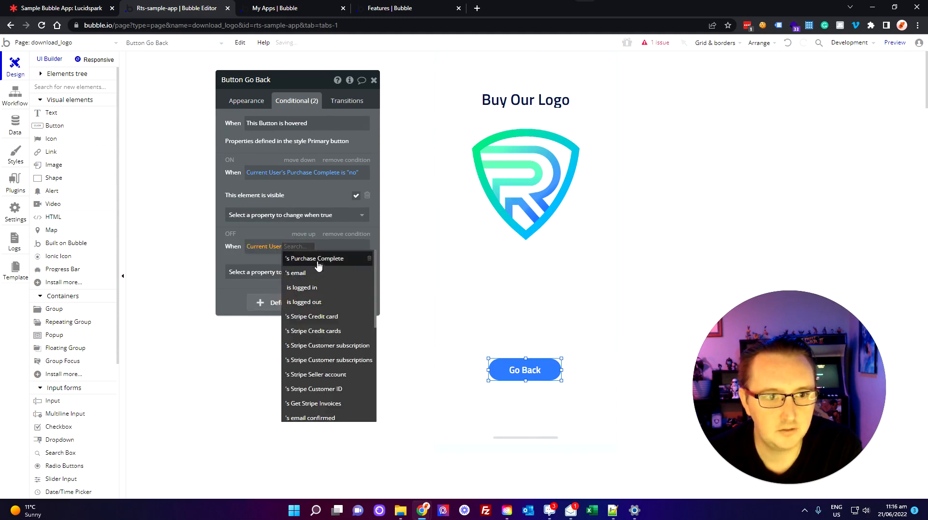
{"action": "left_click", "coordinate": [323, 259]}
{"action": "left_click", "coordinate": [357, 247]}
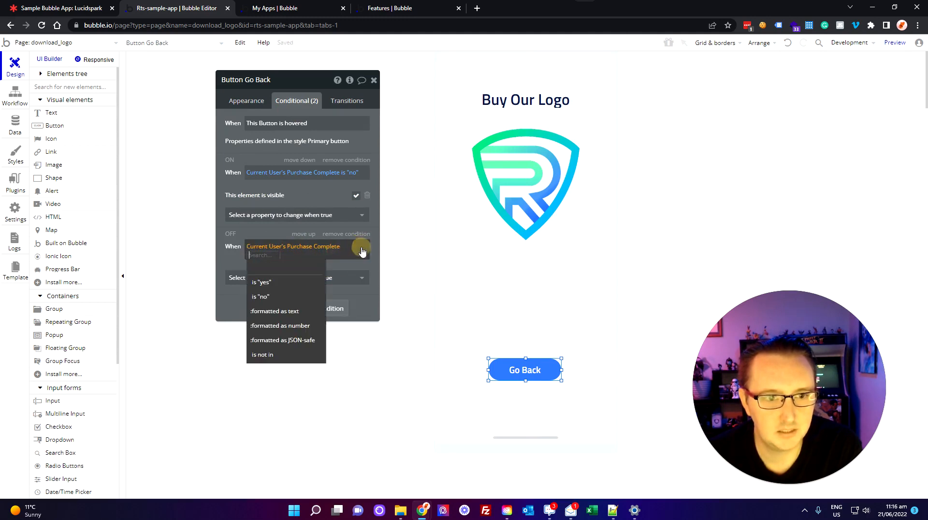
{"action": "left_click", "coordinate": [300, 281]}
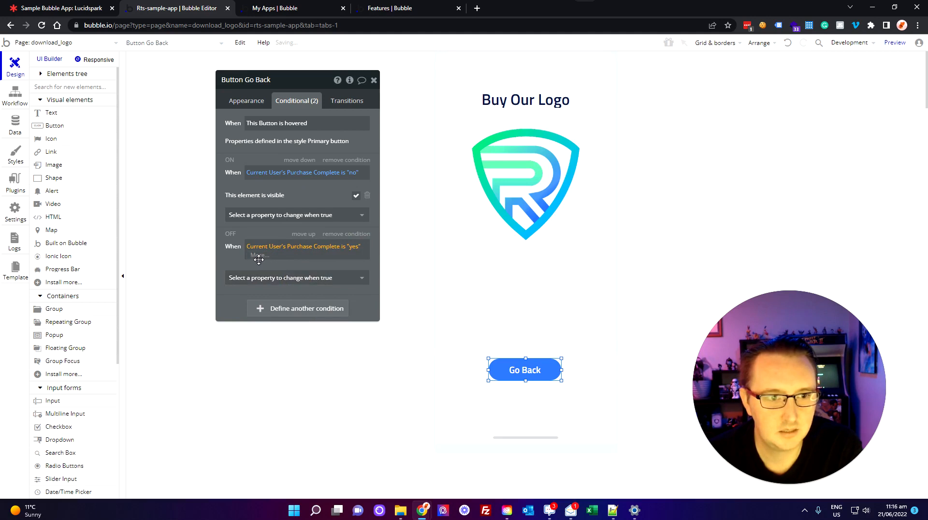
Make the Go Back button's "yes" condition set "This element is visible" to unchecked, and switch its editor preview on
{"action": "left_click", "coordinate": [275, 277]}
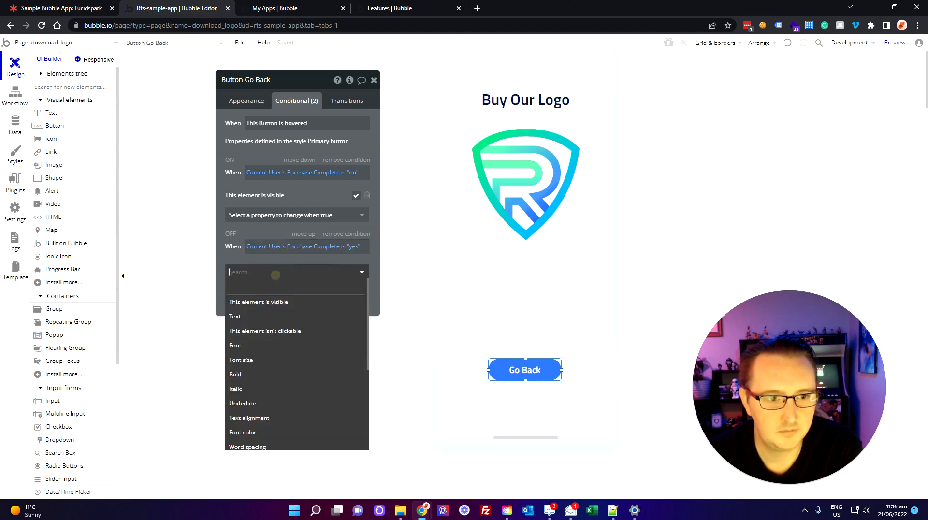
{"action": "left_click", "coordinate": [271, 304]}
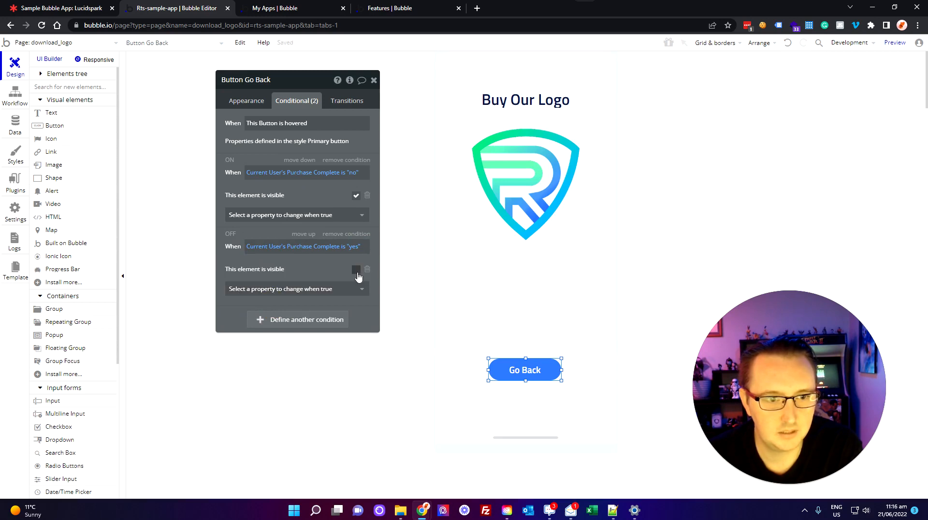
{"action": "left_click", "coordinate": [227, 238]}
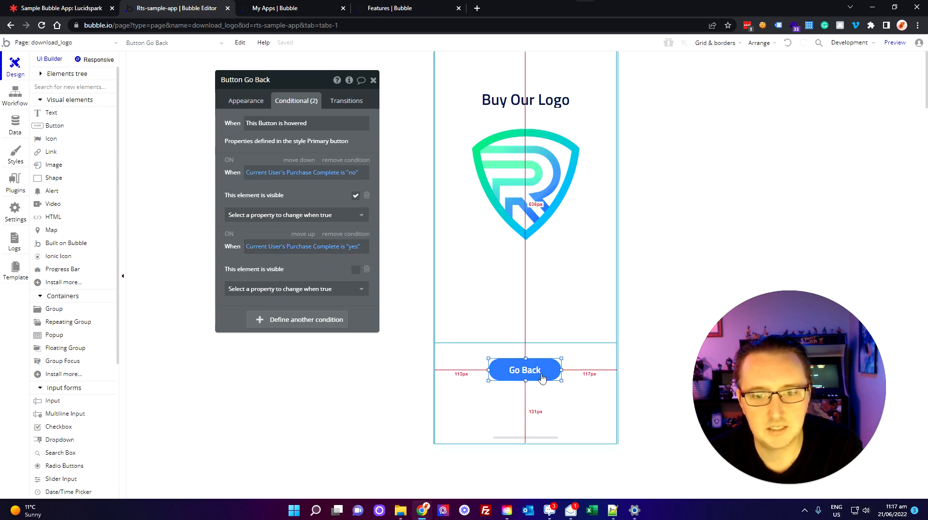
{"action": "left_click", "coordinate": [392, 412]}
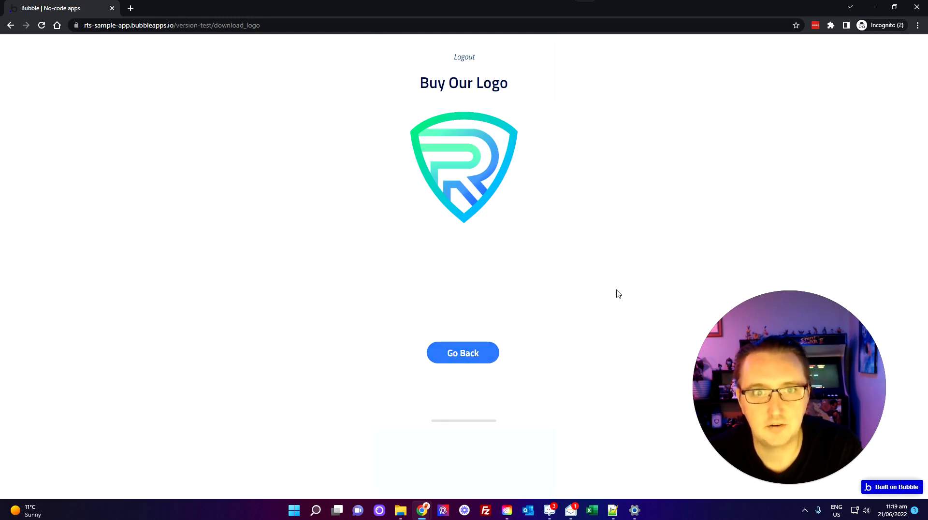
Test the Go Back and Buy Now buttons in the running app, and close both preview pages
{"action": "left_click", "coordinate": [461, 355]}
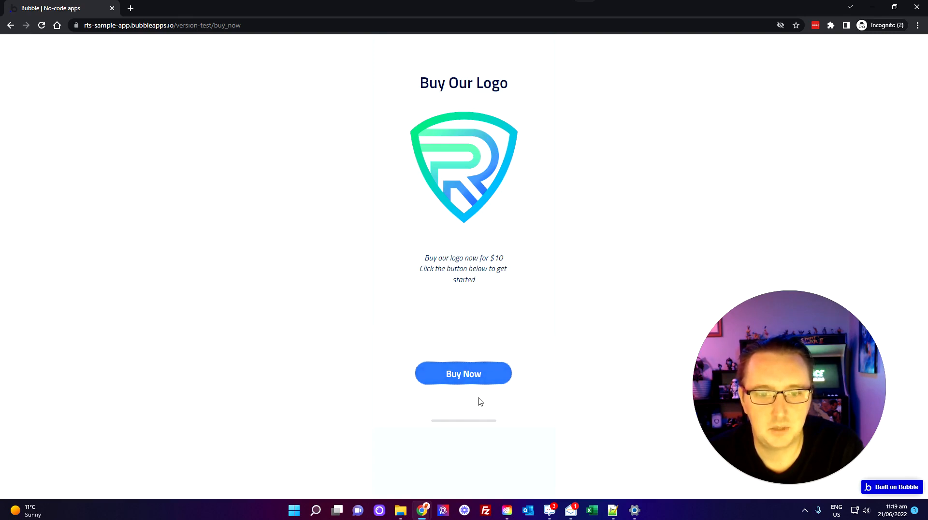
{"action": "left_click", "coordinate": [482, 378]}
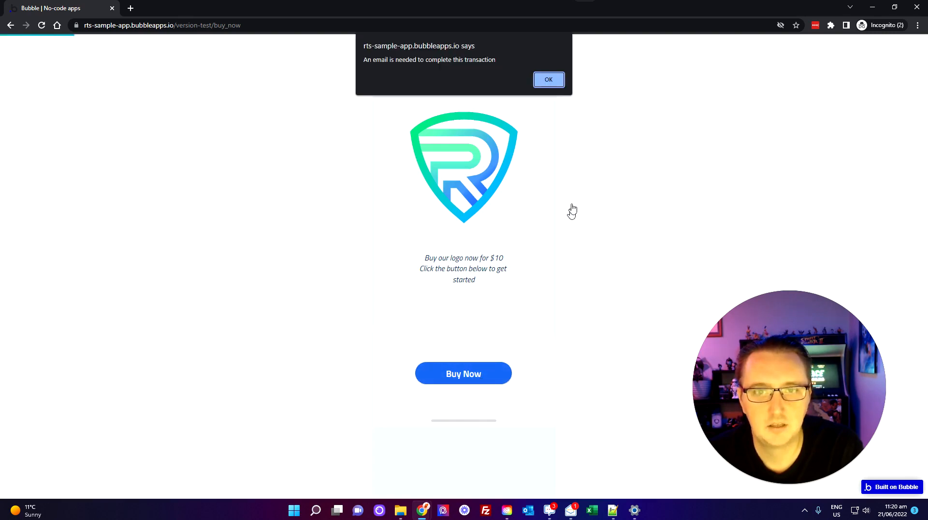
{"action": "left_click", "coordinate": [548, 80]}
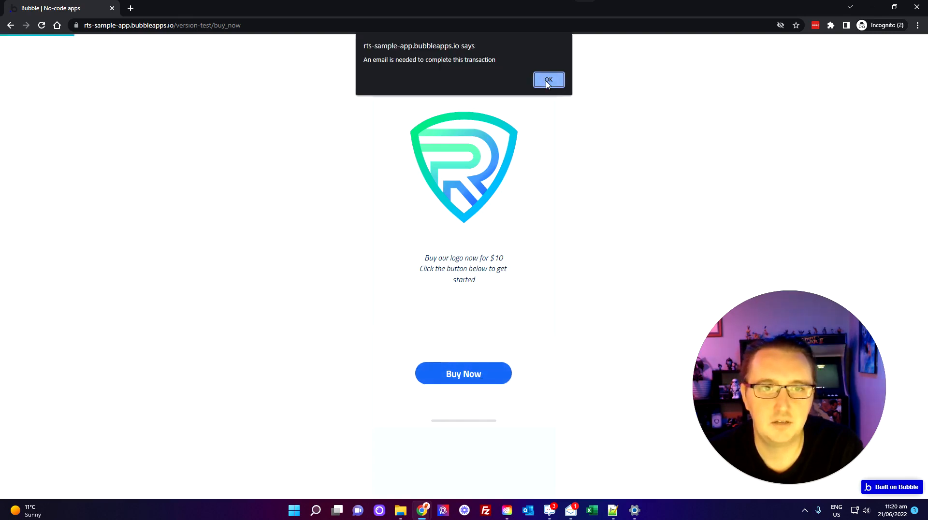
{"action": "left_click", "coordinate": [111, 9]}
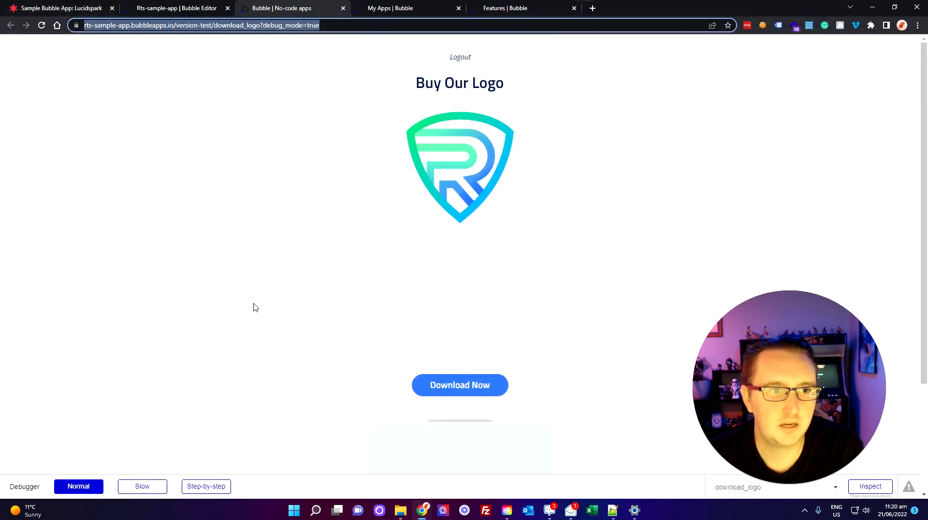
{"action": "left_click", "coordinate": [343, 9]}
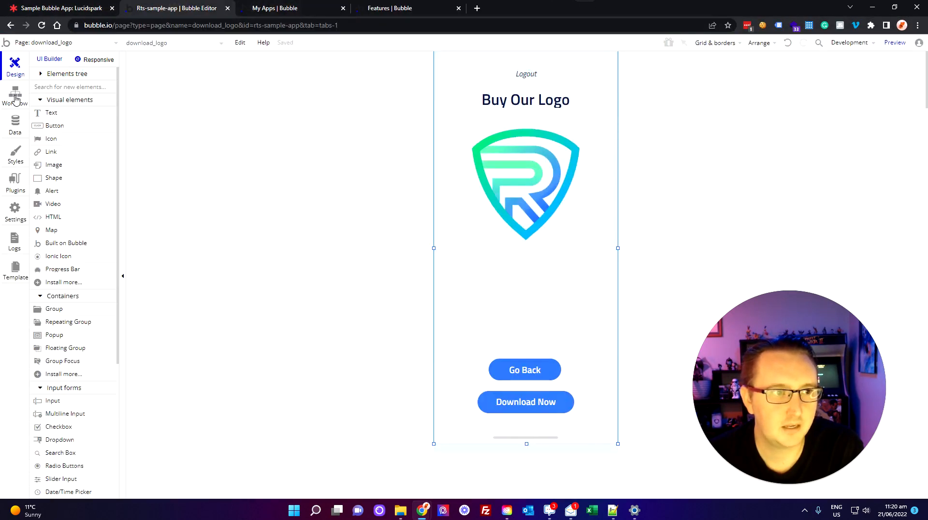
Change the Go Back button's workflow on the download_logo page to go to the index page, and return to the page design
{"action": "left_click", "coordinate": [79, 43]}
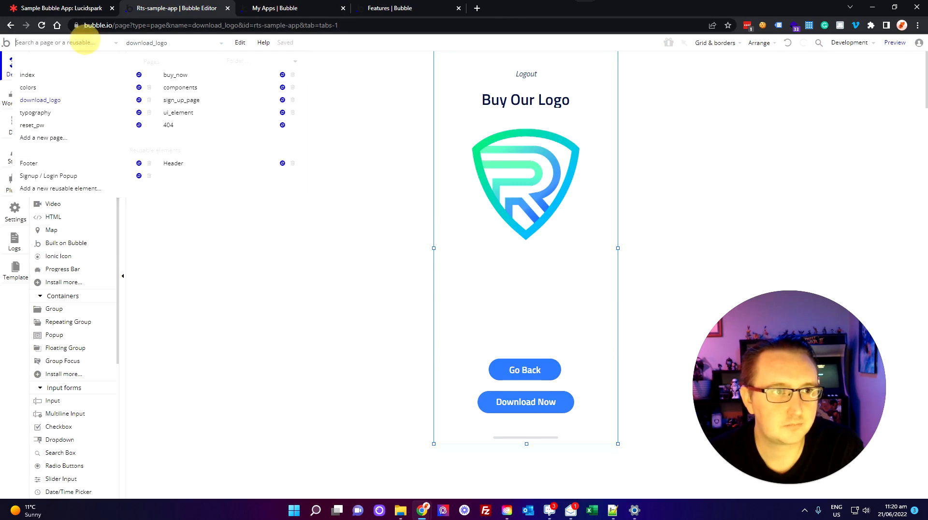
{"action": "left_click", "coordinate": [54, 101]}
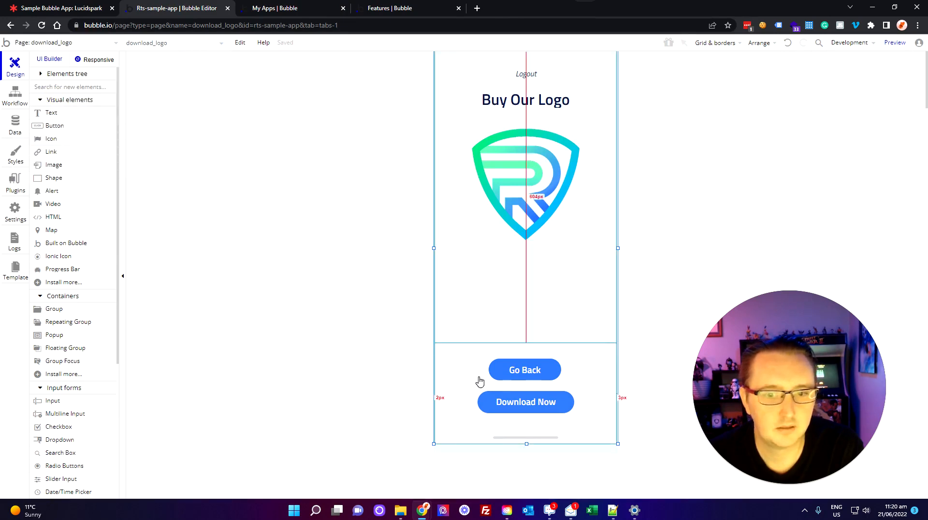
{"action": "double_click", "coordinate": [539, 369]}
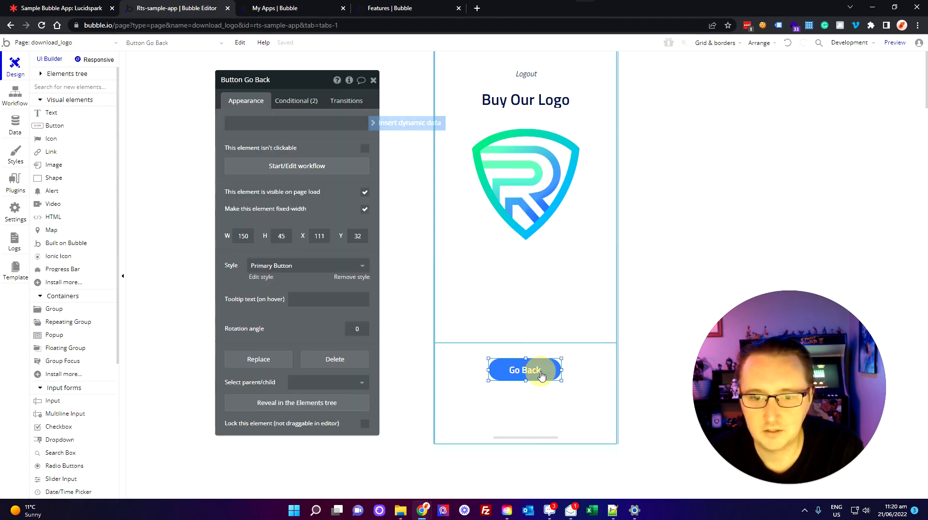
{"action": "left_click", "coordinate": [304, 167]}
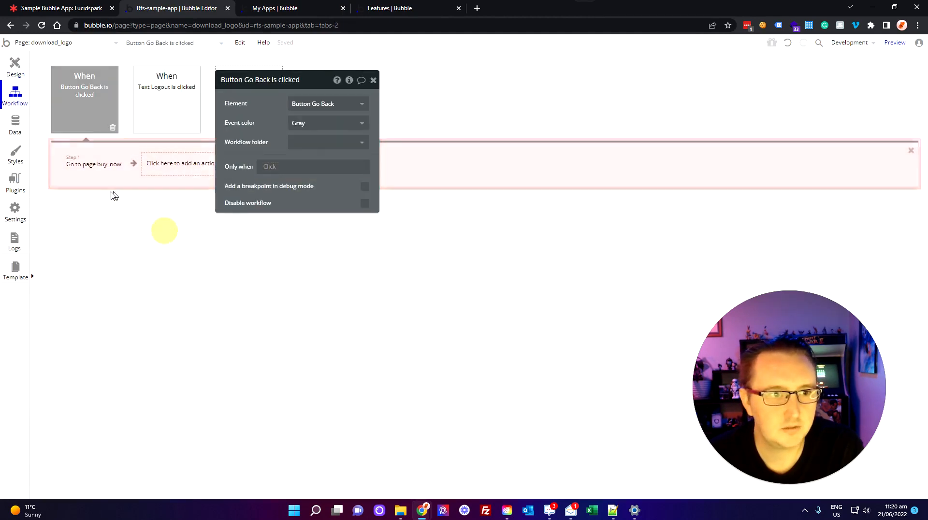
{"action": "left_click", "coordinate": [115, 165]}
{"action": "left_click", "coordinate": [334, 104]}
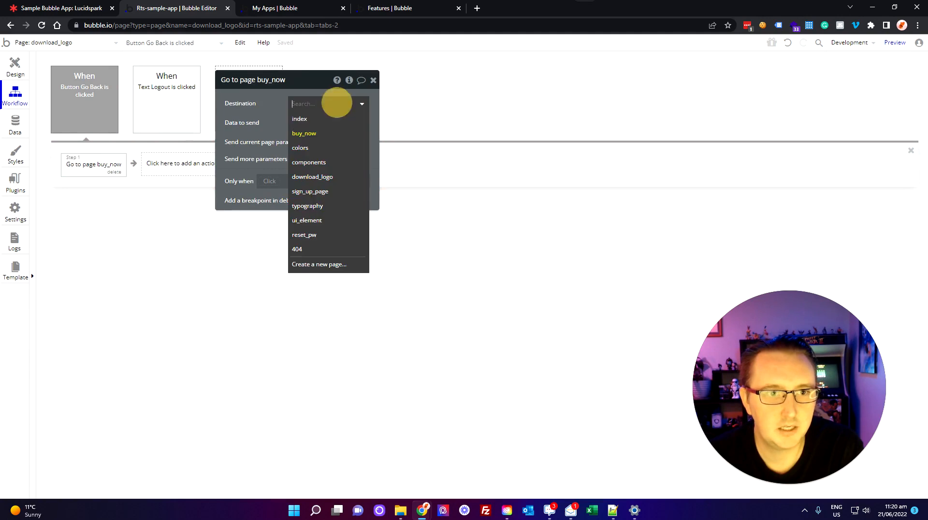
{"action": "left_click", "coordinate": [323, 119]}
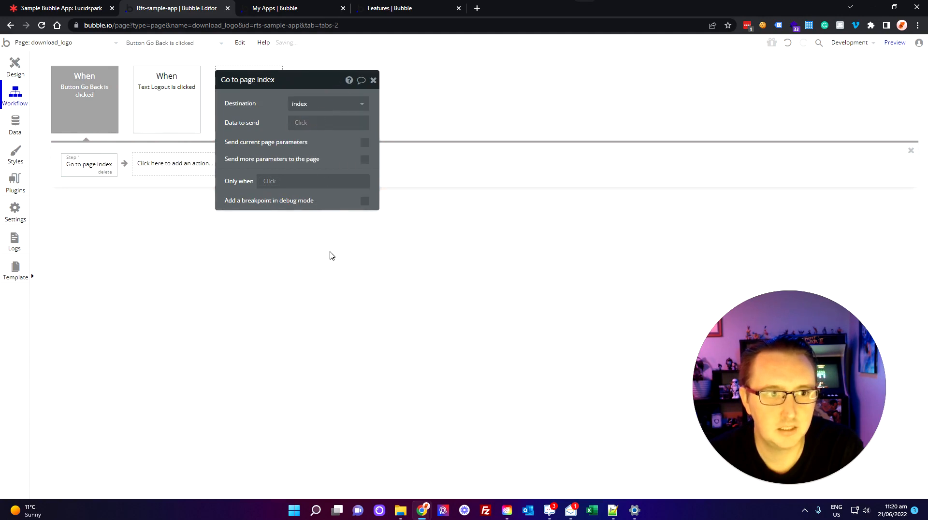
{"action": "left_click", "coordinate": [373, 80]}
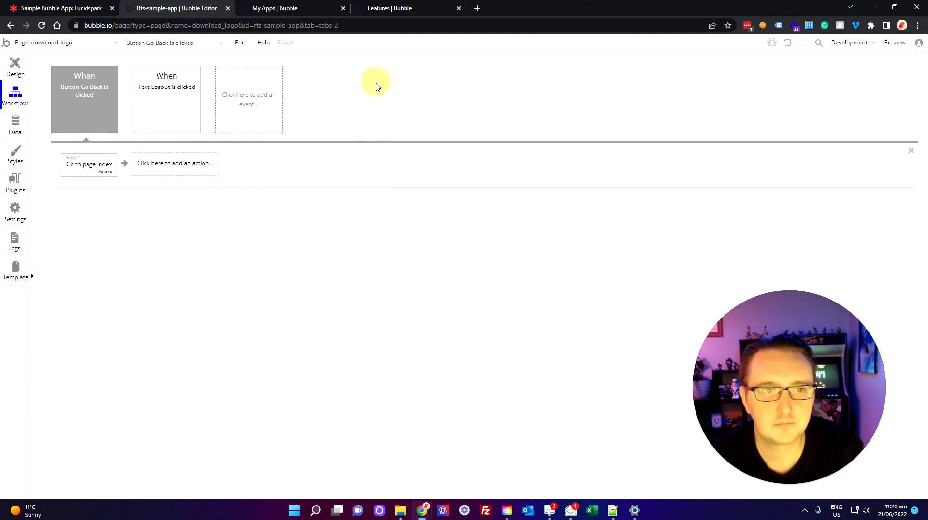
{"action": "left_click", "coordinate": [15, 66]}
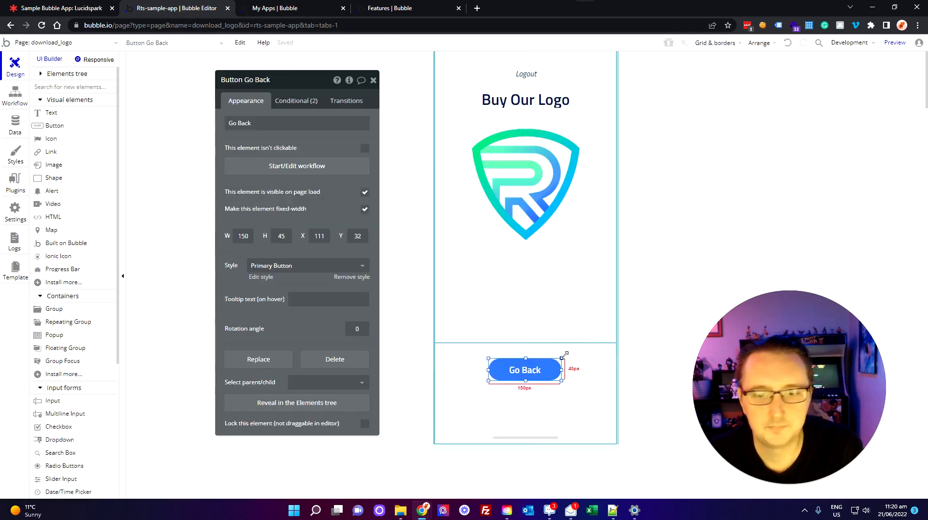
{"action": "left_click", "coordinate": [742, 209]}
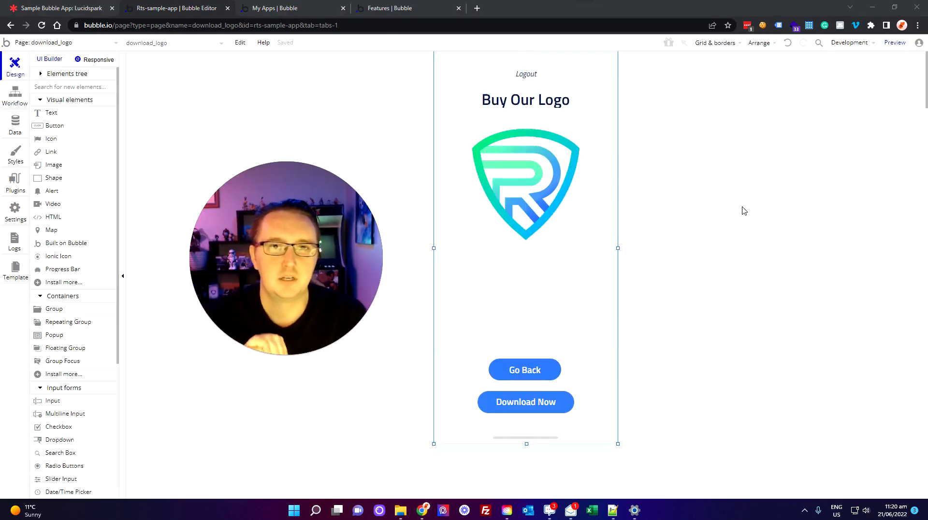